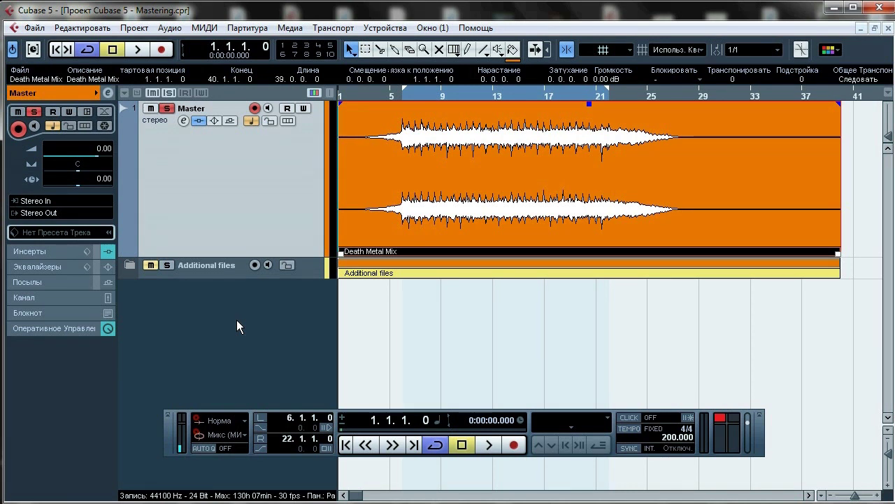
# Play the Death Metal Mix from the start with cycle playback turned off, and stop it in its silent tail
pyautogui.press('space')
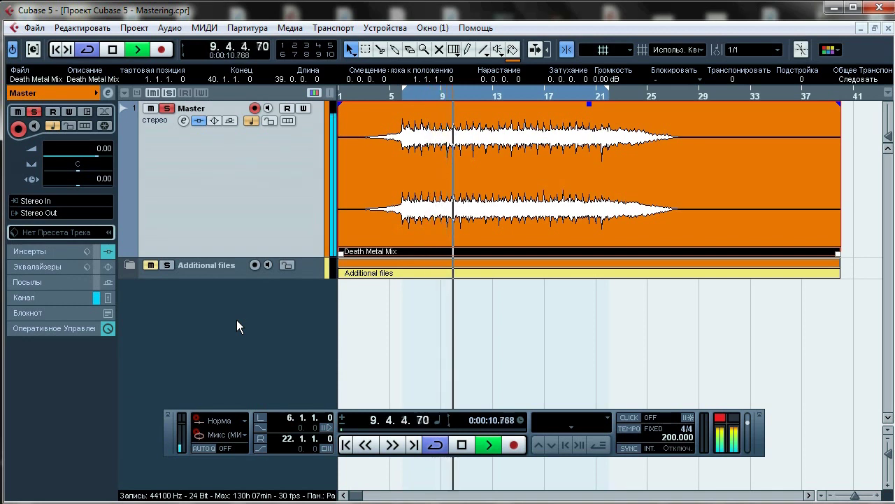
pyautogui.press('KP_Divide')
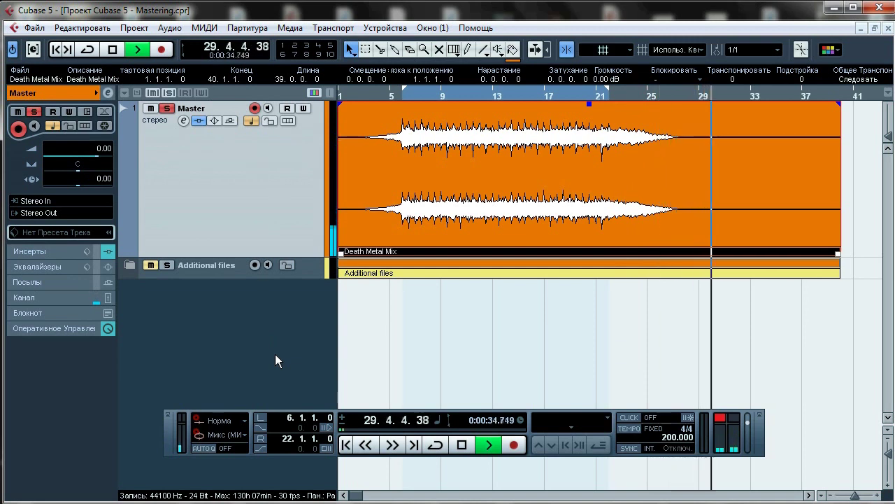
pyautogui.click(461, 445)
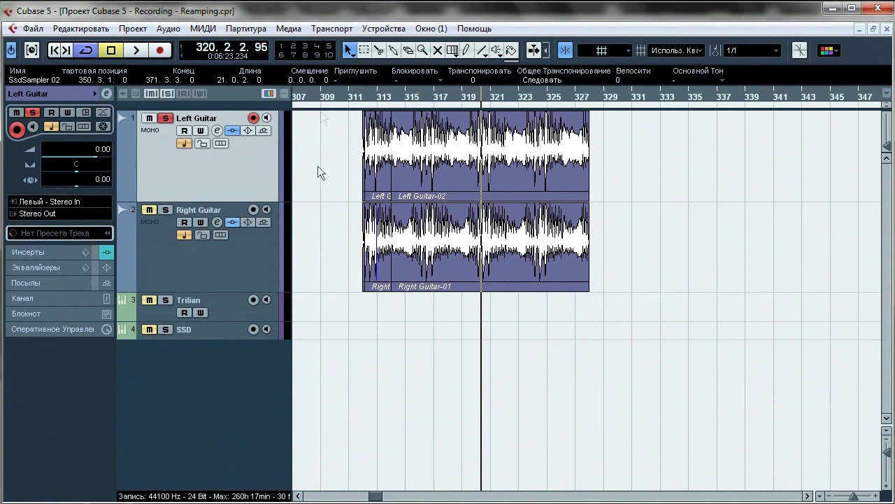
# Play the soloed Left Guitar track with its amp effect from bar 312 for a few bars
pyautogui.click(362, 102)
pyautogui.press('space')
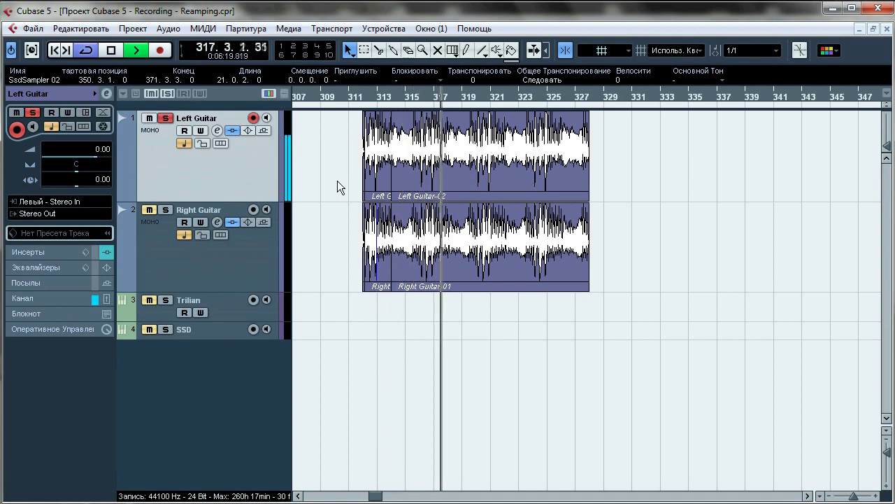
pyautogui.press('space')
# Audition the Left Guitar from bar 312 with its ReValver_4 insert switched off, and switch the insert back on
pyautogui.click(47, 251)
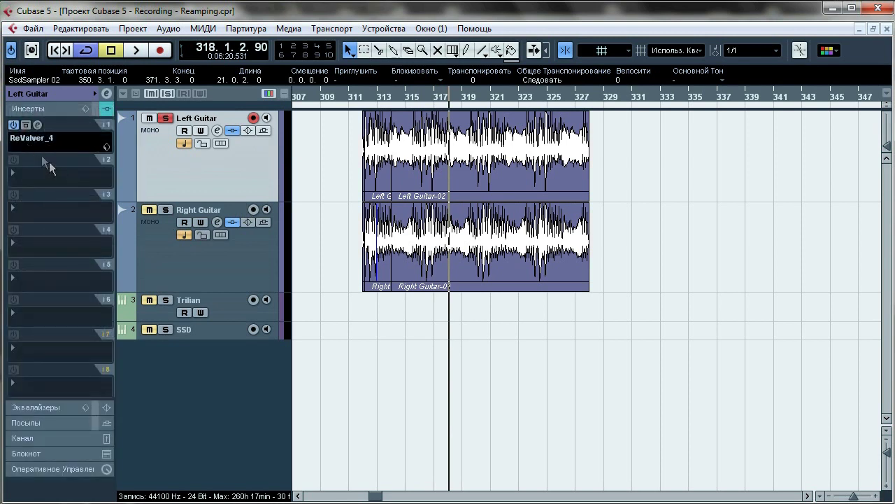
pyautogui.click(16, 126)
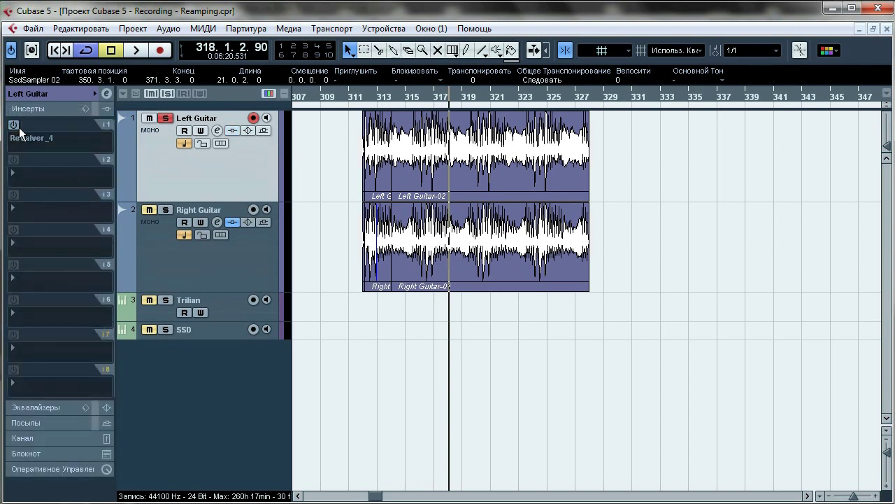
pyautogui.click(362, 98)
pyautogui.press('space')
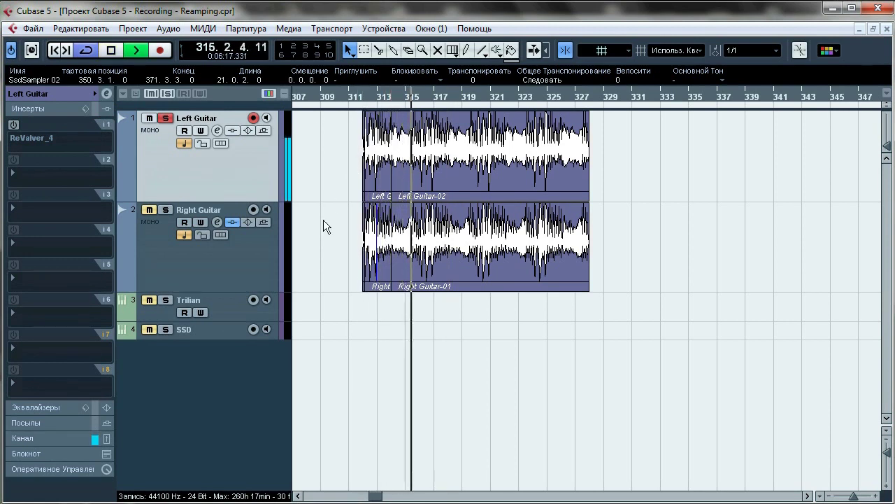
pyautogui.press('space')
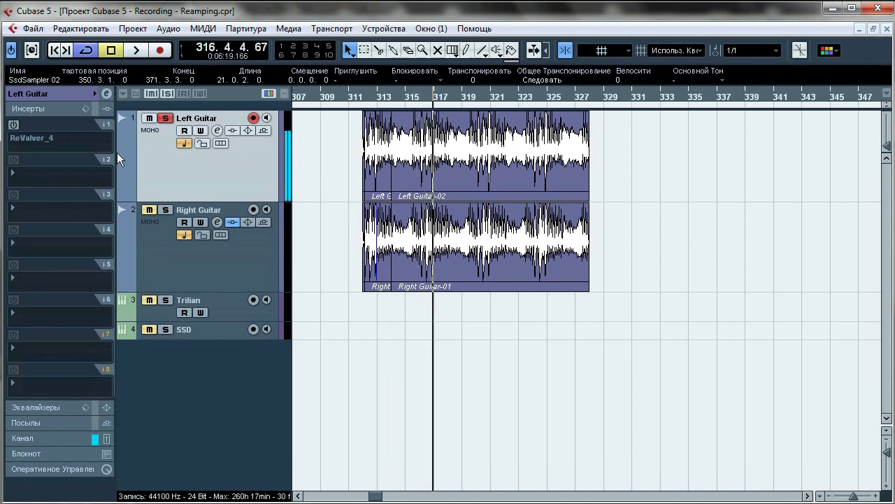
pyautogui.moveTo(15, 128)
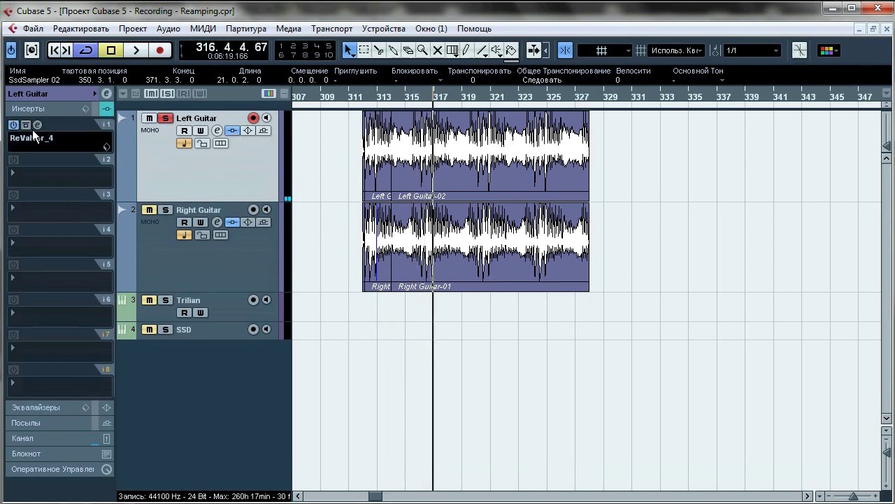
# Adjust the Left Guitar's ReValver_4 input and output levels with its Stomps A pedals shown, and play the track to check the levels
pyautogui.click(35, 126)
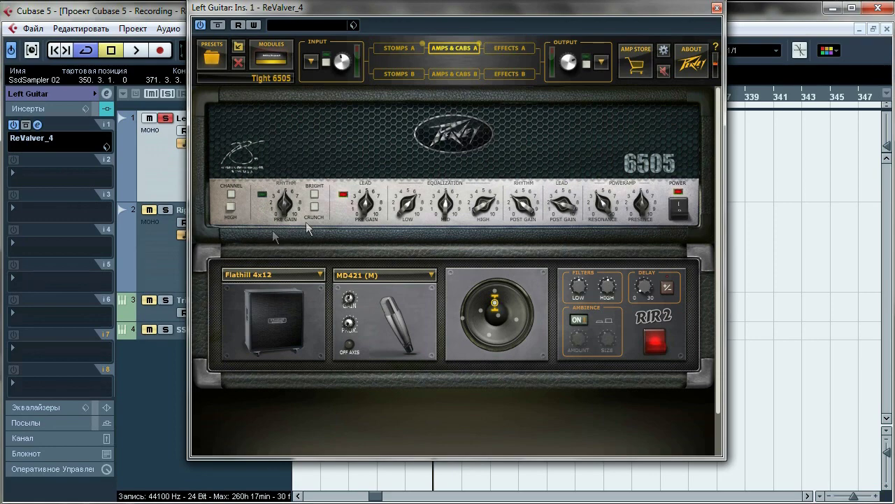
pyautogui.click(404, 51)
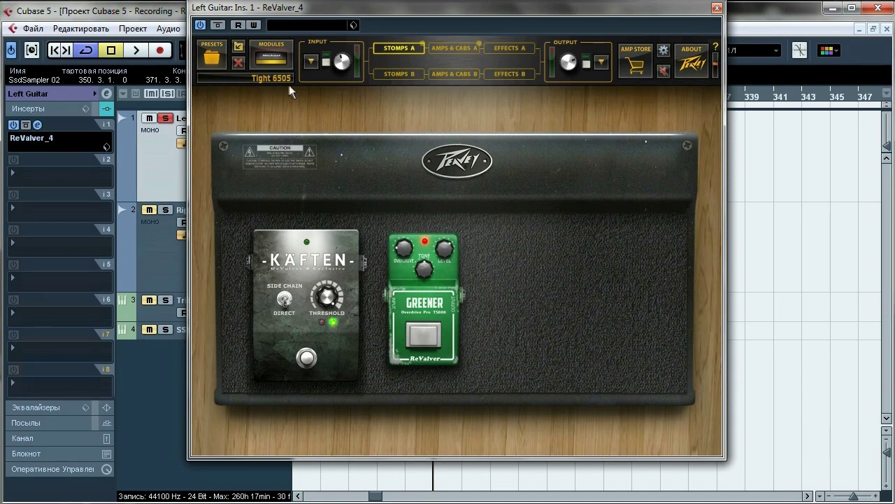
pyautogui.moveTo(348, 56); pyautogui.dragTo(349, 70)
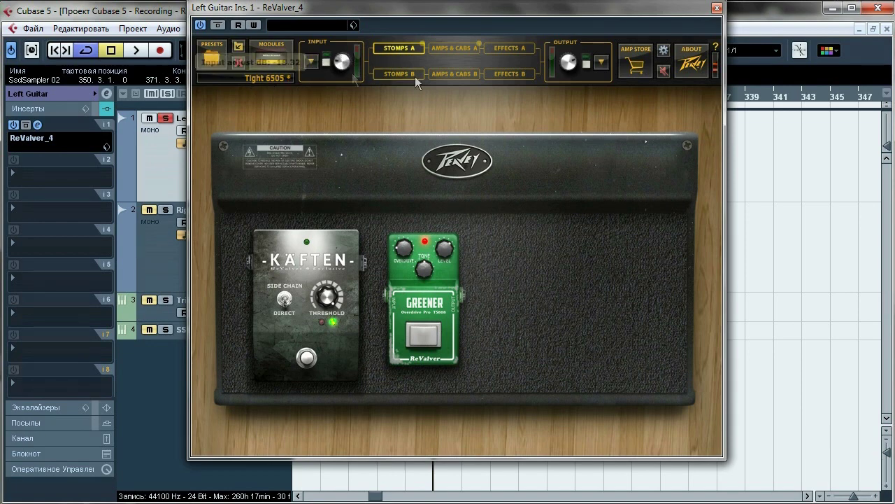
pyautogui.moveTo(573, 67); pyautogui.dragTo(573, 86)
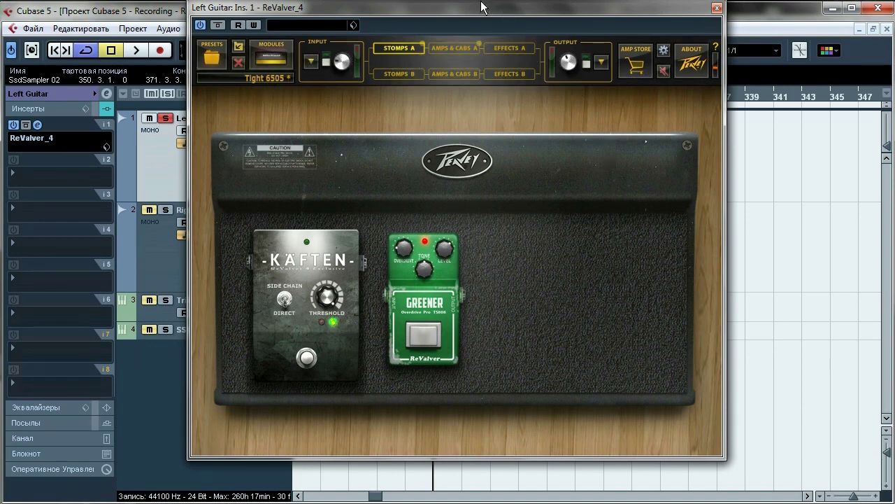
pyautogui.press('space')
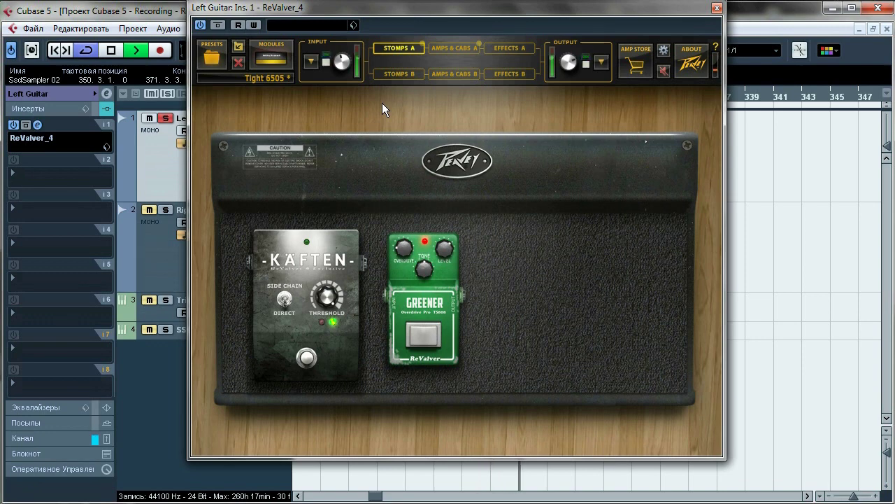
pyautogui.press('space')
# Examine the Pickup RMS setting in ReValver_4's Input Mixer during playback, and close the plug-in
pyautogui.click(310, 62)
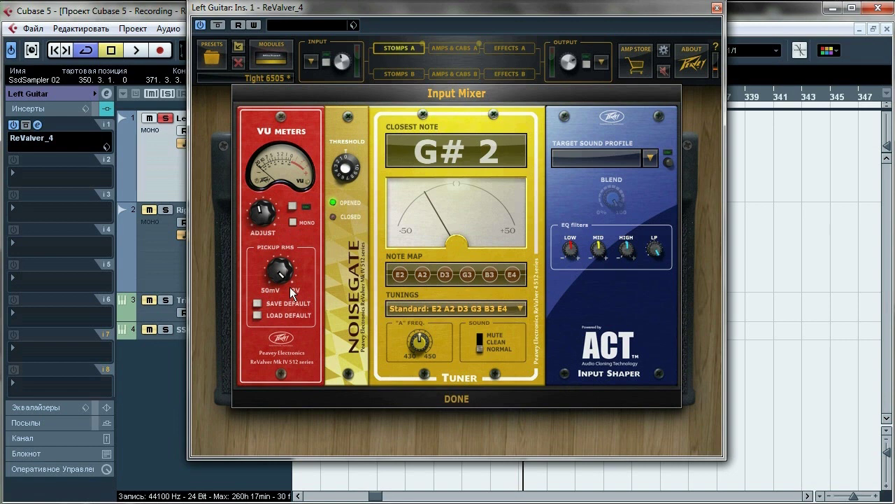
pyautogui.moveTo(546, 7); pyautogui.dragTo(521, 18)
pyautogui.press('space')
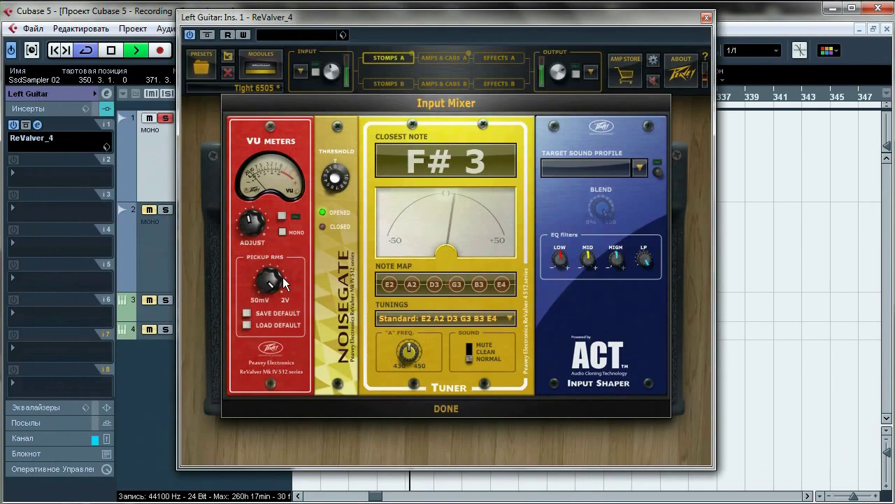
pyautogui.moveTo(271, 291)
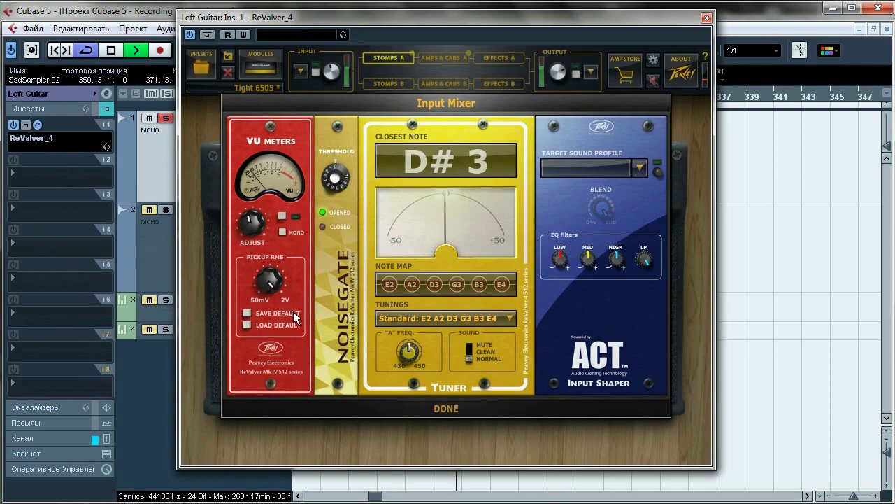
pyautogui.press('space')
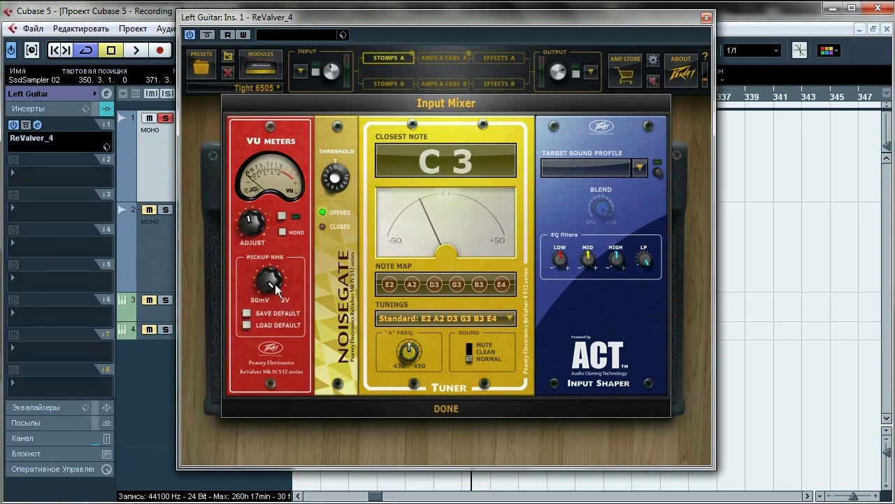
pyautogui.click(464, 408)
pyautogui.click(706, 18)
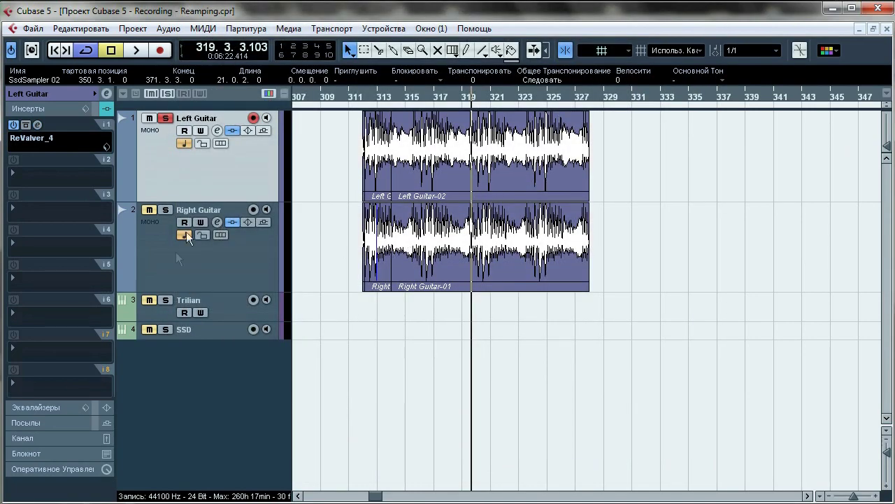
# Pan the Left Guitar fully left and the Right Guitar fully right, and solo the Right Guitar track as well
pyautogui.click(46, 94)
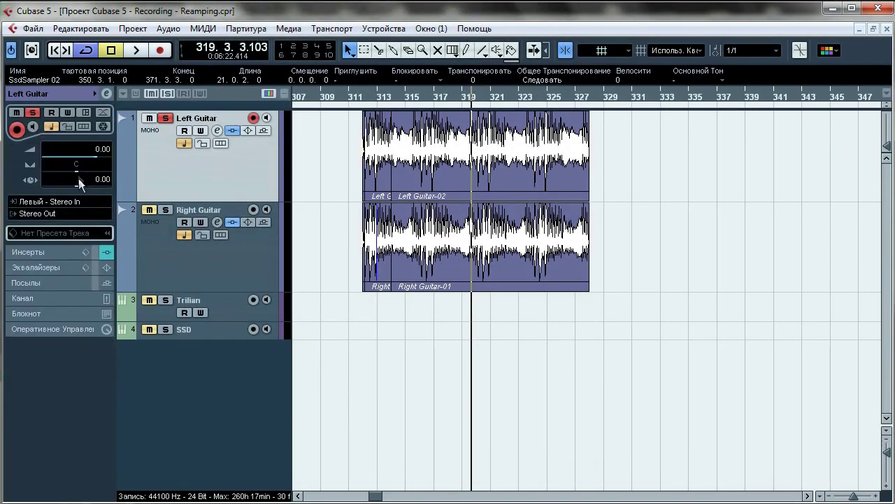
pyautogui.click(158, 254)
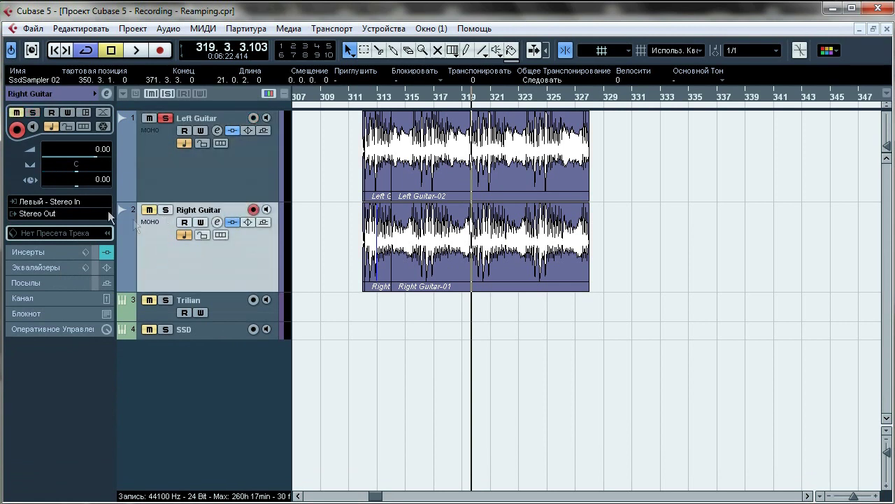
pyautogui.click(165, 209)
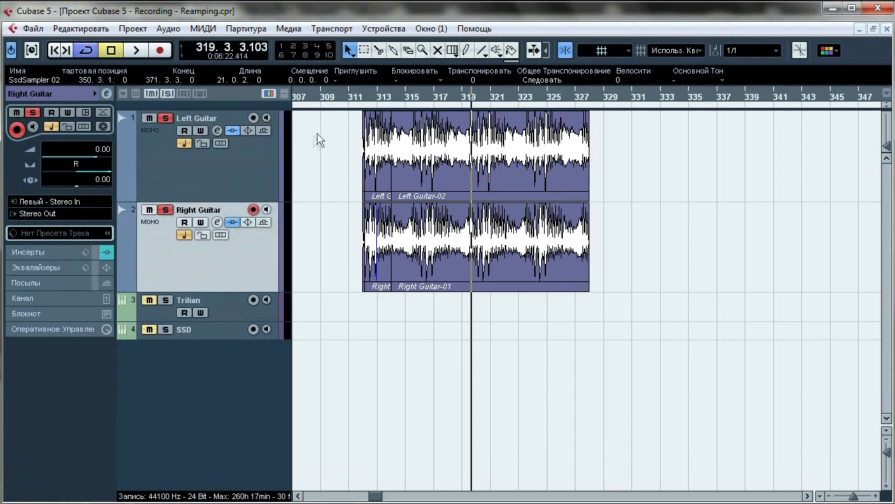
# Play both guitars from bar 312, bypassing and re-enabling the inserts on both tracks to compare dry and processed sound
pyautogui.click(365, 94)
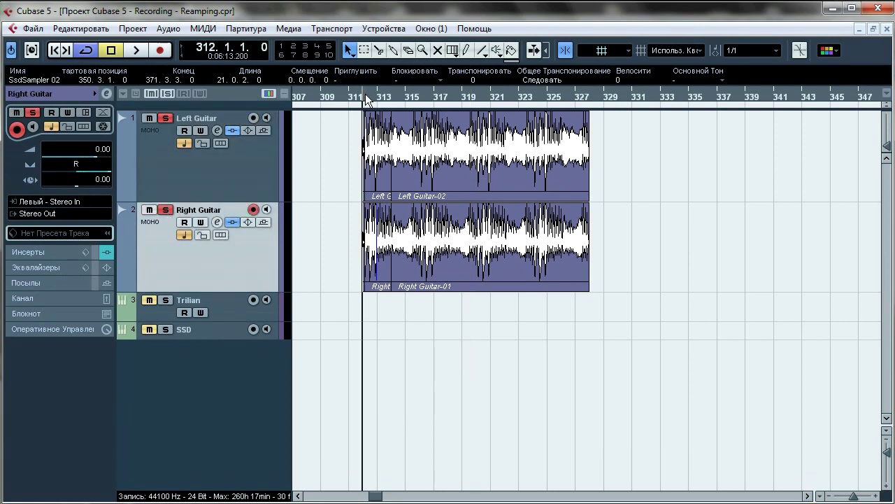
pyautogui.press('space')
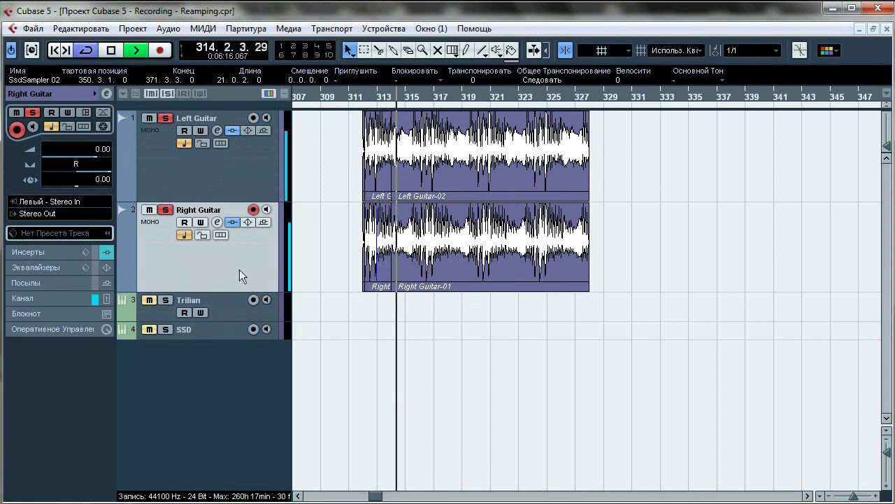
pyautogui.click(233, 225)
pyautogui.click(231, 130)
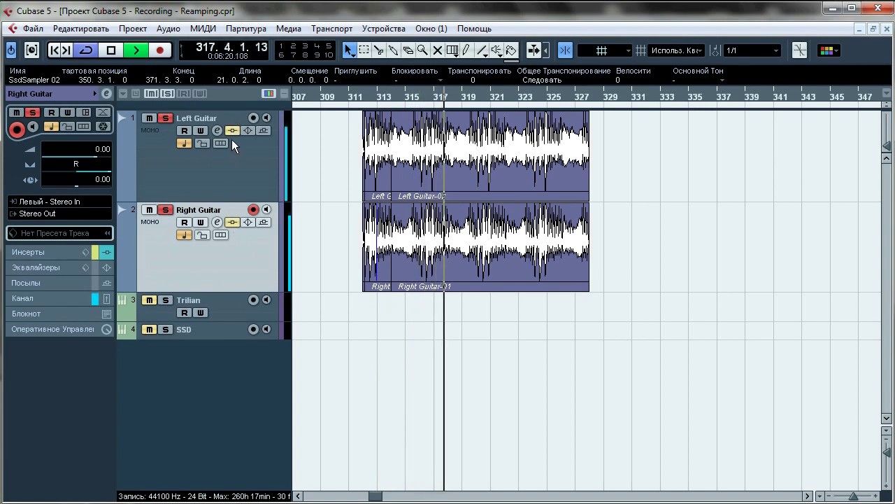
pyautogui.click(232, 130)
pyautogui.click(232, 222)
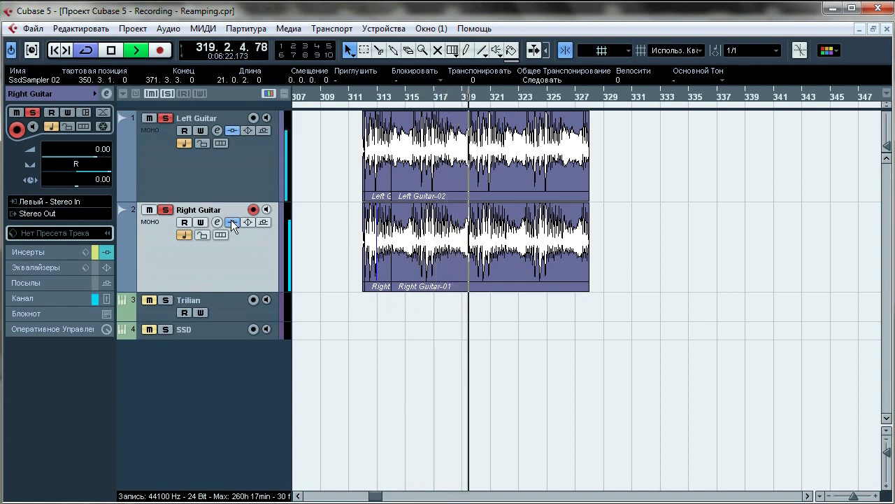
pyautogui.press('space')
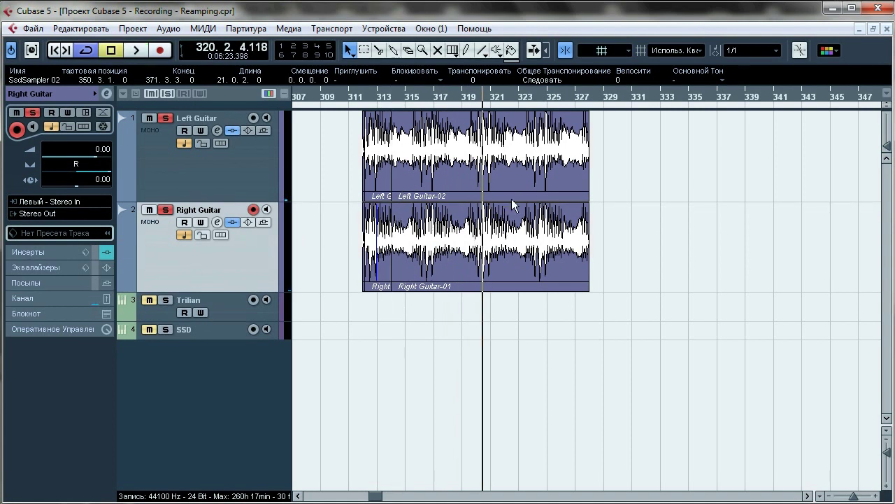
# Copy the short opening Left Guitar clip to bar 331 on both the Left Guitar and Right Guitar tracks
pyautogui.click(370, 173)
pyautogui.click(634, 98)
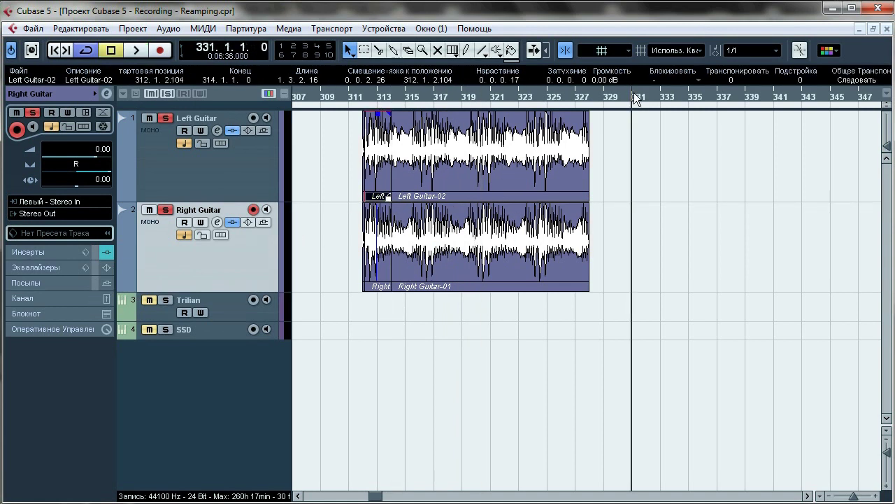
pyautogui.hotkey('ctrl', 'v')
pyautogui.click(244, 190)
pyautogui.hotkey('ctrl', 'v')
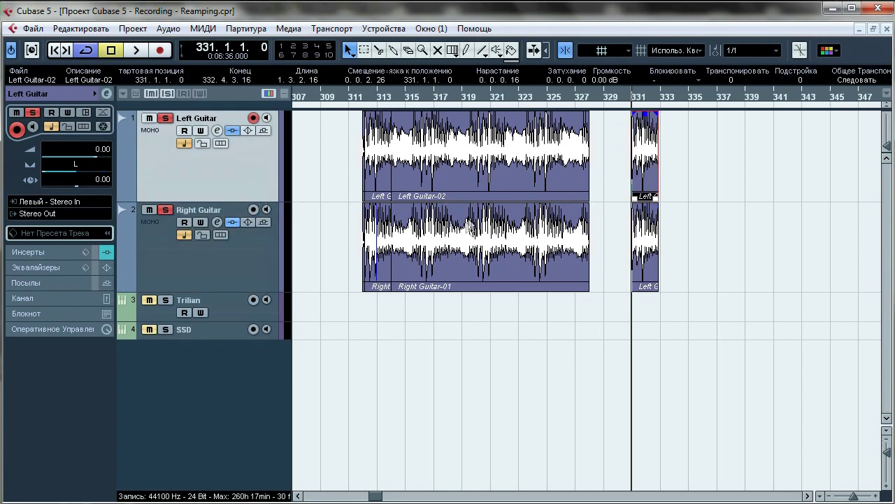
# Copy the opening clips of the Left Guitar and Right Guitar together to bar 333 on their own tracks
pyautogui.moveTo(343, 188); pyautogui.dragTo(392, 235)
pyautogui.click(662, 99)
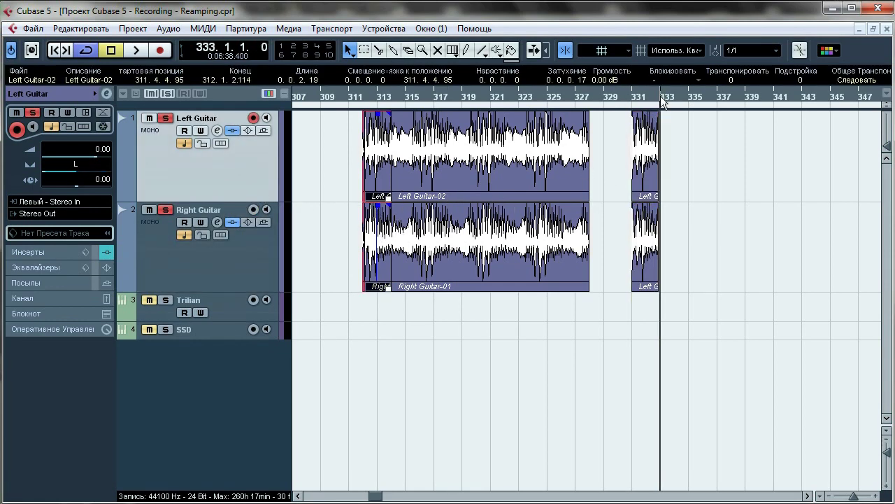
pyautogui.click(876, 496)
pyautogui.click(877, 496)
pyautogui.click(877, 496)
pyautogui.hotkey('ctrl', 'v')
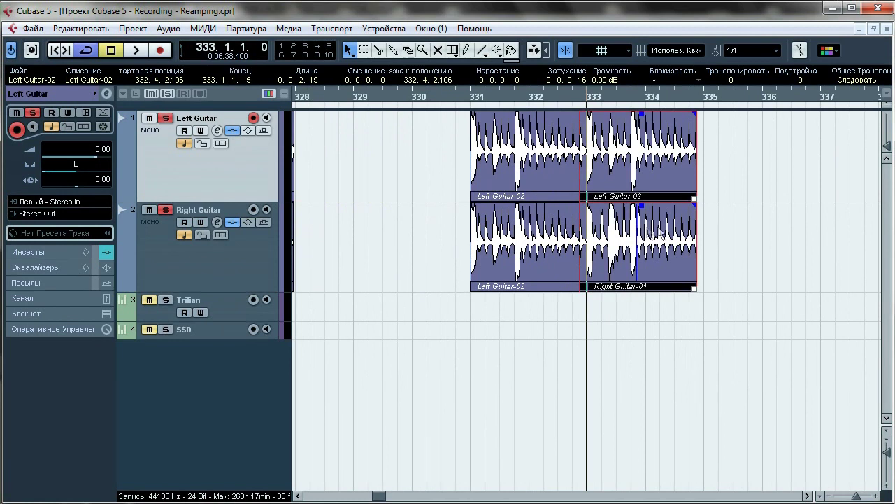
# Play the pasted guitar clips from bar 331 to compare the duplicated take with the two separate takes
pyautogui.click(472, 109)
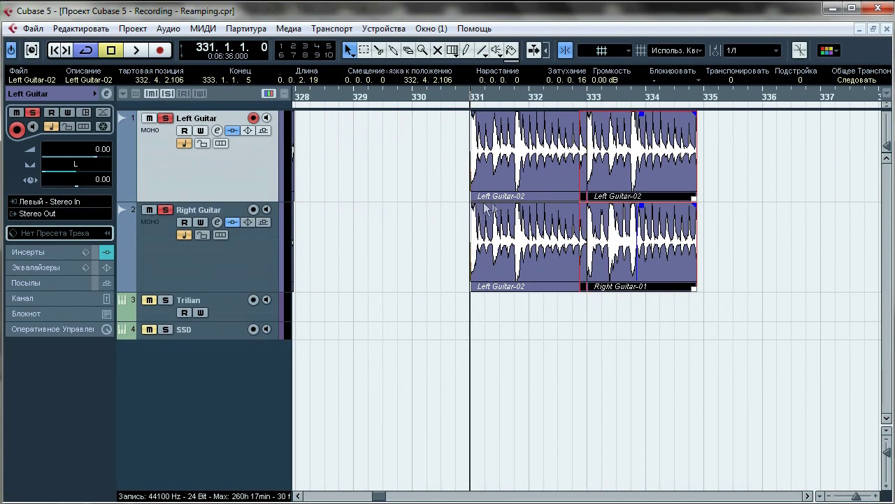
pyautogui.press('space')
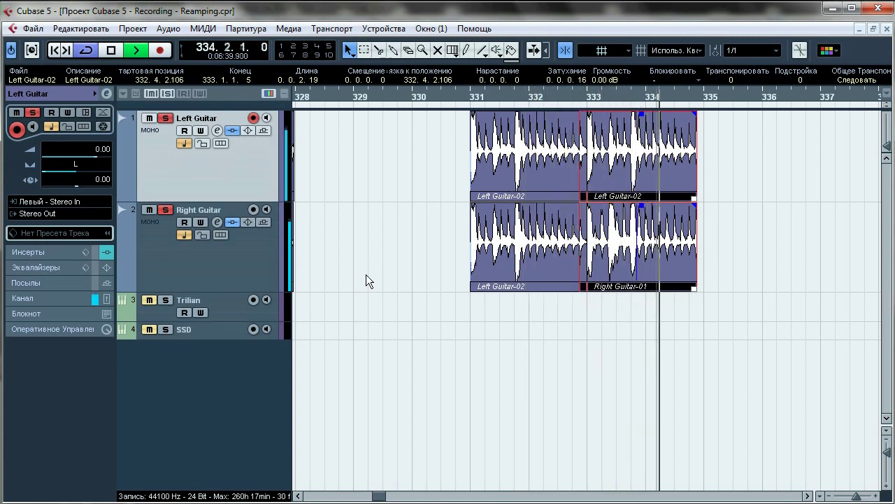
pyautogui.press('space')
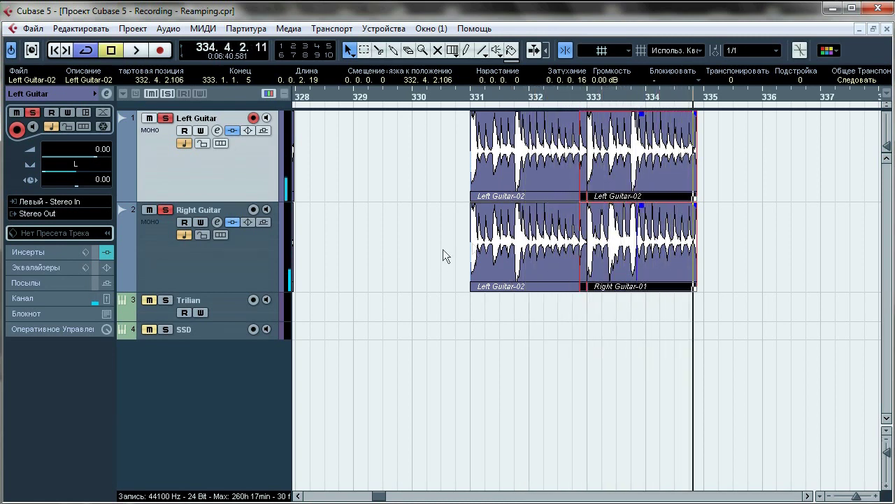
pyautogui.click(831, 496)
pyautogui.click(830, 497)
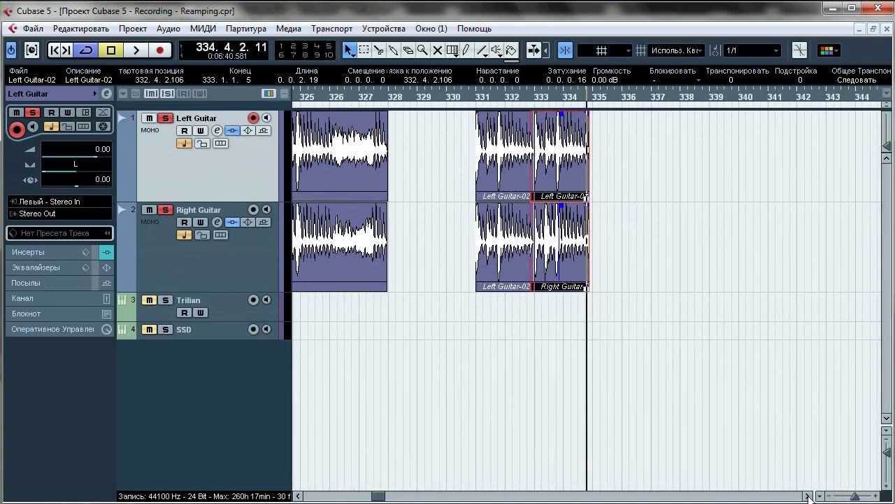
# Solo Trilian and SSD together with both guitars and play the full arrangement from bar 352
pyautogui.click(808, 496)
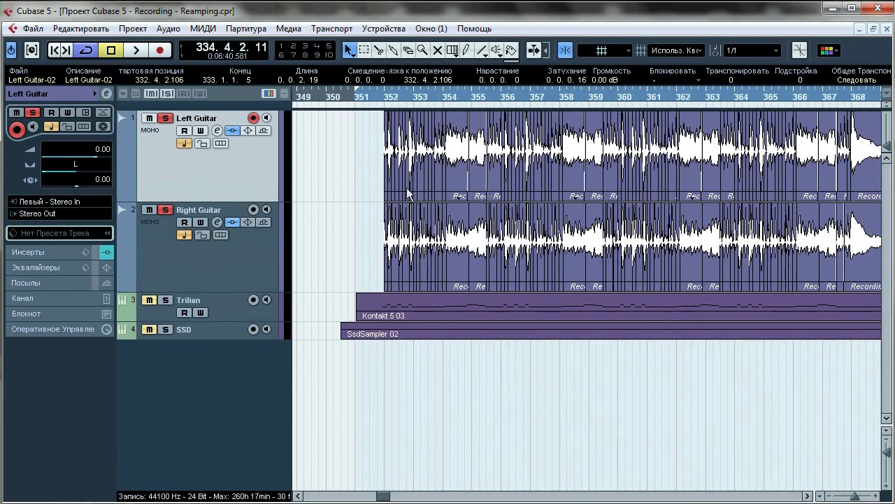
pyautogui.click(386, 98)
pyautogui.moveTo(855, 496); pyautogui.dragTo(859, 496)
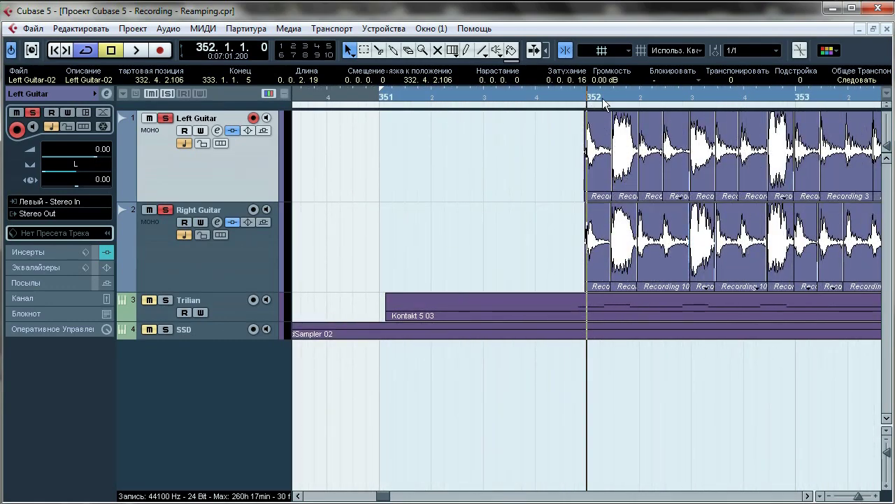
pyautogui.click(830, 496)
pyautogui.click(824, 496)
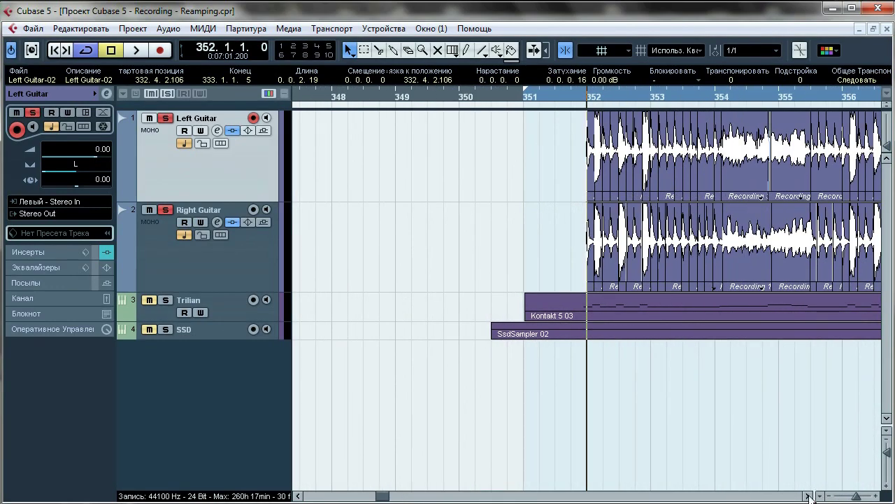
pyautogui.click(808, 496)
pyautogui.click(168, 287)
pyautogui.click(168, 298)
pyautogui.click(168, 328)
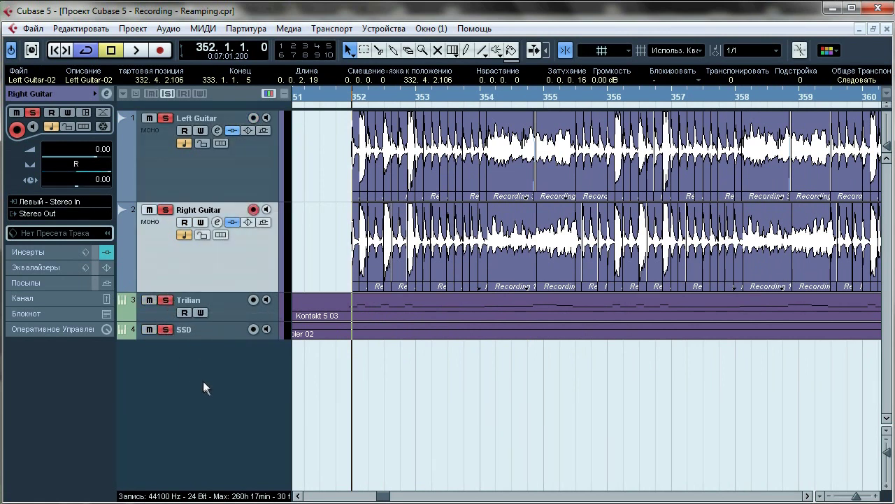
pyautogui.press('space')
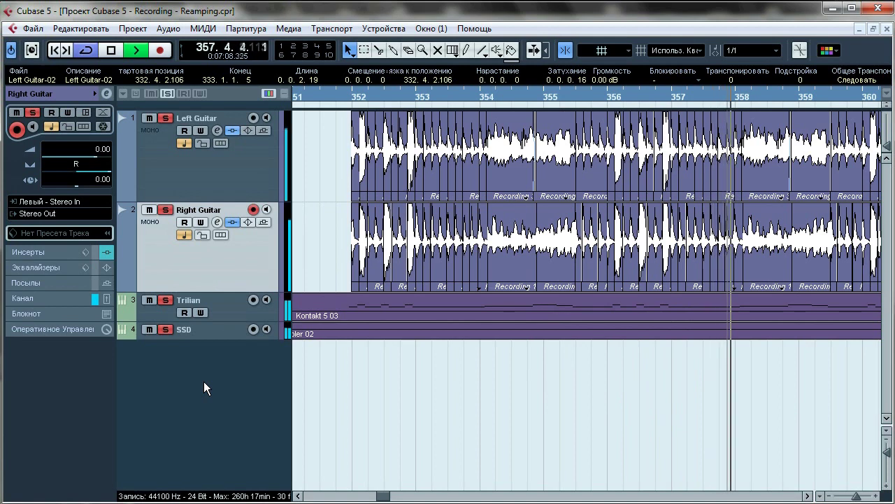
pyautogui.press('space')
# Open the SSD track's drum instrument to examine the drum kit in use, and close it
pyautogui.click(192, 331)
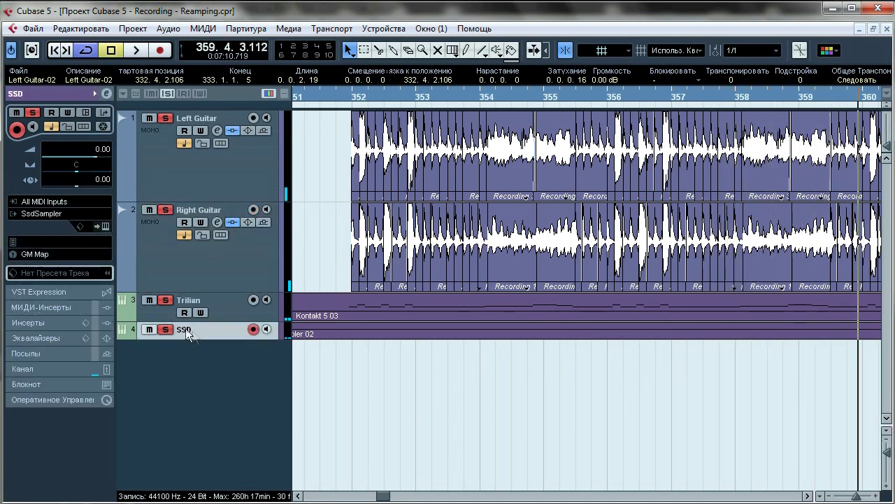
pyautogui.click(111, 227)
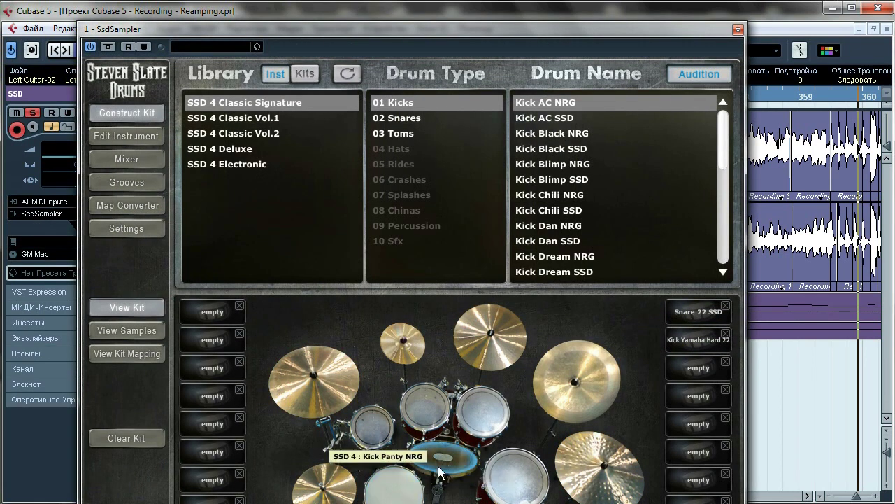
pyautogui.click(738, 29)
# Solo only the Trilian track at bar 352 and examine its bass notes in the Kontakt 5 03 MIDI part
pyautogui.click(353, 98)
pyautogui.keyDown('ctrl'); pyautogui.click(165, 300); pyautogui.keyUp('ctrl')
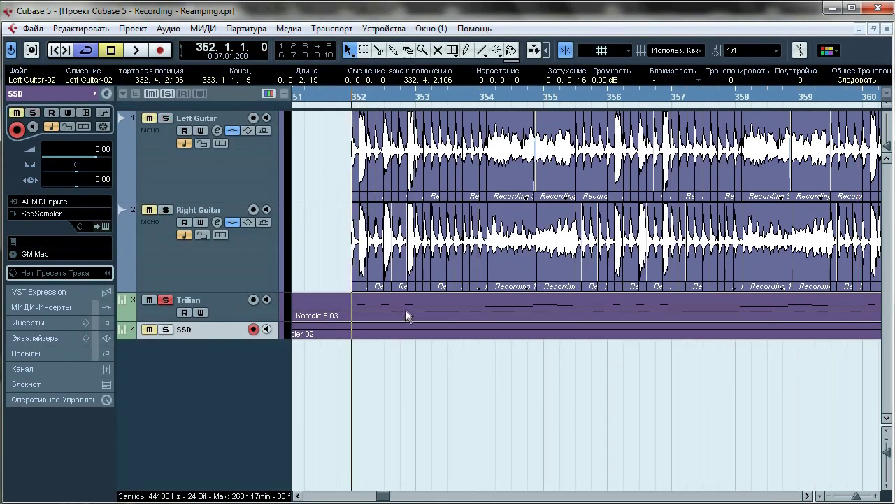
pyautogui.doubleClick(406, 311)
pyautogui.click(830, 496)
pyautogui.click(830, 497)
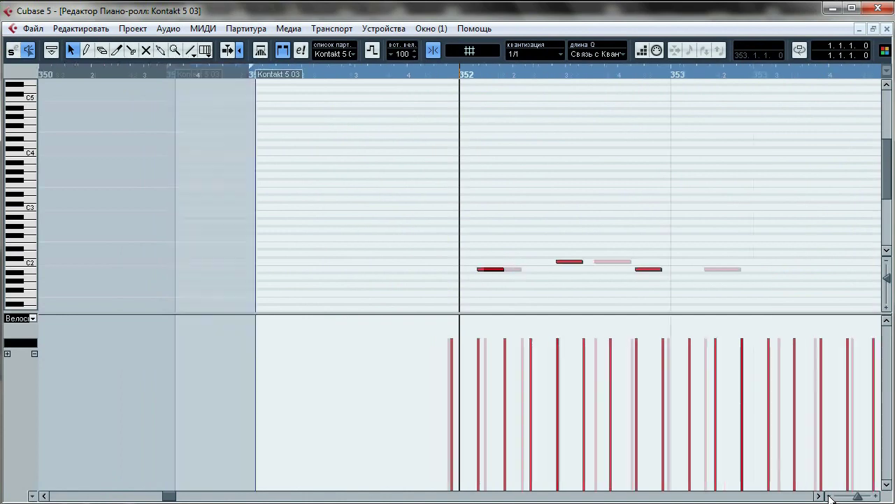
pyautogui.click(830, 497)
pyautogui.click(830, 497)
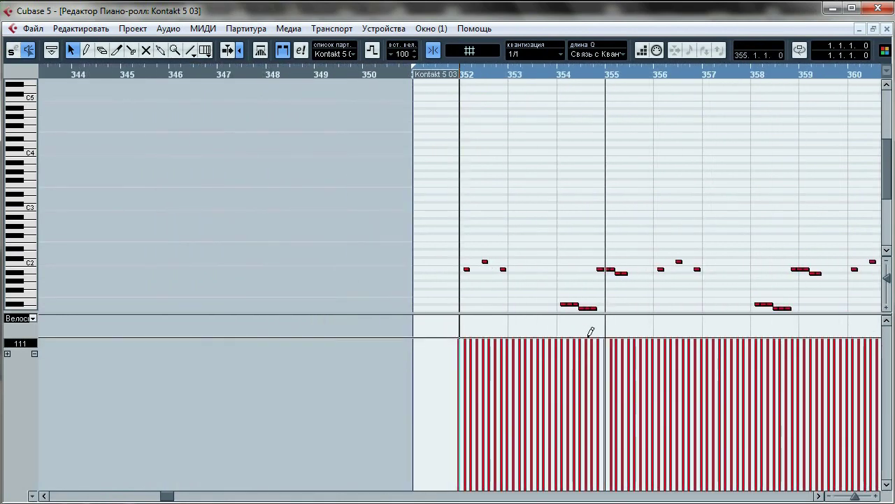
pyautogui.moveTo(854, 496); pyautogui.dragTo(862, 497)
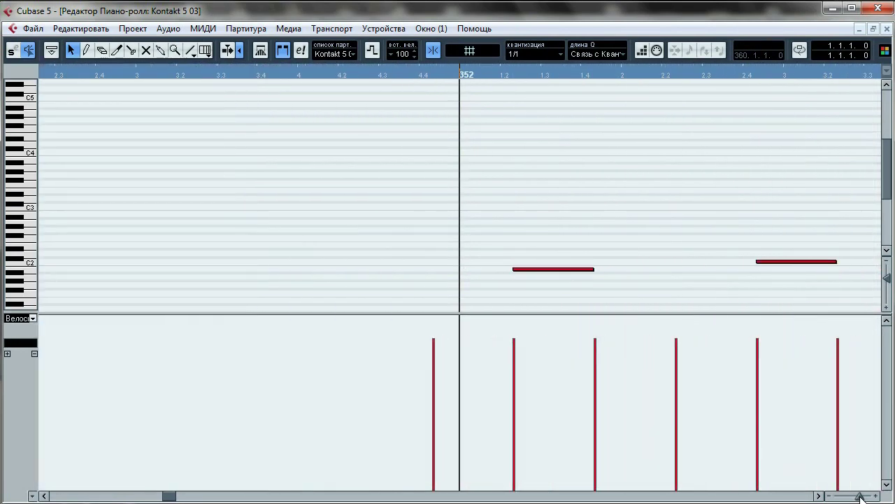
pyautogui.moveTo(890, 204); pyautogui.dragTo(890, 229)
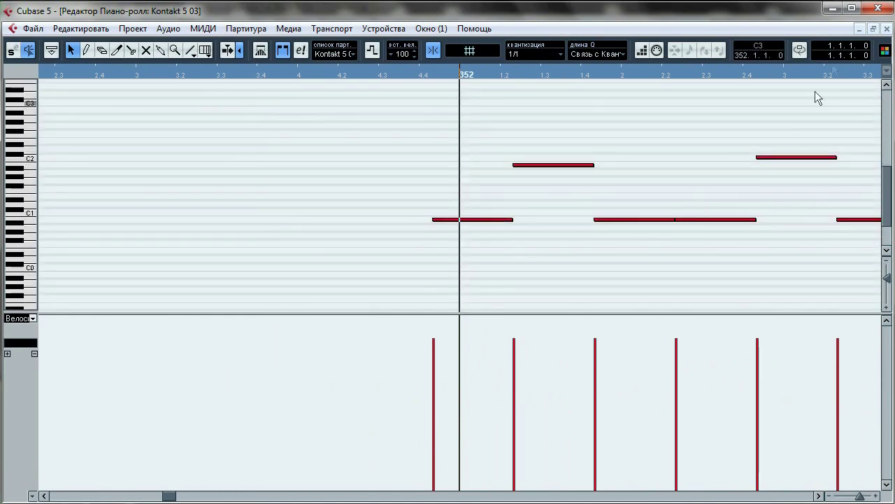
pyautogui.click(886, 30)
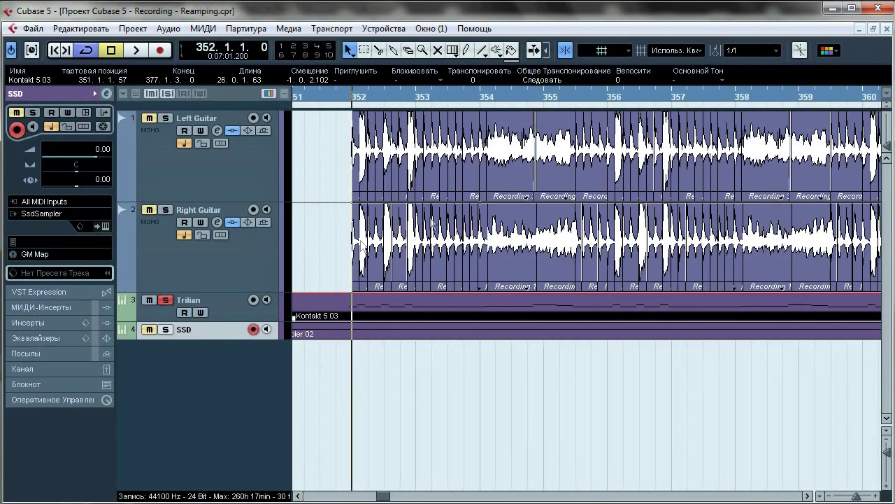
# Play the soloed bass while viewing the main page of the Trilian instrument, and stop playback
pyautogui.click(196, 311)
pyautogui.click(105, 226)
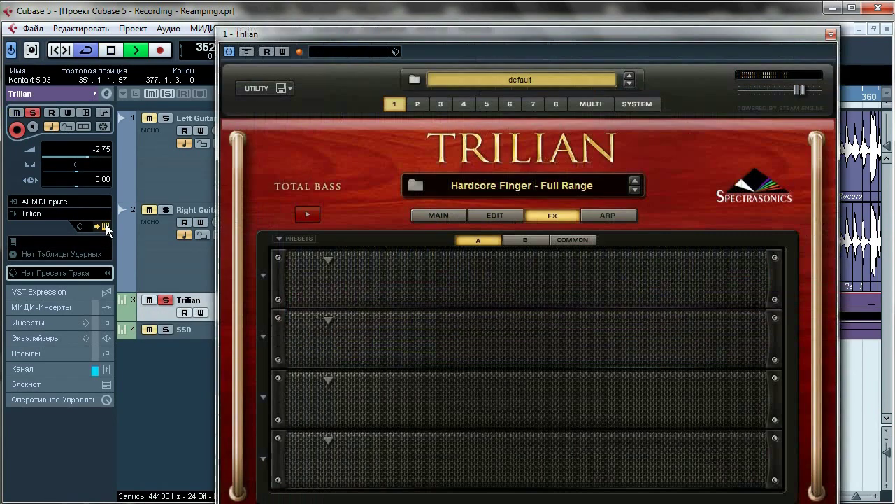
pyautogui.click(439, 215)
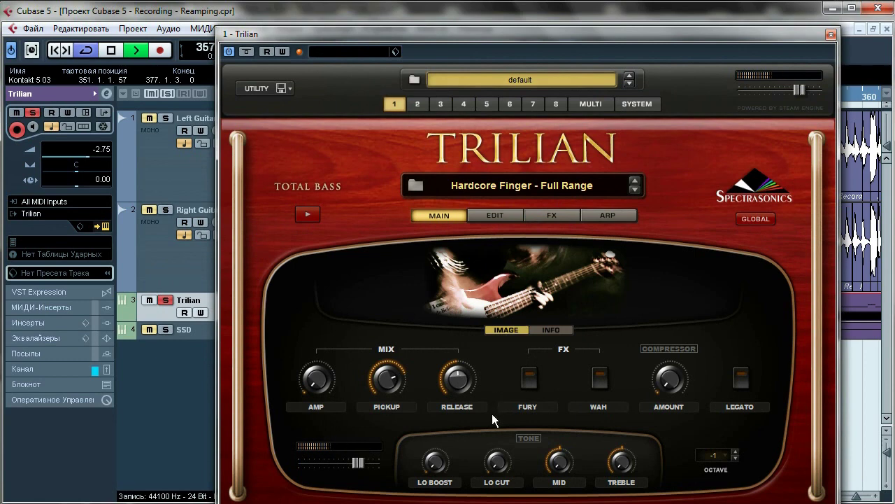
pyautogui.click(110, 50)
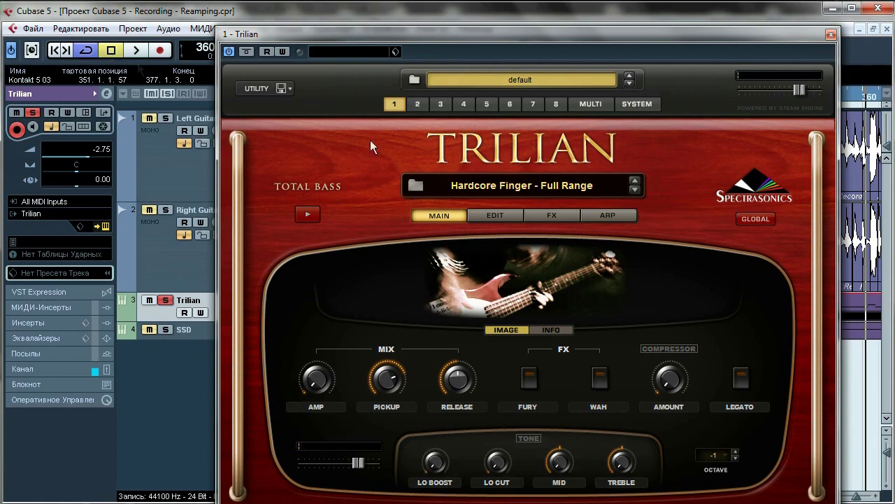
# Check Trilian's FX slots, edit page and main controls for any processing on the bass, and close the instrument
pyautogui.click(549, 215)
pyautogui.click(516, 239)
pyautogui.click(566, 240)
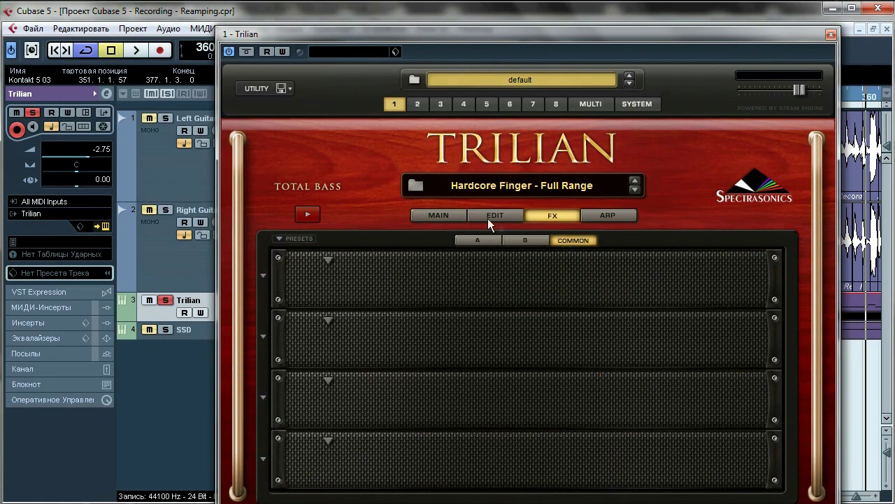
pyautogui.click(495, 215)
pyautogui.click(452, 214)
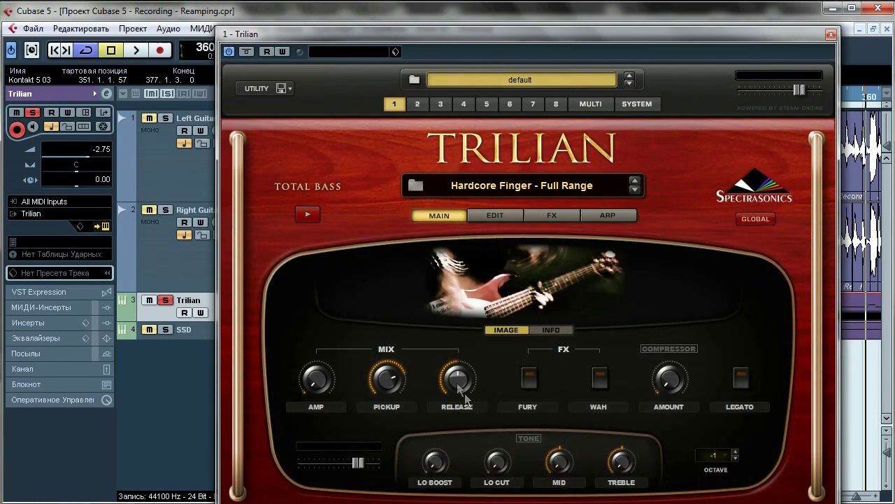
pyautogui.moveTo(313, 380)
pyautogui.mouseDown()
pyautogui.moveTo(309, 361)
pyautogui.moveTo(310, 393)
pyautogui.mouseUp()
pyautogui.click(830, 35)
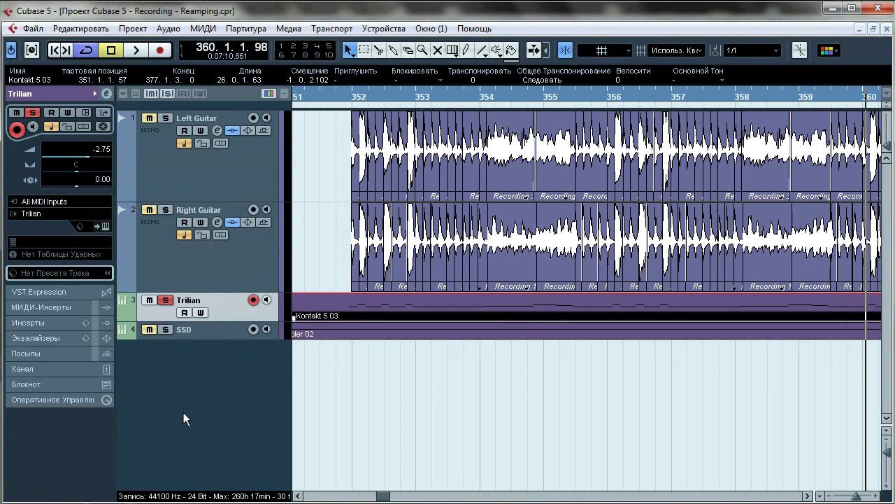
# Turn off the Trilian solo and review the volume and pan settings of Left Guitar, Right Guitar and Trilian
pyautogui.click(166, 302)
pyautogui.click(829, 498)
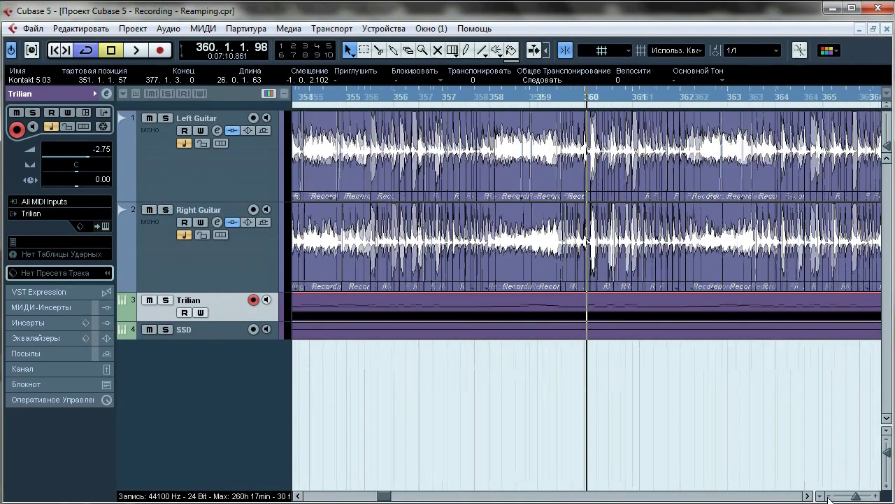
pyautogui.click(829, 498)
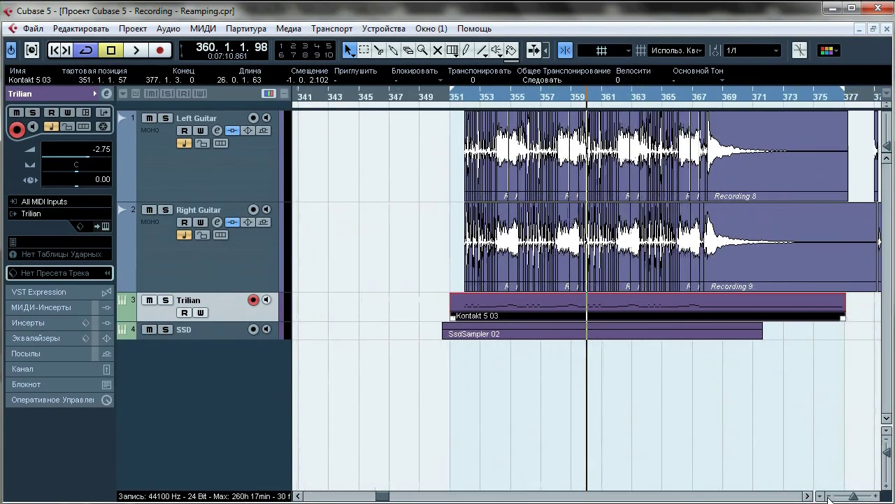
pyautogui.click(176, 167)
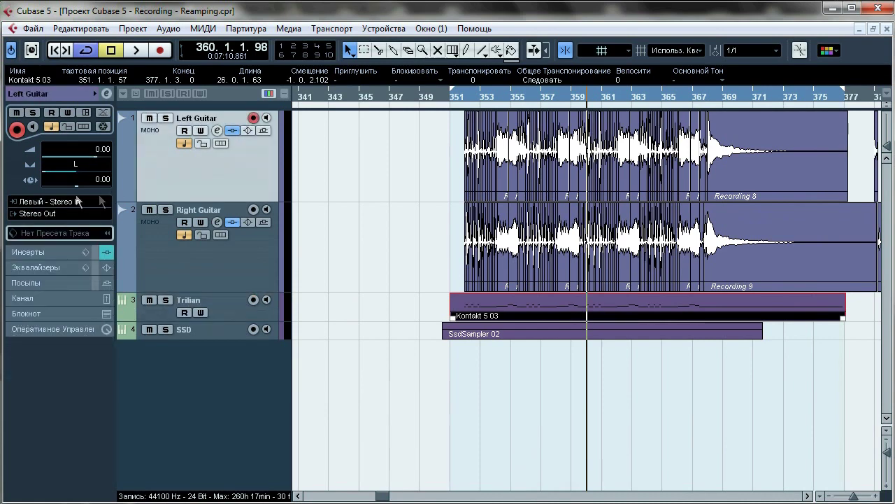
pyautogui.click(165, 258)
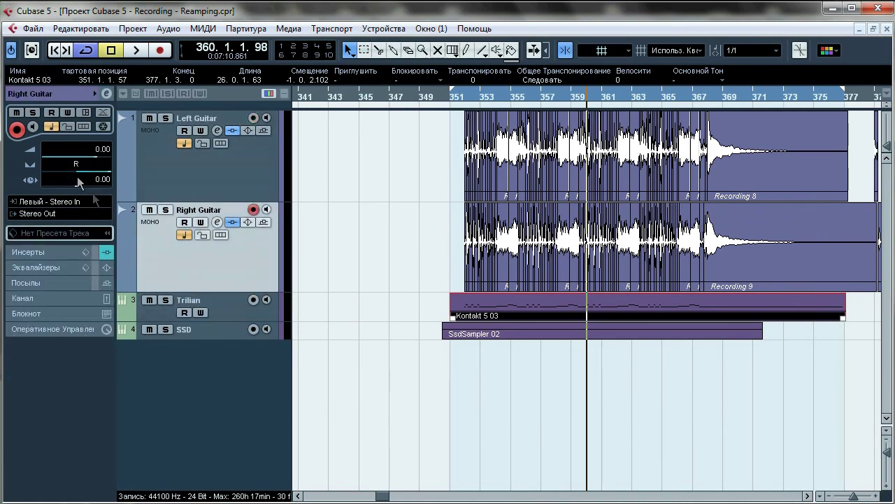
pyautogui.click(200, 302)
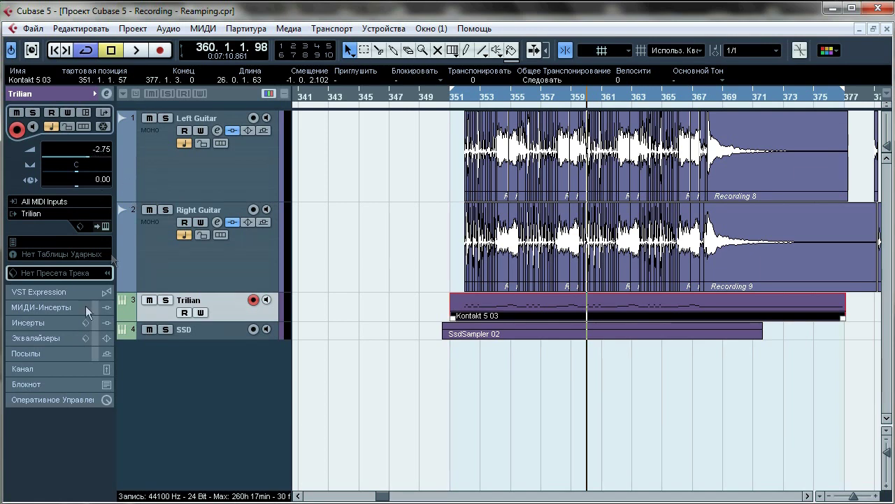
pyautogui.click(38, 369)
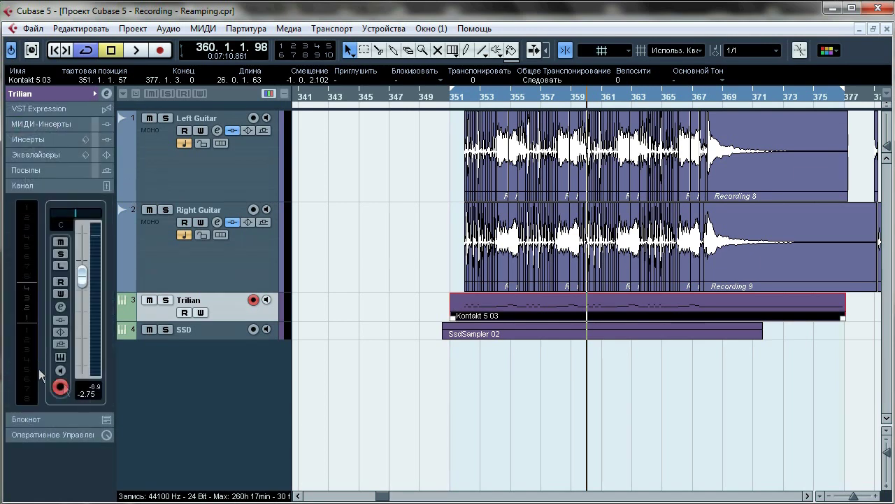
# Centre the pan of Left Guitar, solo it and export it as a mono 24-bit, 44.100 kHz Wave file named Guitar Left
pyautogui.click(147, 175)
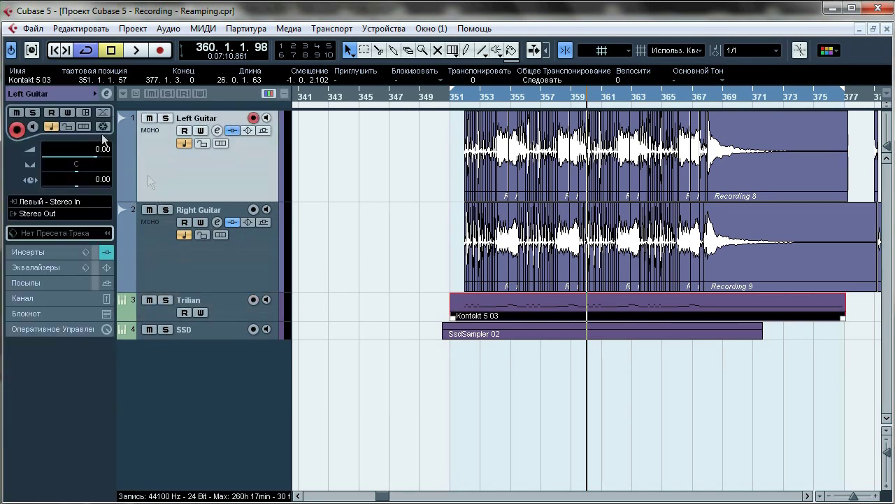
pyautogui.click(30, 29)
pyautogui.moveTo(88, 277)
pyautogui.click(254, 307)
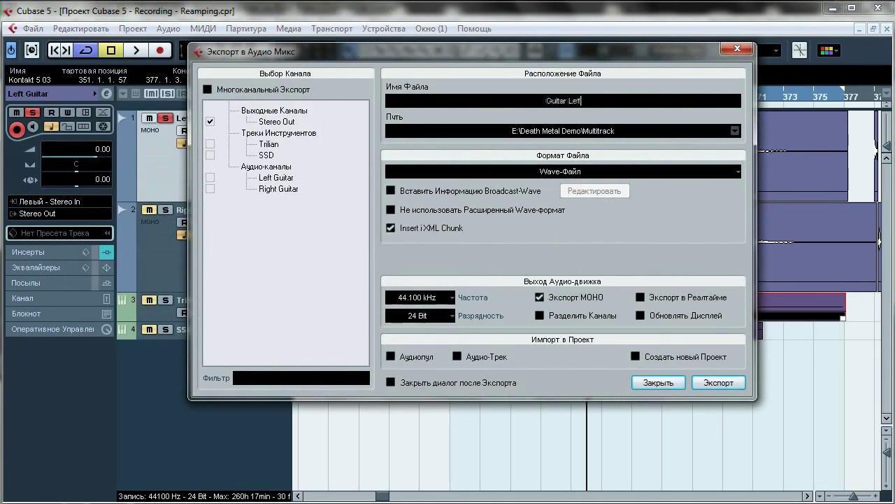
pyautogui.click(710, 382)
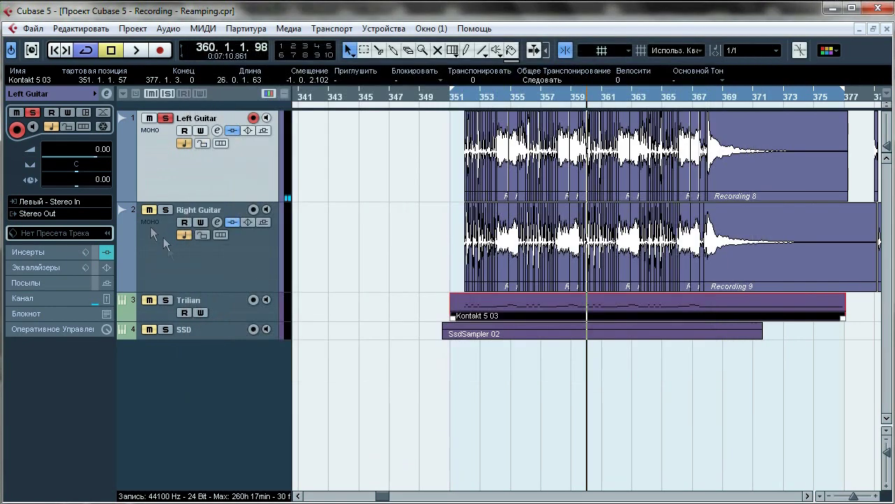
# Solo the centre-panned Right Guitar and export it as a mono 24-bit Wave file named Guitar Right
pyautogui.click(160, 264)
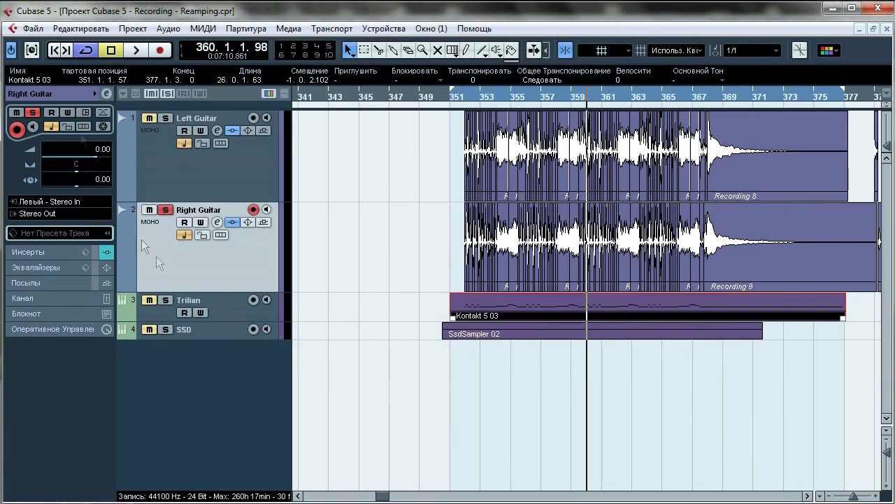
pyautogui.click(30, 29)
pyautogui.moveTo(70, 277)
pyautogui.click(294, 309)
pyautogui.write('Guitar Right')
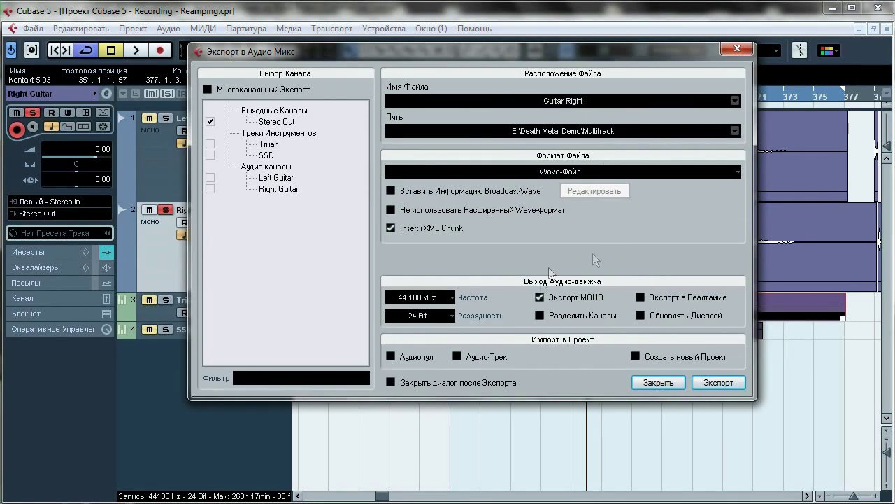
pyautogui.click(716, 383)
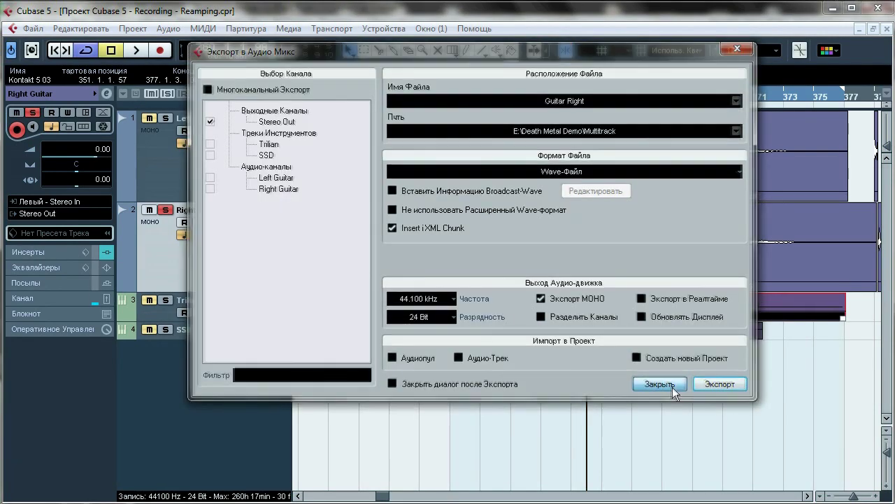
pyautogui.click(671, 386)
# Solo Trilian and export it as a mono 24-bit Wave file named Bass DI, overwriting the existing file
pyautogui.click(165, 300)
pyautogui.click(172, 306)
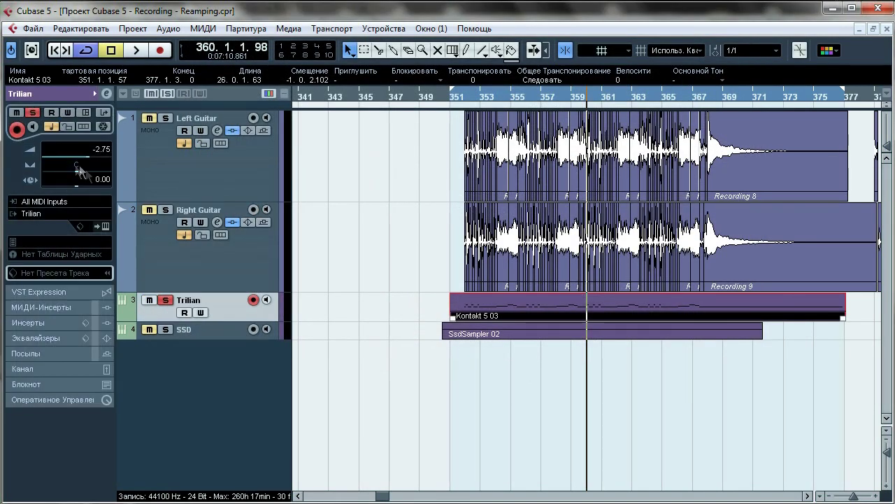
pyautogui.click(30, 29)
pyautogui.moveTo(238, 277)
pyautogui.click(300, 353)
pyautogui.click(584, 102)
pyautogui.write('Bass DI')
pyautogui.click(704, 382)
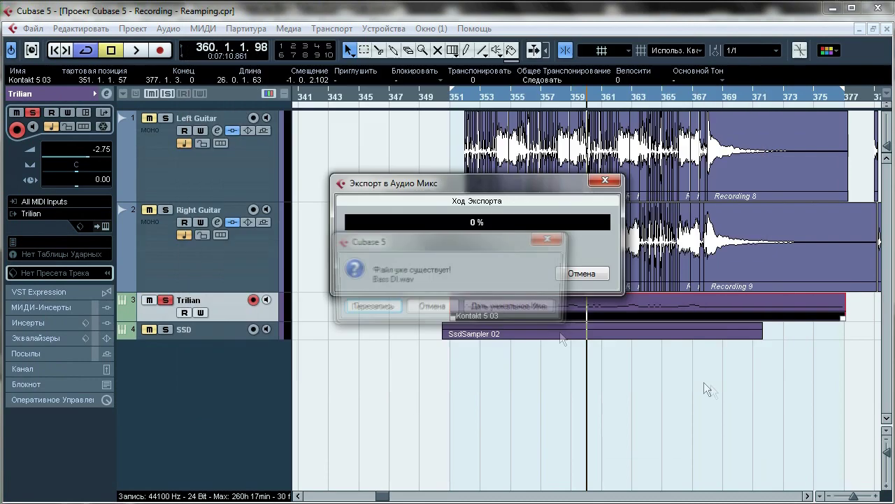
pyautogui.click(374, 306)
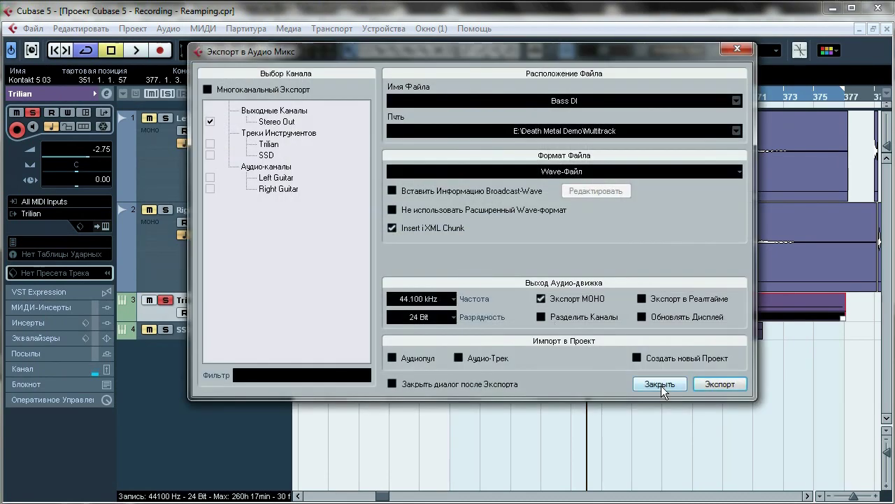
pyautogui.click(661, 385)
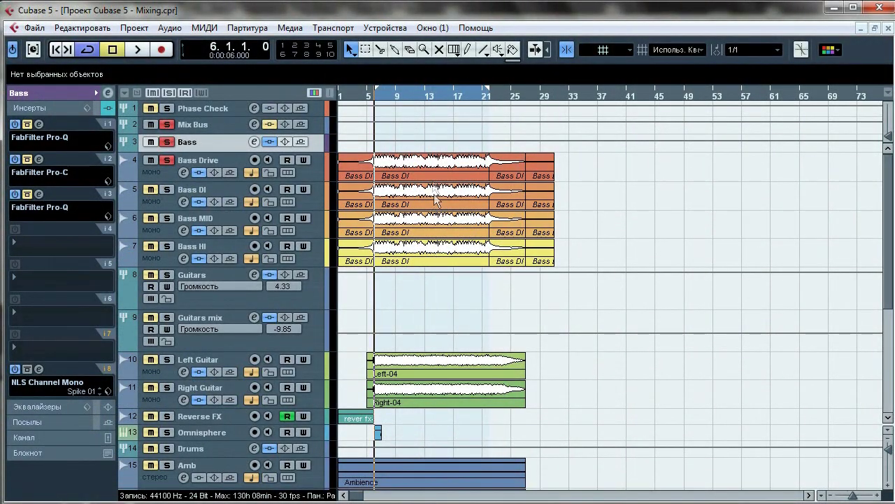
# Examine the Bass DI clips on the Bass Drive, Bass DI, Bass MID and Bass HI tracks, including the intro and ending sections
pyautogui.click(430, 170)
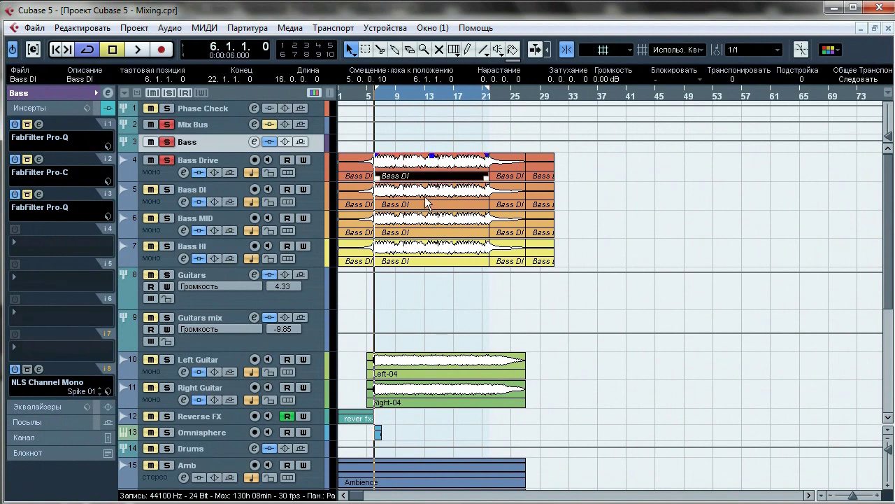
pyautogui.click(429, 203)
pyautogui.click(424, 224)
pyautogui.click(421, 247)
pyautogui.click(418, 291)
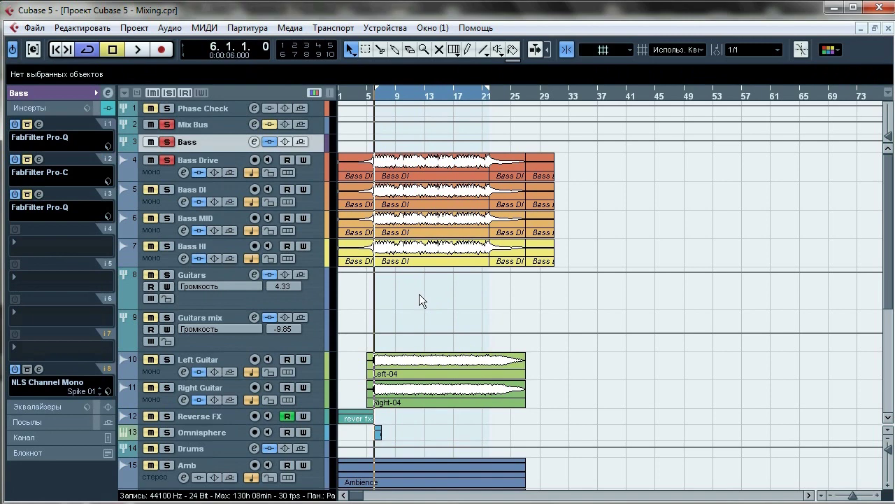
pyautogui.click(359, 173)
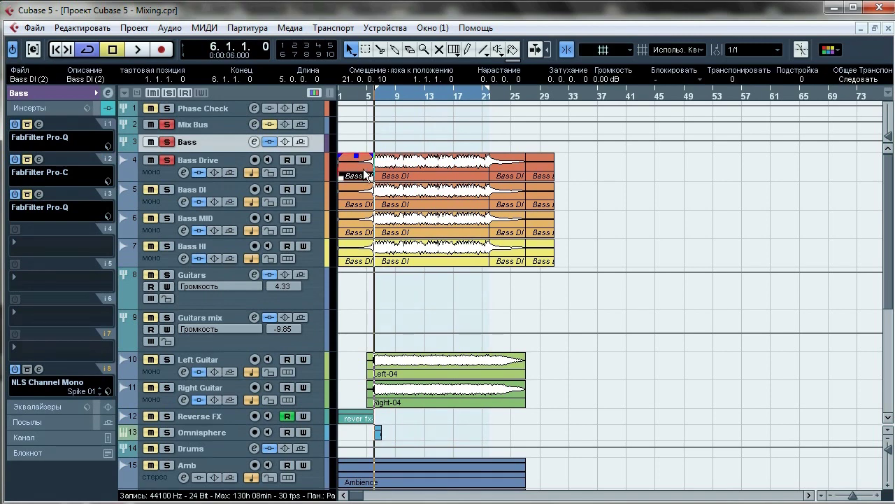
pyautogui.click(501, 159)
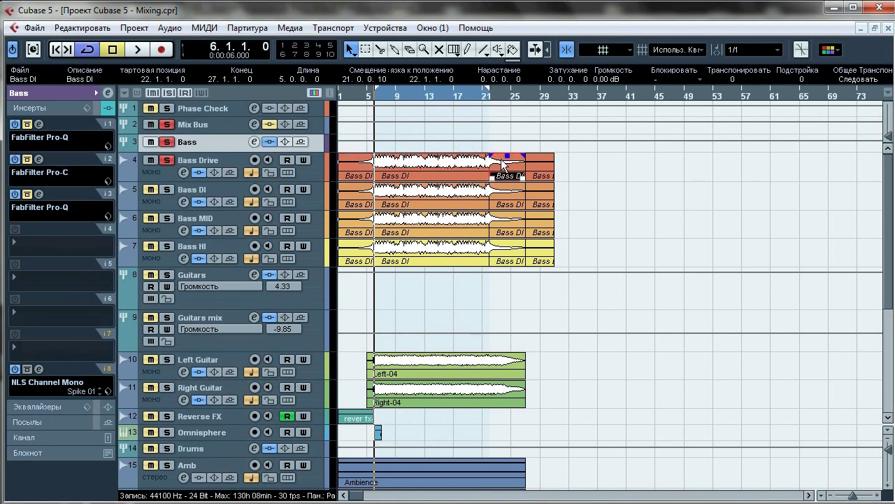
pyautogui.click(483, 304)
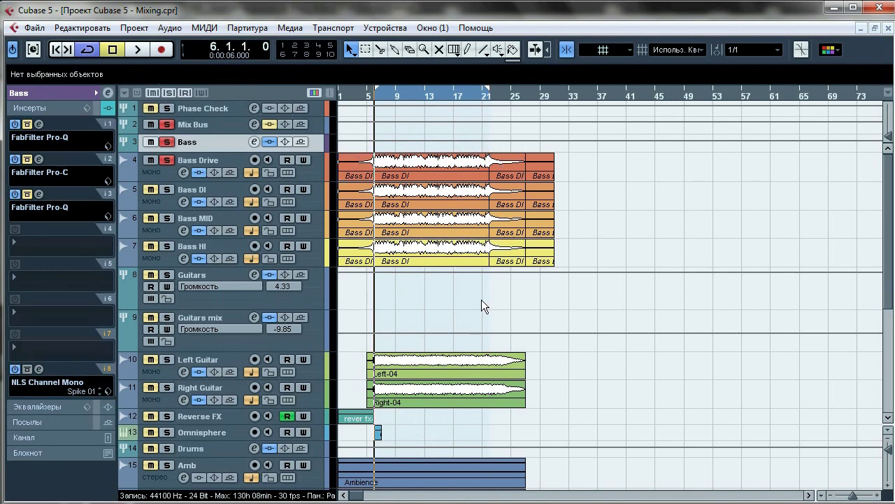
# Play the soloed Bass Drive track and review its Bias amp settings for the DC Grind Bass preset
pyautogui.click(208, 167)
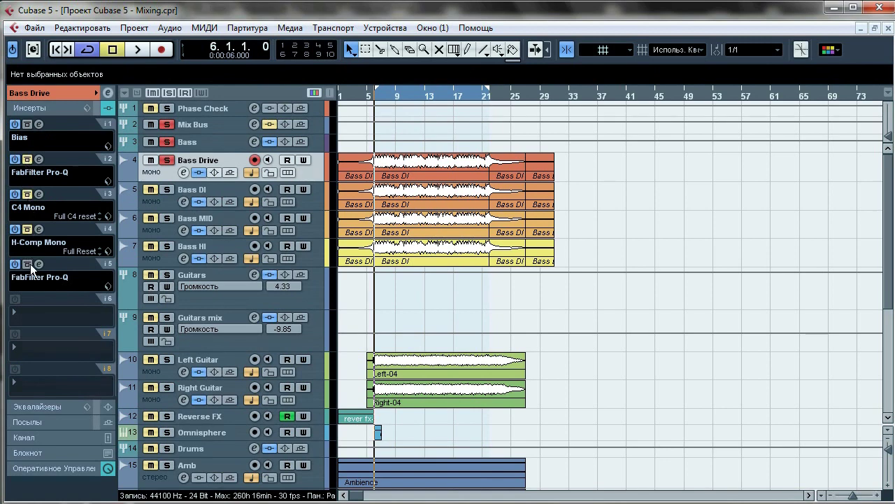
pyautogui.click(226, 185)
pyautogui.click(225, 170)
pyautogui.click(146, 56)
pyautogui.click(209, 142)
pyautogui.click(208, 159)
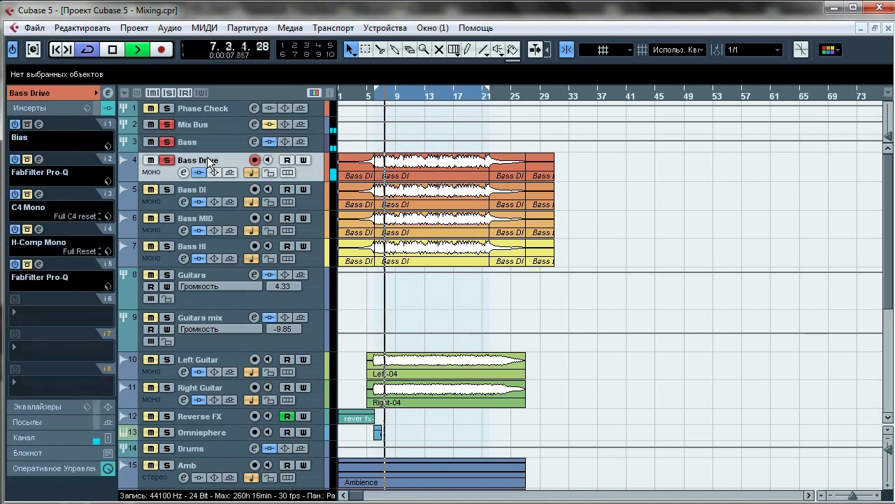
pyautogui.click(40, 124)
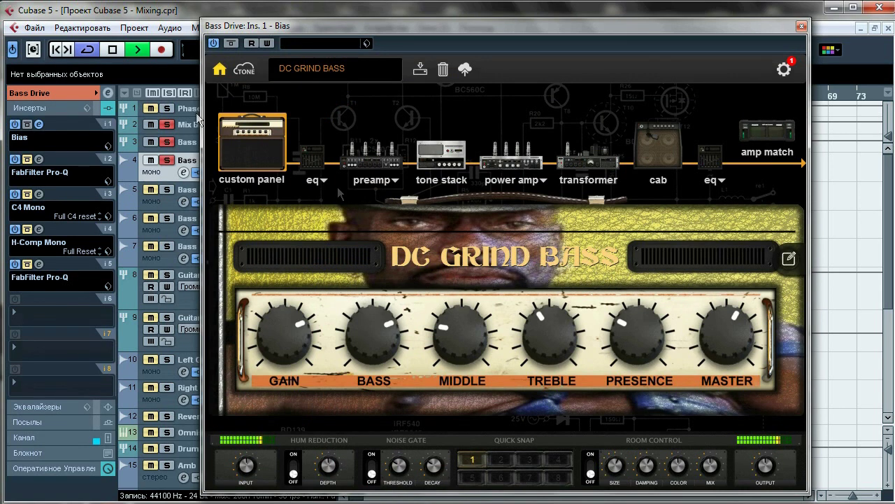
pyautogui.click(114, 50)
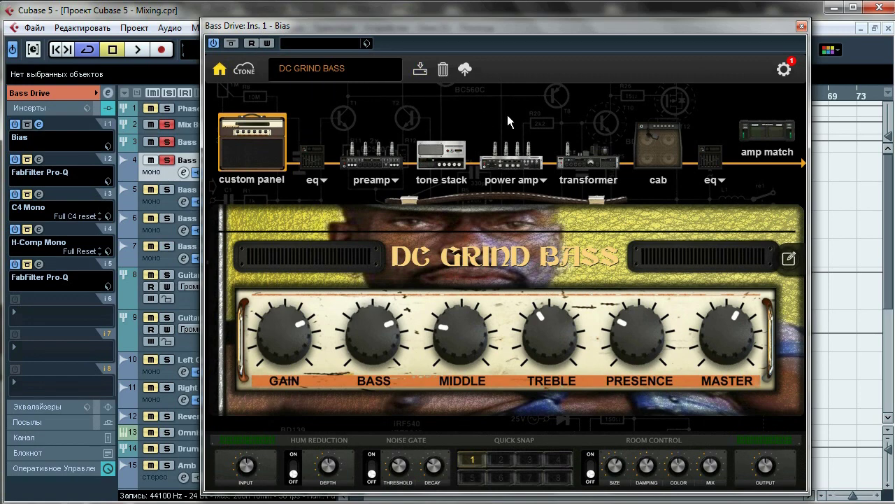
pyautogui.click(801, 27)
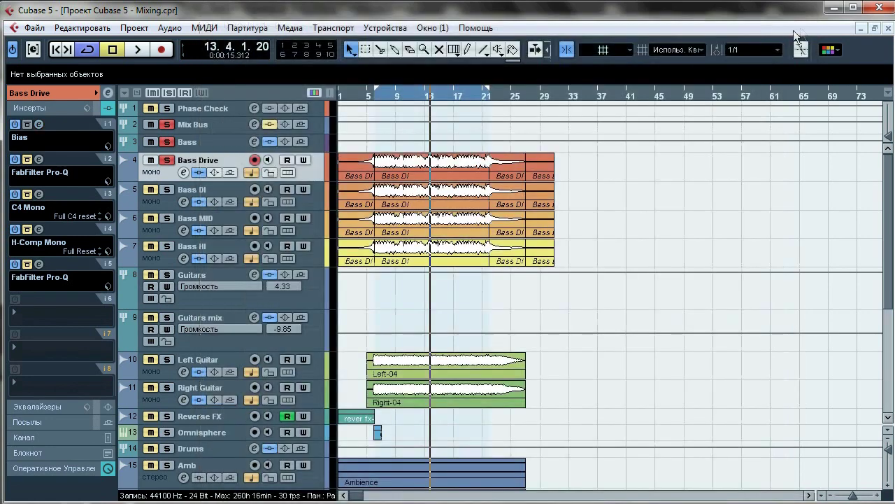
# During playback, compare Bass Drive with and without the FabFilter Pro-Q in insert 2, leaving the equalizer active
pyautogui.click(39, 159)
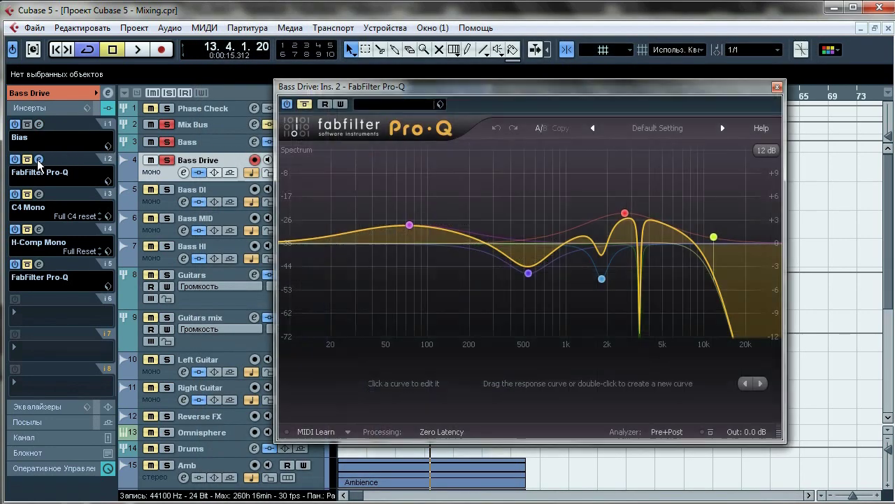
pyautogui.click(142, 51)
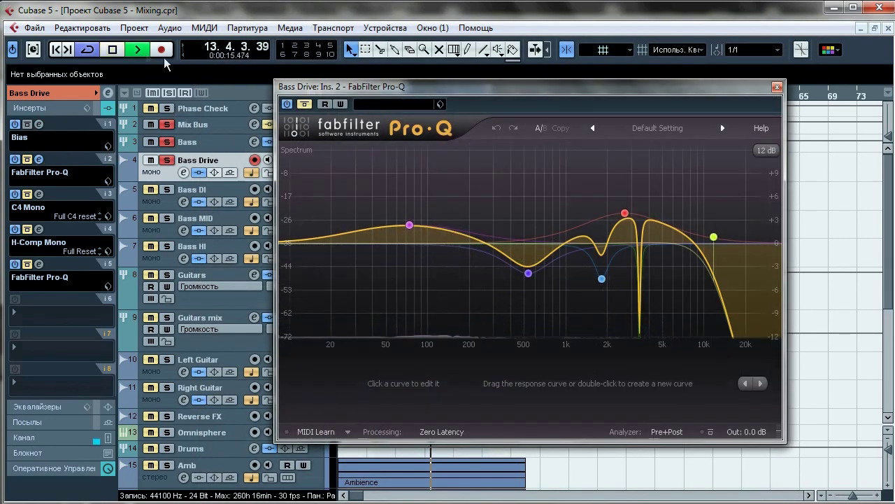
pyautogui.click(304, 105)
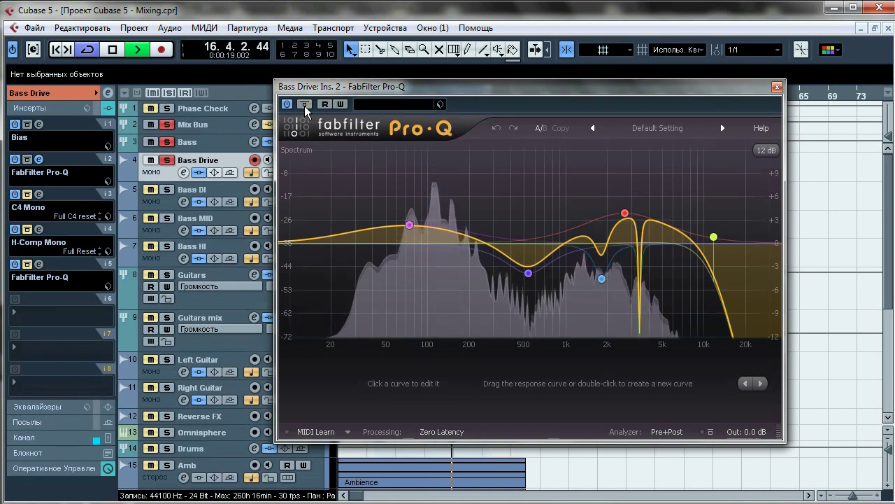
pyautogui.click(305, 106)
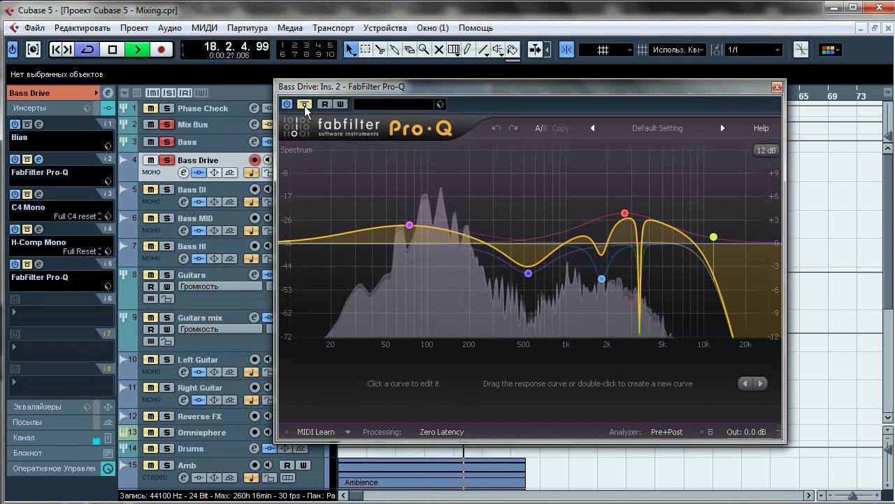
pyautogui.click(305, 106)
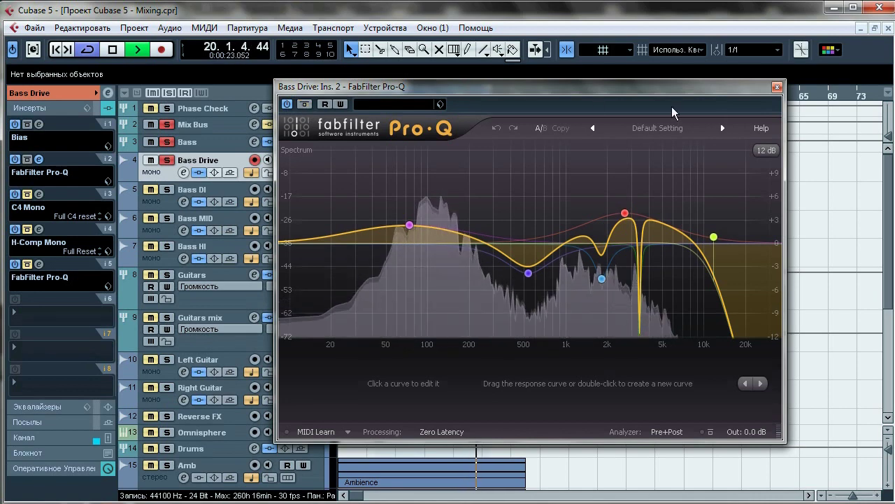
pyautogui.click(777, 87)
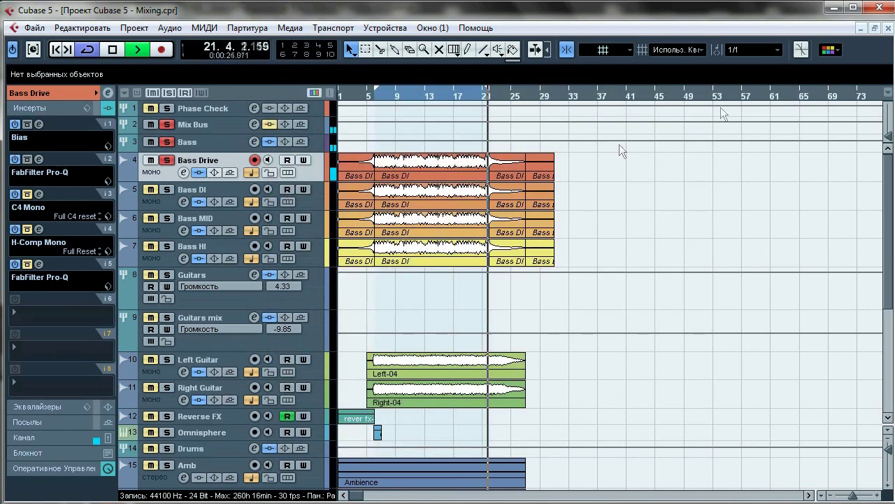
# Compare Bass Drive with and without the C4 Mono multiband processor during playback, leaving the processor active
pyautogui.click(38, 194)
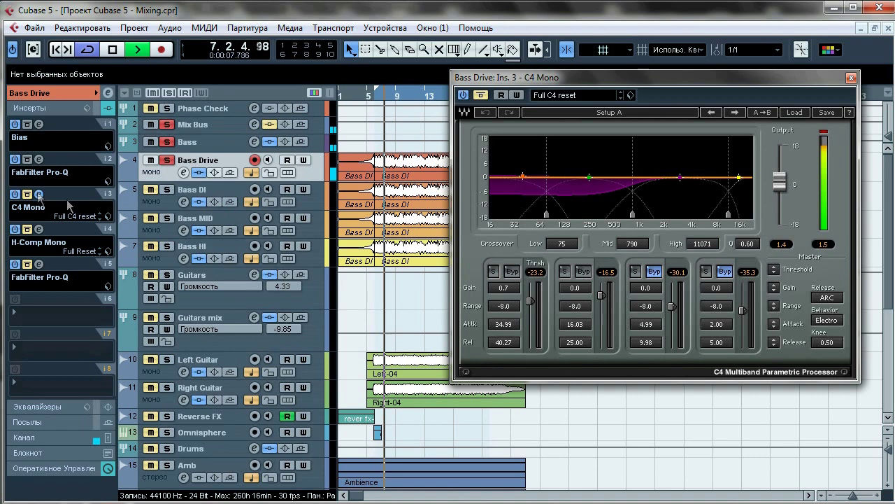
pyautogui.press('space')
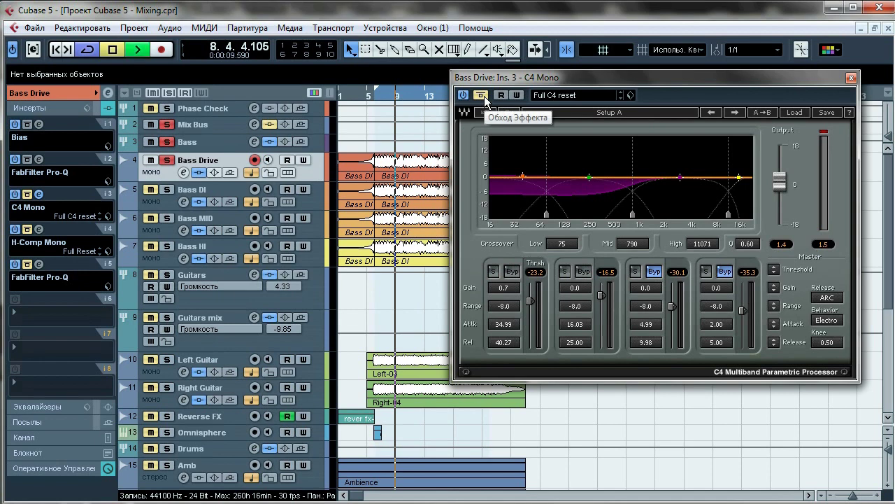
pyautogui.click(483, 96)
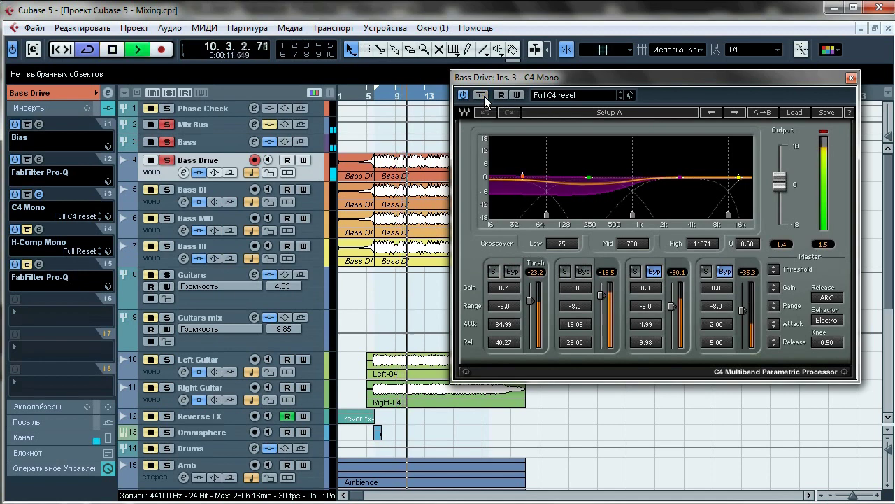
pyautogui.click(483, 96)
pyautogui.click(483, 96)
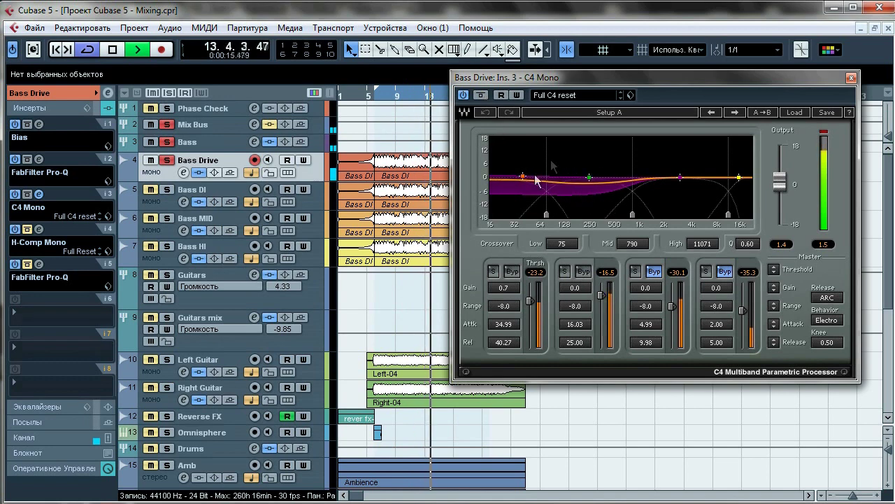
pyautogui.press('space')
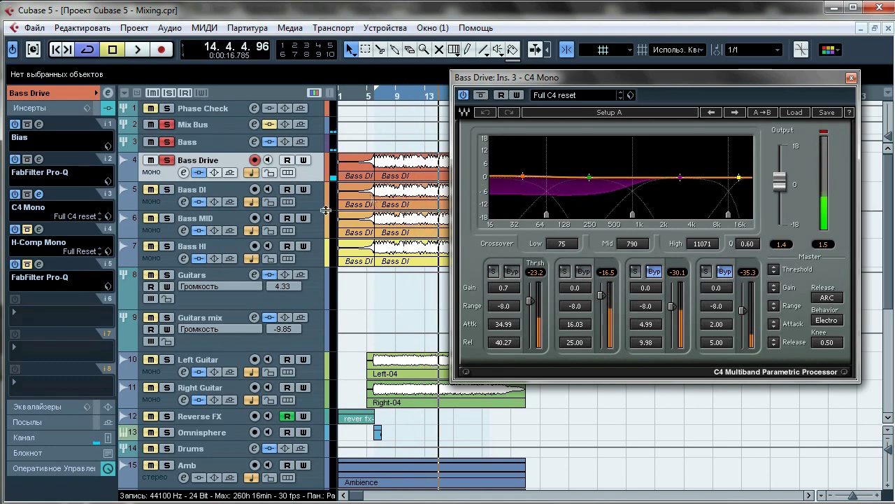
pyautogui.click(850, 78)
# Audition H-Comp Mono on Bass Drive by toggling its bypass during playback, leaving the compressor active
pyautogui.click(39, 230)
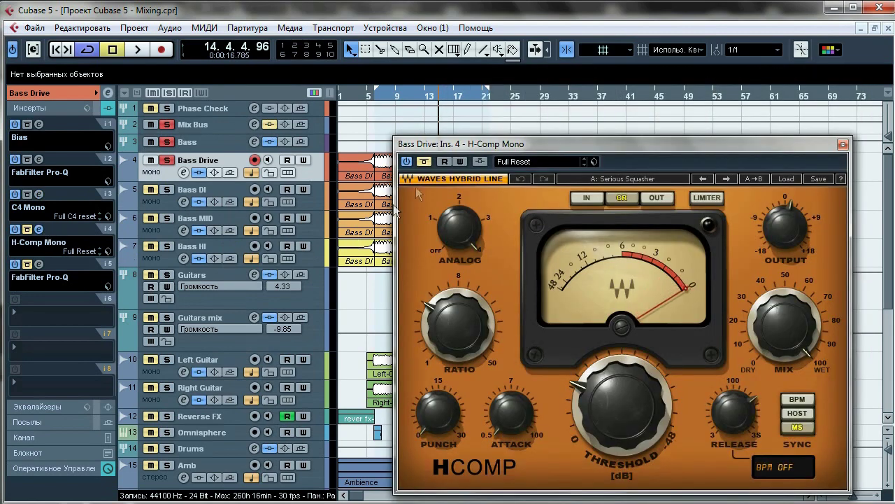
pyautogui.press('space')
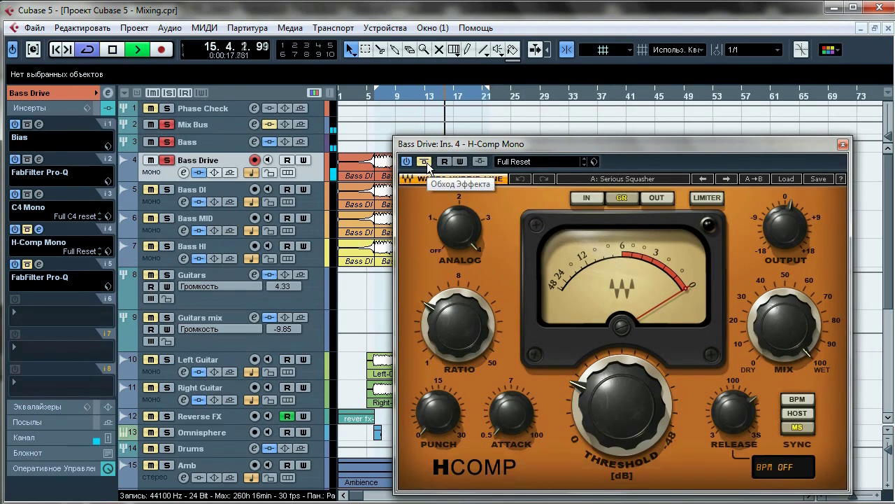
pyautogui.click(426, 164)
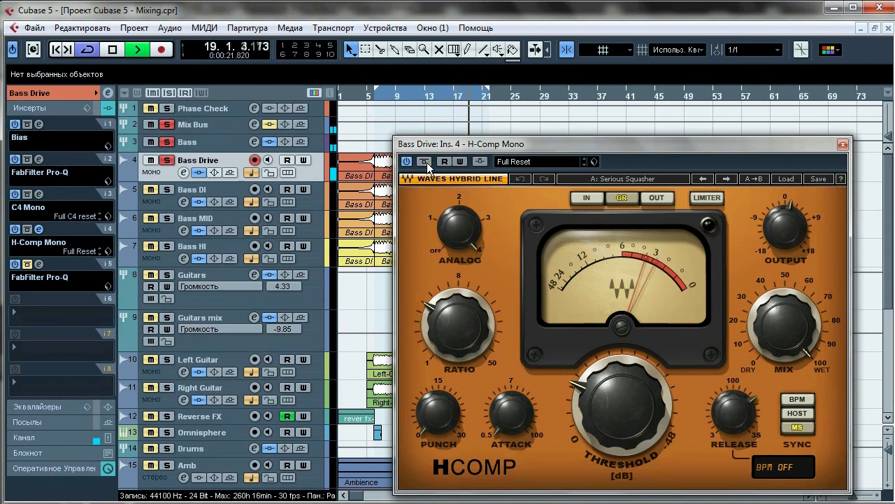
pyautogui.click(427, 164)
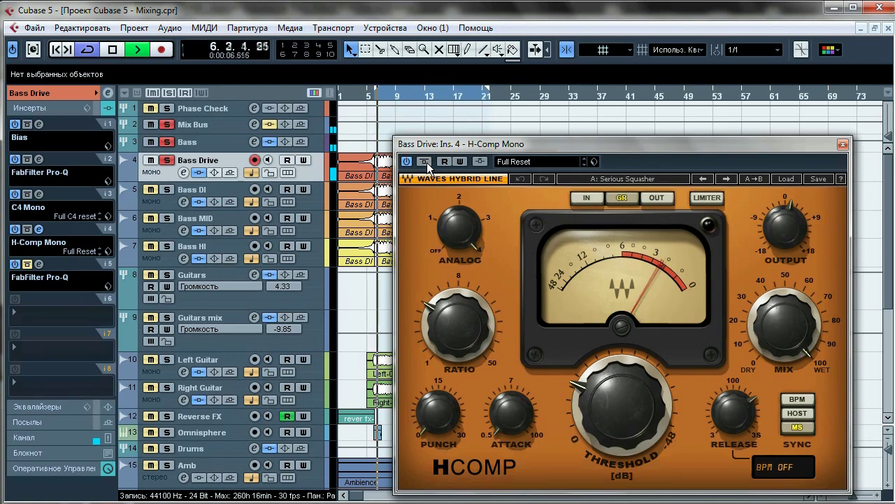
pyautogui.press('space')
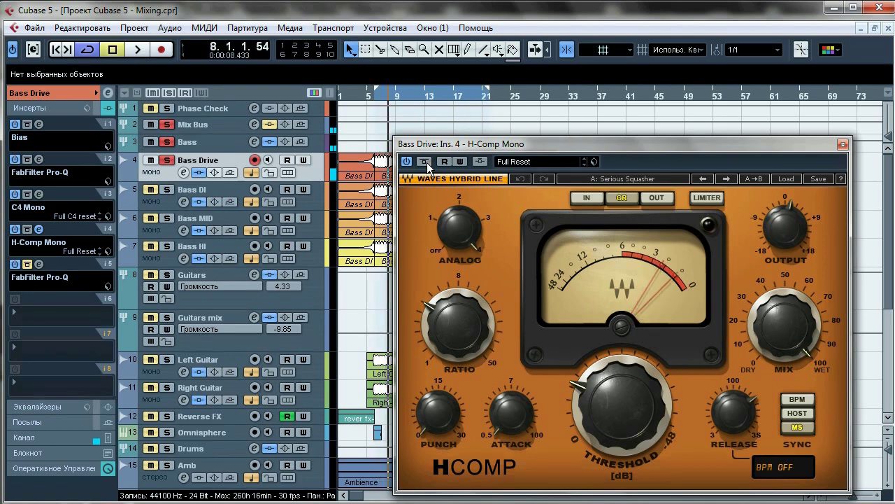
pyautogui.click(844, 145)
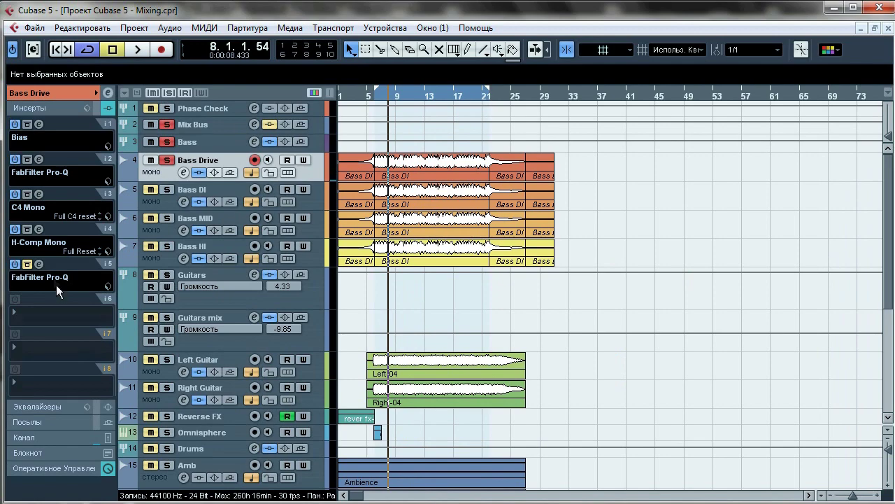
# Audition the FabFilter Pro-Q in insert 5 of Bass Drive, first bypassed and then active, leaving it switched on
pyautogui.click(39, 264)
pyautogui.moveTo(391, 94); pyautogui.dragTo(591, 88)
pyautogui.press('space')
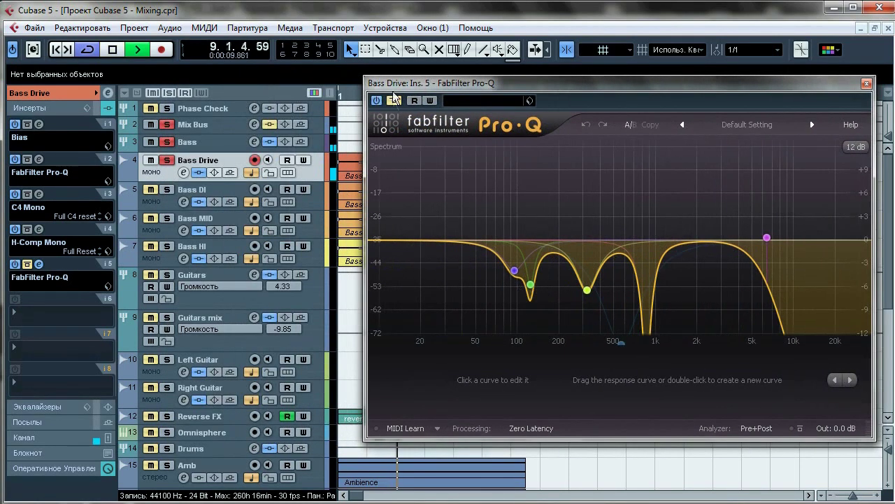
pyautogui.click(394, 101)
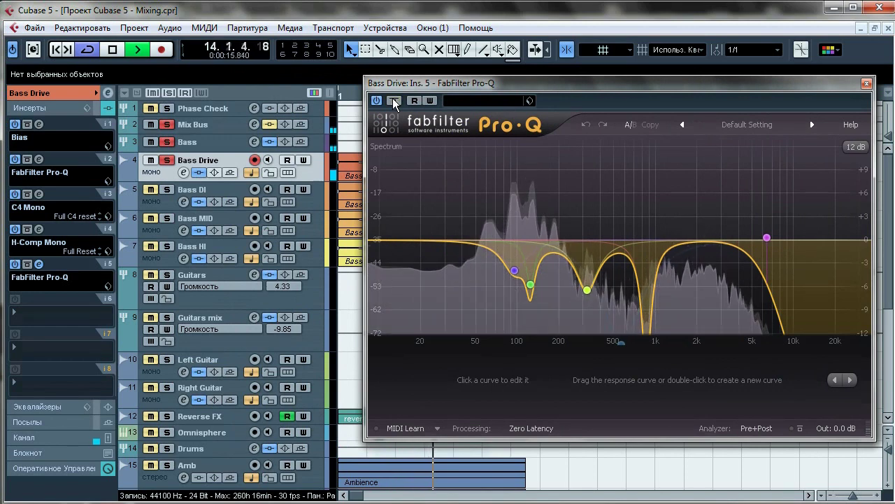
pyautogui.press('space')
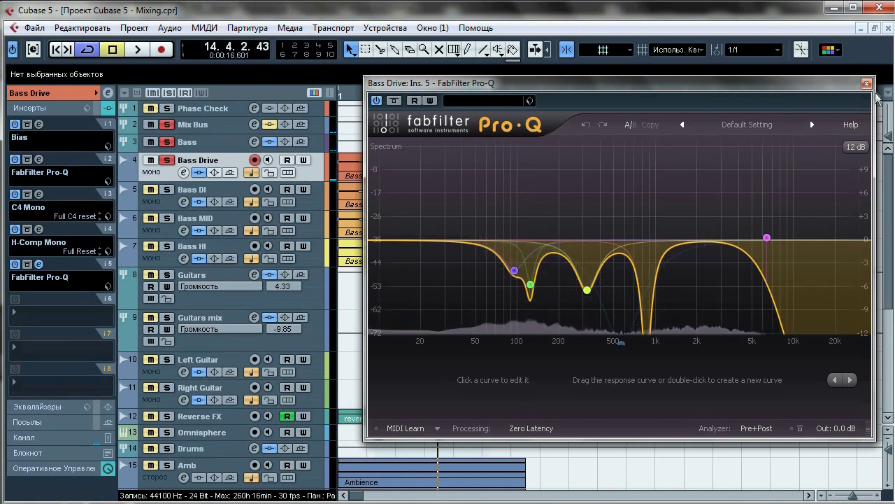
pyautogui.click(867, 83)
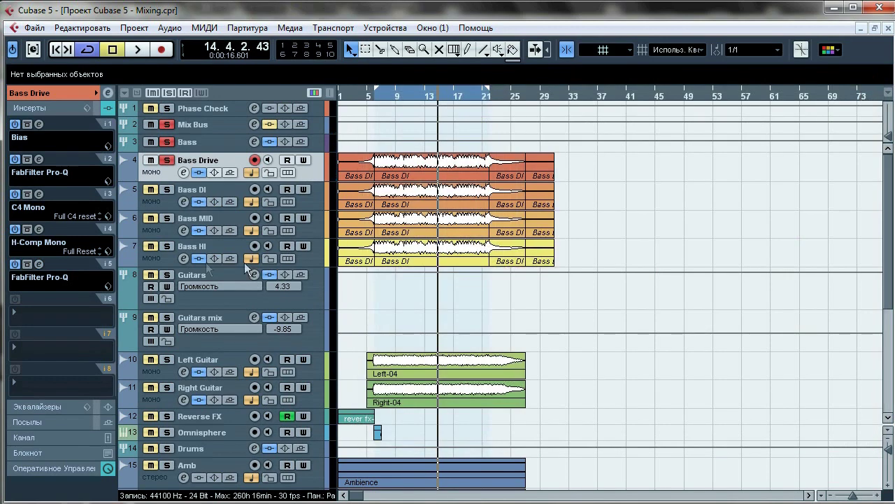
# Switch the solo from Bass Drive to Bass MID and audition its Bias amp with the Mark IIc+ preset
pyautogui.click(165, 161)
pyautogui.click(203, 222)
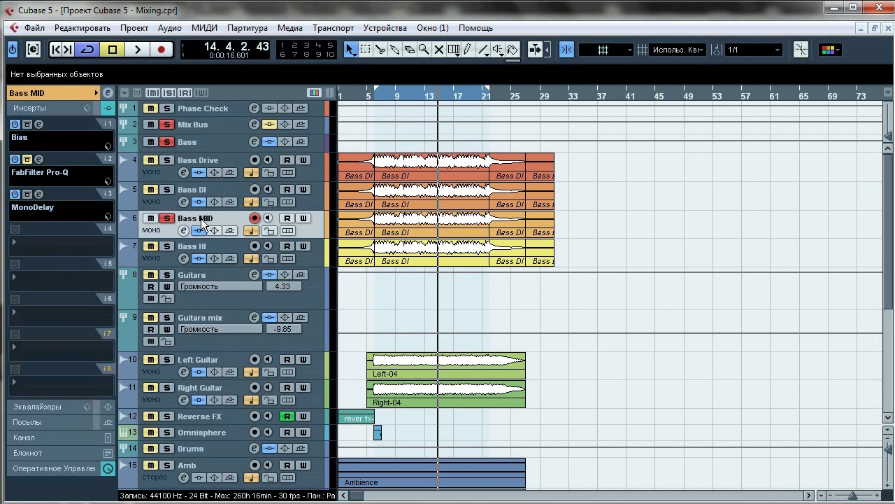
pyautogui.click(39, 123)
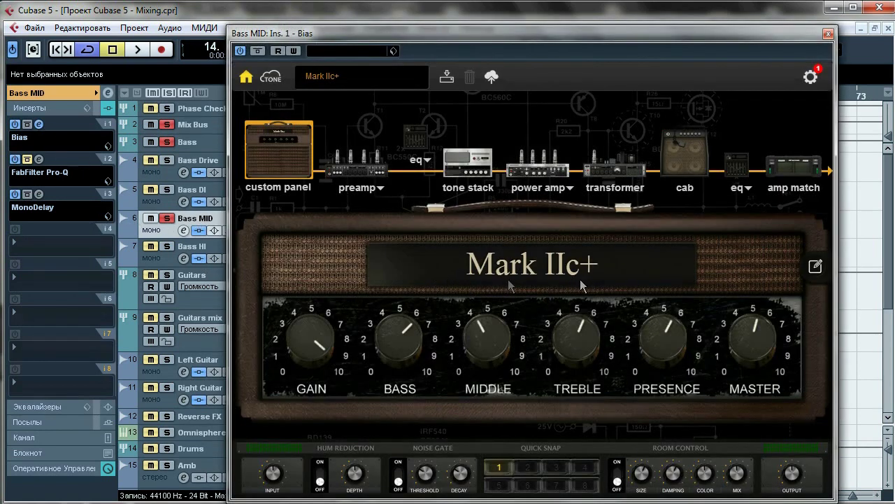
pyautogui.moveTo(439, 39); pyautogui.dragTo(662, 87)
pyautogui.click(135, 49)
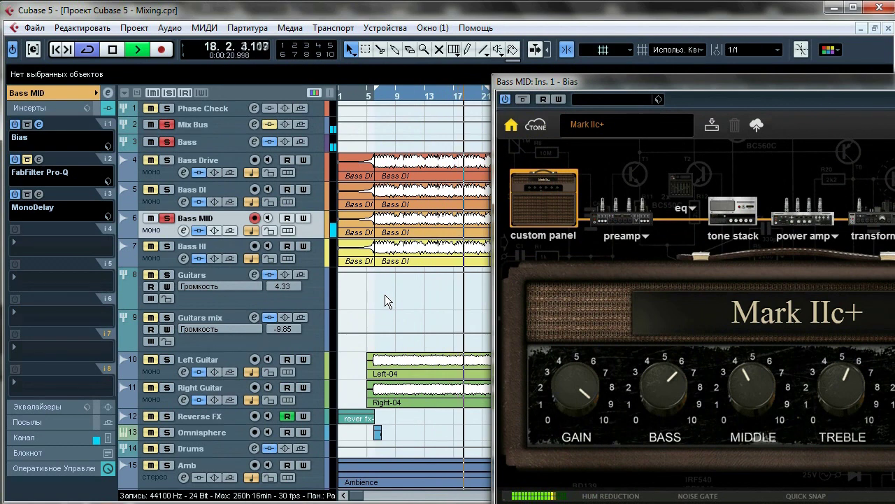
pyautogui.press('space')
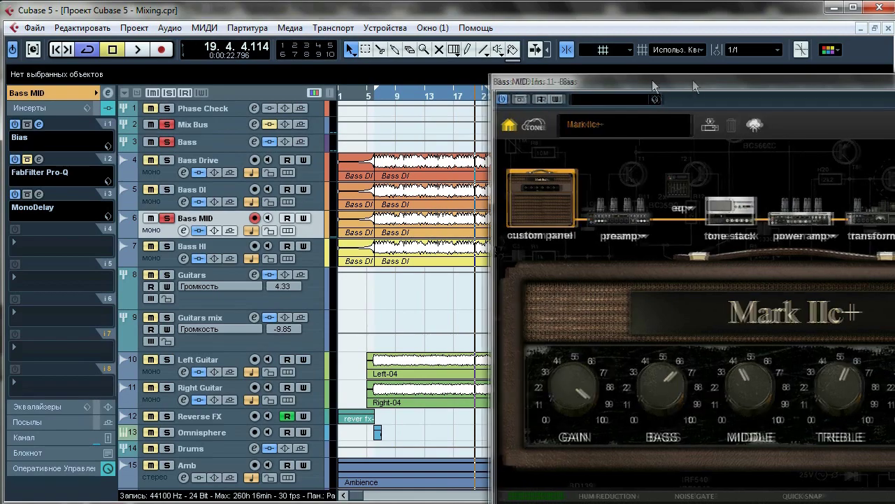
# Close the Bias amp and audition FabFilter Pro-Q on Bass MID, toggling its bypass during playback and leaving the EQ active
pyautogui.moveTo(693, 86); pyautogui.dragTo(275, 86)
pyautogui.click(675, 83)
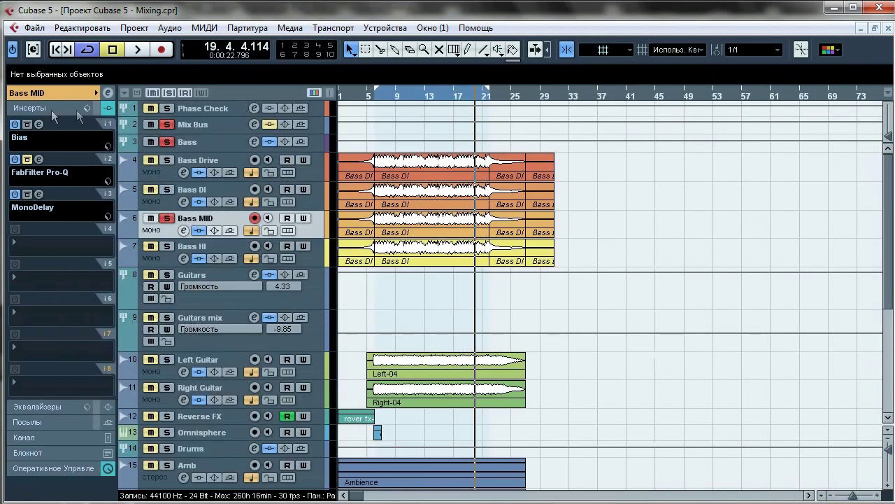
pyautogui.click(40, 160)
pyautogui.press('space')
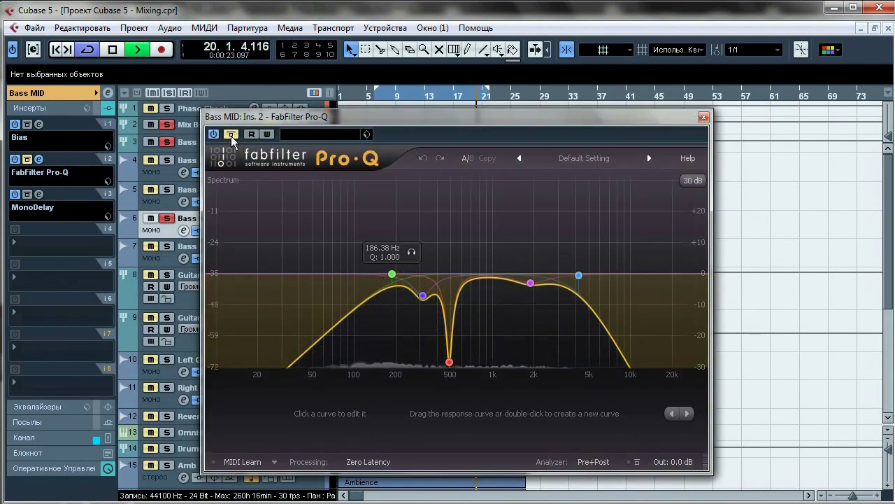
pyautogui.click(231, 138)
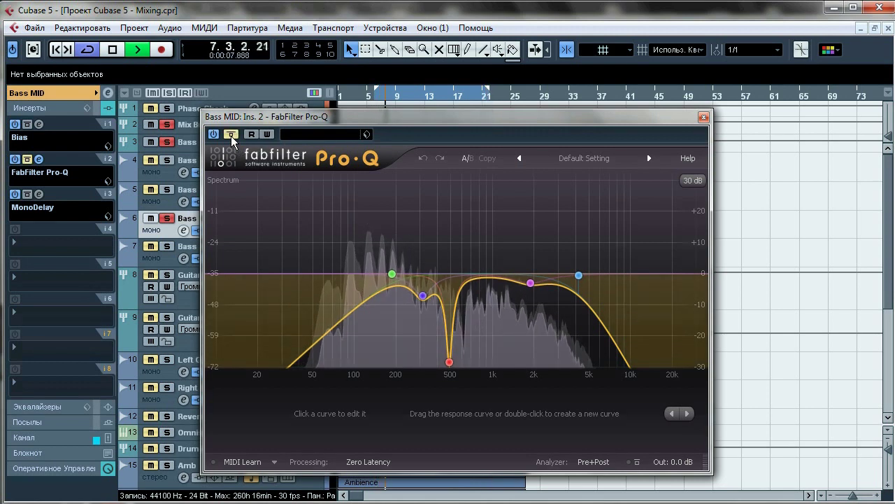
pyautogui.click(231, 138)
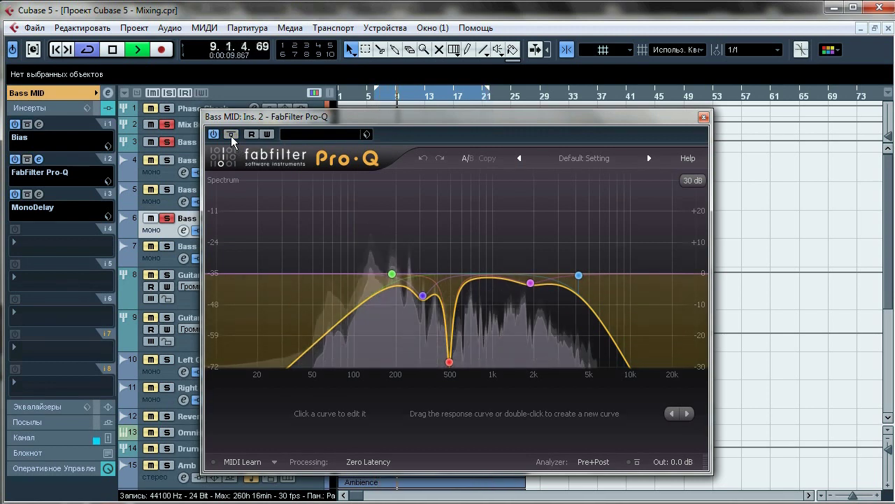
pyautogui.click(232, 137)
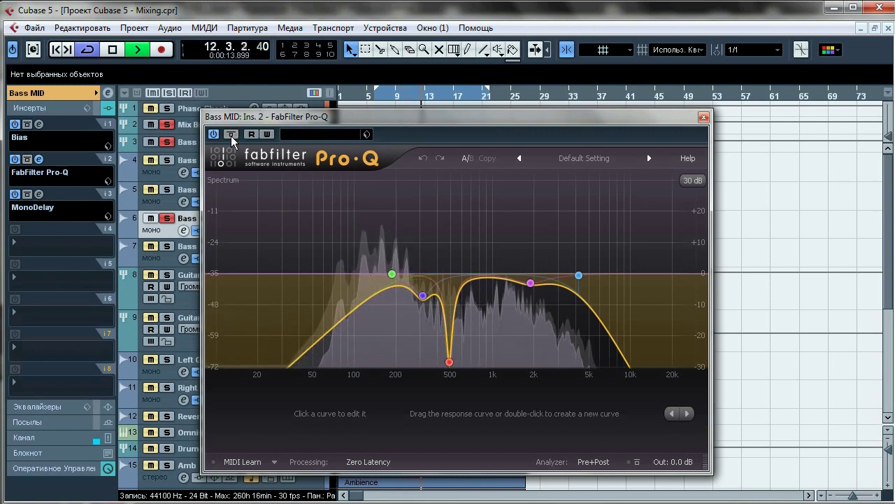
pyautogui.press('space')
pyautogui.click(703, 117)
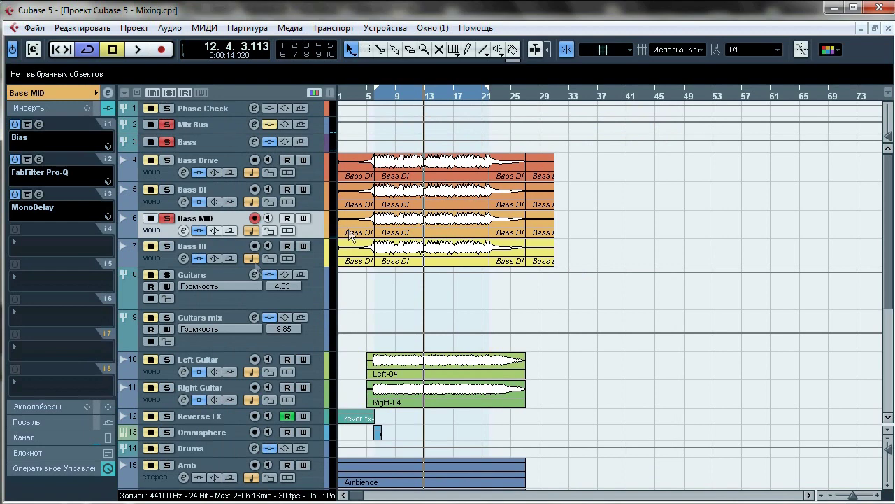
# Switch the solo from Bass MID to Bass HI and audition its Bias amp with the Monster VH4 preset
pyautogui.click(167, 218)
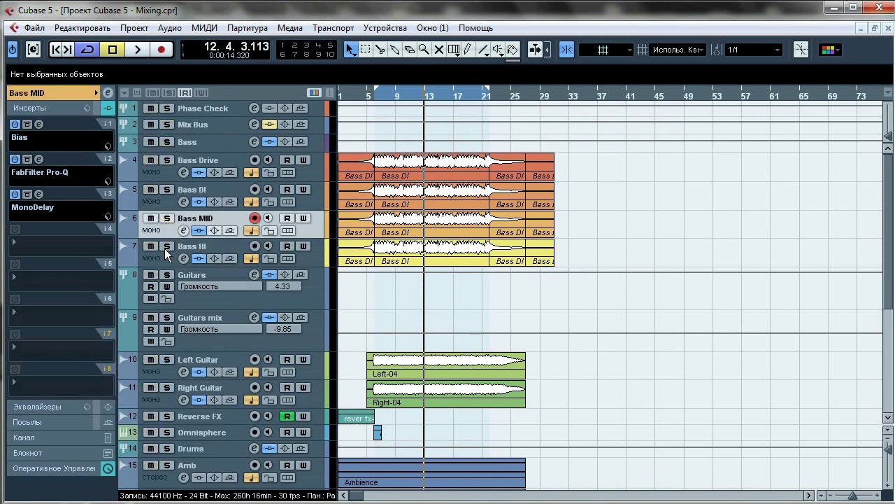
pyautogui.click(167, 248)
pyautogui.click(193, 252)
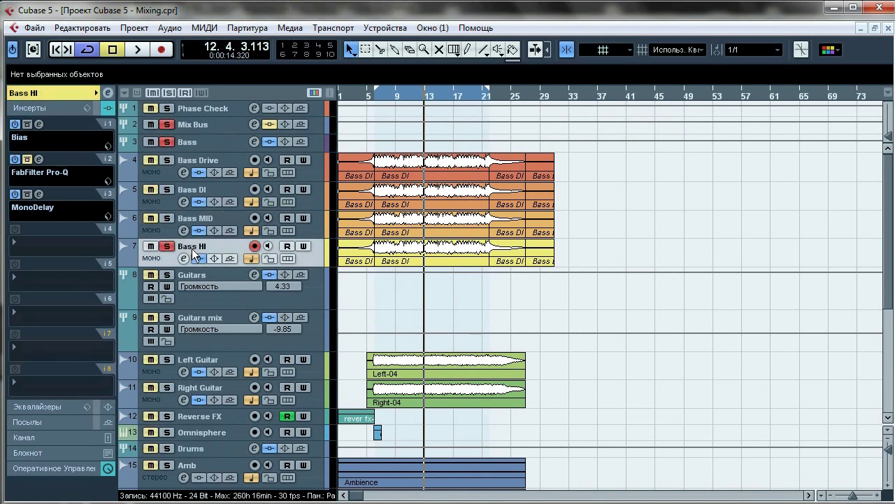
pyautogui.click(38, 126)
pyautogui.moveTo(329, 25); pyautogui.dragTo(565, 33)
pyautogui.press('space')
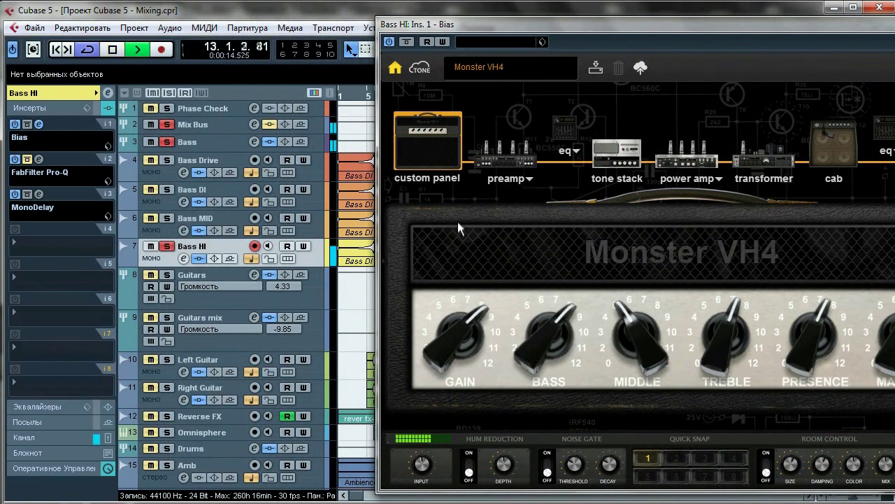
pyautogui.moveTo(532, 24); pyautogui.dragTo(481, 11)
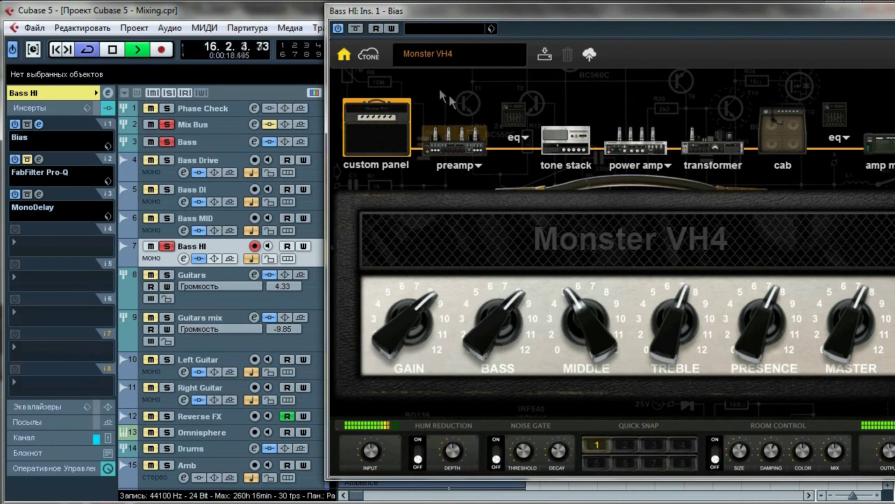
pyautogui.press('space')
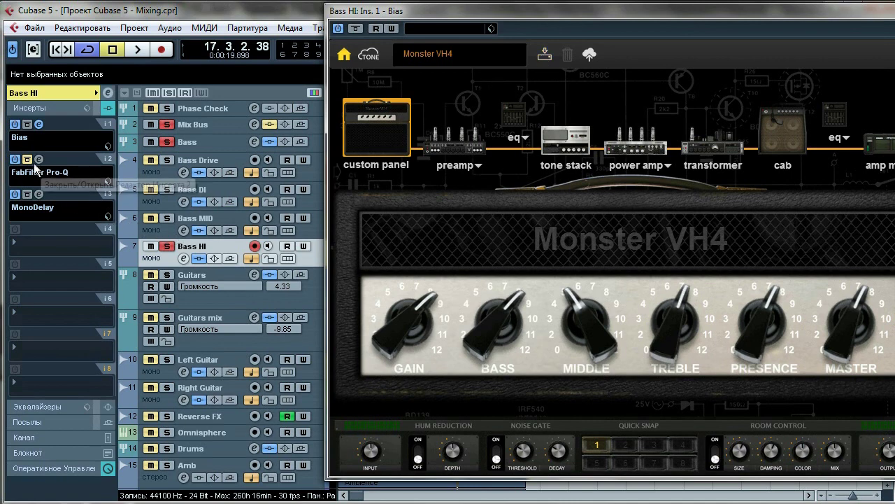
# Audition FabFilter Pro-Q on Bass HI, first bypassed and then active, leave it switched on and close both plug-in windows
pyautogui.press('space')
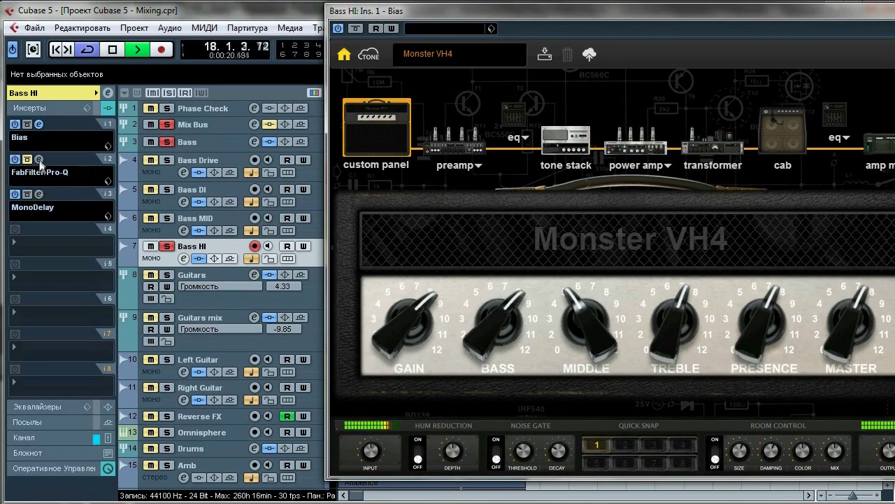
pyautogui.click(26, 160)
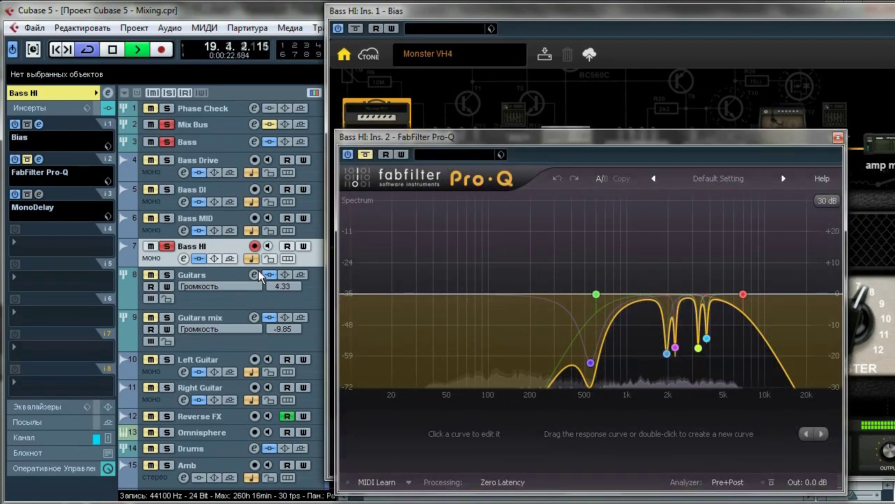
pyautogui.click(365, 155)
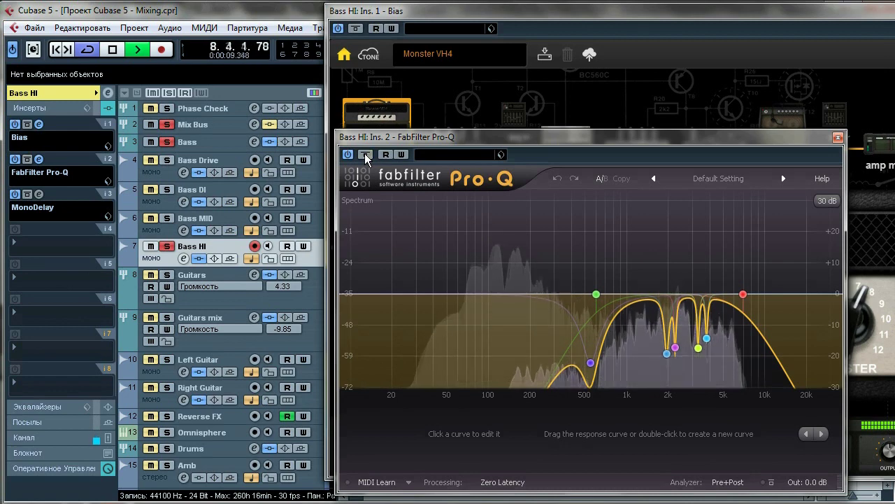
pyautogui.press('space')
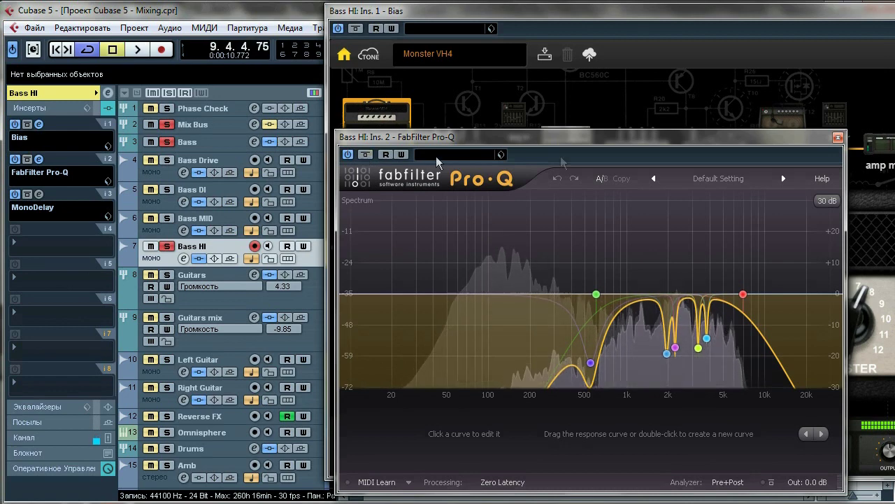
pyautogui.click(838, 137)
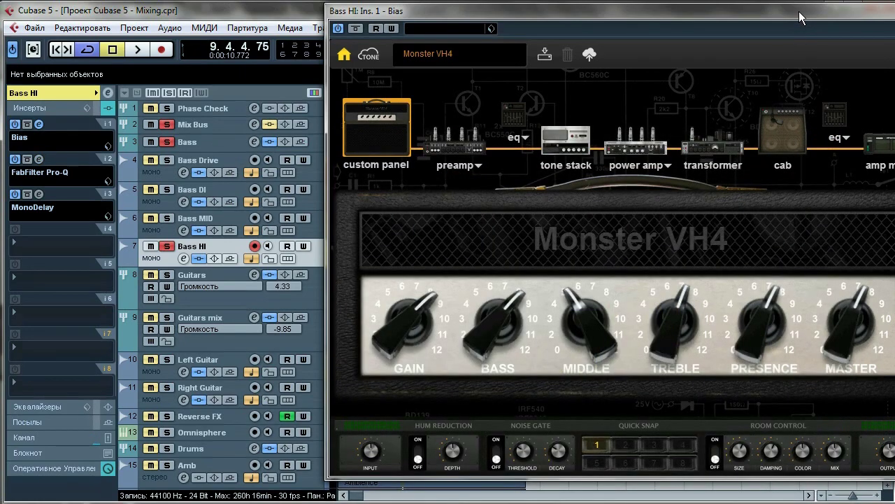
pyautogui.moveTo(800, 18); pyautogui.dragTo(605, 41)
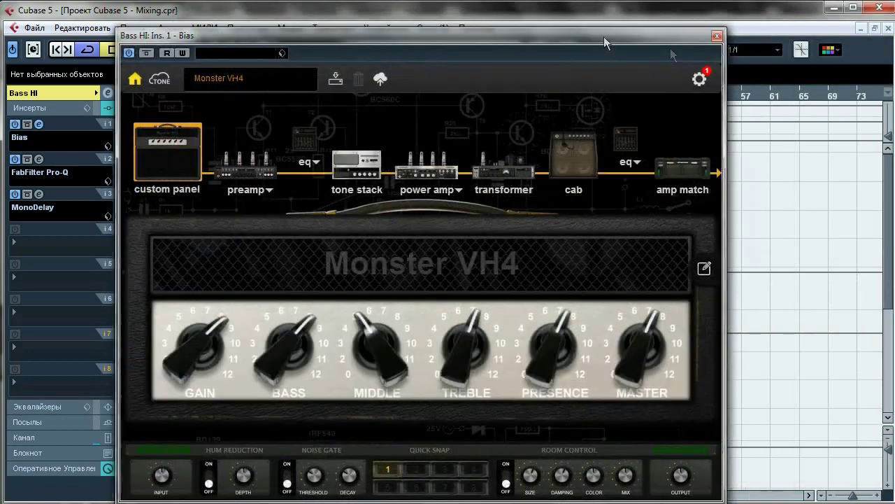
pyautogui.click(719, 36)
# Switch the solo to Bass DI and audition its H-Comp Mono compressor, first bypassed and then active, leaving it switched on
pyautogui.click(224, 196)
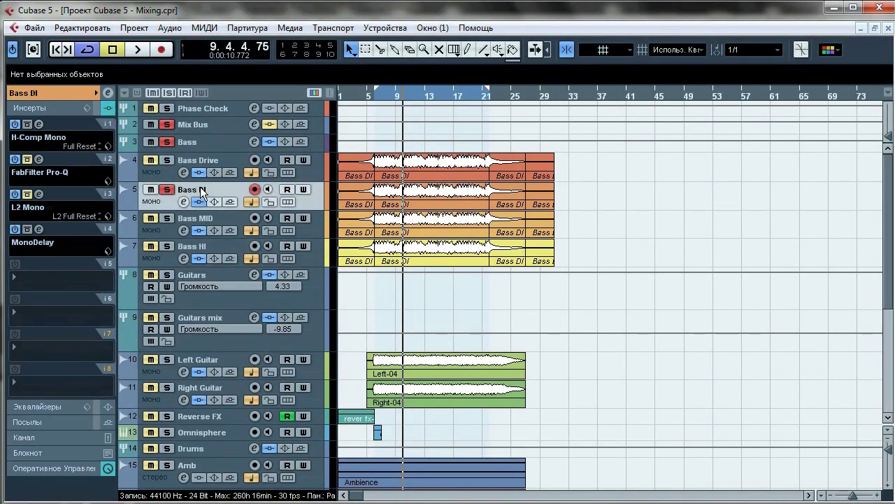
pyautogui.press('space')
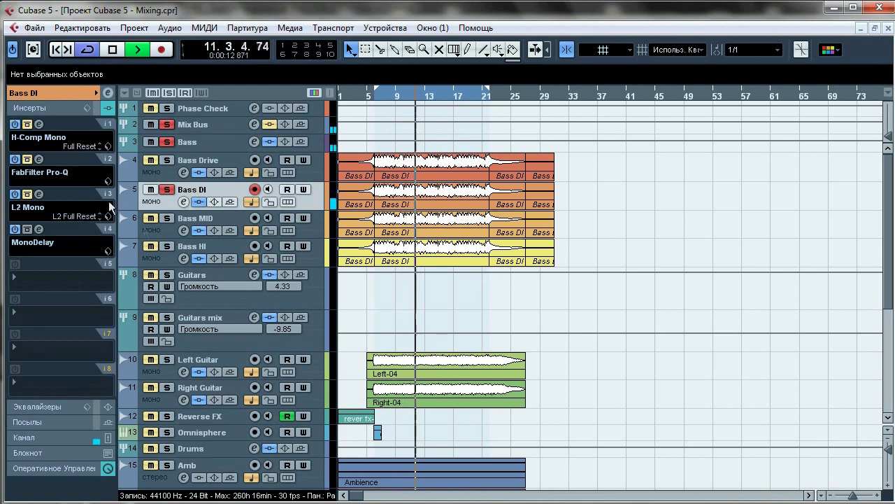
pyautogui.click(39, 125)
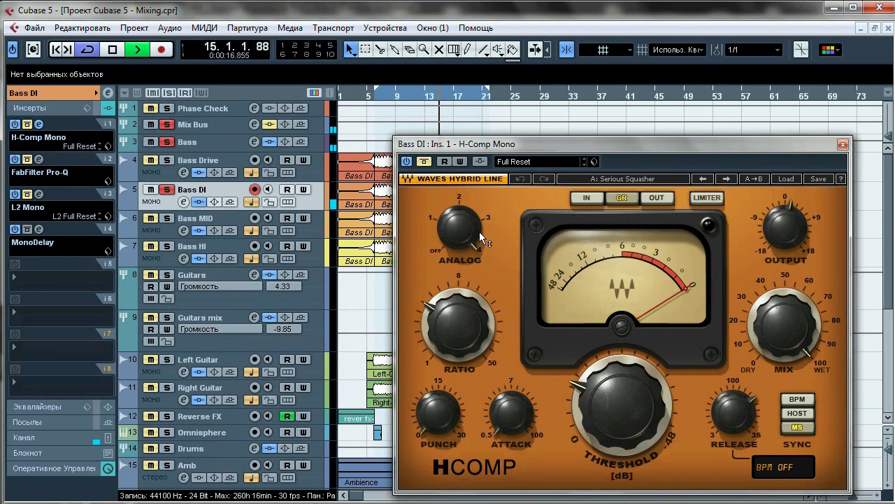
pyautogui.press('space')
pyautogui.press('space')
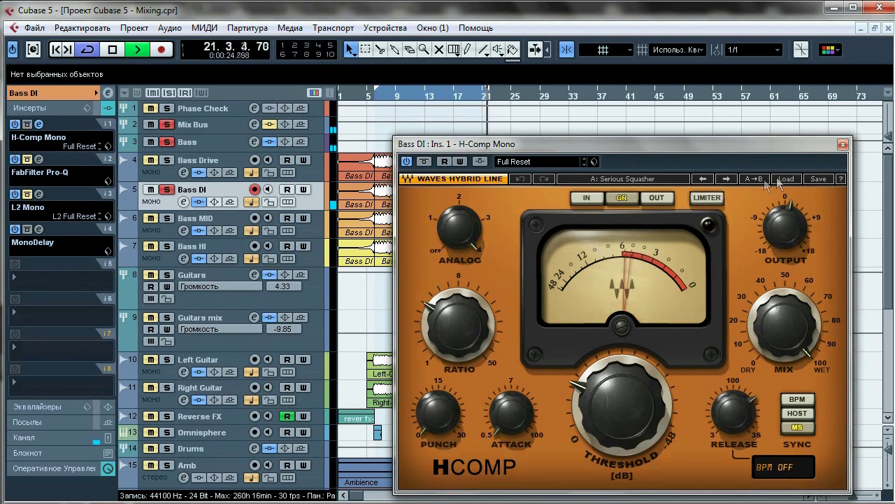
pyautogui.press('space')
pyautogui.click(843, 144)
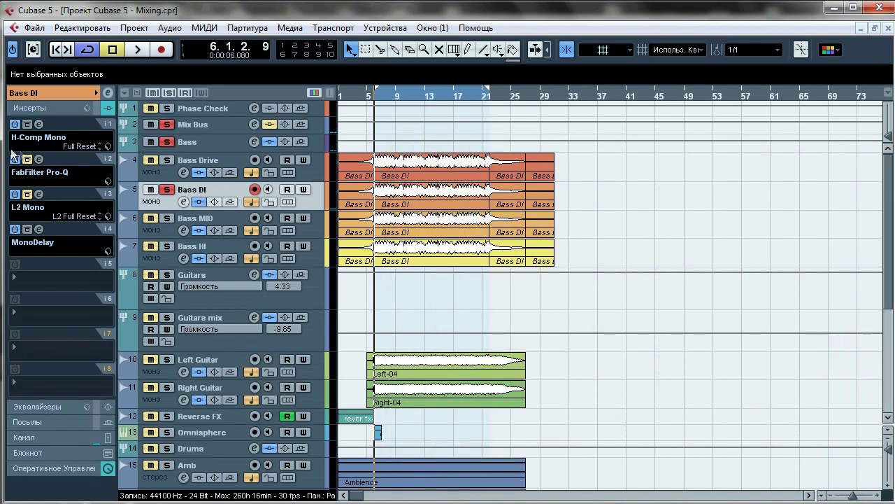
# Compare Bass DI with and without FabFilter Pro-Q during playback, leaving the EQ active and its window closed
pyautogui.click(38, 159)
pyautogui.moveTo(382, 117); pyautogui.dragTo(519, 116)
pyautogui.press('space')
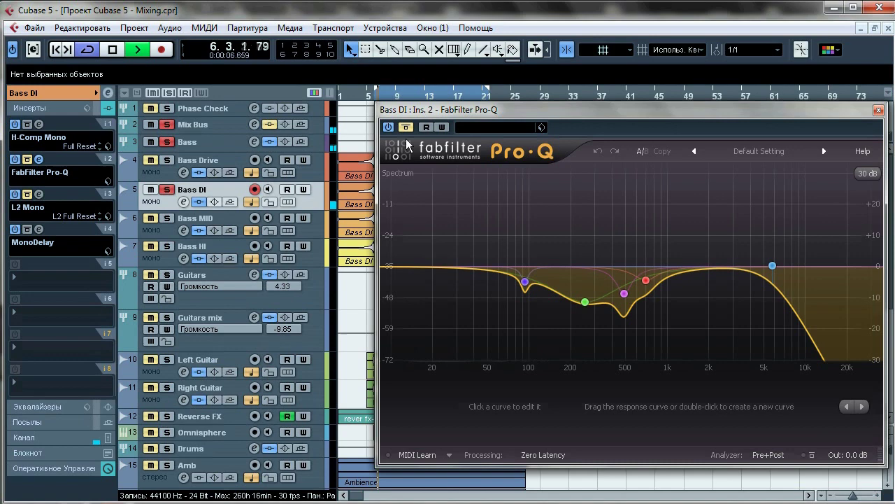
pyautogui.click(406, 129)
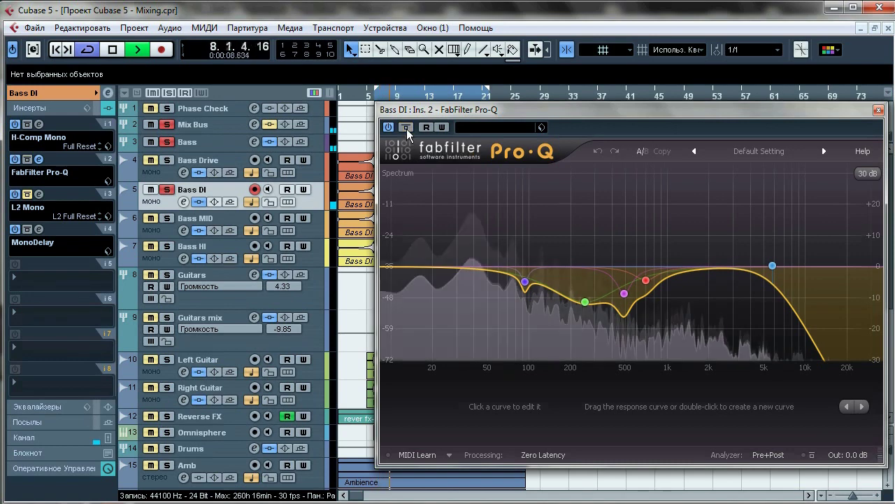
pyautogui.click(407, 129)
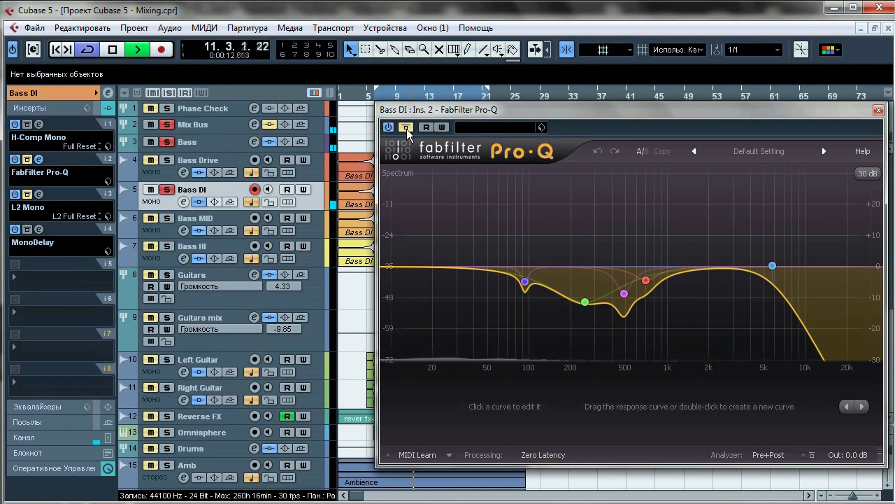
pyautogui.click(407, 128)
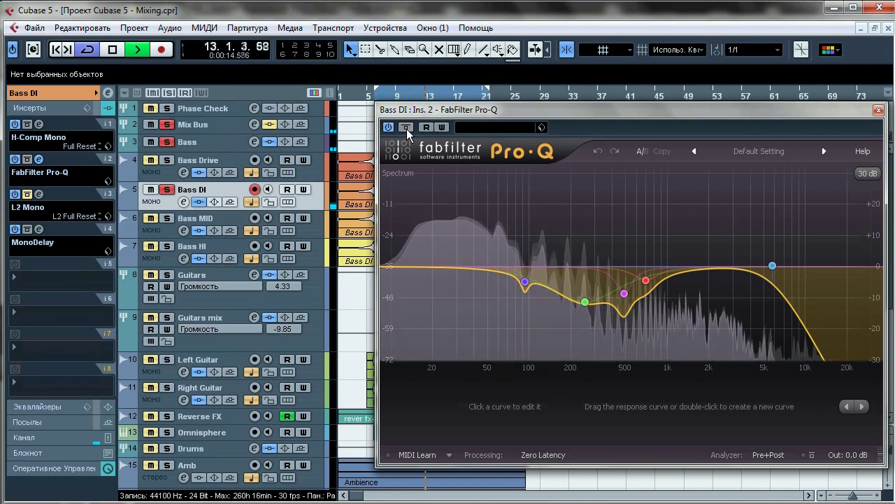
pyautogui.click(406, 128)
pyautogui.moveTo(864, 105); pyautogui.dragTo(656, 106)
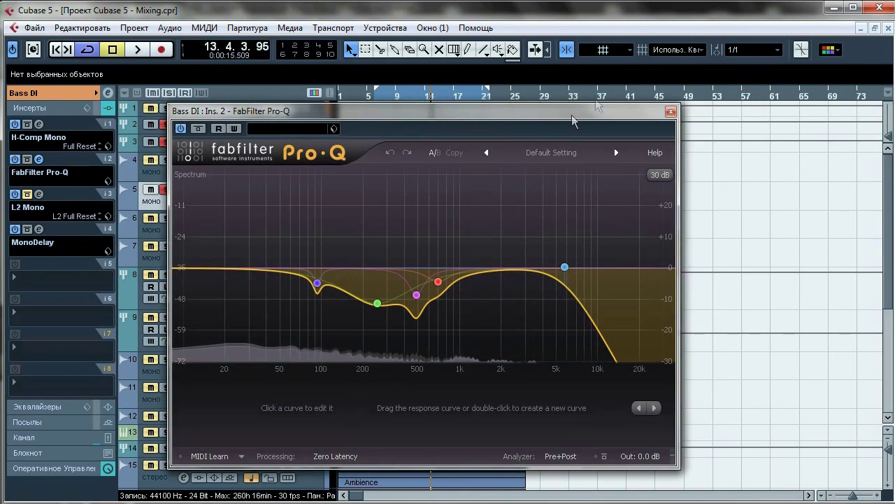
pyautogui.click(671, 111)
# Audition the L2 Mono limiter in insert 3 of Bass DI, first bypassed and then active, leaving it switched on
pyautogui.click(38, 194)
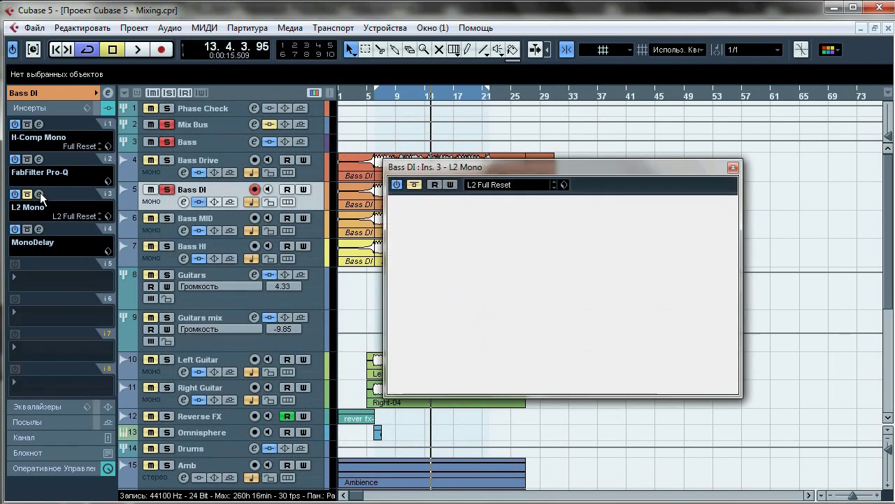
pyautogui.press('space')
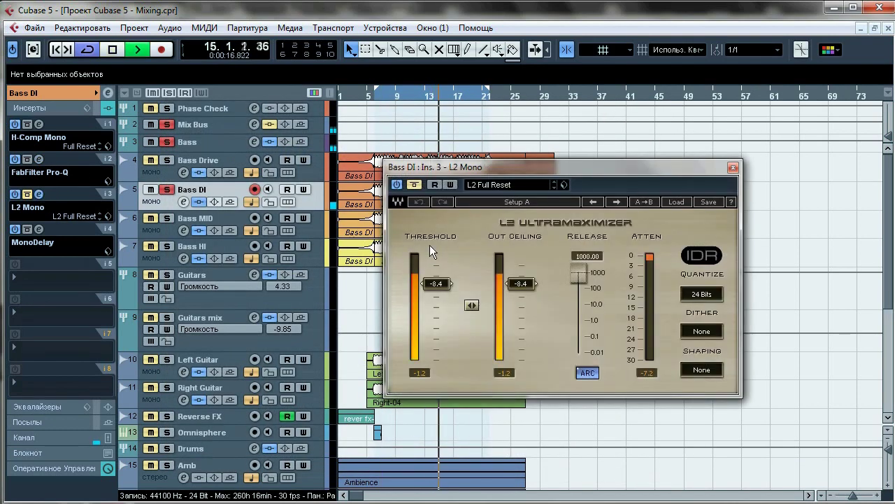
pyautogui.click(414, 185)
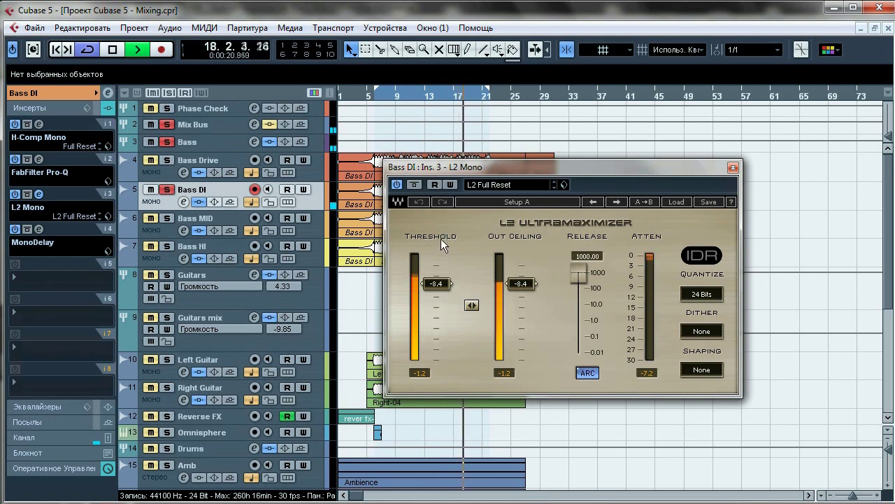
pyautogui.press('space')
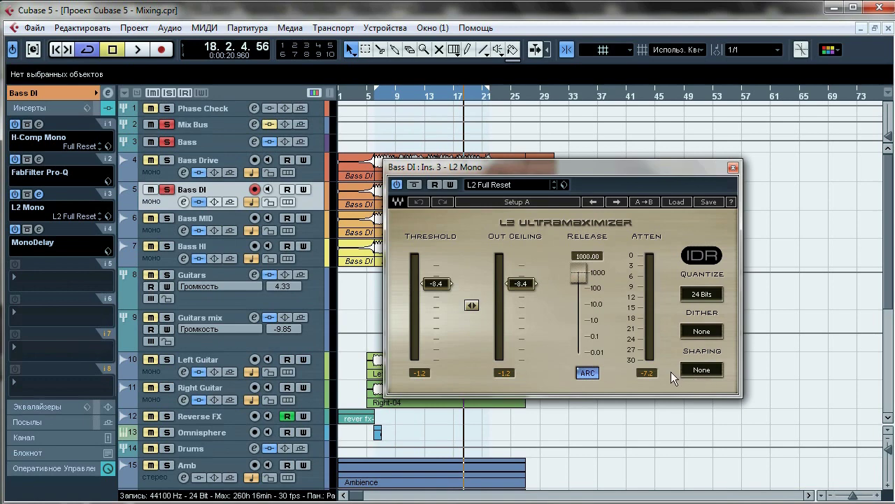
pyautogui.click(732, 168)
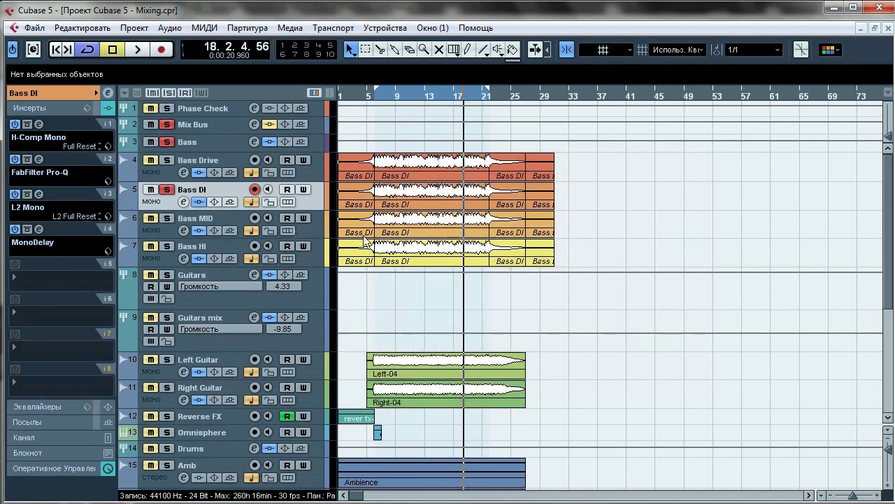
# Review the volume levels and output routing of Bass Drive, Bass DI, Bass MID and Bass HI, ending with all four tracks selected
pyautogui.click(195, 163)
pyautogui.click(63, 91)
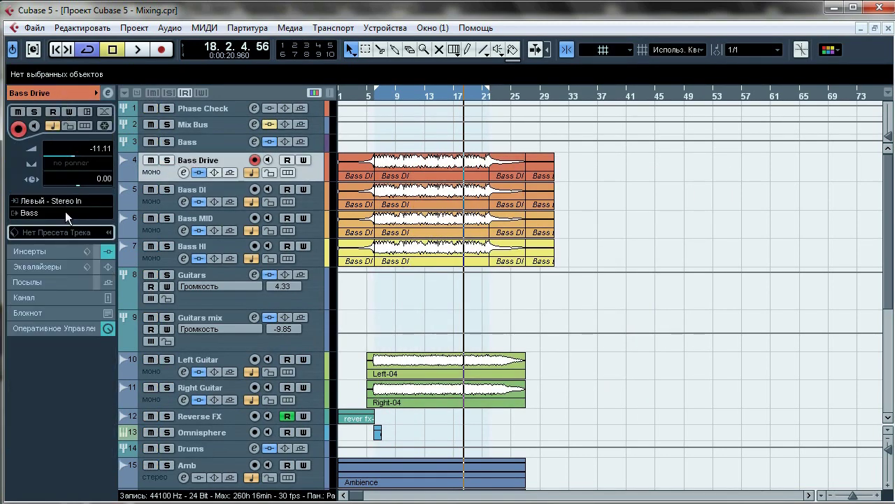
pyautogui.click(202, 194)
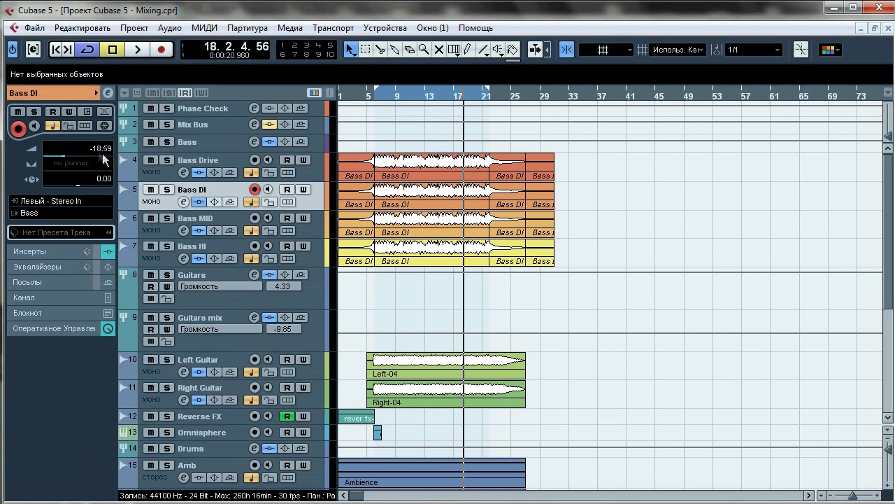
pyautogui.click(205, 222)
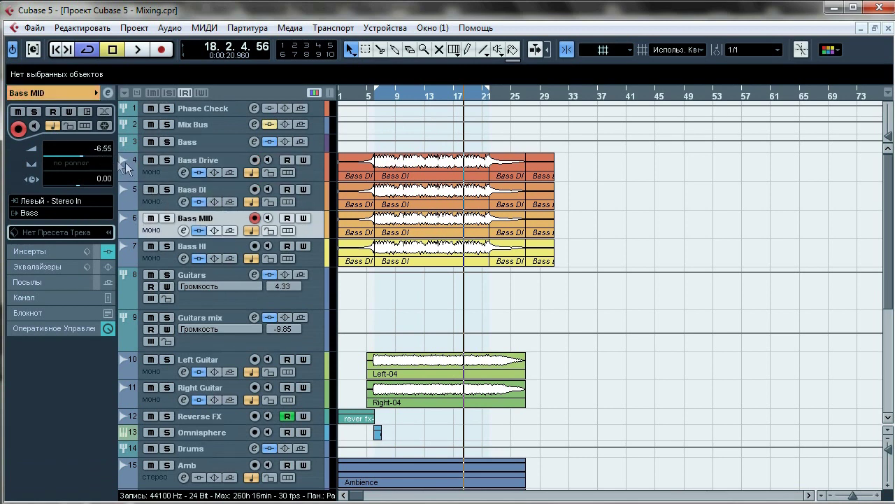
pyautogui.click(195, 250)
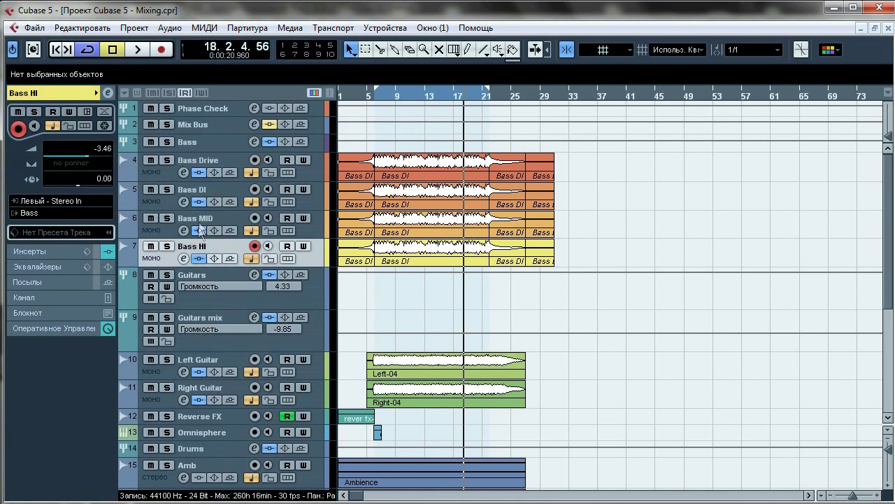
pyautogui.click(207, 161)
pyautogui.keyDown('shift'); pyautogui.click(212, 245); pyautogui.keyUp('shift')
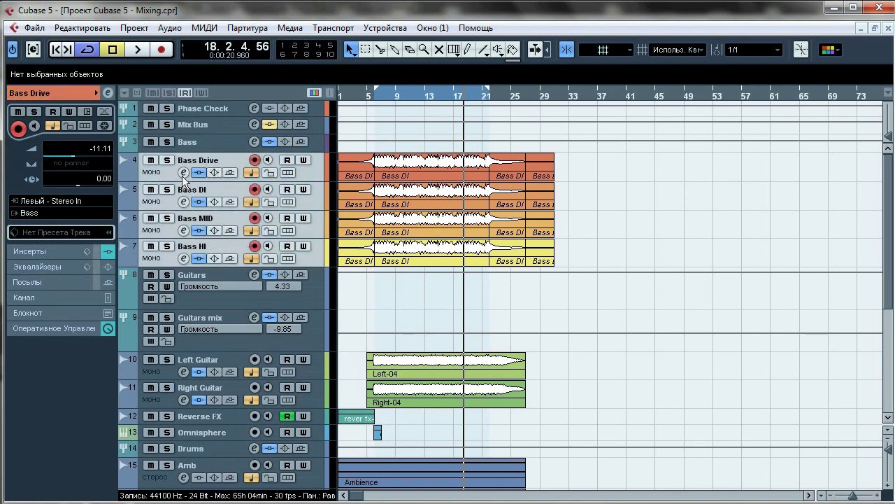
# Solo the Bass group channel, display its inserts and play it with FabFilter Pro-Q, Pro-C and the second Pro-Q bypassed
pyautogui.click(167, 142)
pyautogui.click(196, 144)
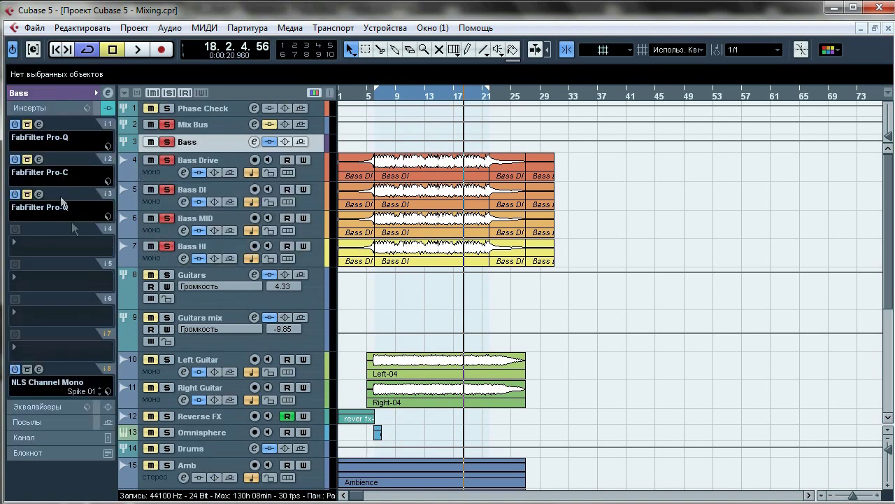
pyautogui.click(217, 190)
pyautogui.click(214, 144)
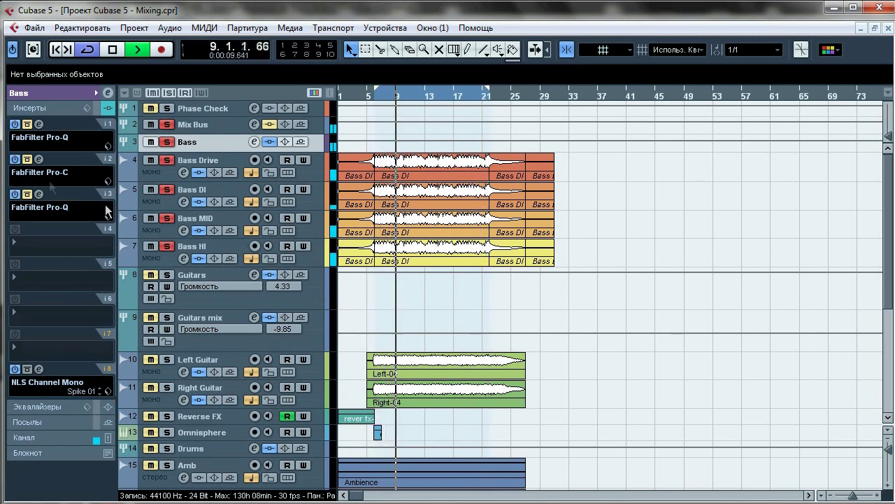
# Activate FabFilter Pro-Q in insert 1 of the Bass group, examine its curve during playback and close its window
pyautogui.click(39, 124)
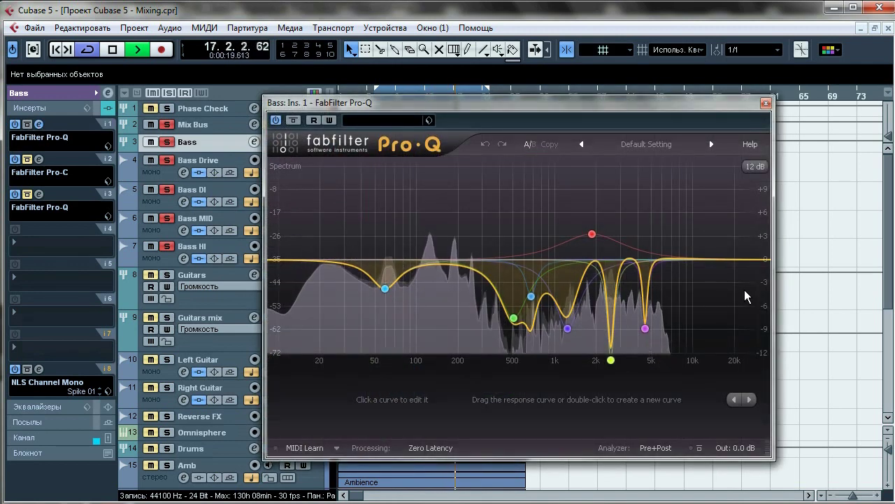
pyautogui.click(766, 104)
pyautogui.press('space')
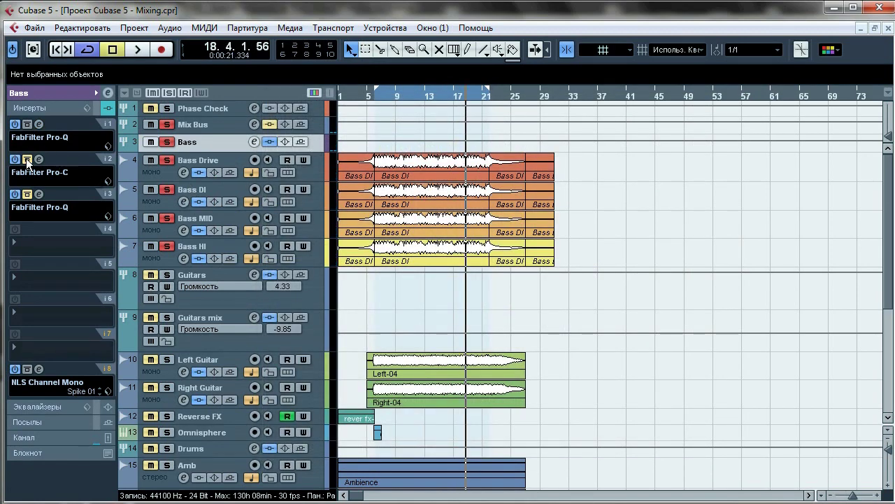
# Activate FabFilter Pro-C in insert 2 of the Bass group, examine its side-chain compression with the group solo off, and restore the solo
pyautogui.press('space')
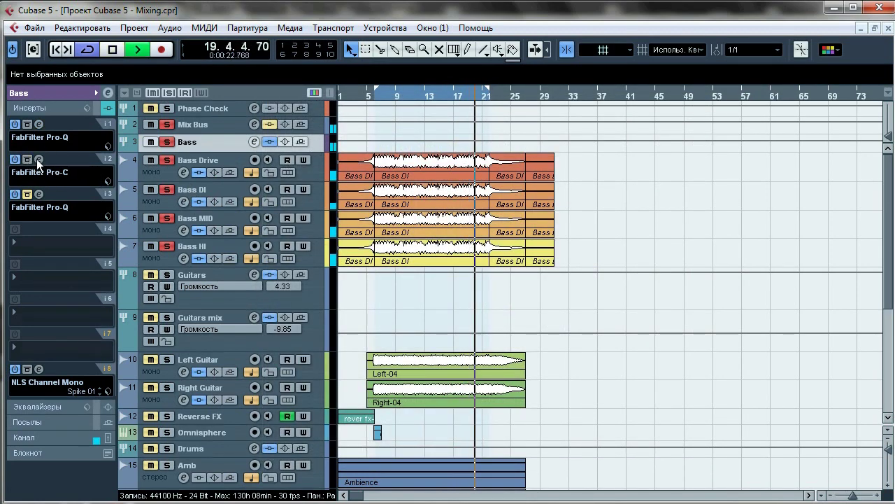
pyautogui.click(43, 172)
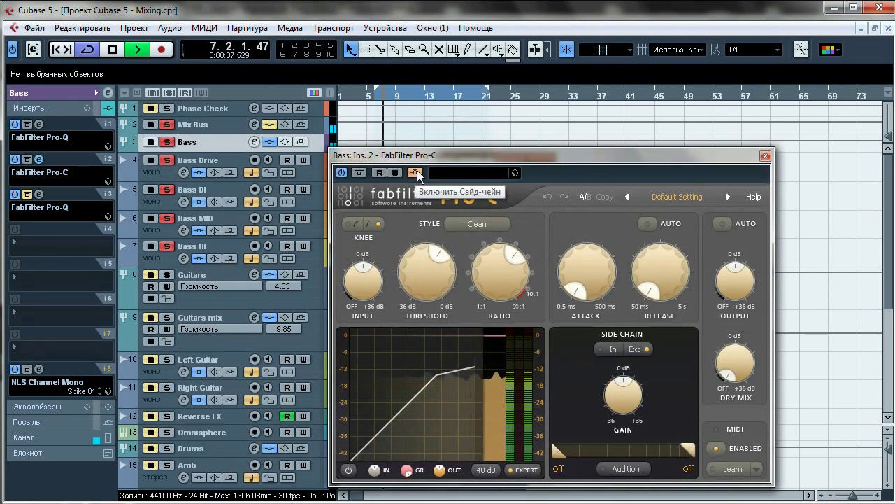
pyautogui.click(168, 142)
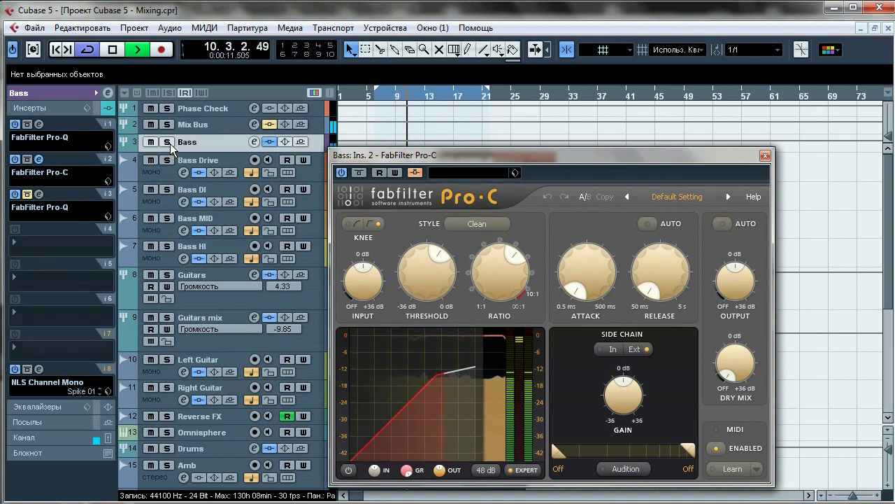
pyautogui.press('space')
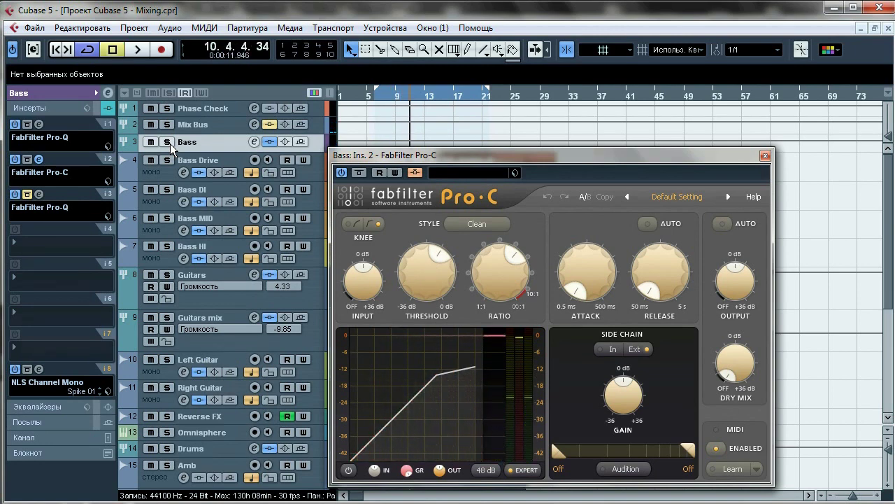
pyautogui.click(167, 142)
pyautogui.click(765, 156)
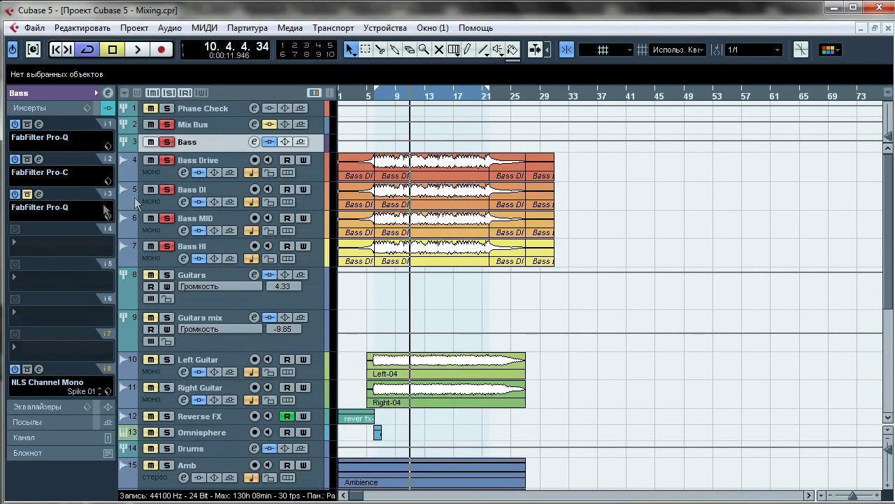
# Audition FabFilter Pro-Q in insert 3 of the Bass group, both bypassed and active, leaving it active and its window closed
pyautogui.click(39, 194)
pyautogui.press('space')
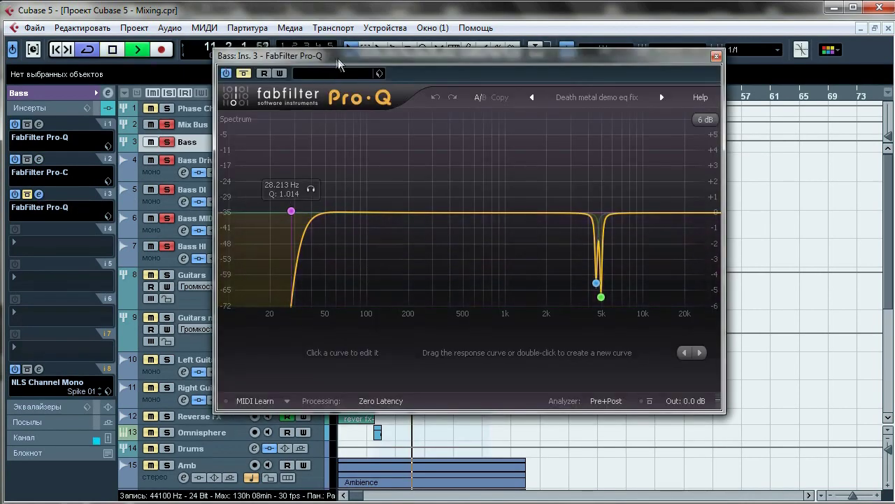
pyautogui.moveTo(336, 62); pyautogui.dragTo(439, 62)
pyautogui.click(347, 74)
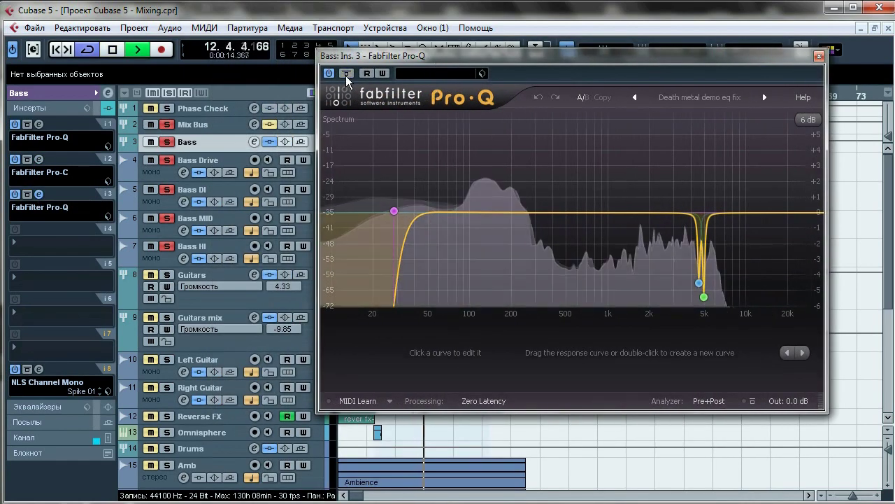
pyautogui.click(346, 74)
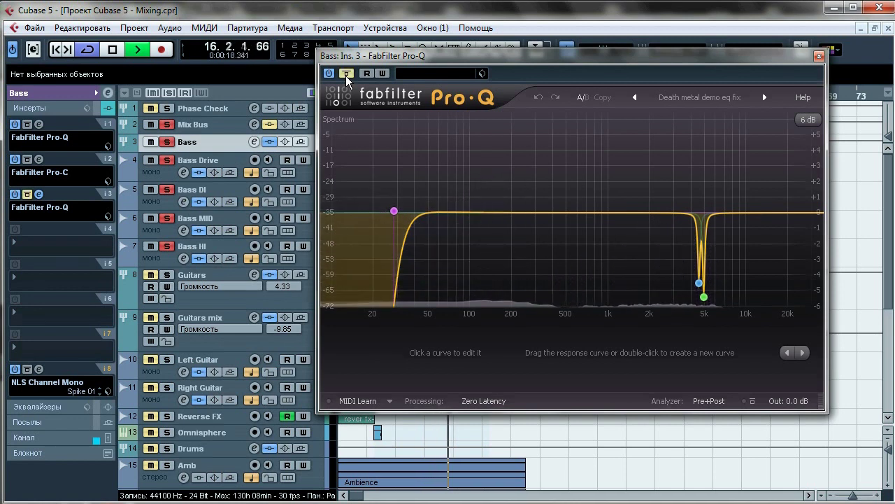
pyautogui.click(345, 74)
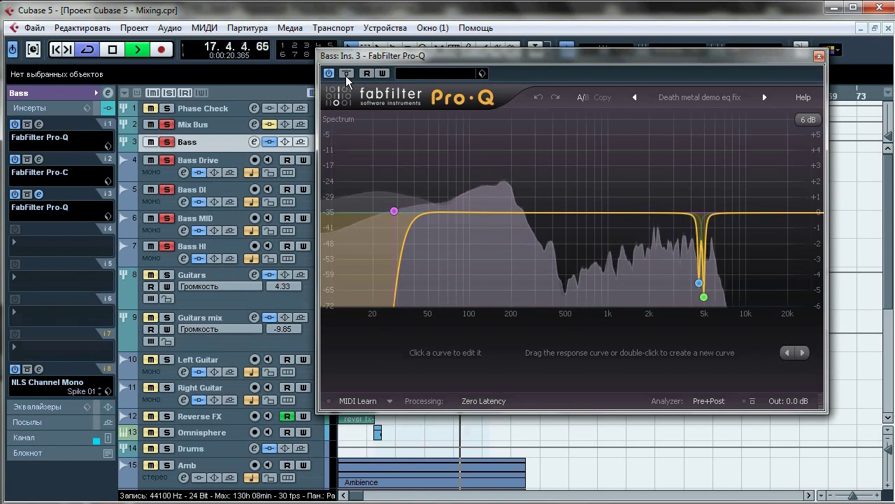
pyautogui.click(822, 58)
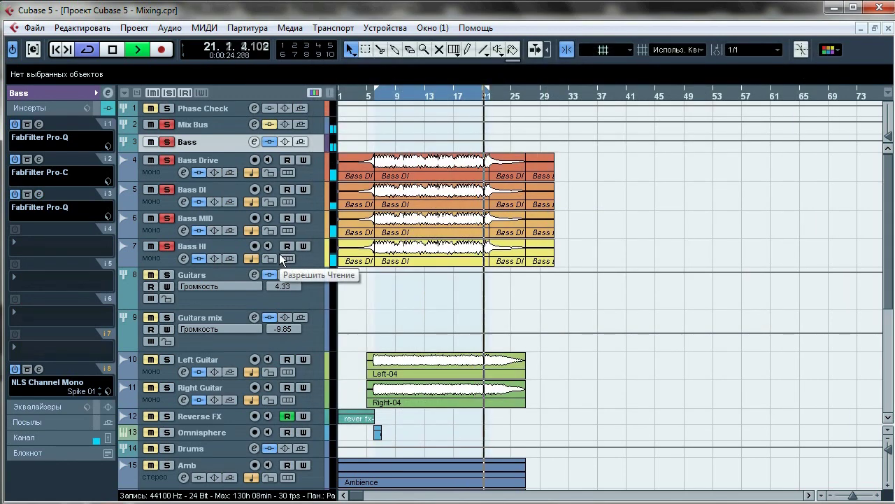
pyautogui.press('space')
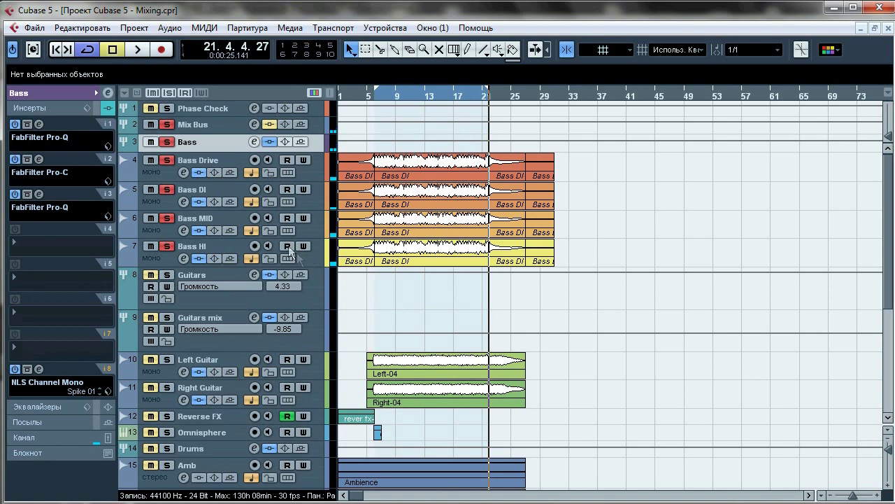
# Review the insert chains of Bass Drive, Bass DI, Bass MID and Bass HI, finishing on Bass Drive
pyautogui.click(208, 163)
pyautogui.click(21, 253)
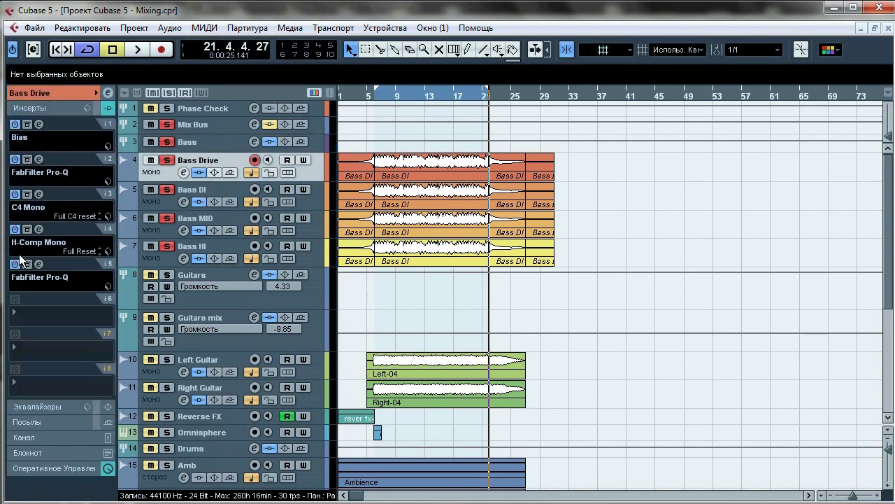
pyautogui.click(194, 191)
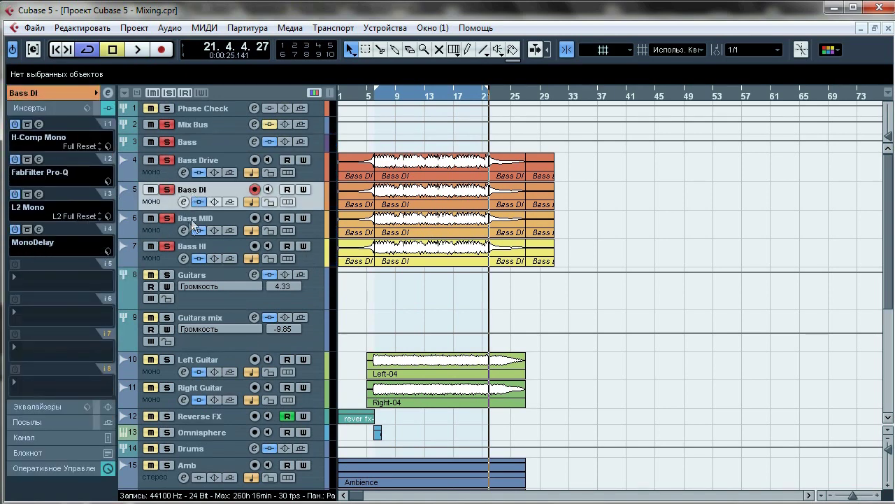
pyautogui.click(193, 224)
pyautogui.click(180, 242)
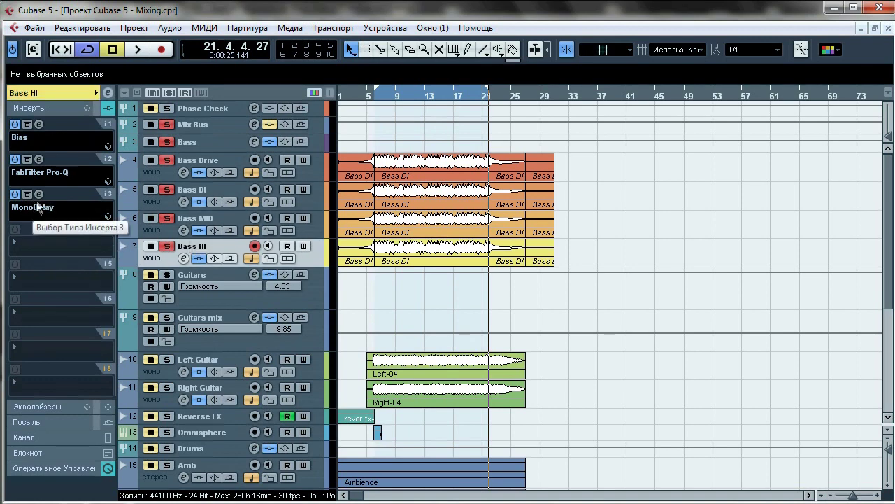
pyautogui.click(197, 170)
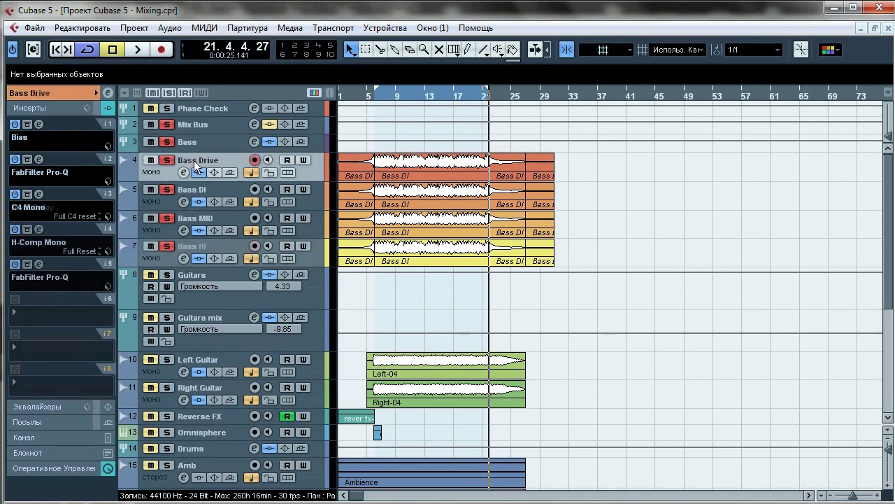
# Switch off MonoDelay in insert 3 of Bass MID and route the track's output to Phase Check
pyautogui.click(198, 225)
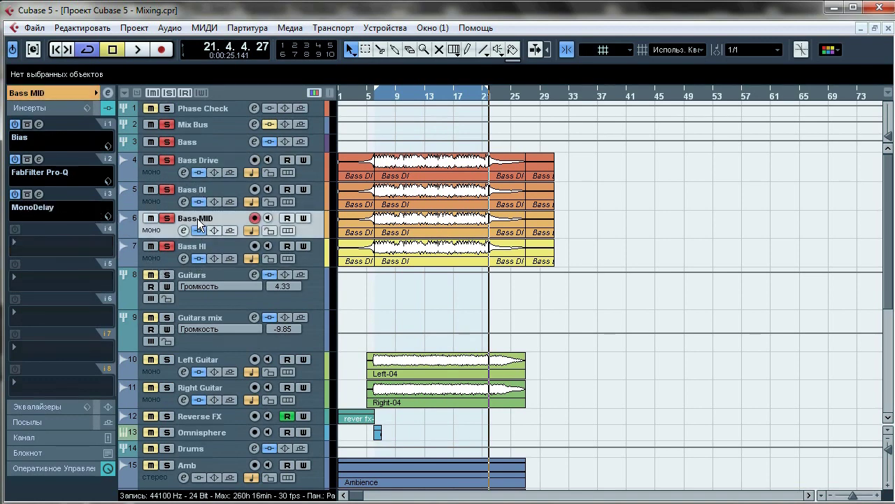
pyautogui.click(15, 194)
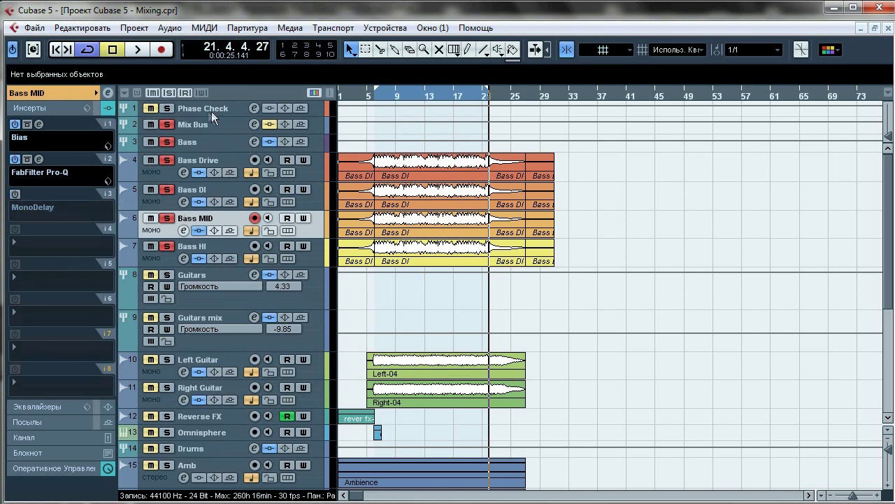
pyautogui.click(56, 96)
pyautogui.click(56, 213)
pyautogui.moveTo(144, 350)
pyautogui.click(392, 296)
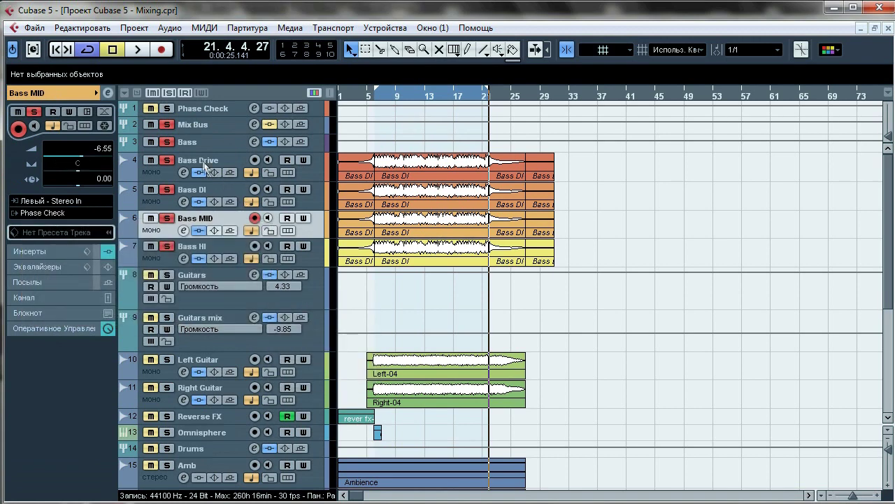
# Route Bass Drive's output to Phase Check and display the inserts of Bass MID again
pyautogui.click(209, 161)
pyautogui.click(49, 213)
pyautogui.moveTo(70, 300)
pyautogui.click(315, 306)
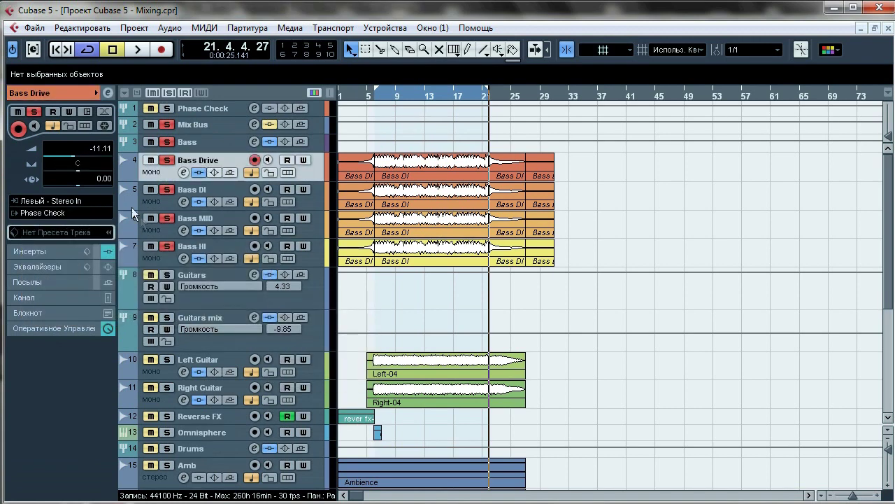
pyautogui.click(195, 220)
pyautogui.click(31, 250)
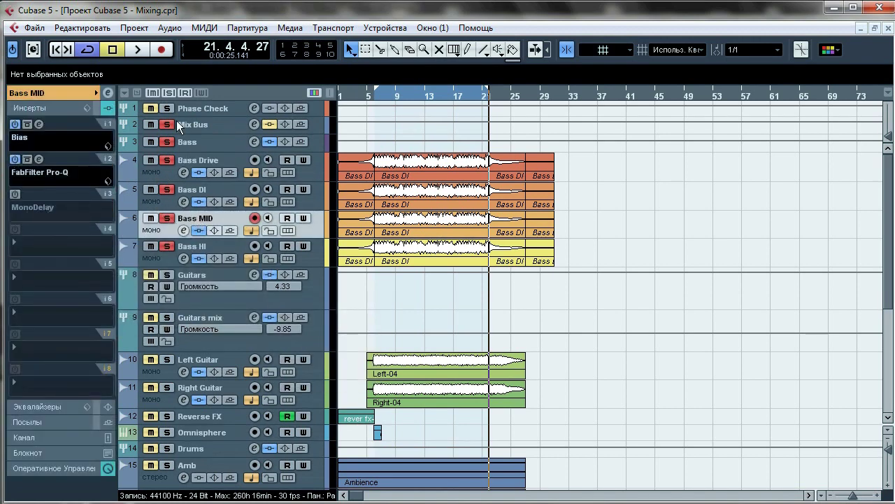
# Solo the Phase Check channel, play it briefly, and activate and open InPhase Live Stereo in insert 1
pyautogui.click(194, 110)
pyautogui.press('space')
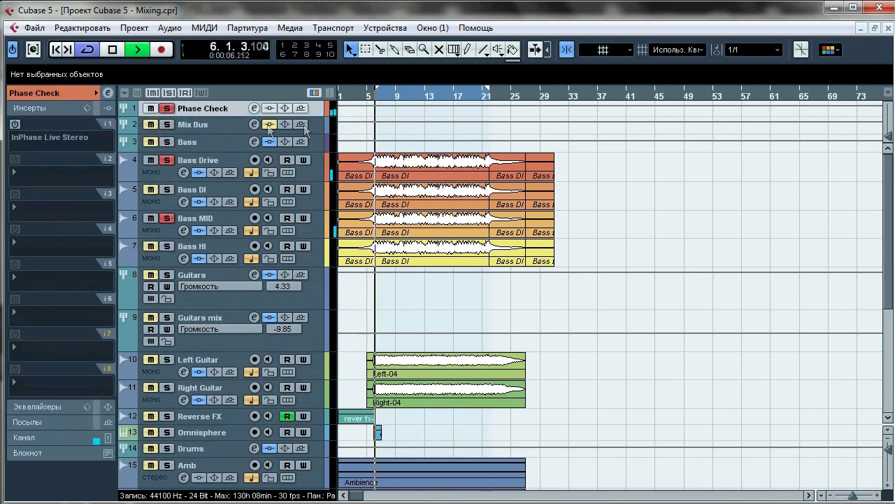
pyautogui.press('space')
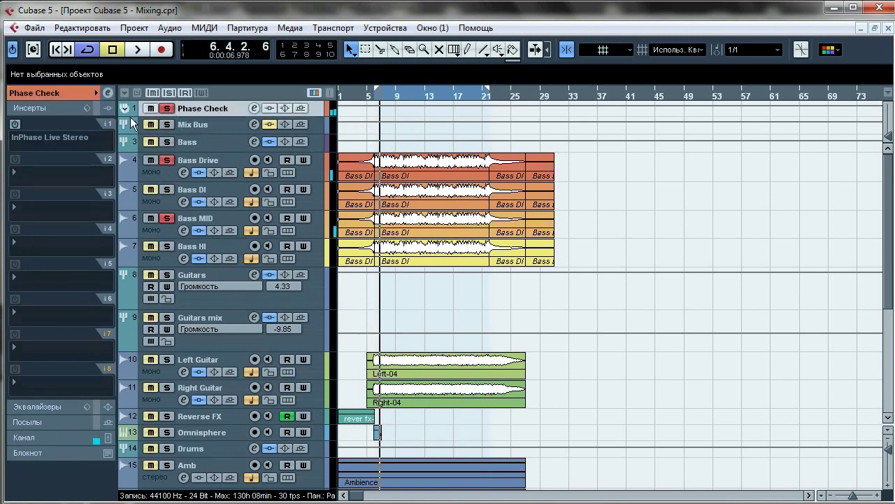
pyautogui.click(15, 126)
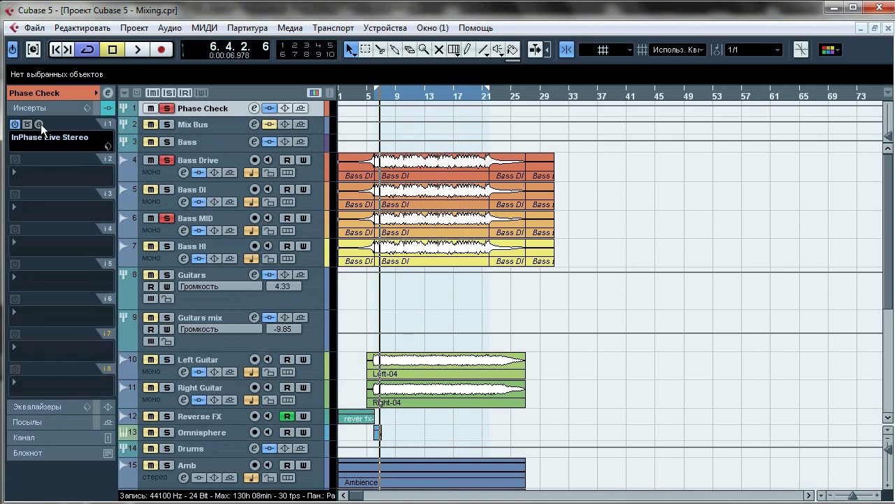
pyautogui.click(39, 124)
# Set the alpha gain to 0.0 in InPhase Live Stereo and switch on Capture during playback of Phase Check
pyautogui.moveTo(282, 44); pyautogui.dragTo(401, 29)
pyautogui.moveTo(231, 353)
pyautogui.moveTo(227, 357)
pyautogui.mouseDown()
pyautogui.moveTo(227, 329)
pyautogui.moveTo(228, 357)
pyautogui.mouseUp()
pyautogui.moveTo(228, 182); pyautogui.dragTo(228, 167)
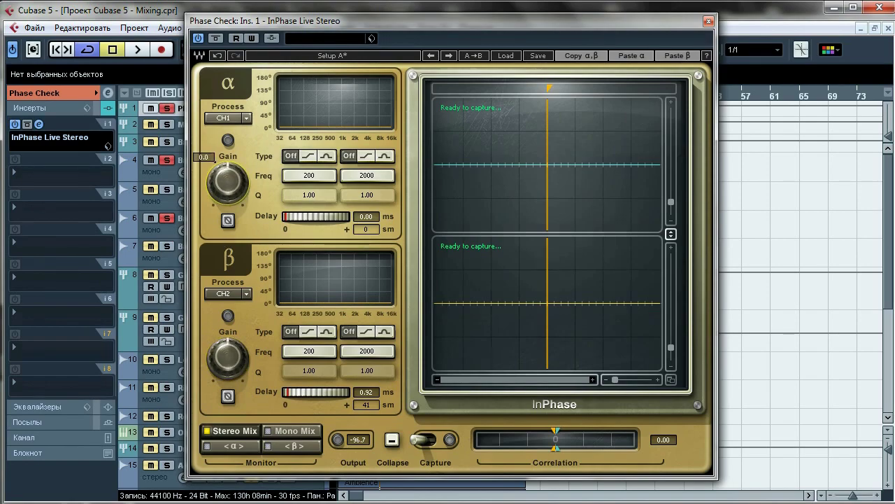
pyautogui.moveTo(296, 22); pyautogui.dragTo(443, 8)
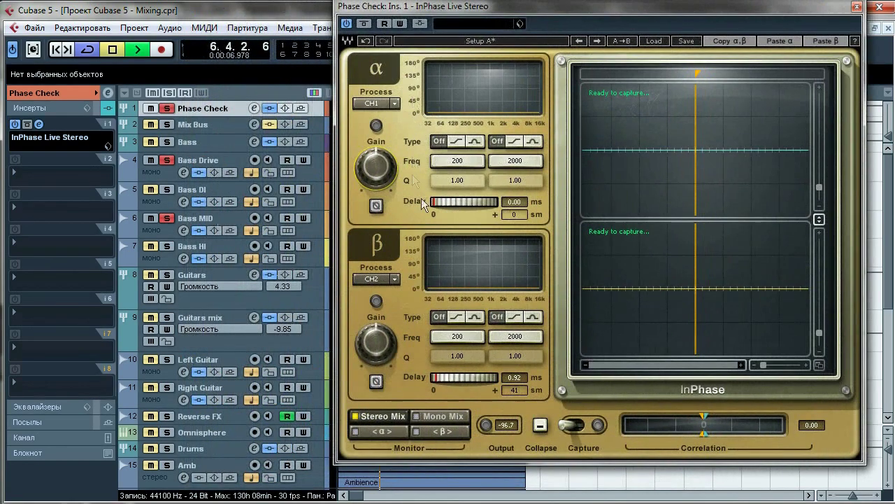
pyautogui.click(577, 427)
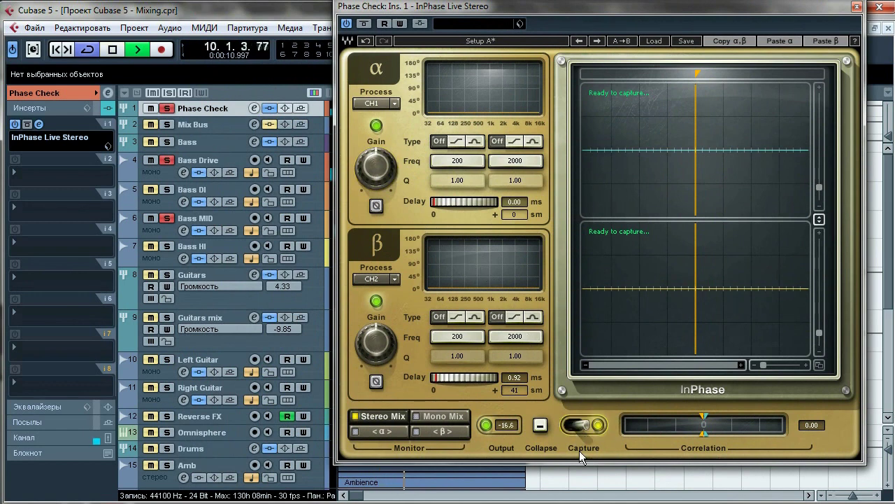
# Stop the playback and set the beta delay to 3.13 ms in InPhase Live Stereo
pyautogui.press('space')
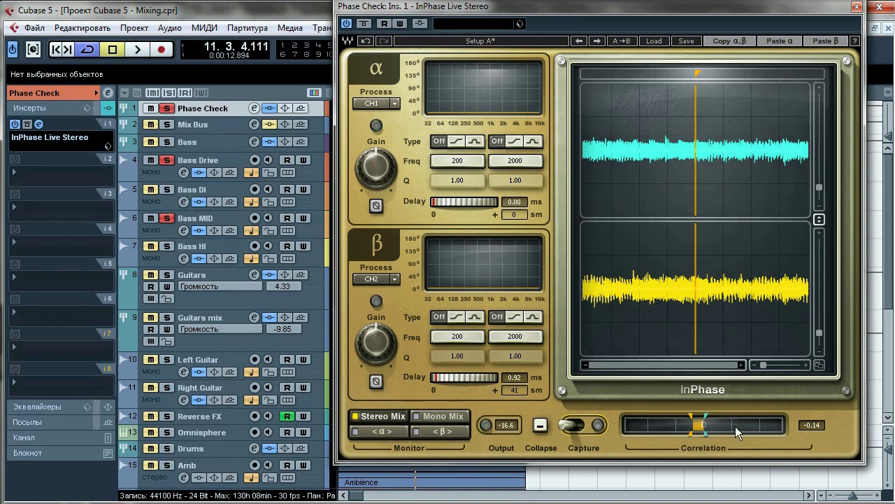
pyautogui.moveTo(453, 379); pyautogui.dragTo(448, 376)
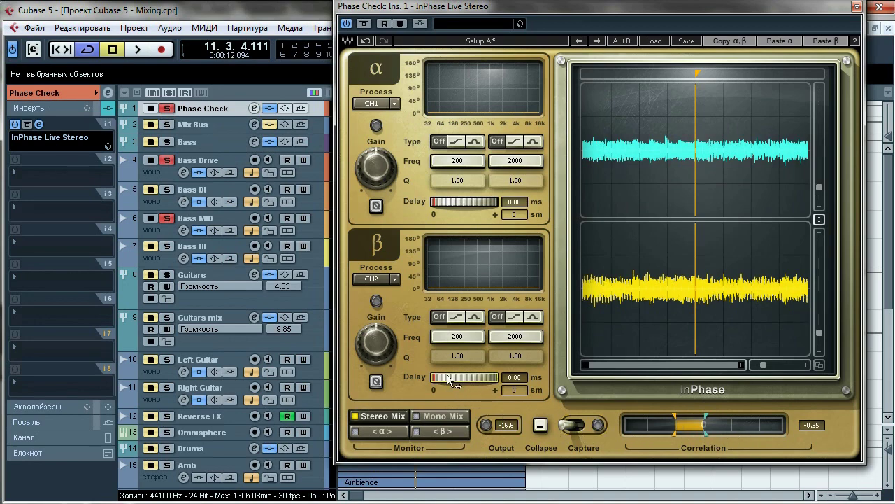
pyautogui.moveTo(567, 30); pyautogui.dragTo(482, 27)
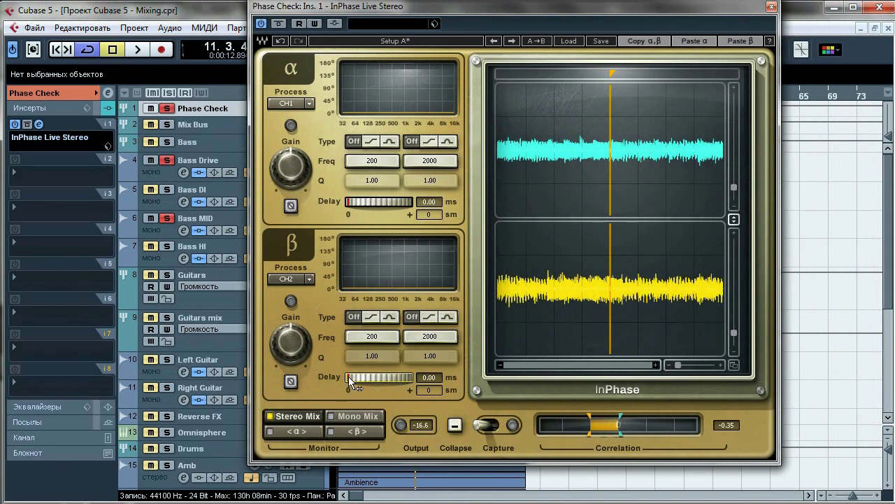
pyautogui.moveTo(364, 377); pyautogui.dragTo(381, 377)
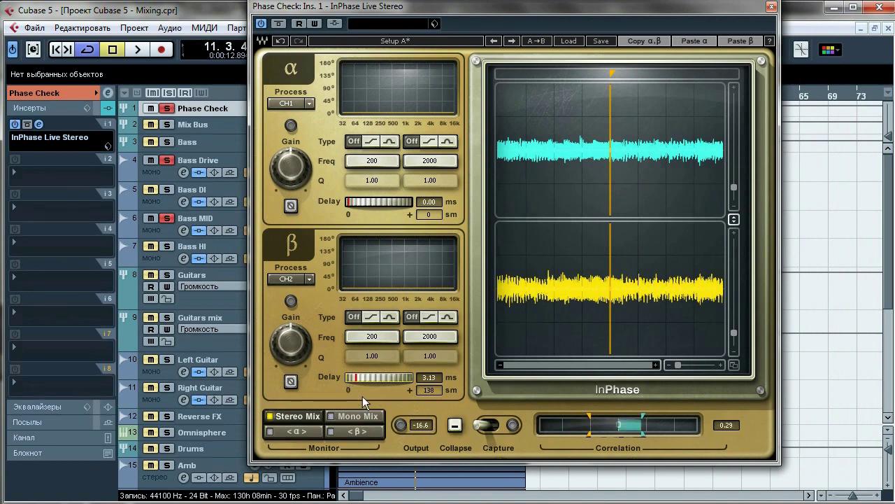
# Play Phase Check while bypassing and re-enabling InPhase Live Stereo to compare the sound with and without the delay
pyautogui.press('space')
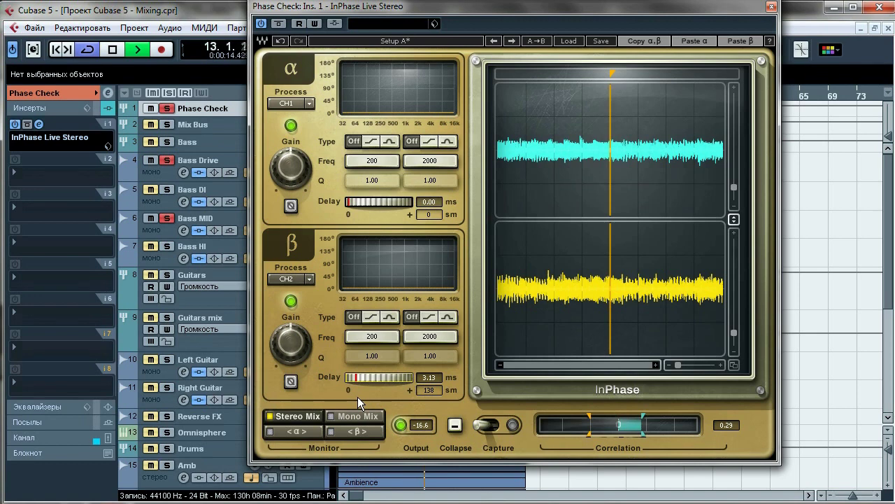
pyautogui.click(279, 24)
pyautogui.click(278, 23)
pyautogui.click(278, 24)
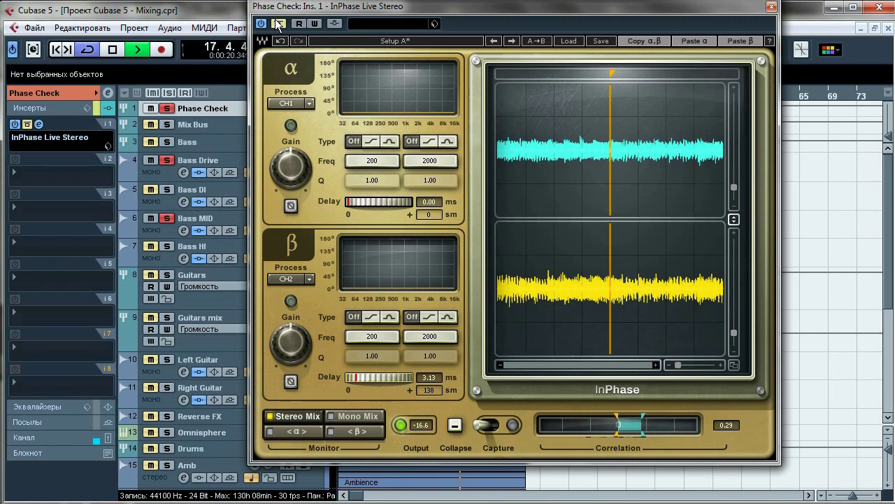
pyautogui.click(278, 24)
pyautogui.press('space')
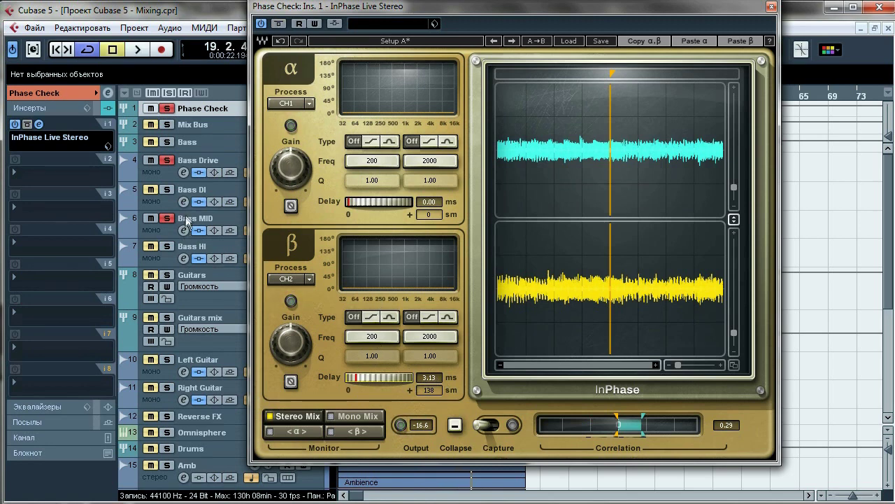
# Activate MonoDelay in insert 3 of Bass MID, set InPhase's beta delay to 2.76 ms for comparison, and close both plug-in windows
pyautogui.click(188, 221)
pyautogui.click(39, 193)
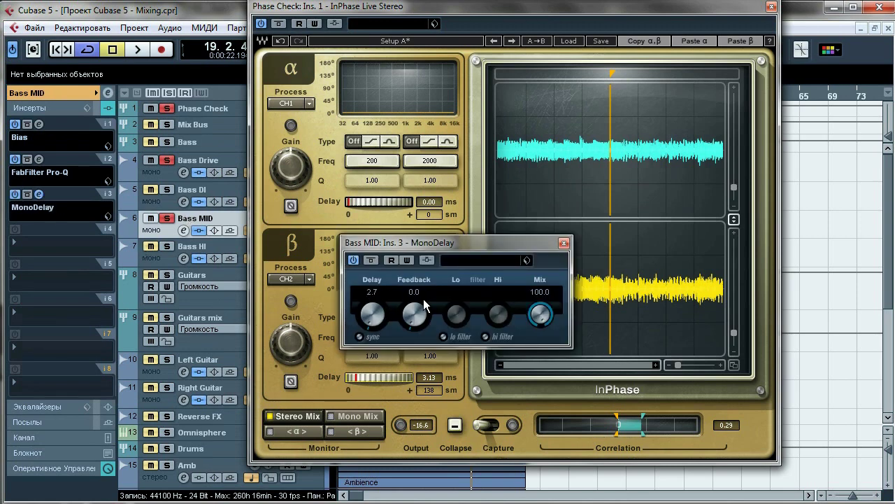
pyautogui.moveTo(456, 244); pyautogui.dragTo(559, 203)
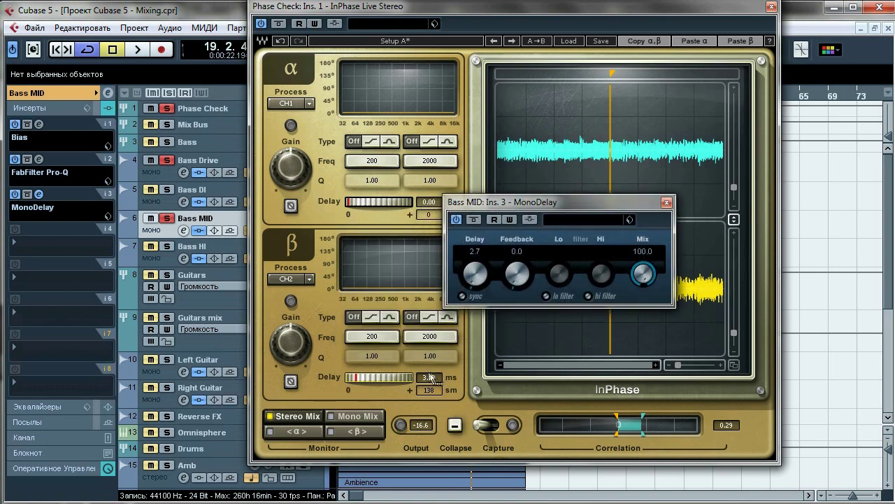
pyautogui.moveTo(395, 381); pyautogui.dragTo(391, 381)
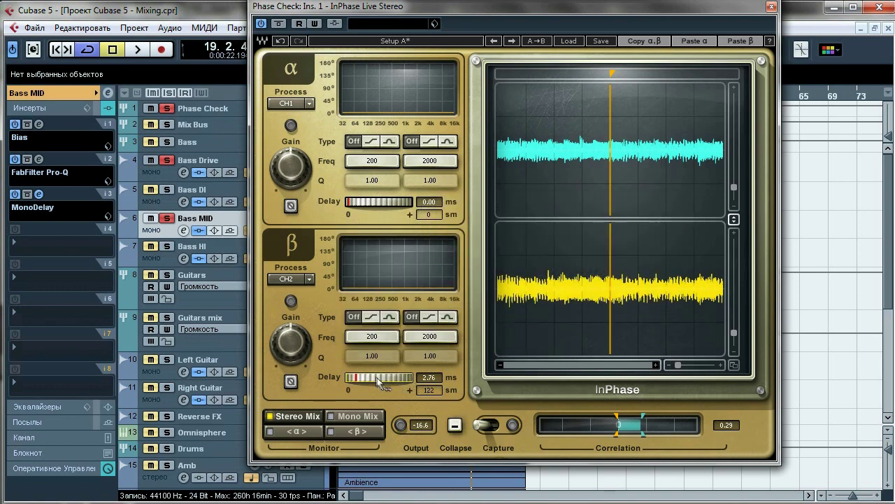
pyautogui.click(39, 195)
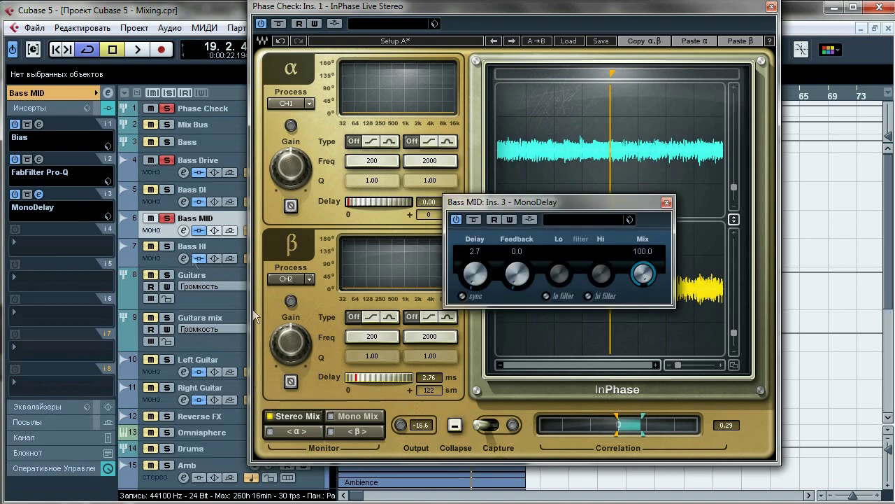
pyautogui.click(667, 203)
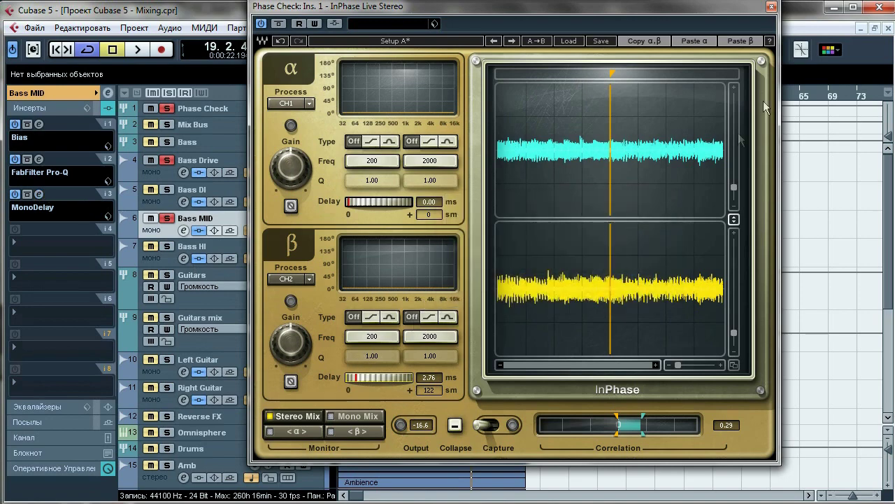
pyautogui.click(772, 7)
# Disable InPhase Live Stereo on the Phase Check channel and display the inserts of Bass MID
pyautogui.click(202, 175)
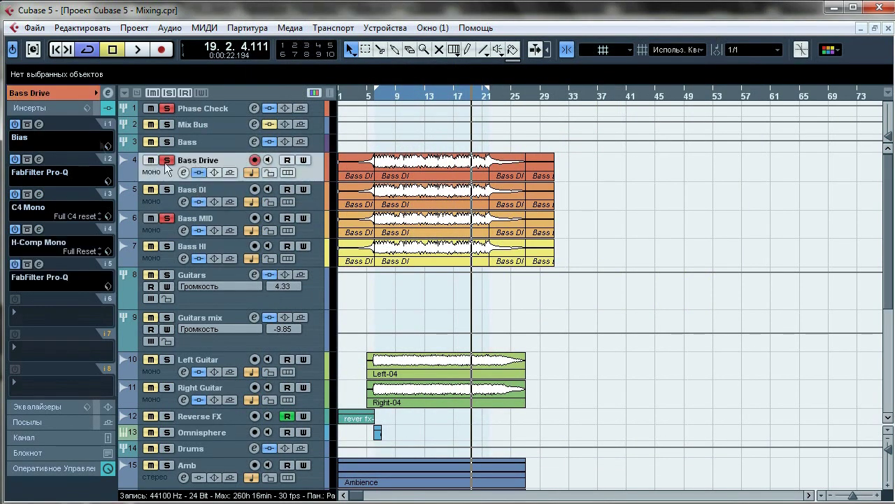
pyautogui.click(205, 219)
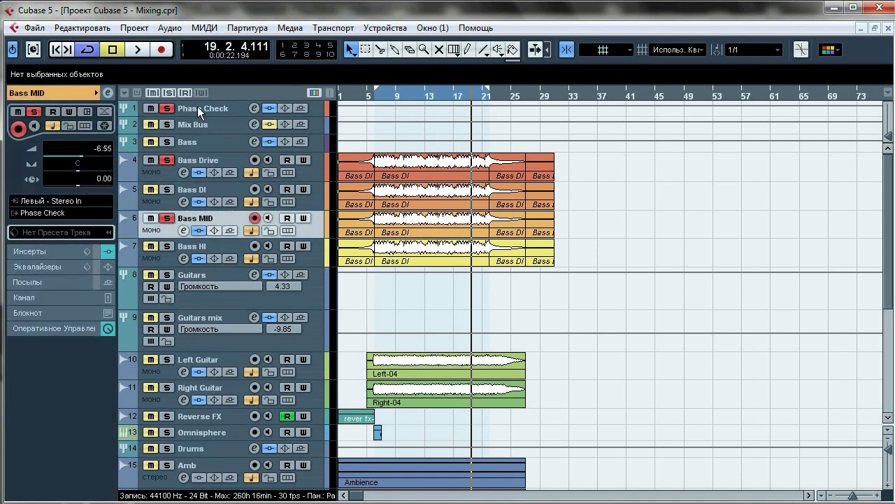
pyautogui.click(199, 112)
pyautogui.click(218, 216)
pyautogui.click(51, 252)
# Play Bass Drive with Bass MID while bypassing and re-enabling MonoDelay in insert 3 of Bass MID
pyautogui.press('space')
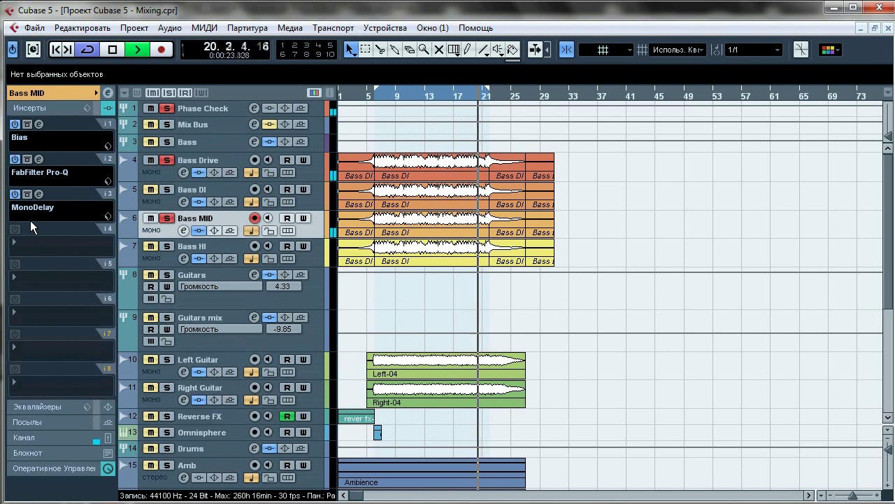
pyautogui.click(27, 194)
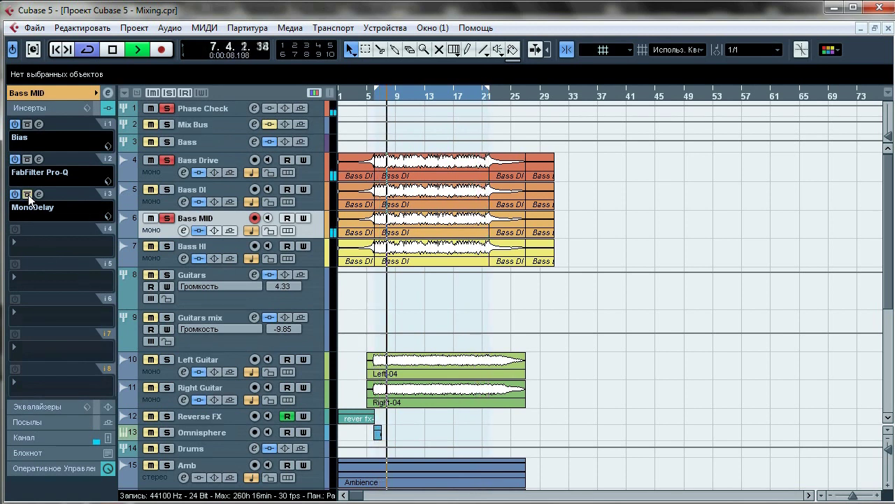
pyautogui.click(28, 195)
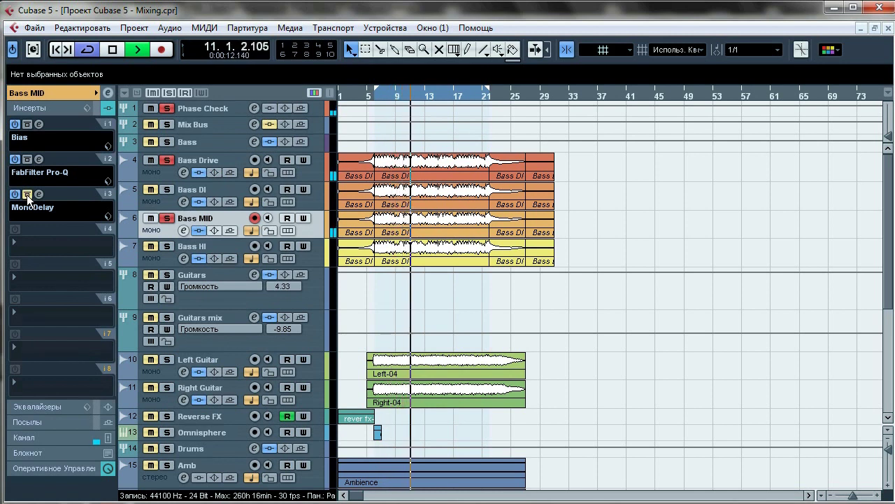
pyautogui.press('space')
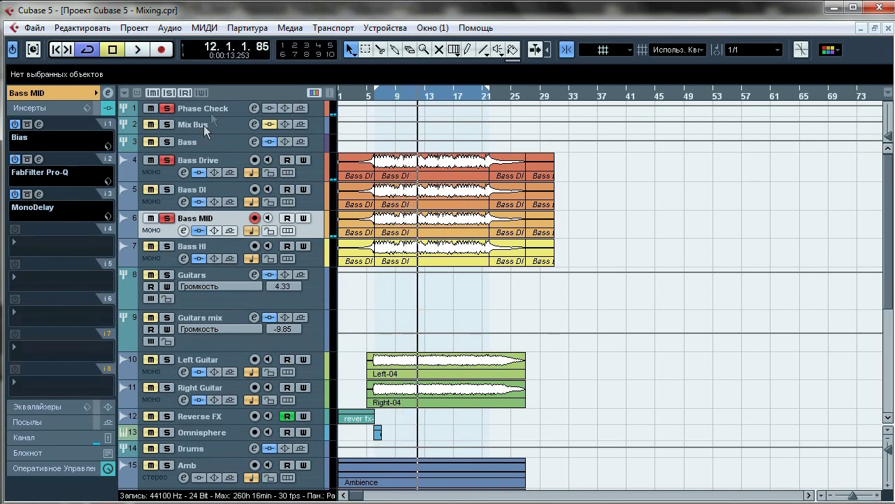
# Review the inserts of the Bass HI, Bass DI and Bass Drive tracks in turn
pyautogui.click(199, 245)
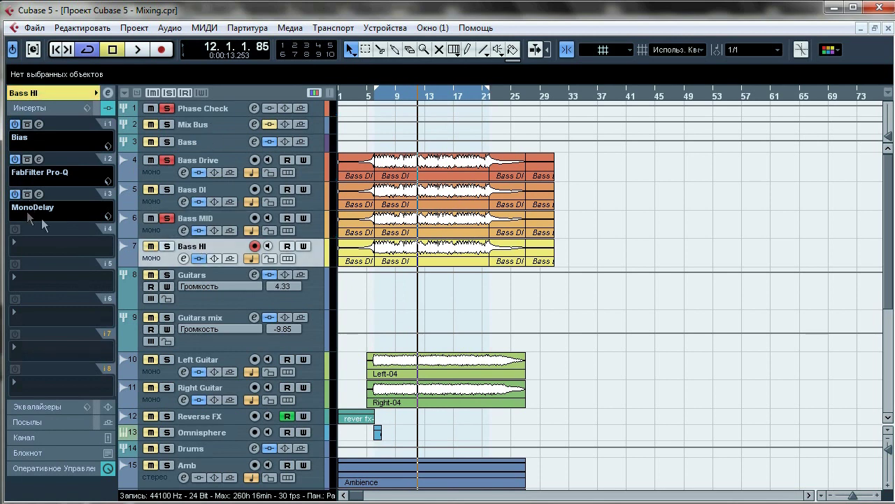
pyautogui.click(214, 190)
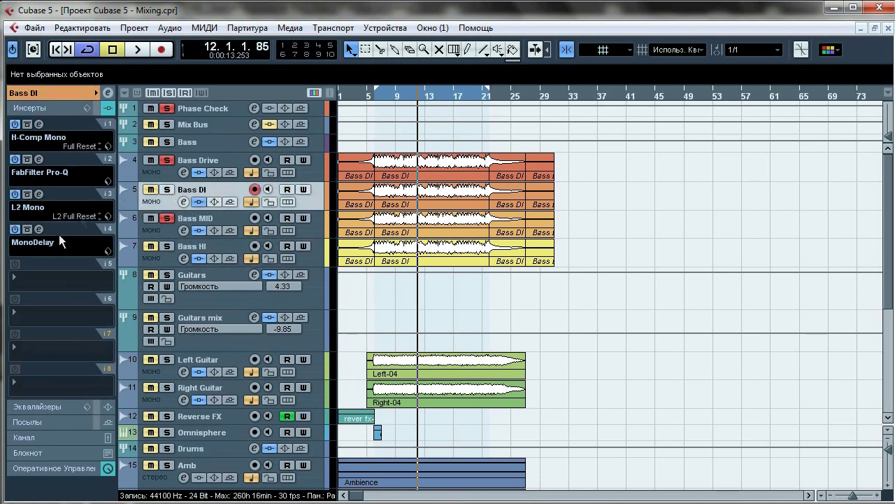
pyautogui.click(205, 165)
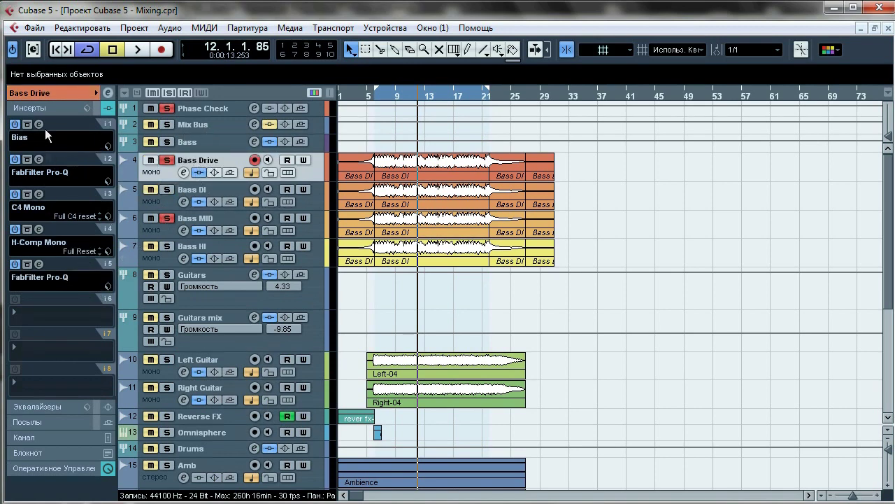
# Route the outputs of Bass Drive and Bass MID back to the Bass group
pyautogui.click(51, 96)
pyautogui.click(43, 214)
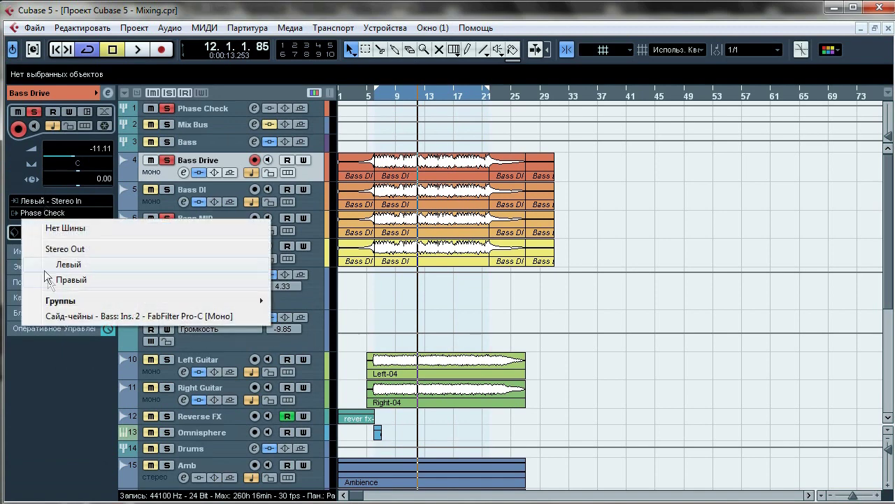
pyautogui.click(322, 314)
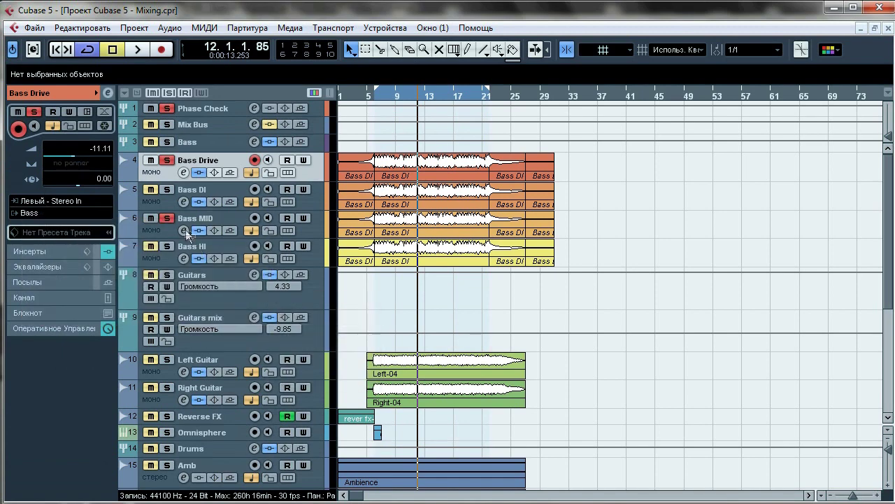
pyautogui.click(193, 224)
pyautogui.click(47, 213)
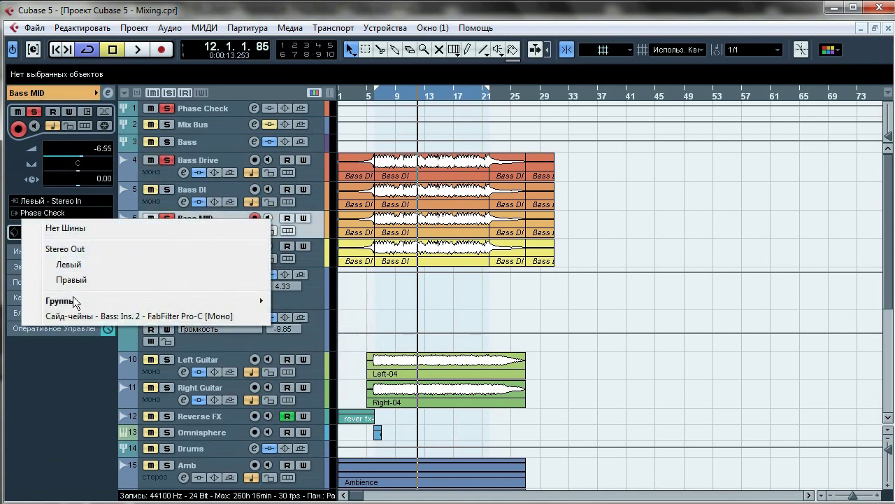
pyautogui.moveTo(79, 308)
pyautogui.click(302, 333)
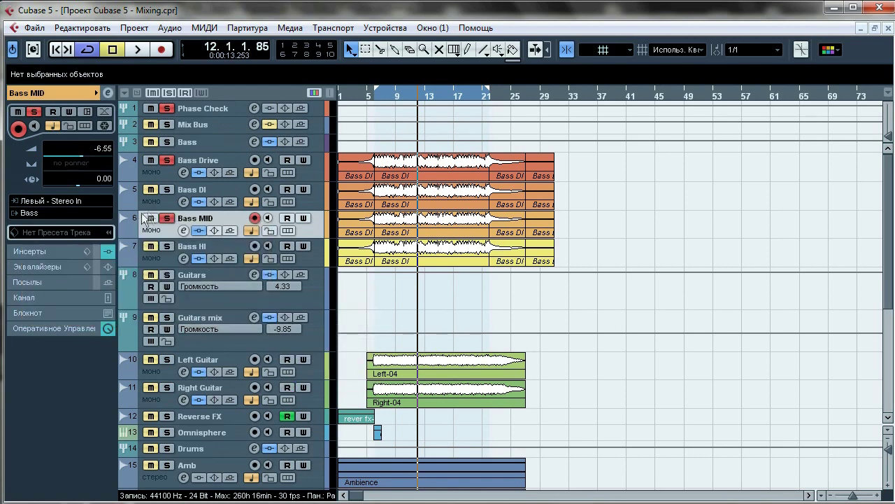
# Clear all active solos and solo the Bass Drive, Bass DI, Bass MID and Bass HI tracks
pyautogui.click(163, 217)
pyautogui.click(166, 161)
pyautogui.click(166, 161)
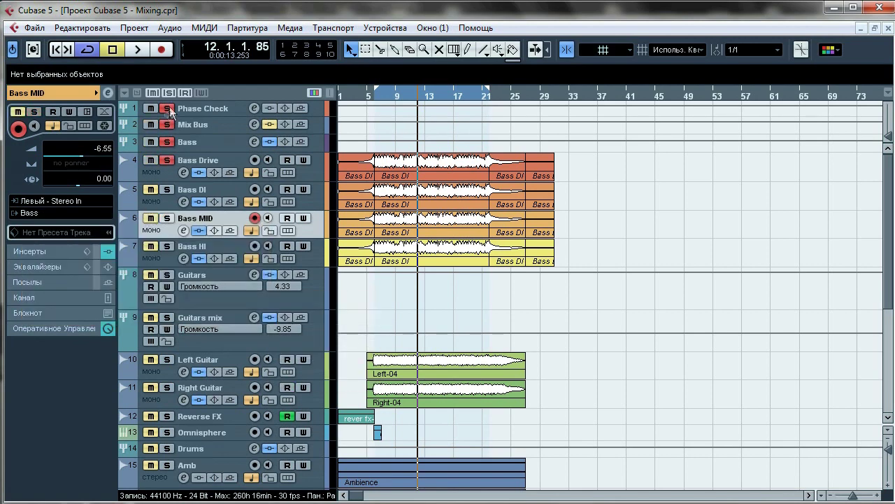
pyautogui.click(169, 93)
pyautogui.click(165, 161)
pyautogui.click(166, 189)
pyautogui.click(166, 217)
pyautogui.click(167, 246)
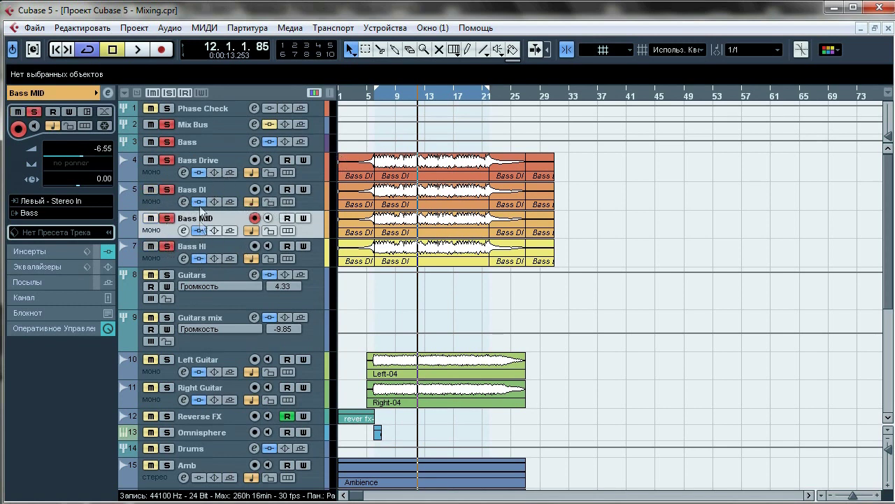
# Play the four soloed bass tracks together and display the inserts of Bass MID and the Bass group
pyautogui.press('space')
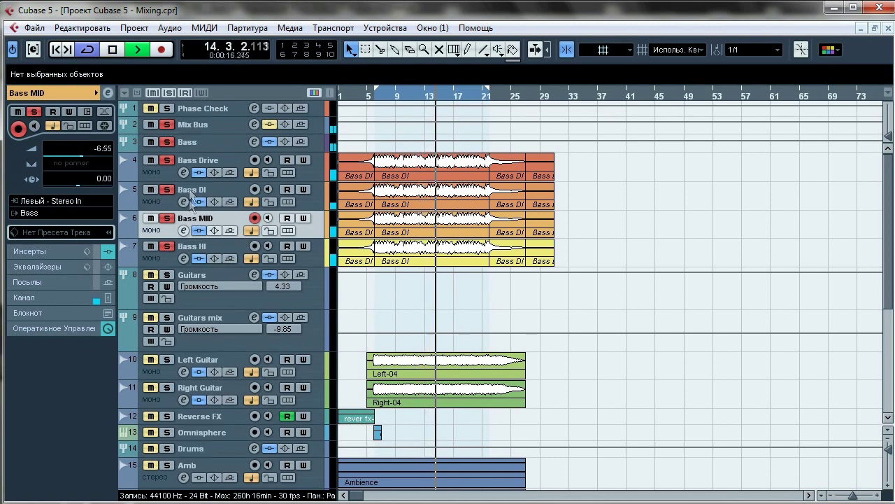
pyautogui.click(61, 250)
pyautogui.click(206, 247)
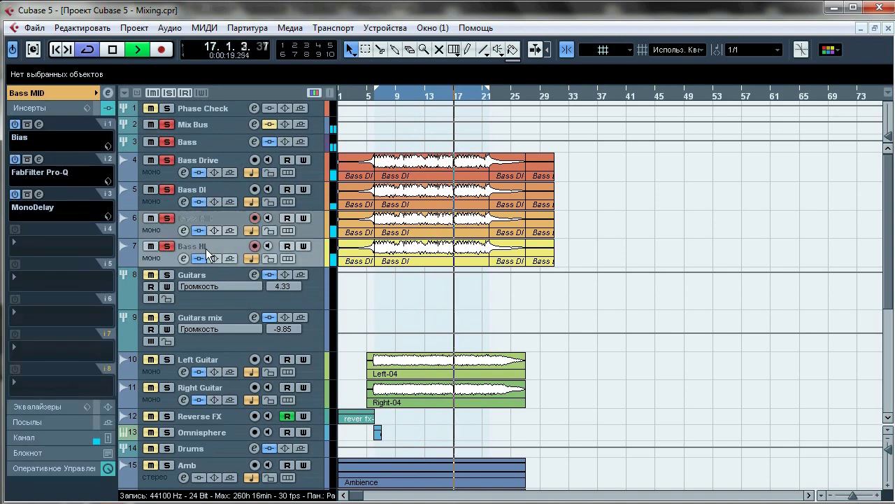
pyautogui.click(211, 143)
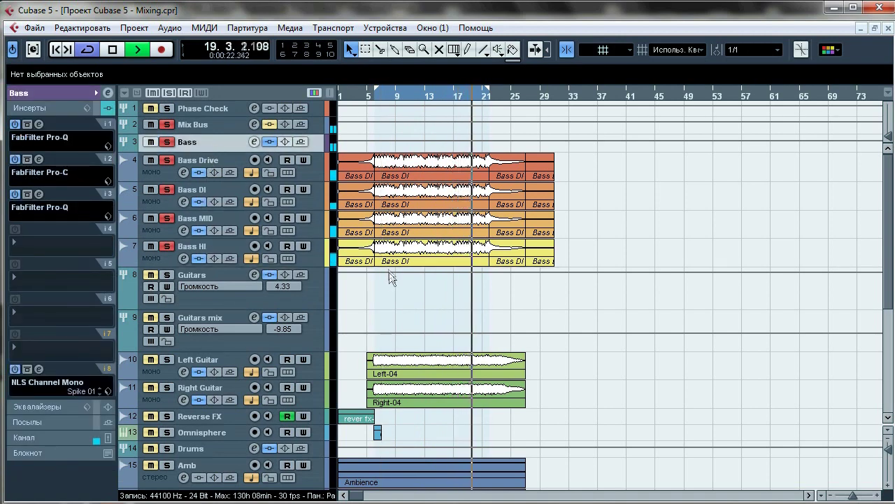
pyautogui.press('space')
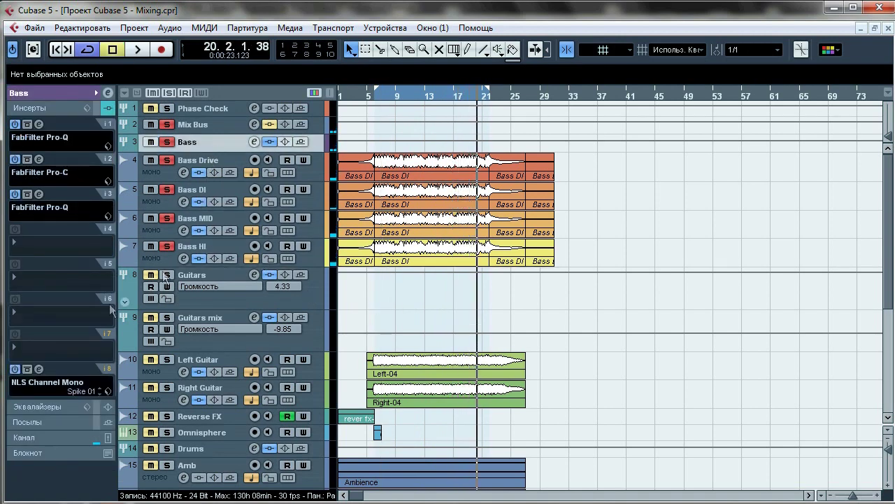
# Open NLS Channel Mono in insert 8 of the Bass group, adjust its Drive during playback, and display the VCA groups console
pyautogui.click(38, 369)
pyautogui.moveTo(608, 49); pyautogui.dragTo(549, 51)
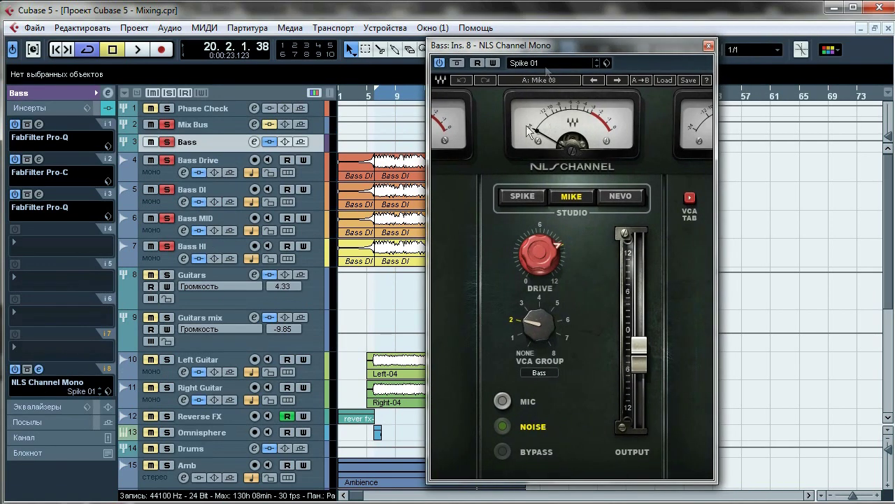
pyautogui.press('space')
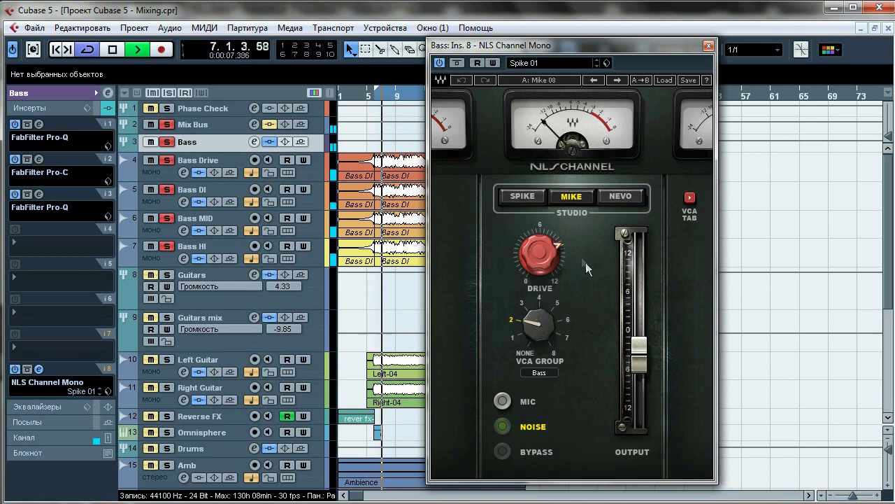
pyautogui.moveTo(539, 253)
pyautogui.mouseDown()
pyautogui.moveTo(539, 280)
pyautogui.moveTo(539, 252)
pyautogui.moveTo(539, 261)
pyautogui.mouseUp()
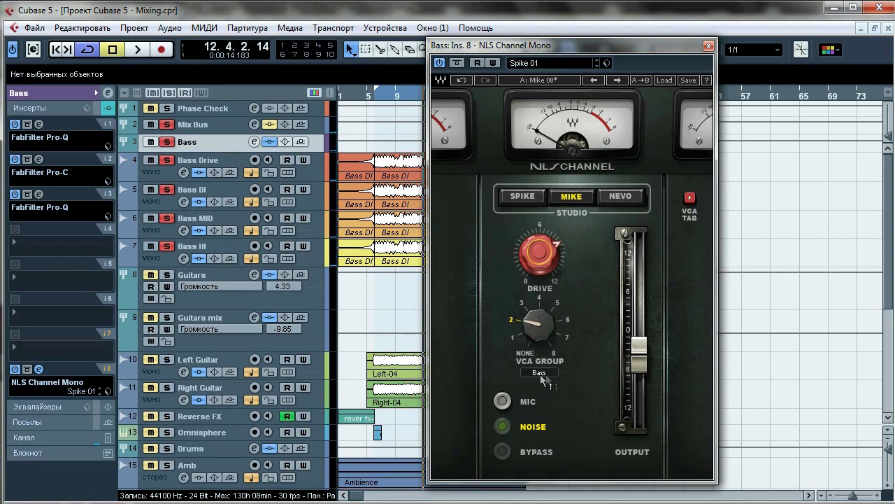
pyautogui.click(689, 198)
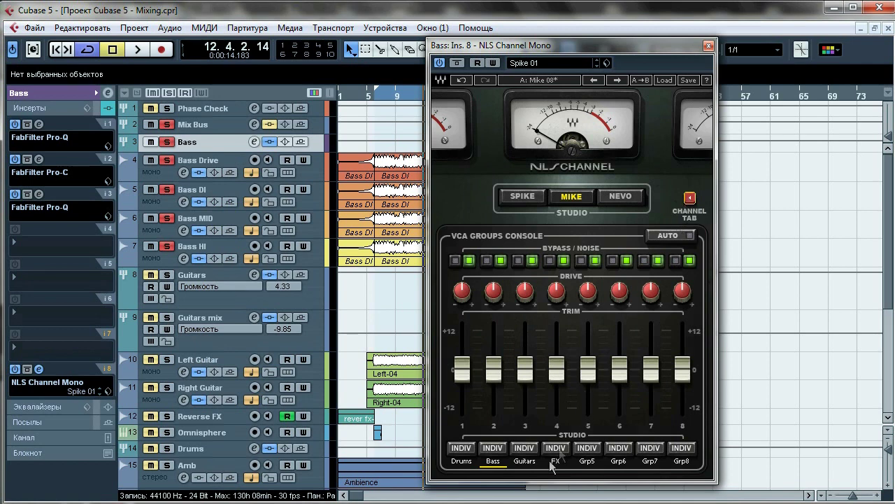
# Return NLS Channel Mono on the Bass group to its channel controls and close the plug-in
pyautogui.click(690, 199)
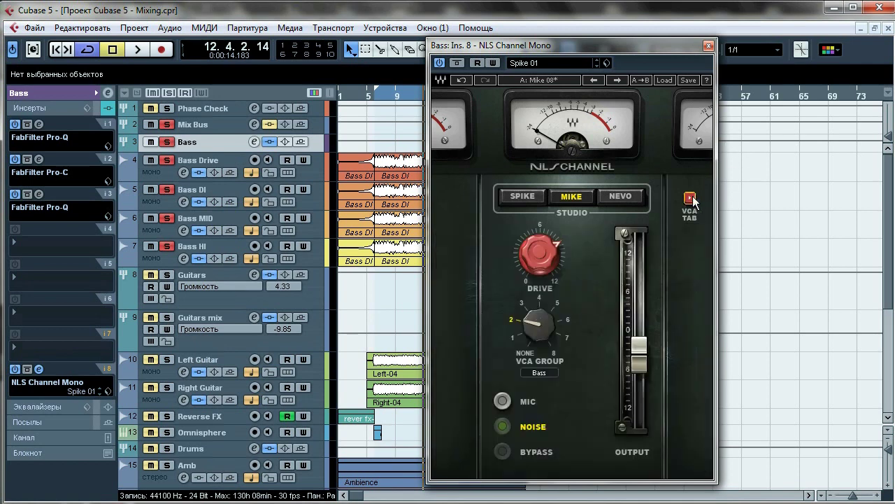
pyautogui.click(709, 47)
pyautogui.click(66, 96)
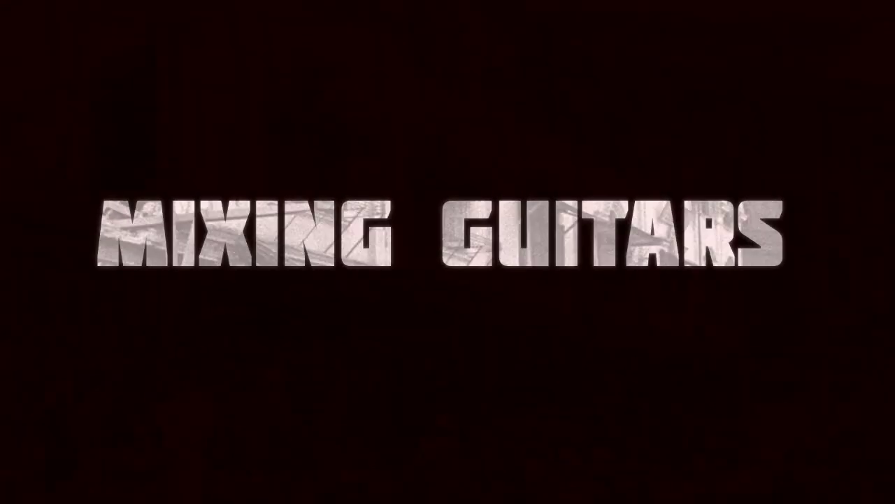
# Select the Left-04 and Right-04 clips and both guitar tracks, and play them with their inserts taken out of bypass
pyautogui.moveTo(571, 362); pyautogui.dragTo(482, 394)
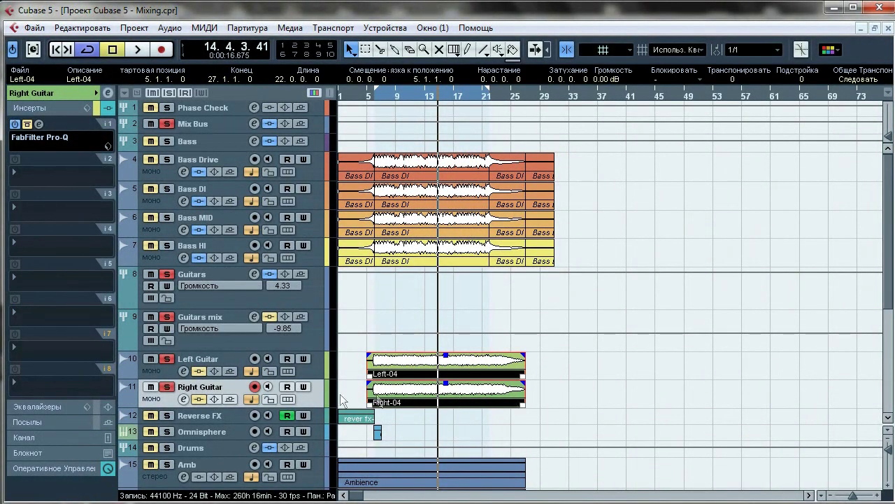
pyautogui.click(215, 361)
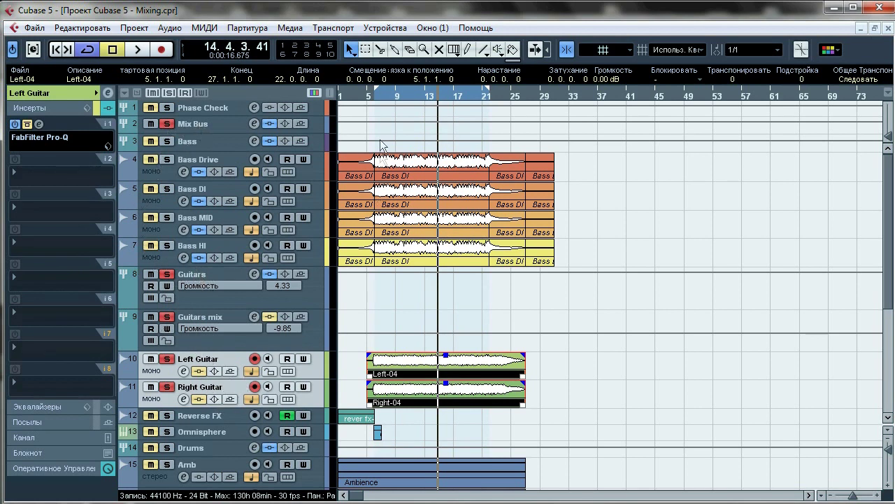
pyautogui.press('space')
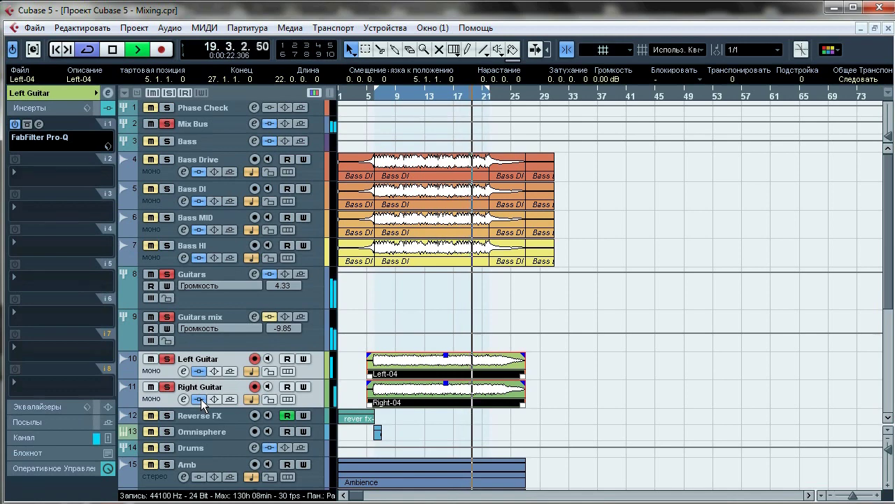
# Examine the FabFilter Pro-Q curve in insert 1 of Left Guitar during playback, close it and stop playback
pyautogui.click(39, 125)
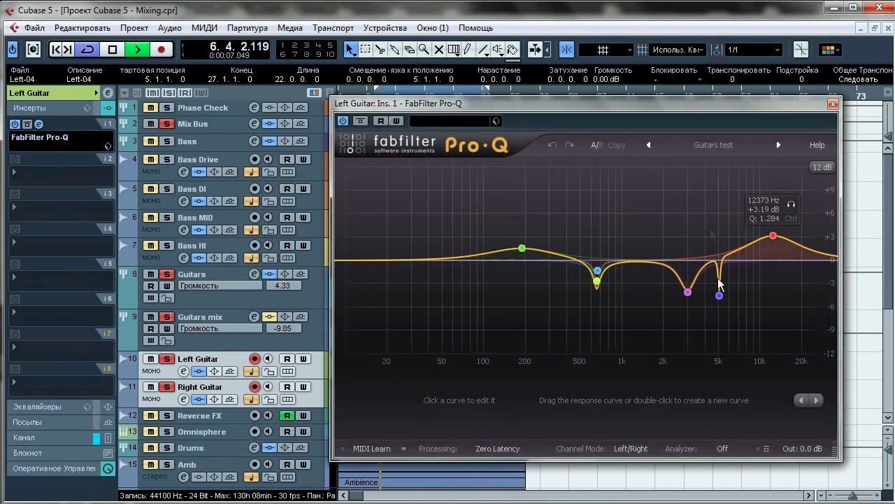
pyautogui.click(833, 104)
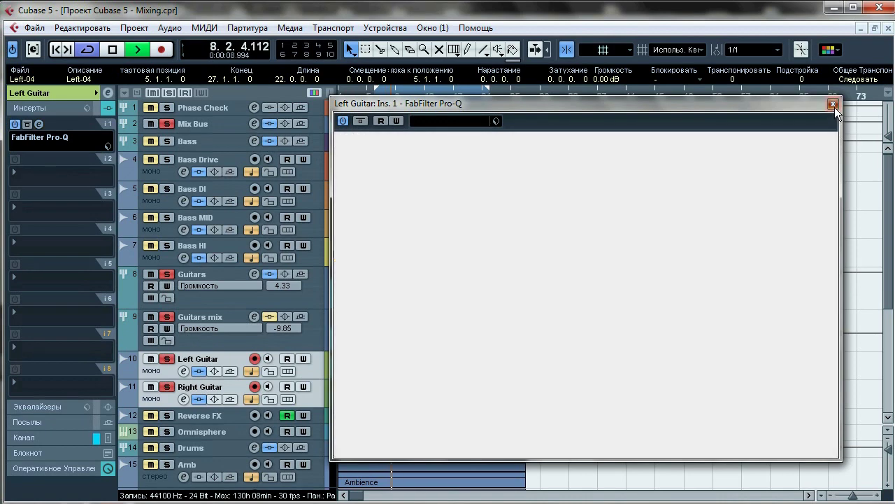
pyautogui.click(254, 358)
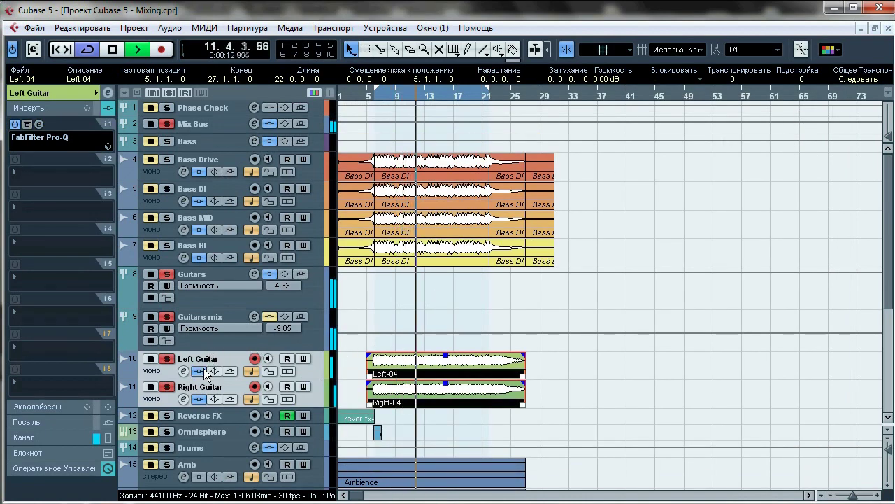
pyautogui.press('space')
# Open FabFilter Pro-Q in insert 1 of the Guitars mix group and take it out of bypass during playback
pyautogui.click(211, 345)
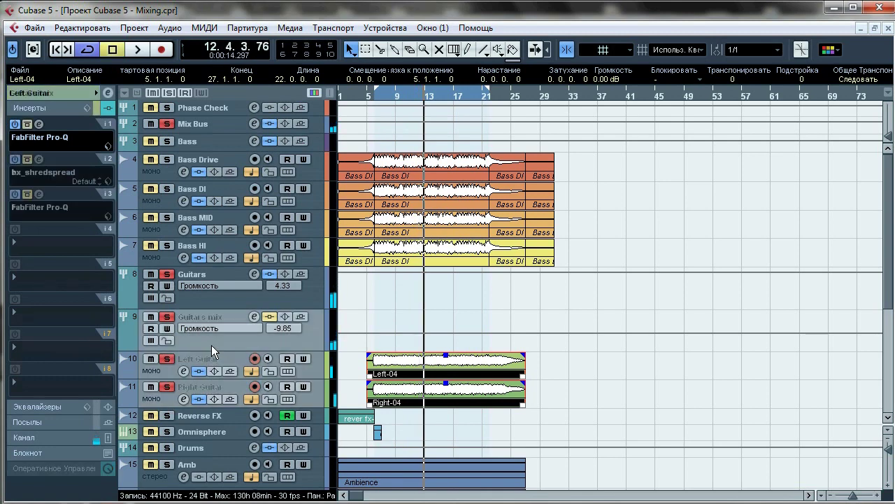
pyautogui.click(40, 125)
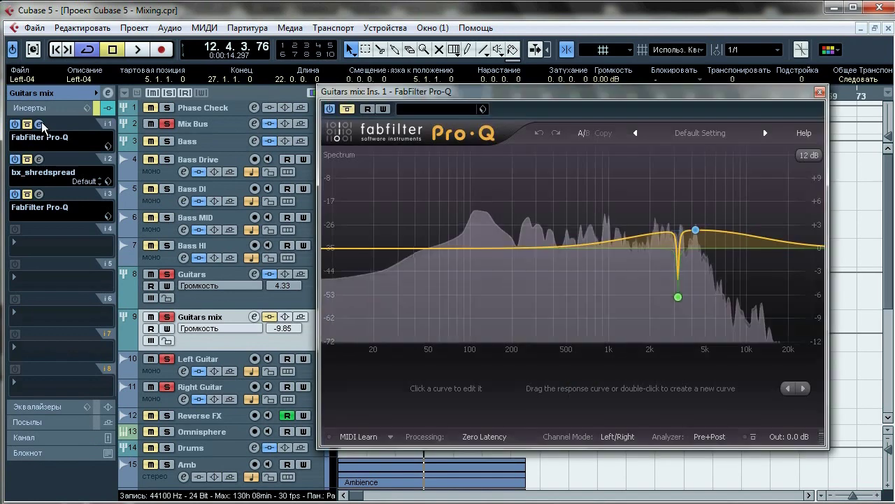
pyautogui.press('space')
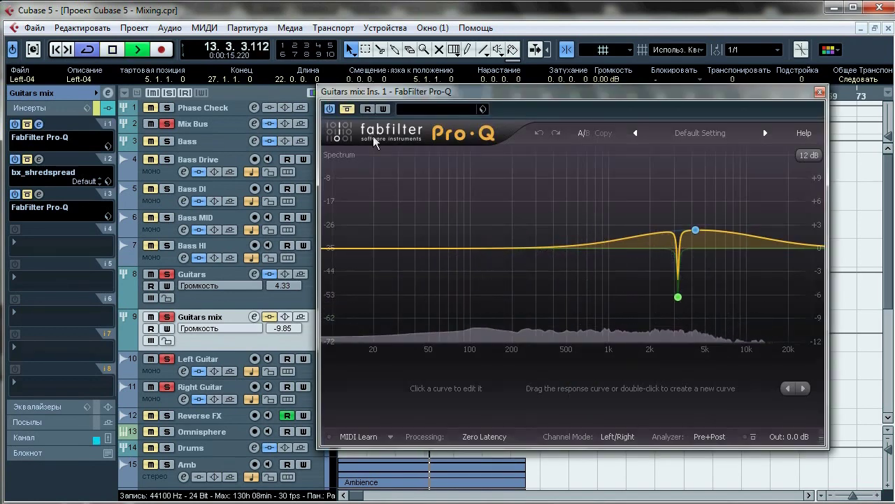
pyautogui.click(347, 109)
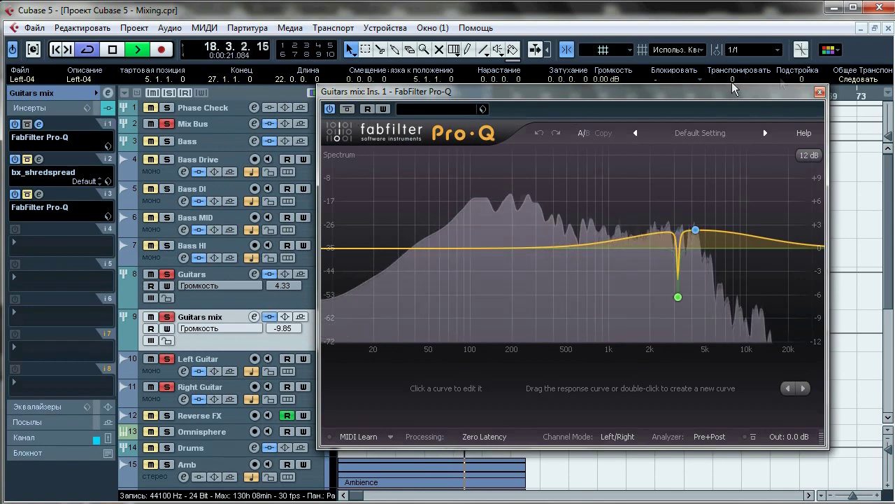
pyautogui.click(819, 93)
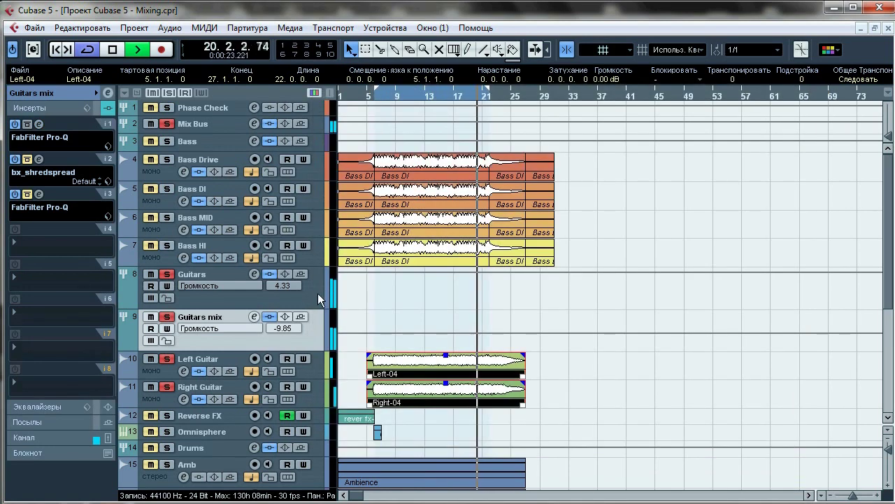
pyautogui.press('space')
# Open bx_shredspread in insert 2 of Guitars mix, take it out of bypass and demonstrate its Shred control during playback
pyautogui.click(39, 159)
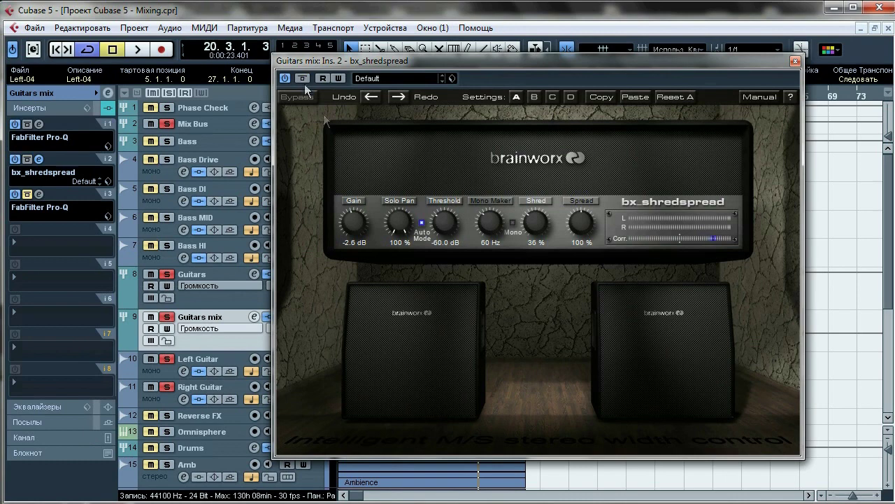
pyautogui.press('space')
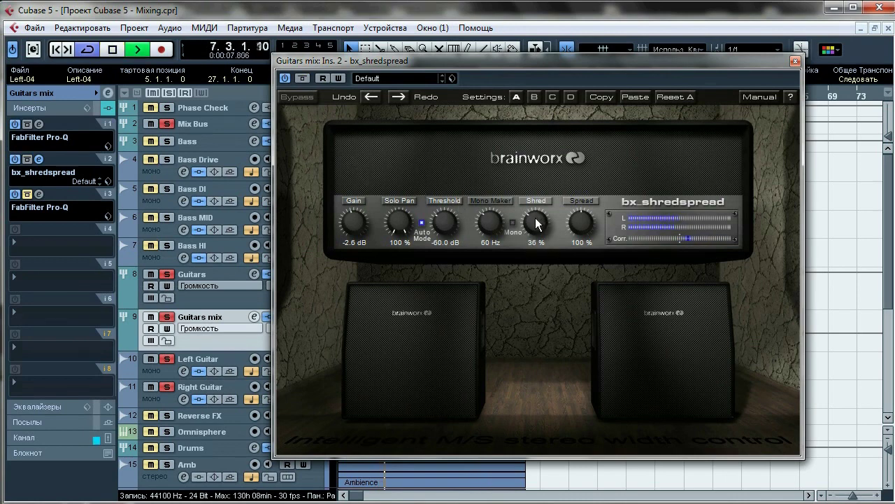
pyautogui.moveTo(535, 221); pyautogui.dragTo(559, 302)
pyautogui.moveTo(535, 221); pyautogui.dragTo(532, 150)
pyautogui.press('space')
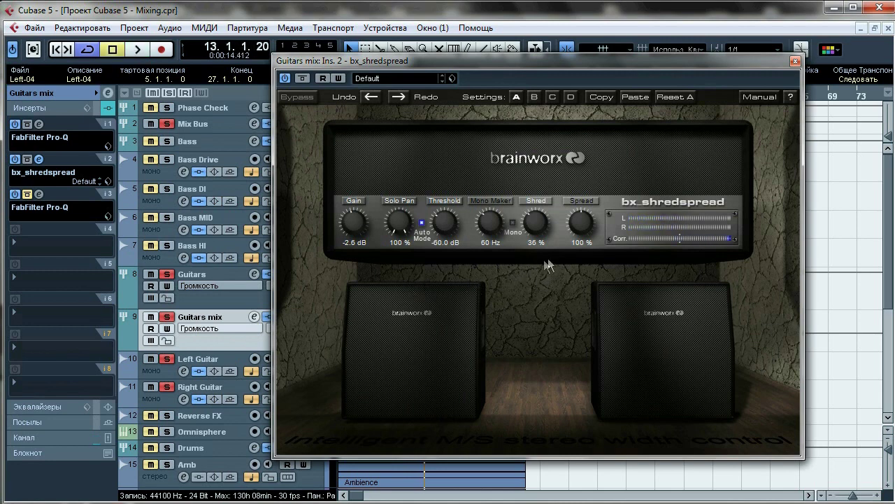
# Compare the Guitars mix sound with bx_shredspread bypassed and active during playback, and close the plug-in
pyautogui.press('space')
pyautogui.click(307, 79)
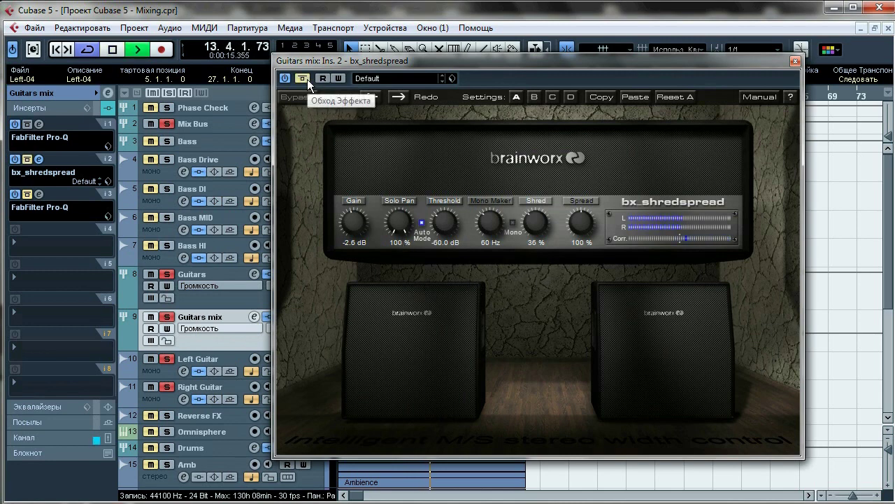
pyautogui.click(307, 79)
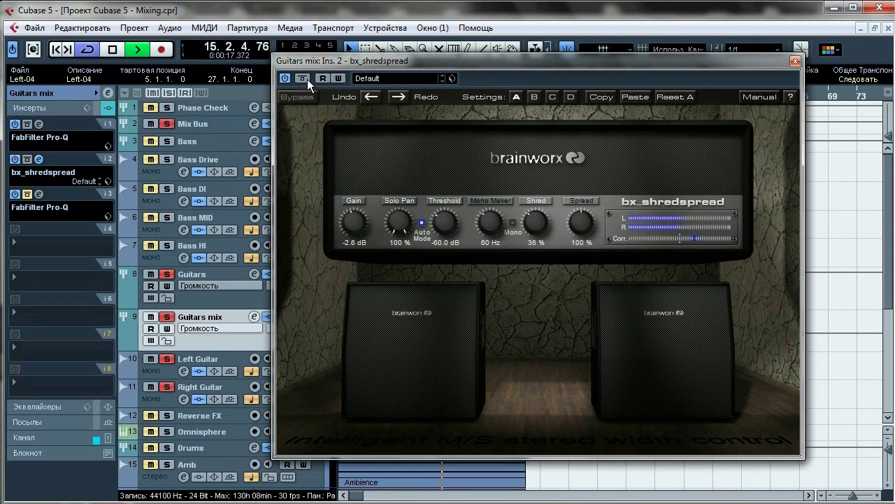
pyautogui.click(796, 61)
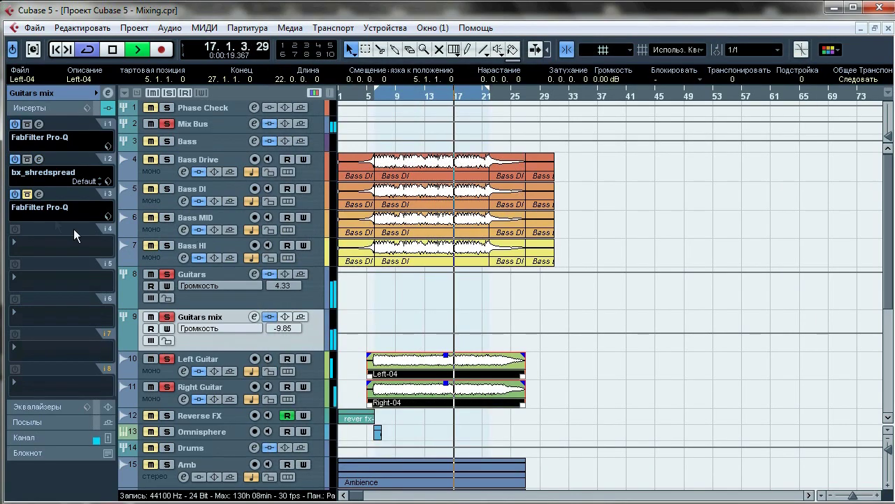
# Open FabFilter Pro-Q in insert 3 of Guitars mix and take it out of bypass during playback
pyautogui.click(39, 195)
pyautogui.moveTo(289, 110); pyautogui.dragTo(514, 49)
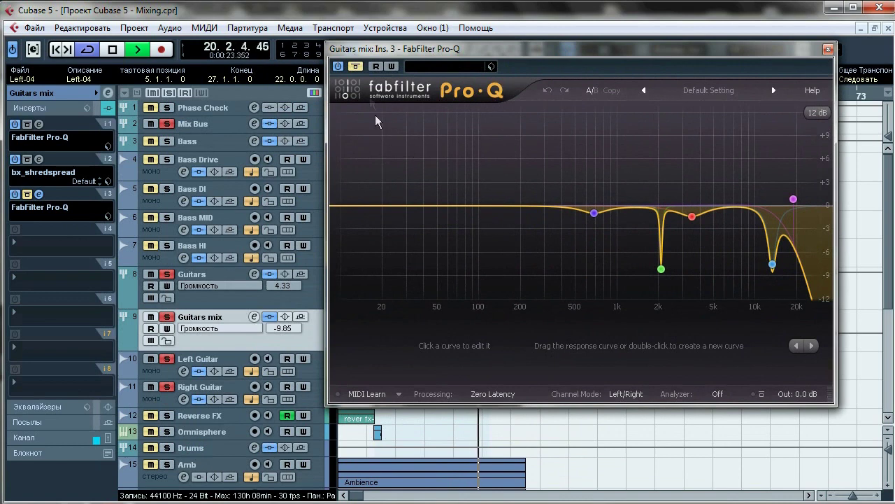
pyautogui.click(356, 67)
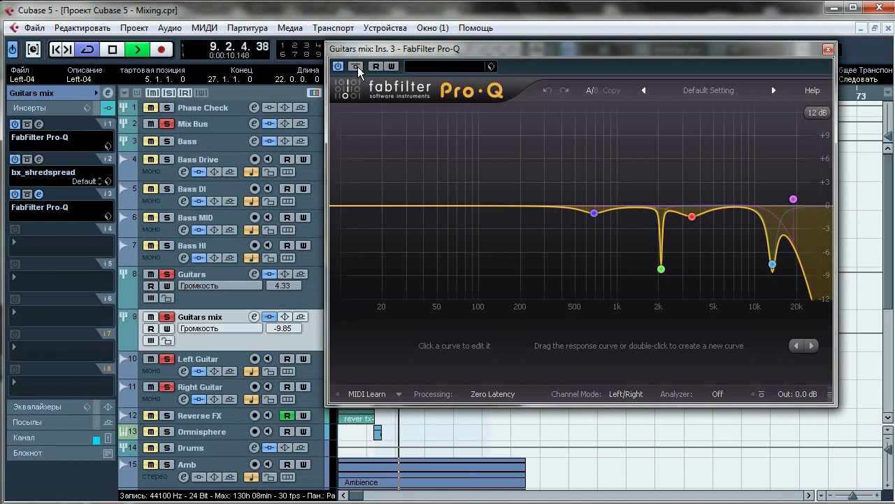
pyautogui.click(356, 67)
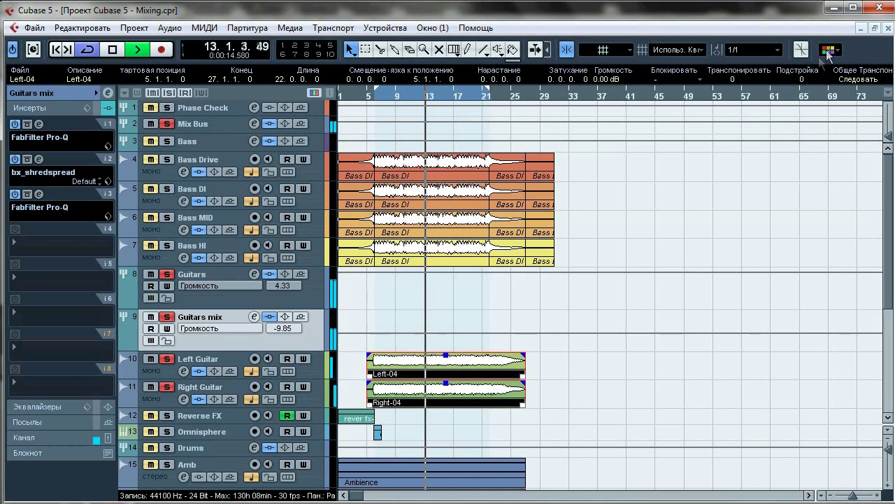
pyautogui.click(828, 49)
pyautogui.press('space')
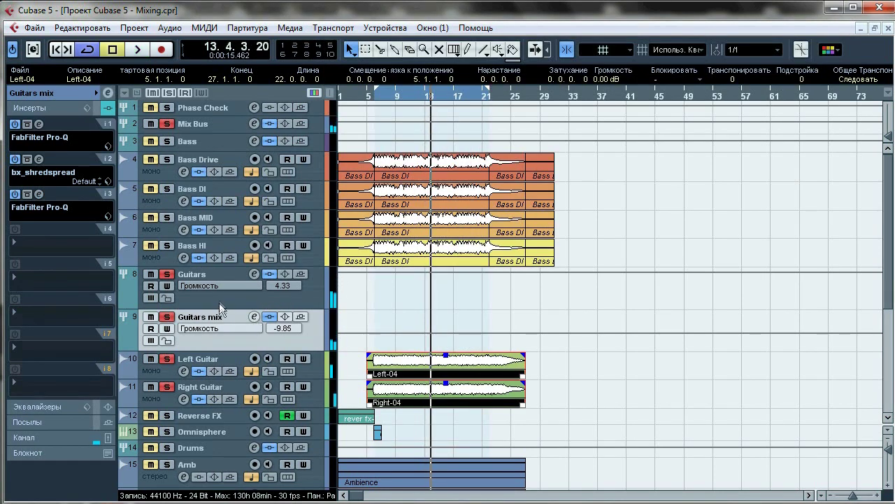
# Open FabFilter Pro-Q in insert 1 of the Guitars group, compare it bypassed and active during playback, and leave it active
pyautogui.click(219, 300)
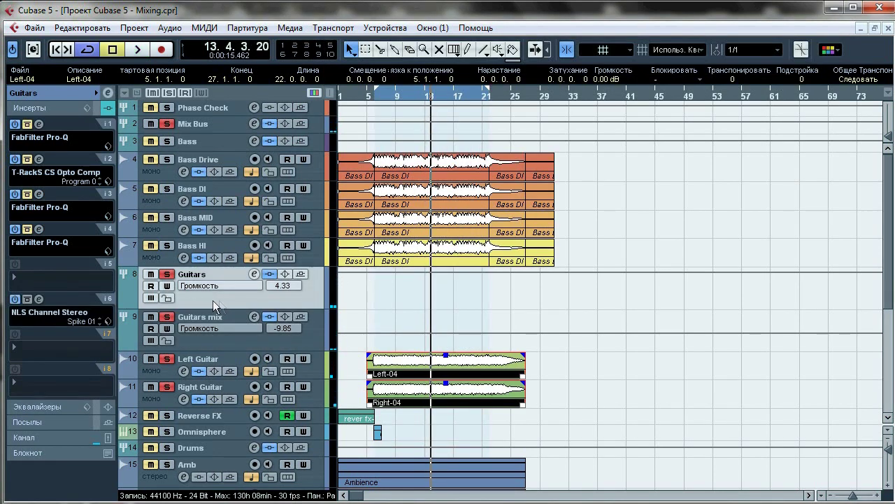
pyautogui.click(38, 124)
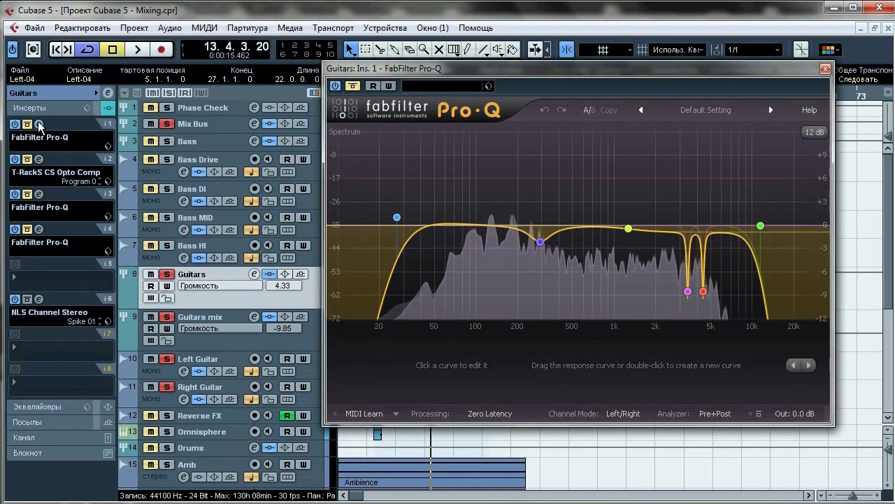
pyautogui.press('space')
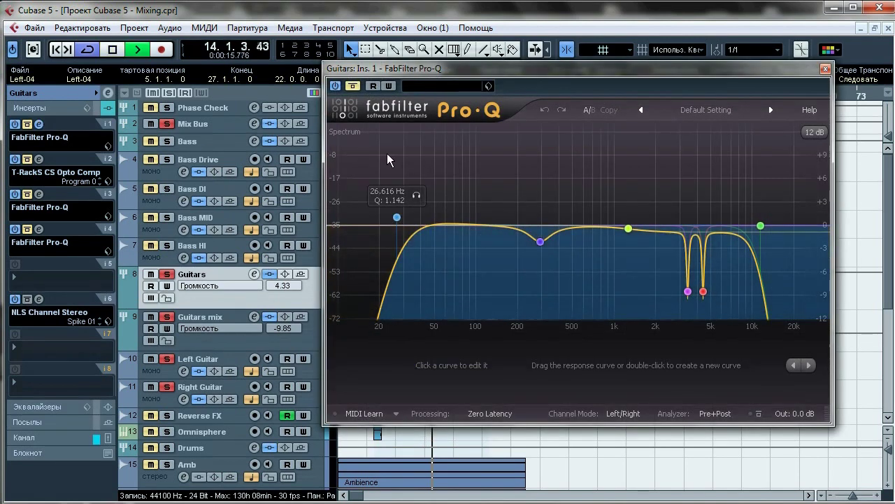
pyautogui.click(354, 87)
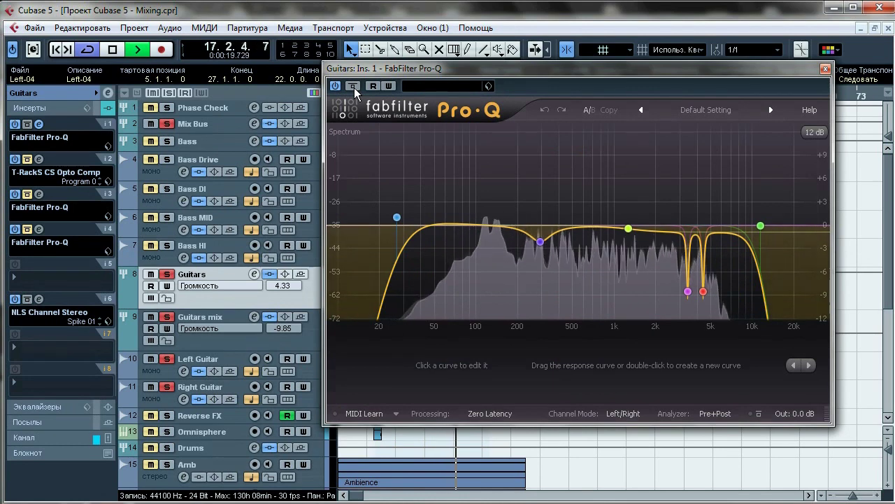
pyautogui.click(354, 87)
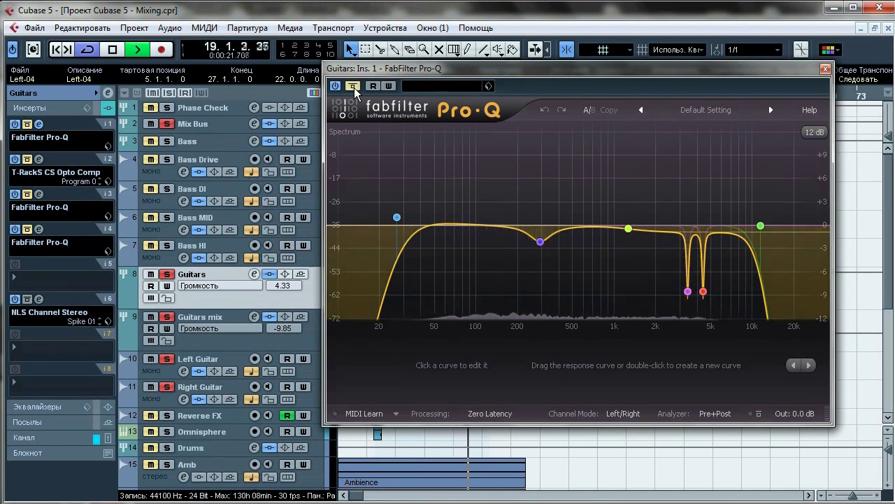
pyautogui.click(354, 86)
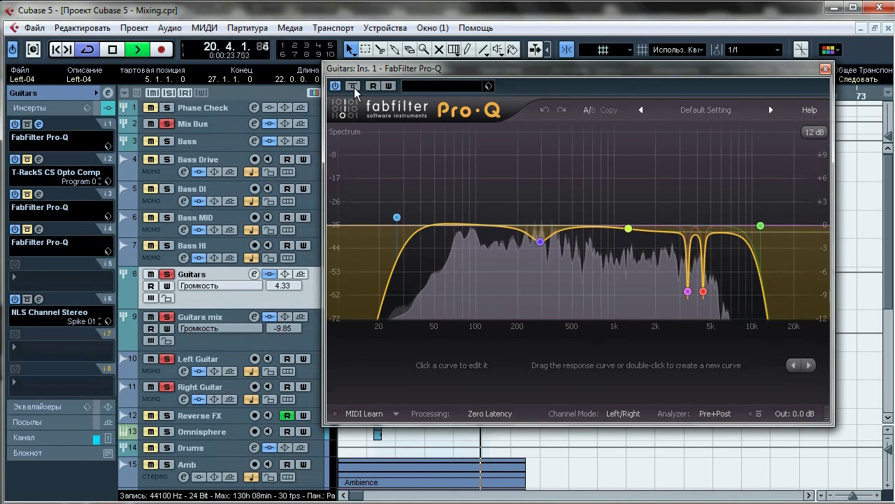
pyautogui.press('space')
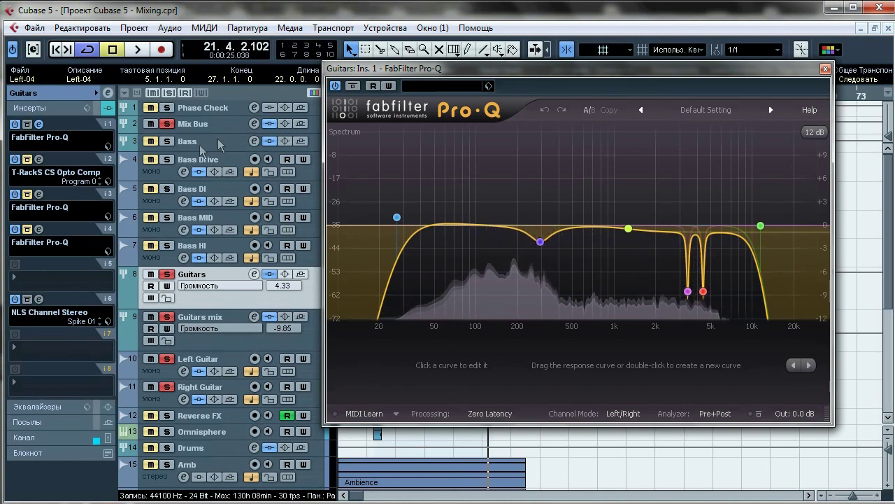
pyautogui.click(825, 69)
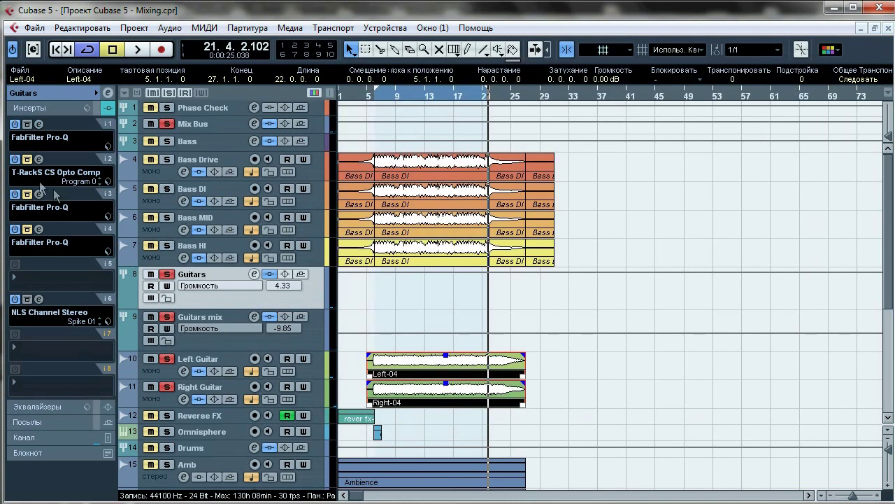
# Open T-RackS CS Opto Comp in insert 2 of the Guitars group and take it out of bypass during playback
pyautogui.click(39, 160)
pyautogui.moveTo(329, 139); pyautogui.dragTo(467, 123)
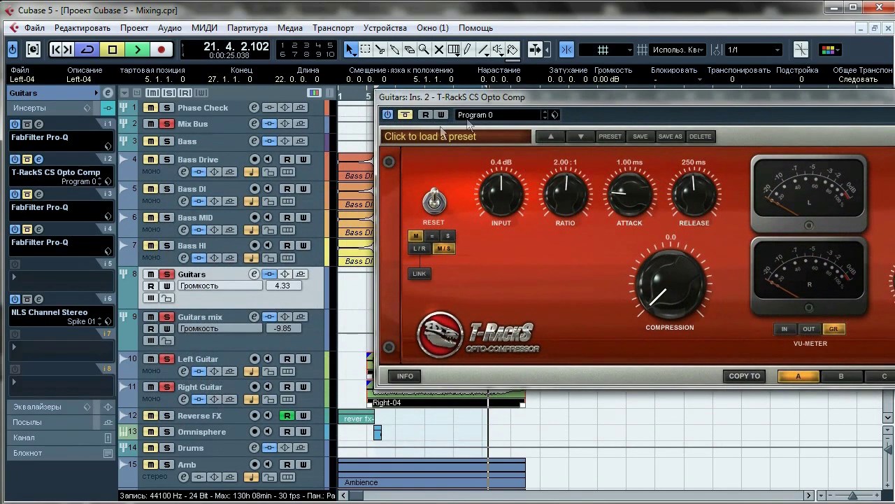
pyautogui.press('space')
pyautogui.moveTo(430, 98); pyautogui.dragTo(266, 94)
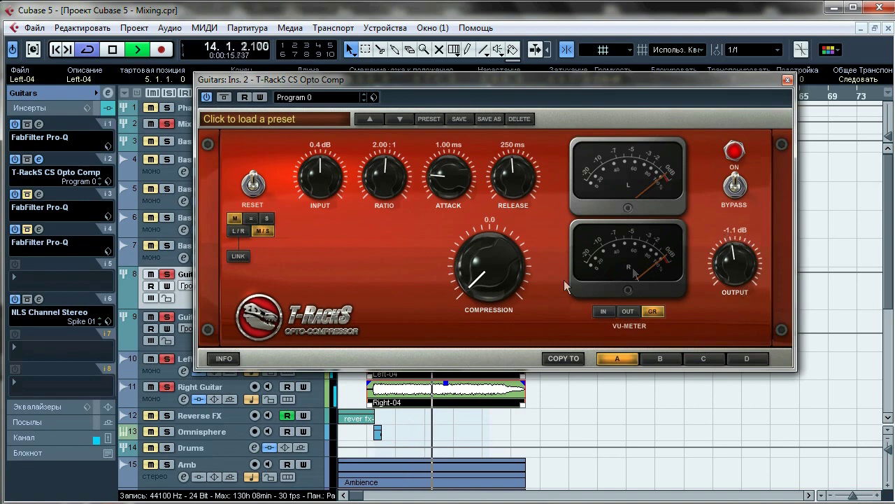
# Show the side-channel settings in T-RackS CS Opto Comp, compare the Guitars sound bypassed and active, and close the plug-in
pyautogui.click(267, 218)
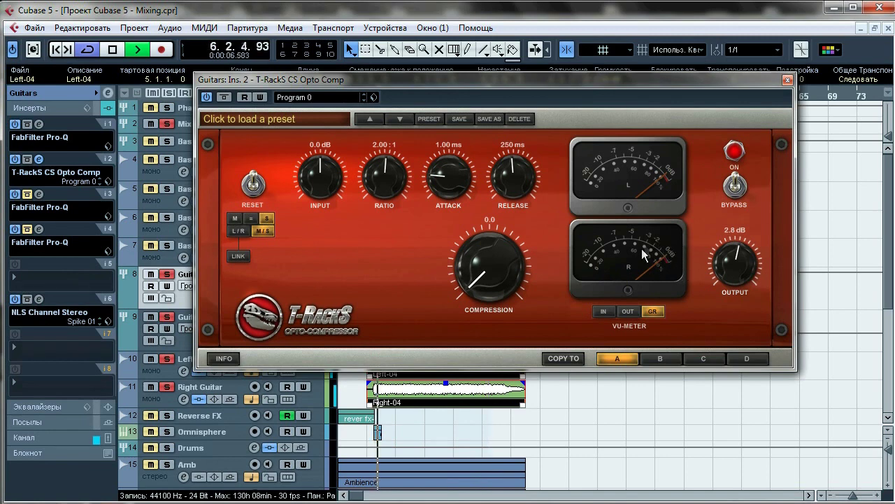
pyautogui.click(228, 98)
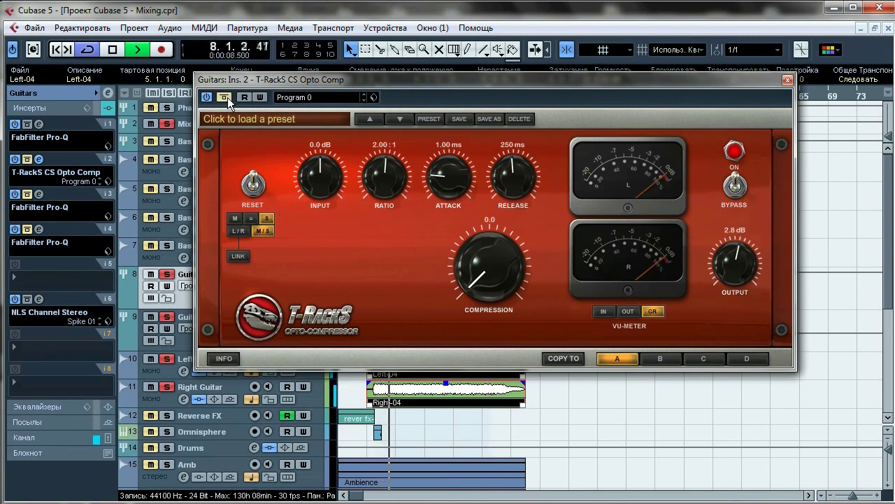
pyautogui.click(228, 99)
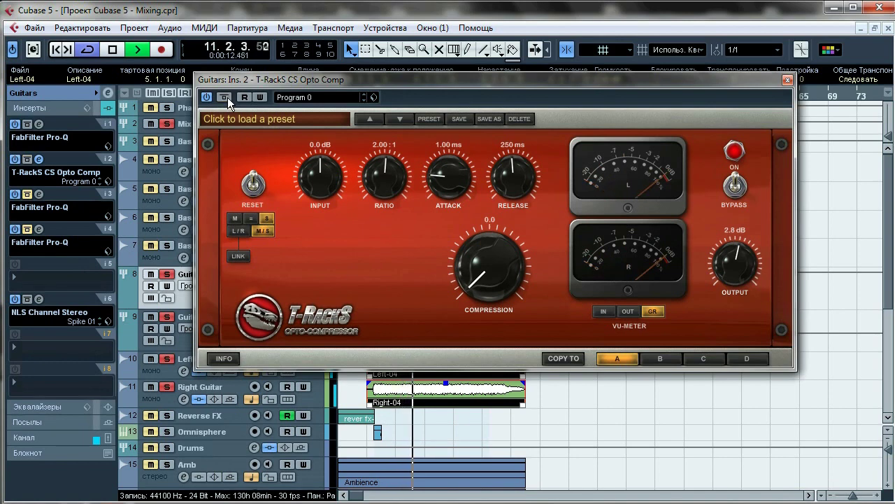
pyautogui.click(228, 98)
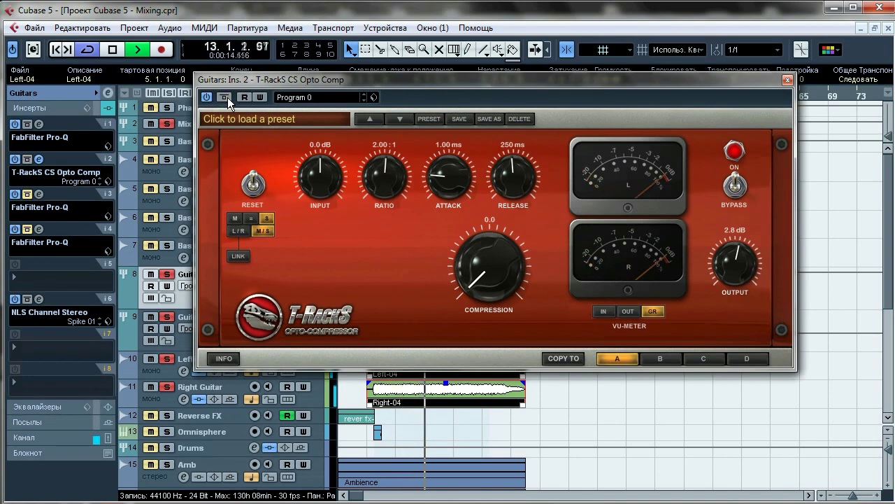
pyautogui.click(788, 79)
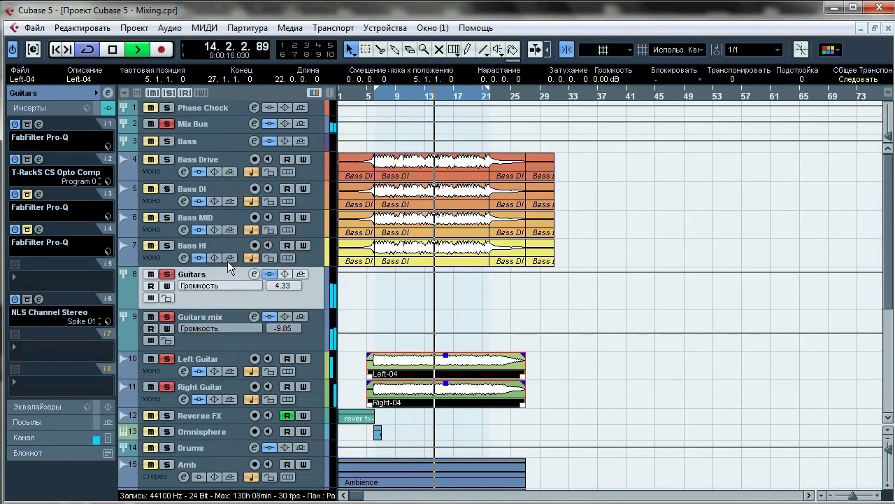
# Open FabFilter Pro-Q in insert 3 of the Guitars group, compare it active and bypassed during playback, leave it active and close it
pyautogui.click(40, 195)
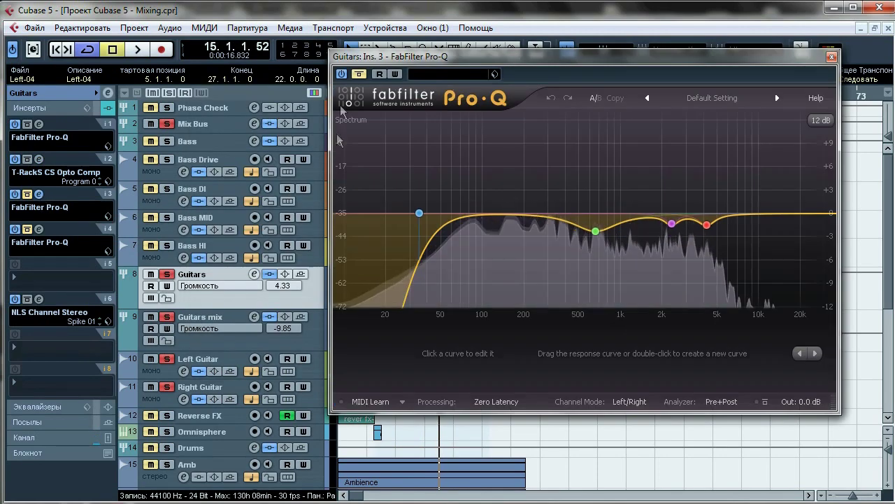
pyautogui.moveTo(396, 62); pyautogui.dragTo(346, 79)
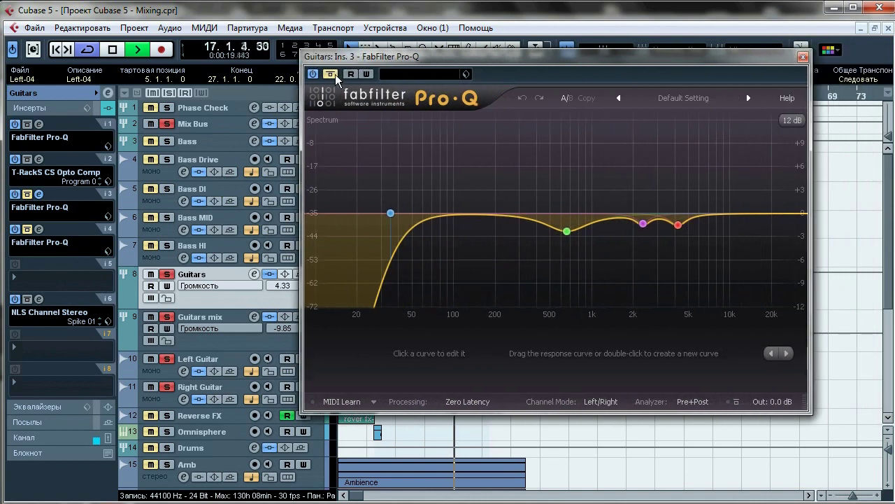
pyautogui.click(333, 74)
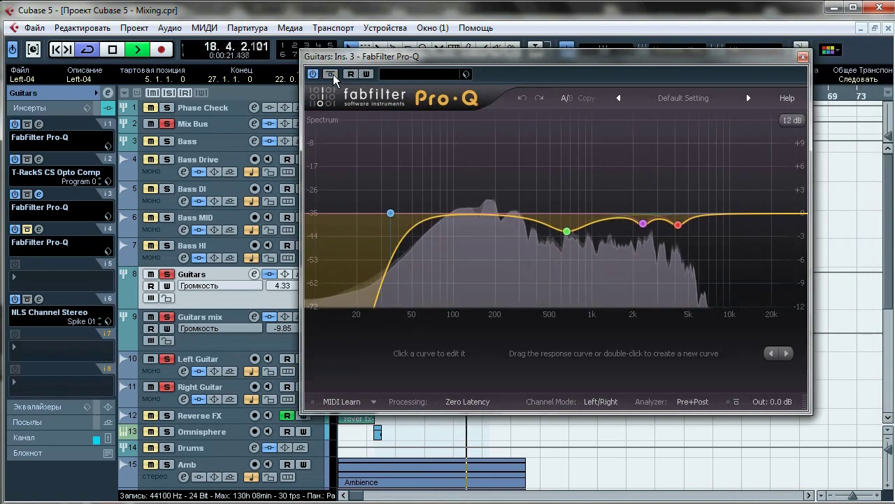
pyautogui.click(333, 74)
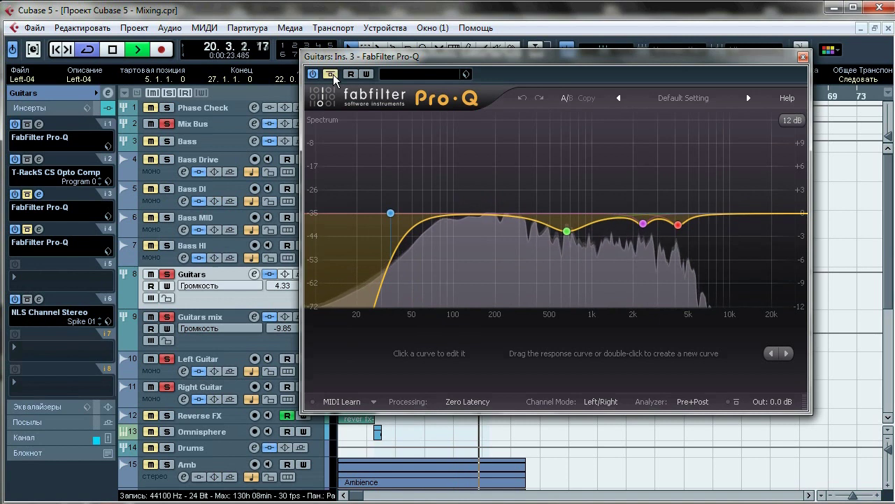
pyautogui.click(333, 74)
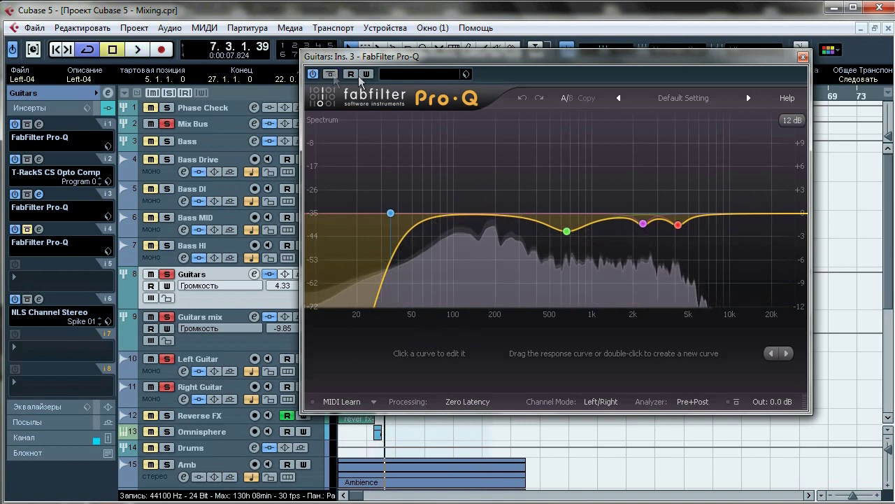
pyautogui.click(803, 57)
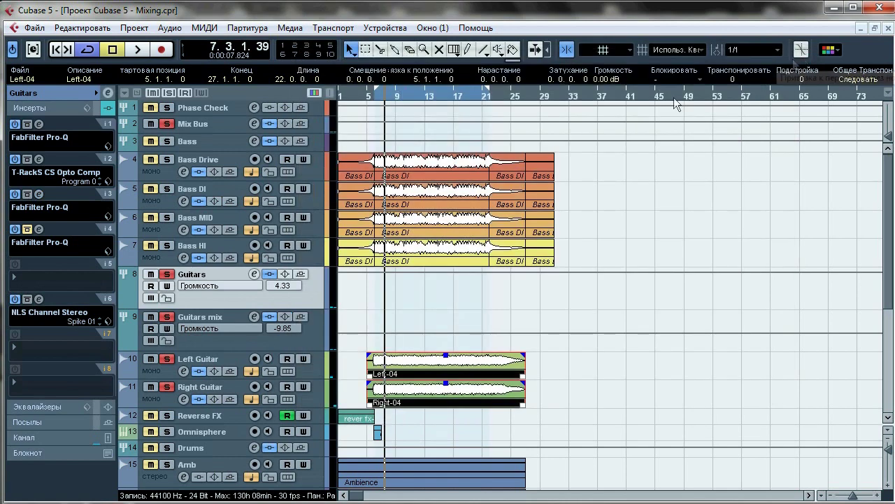
# Open FabFilter Pro-Q in insert 4 of Guitars, compare it active and bypassed during playback, leave it active, stop playback and close it
pyautogui.click(39, 229)
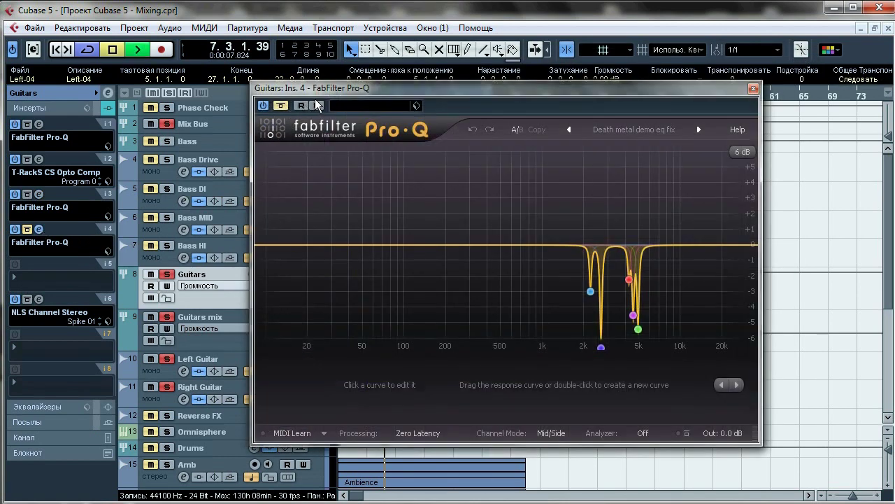
pyautogui.click(282, 106)
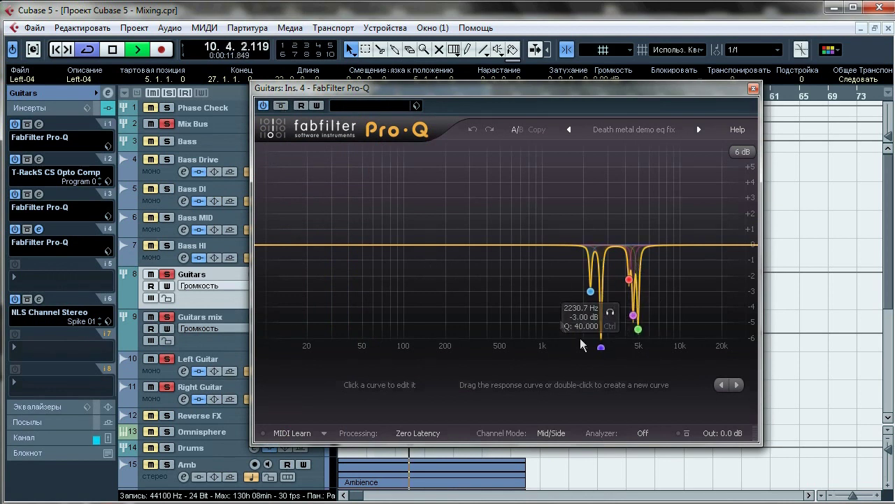
pyautogui.click(280, 106)
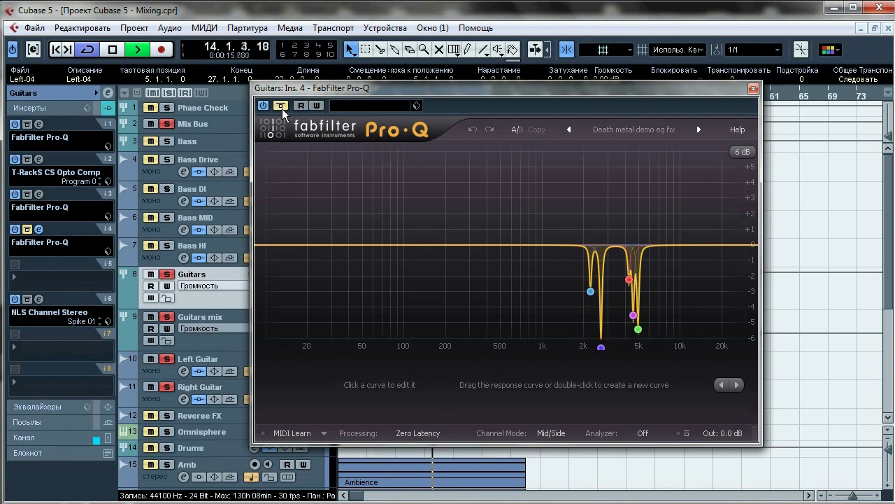
pyautogui.click(281, 105)
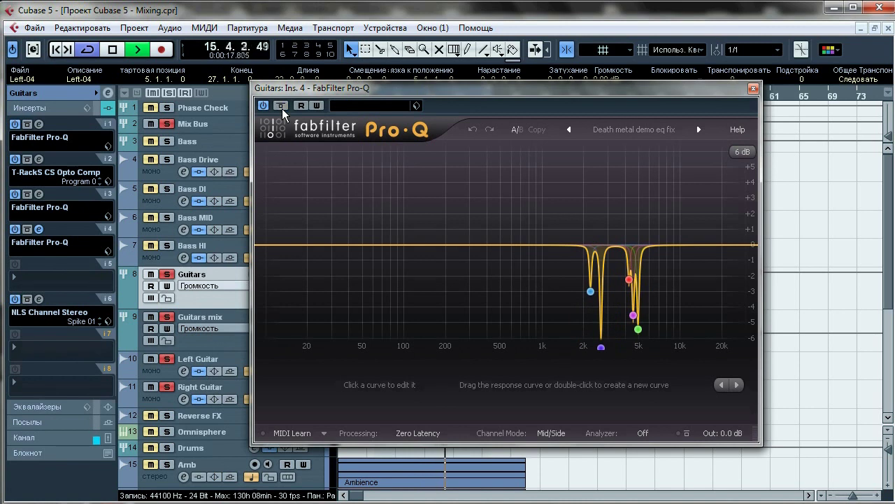
pyautogui.click(281, 106)
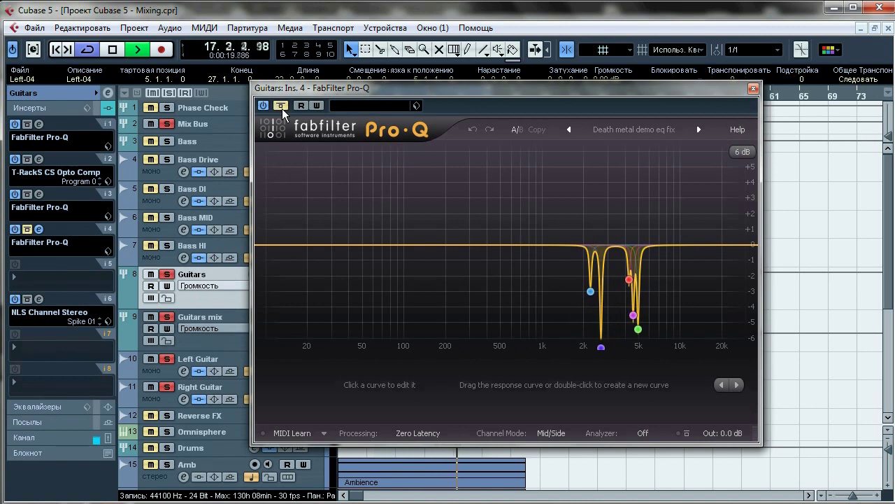
pyautogui.click(281, 106)
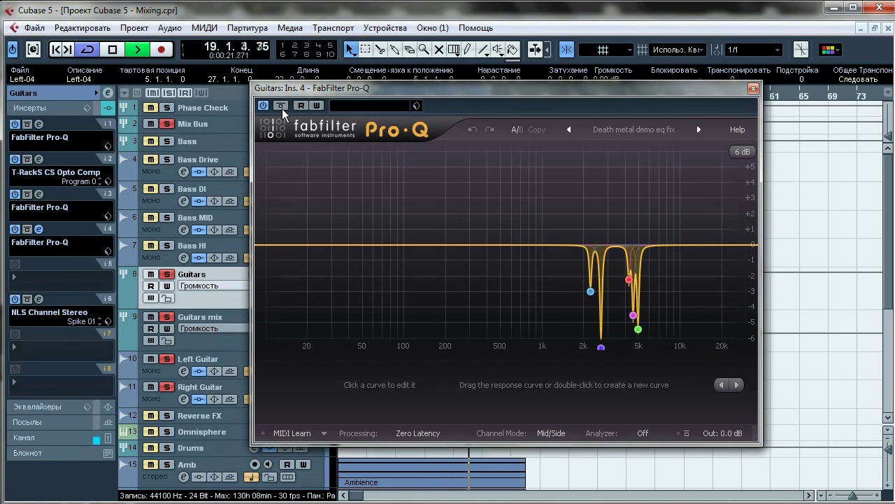
pyautogui.press('space')
pyautogui.click(754, 88)
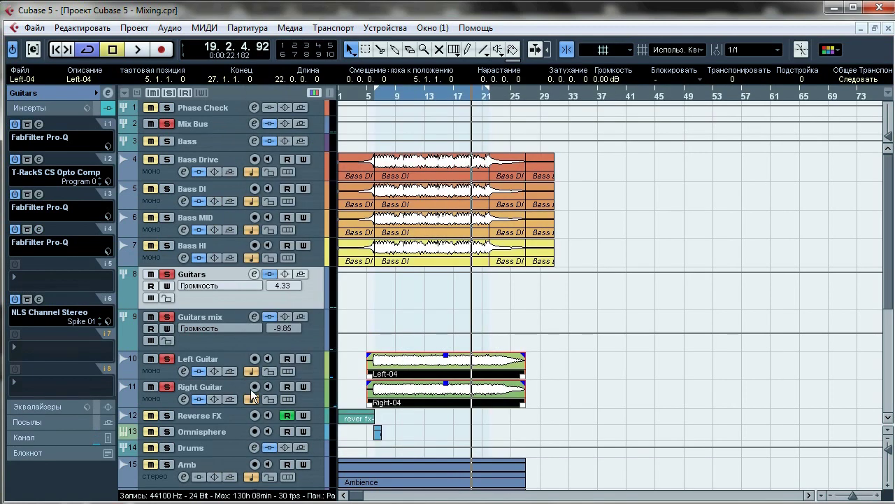
# Review the volume, panning and output routing of Left Guitar, Right Guitar, Guitars mix and the Guitars group
pyautogui.click(209, 364)
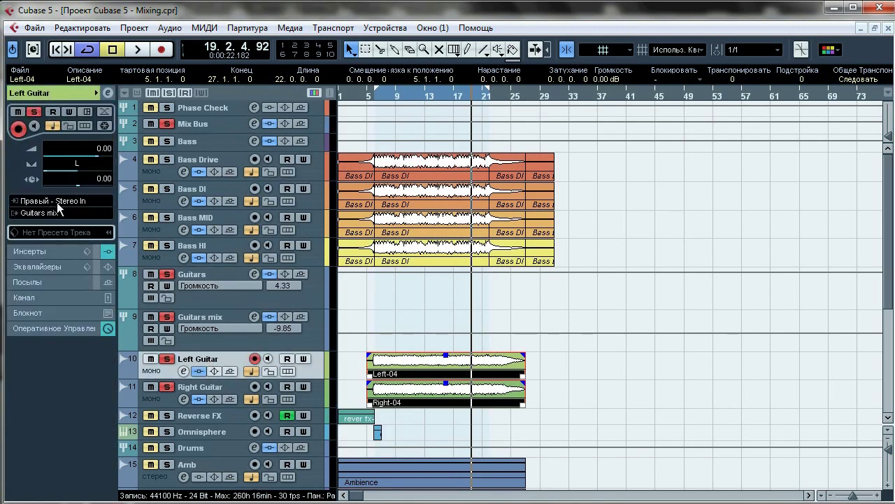
pyautogui.click(195, 379)
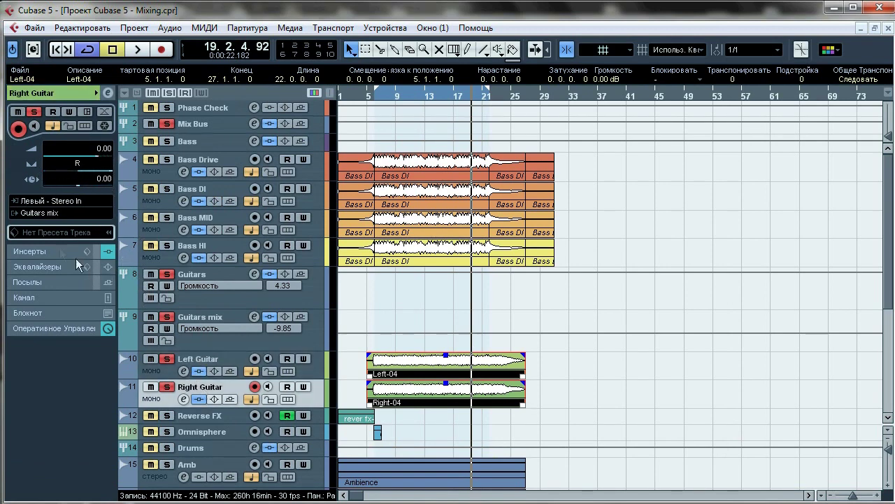
pyautogui.click(207, 318)
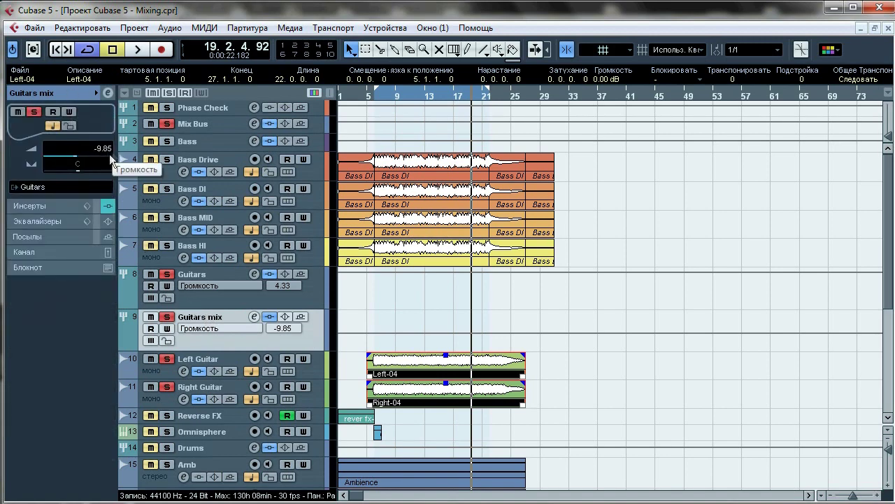
pyautogui.click(212, 301)
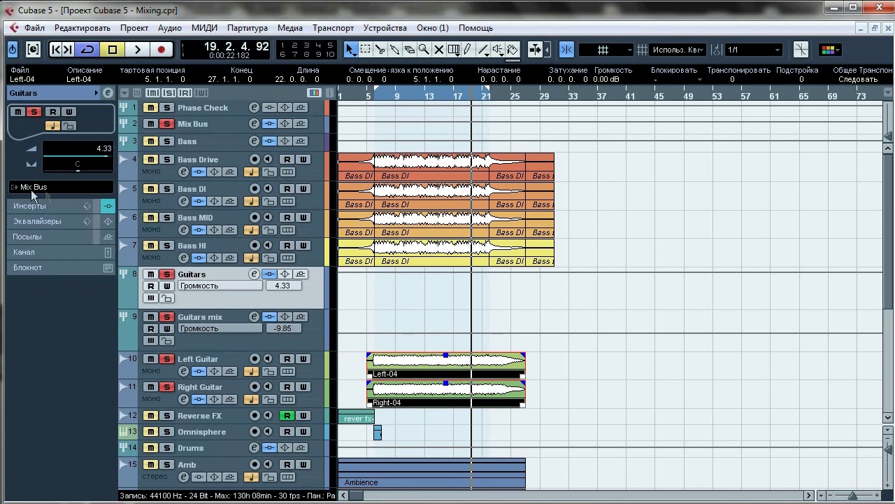
# Clear all solos, play the full mix, and bypass all inserts on Left Guitar, Right Guitar, Guitars mix and Guitars
pyautogui.click(168, 93)
pyautogui.press('space')
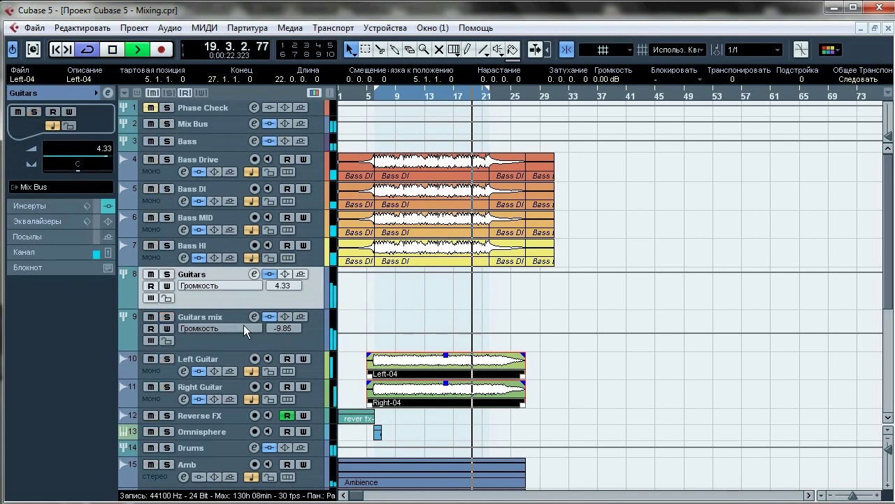
pyautogui.click(200, 372)
pyautogui.click(199, 399)
pyautogui.click(268, 317)
pyautogui.click(270, 274)
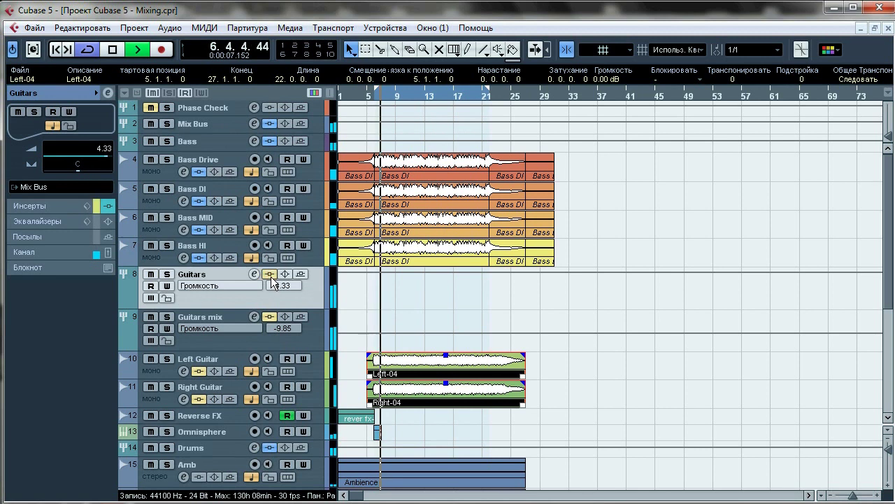
# Reactivate the inserts on Right Guitar, Left Guitar, Guitars mix and Guitars one by one during playback, and stop playback
pyautogui.click(200, 399)
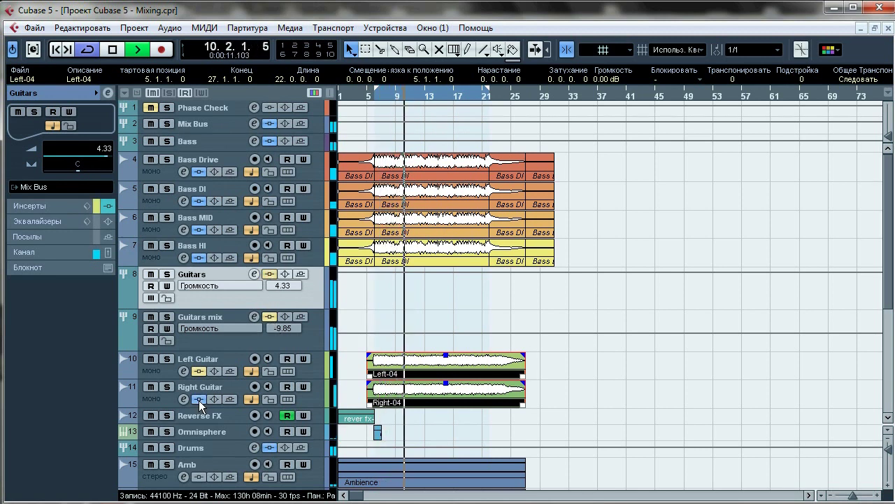
pyautogui.click(200, 371)
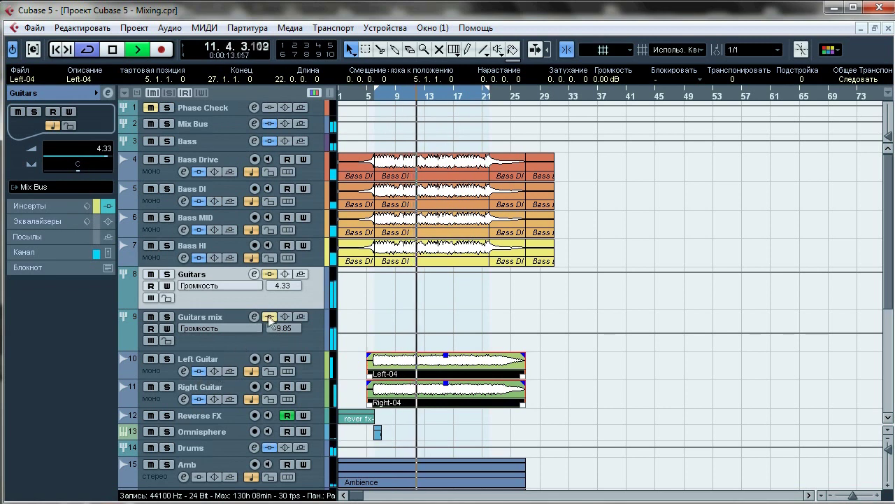
pyautogui.click(270, 317)
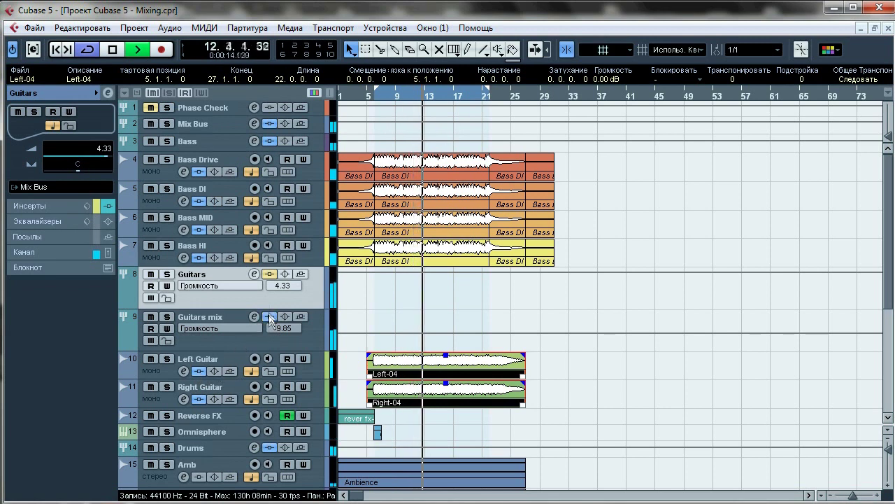
pyautogui.click(270, 274)
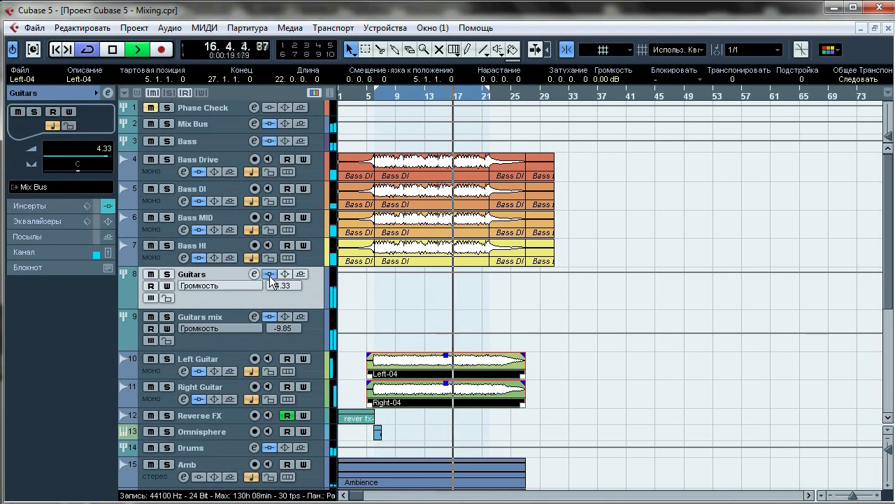
pyautogui.press('space')
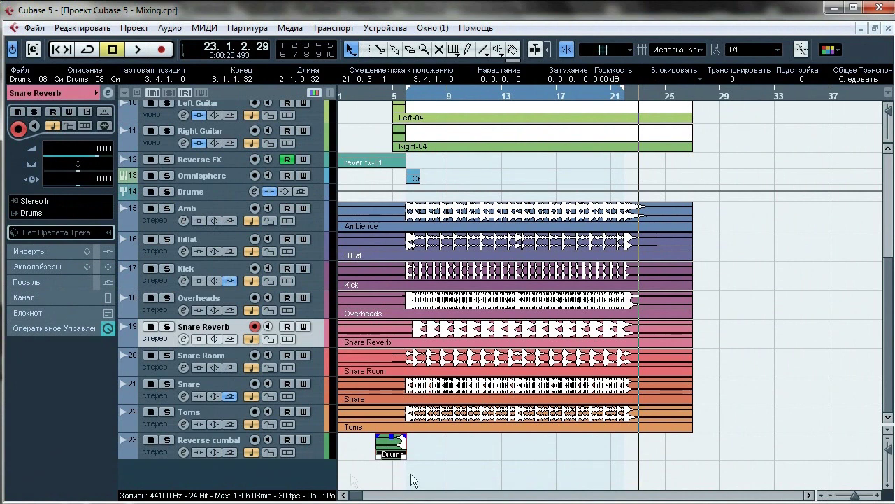
# Deselect all events, solo the Drums group, and listen to the drums from bar 5 before stopping playback
pyautogui.click(446, 473)
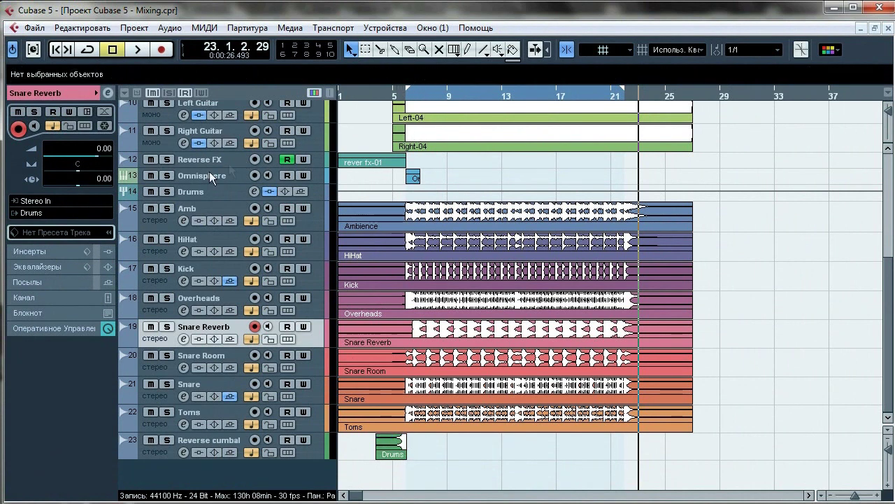
pyautogui.click(165, 194)
pyautogui.click(394, 97)
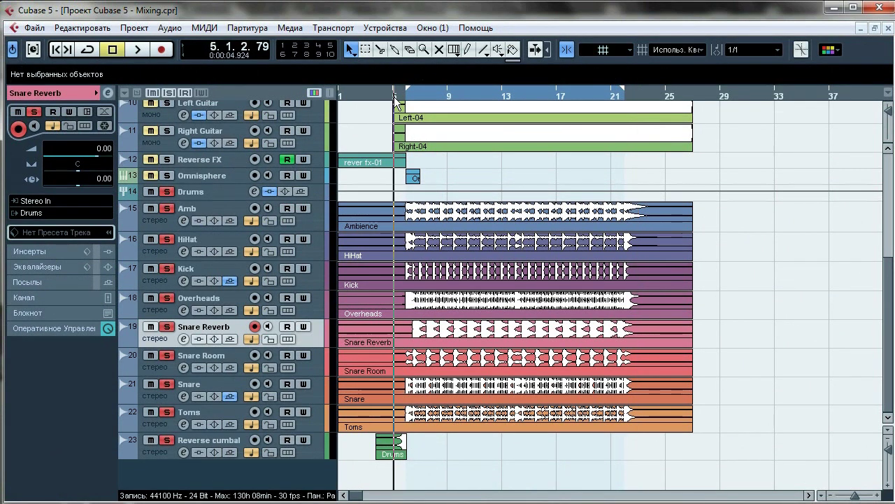
pyautogui.press('space')
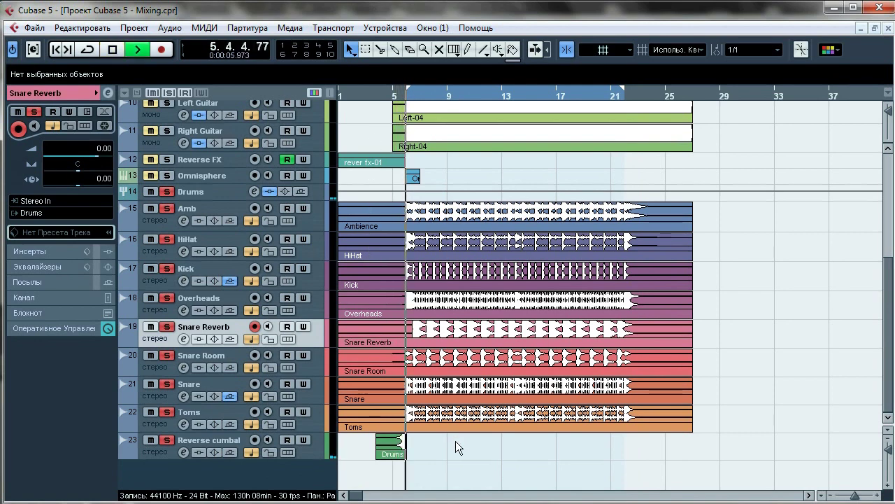
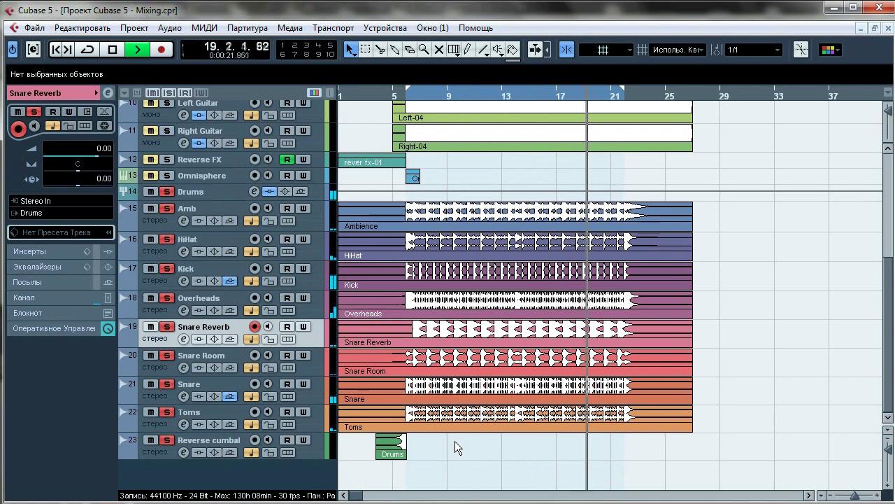
pyautogui.press('space')
# Review the volume, panning and output routing of each drum track from Amb down to Toms
pyautogui.click(194, 216)
pyautogui.click(195, 244)
pyautogui.click(196, 275)
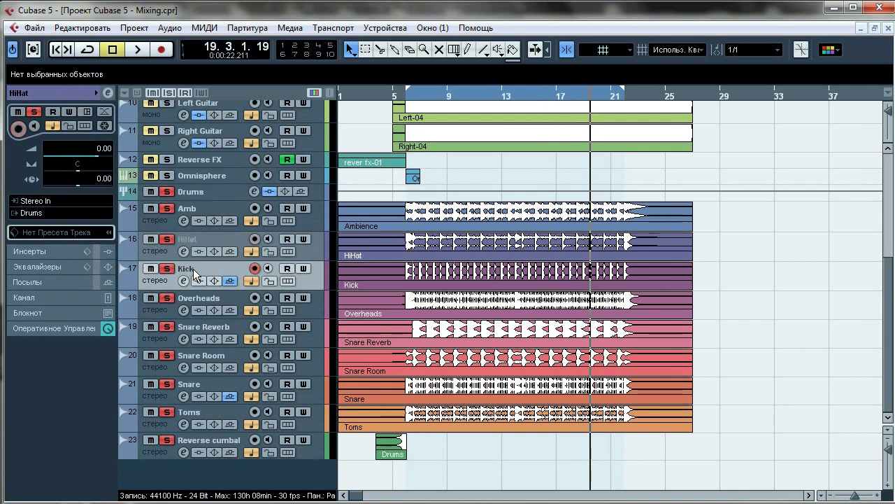
pyautogui.click(196, 300)
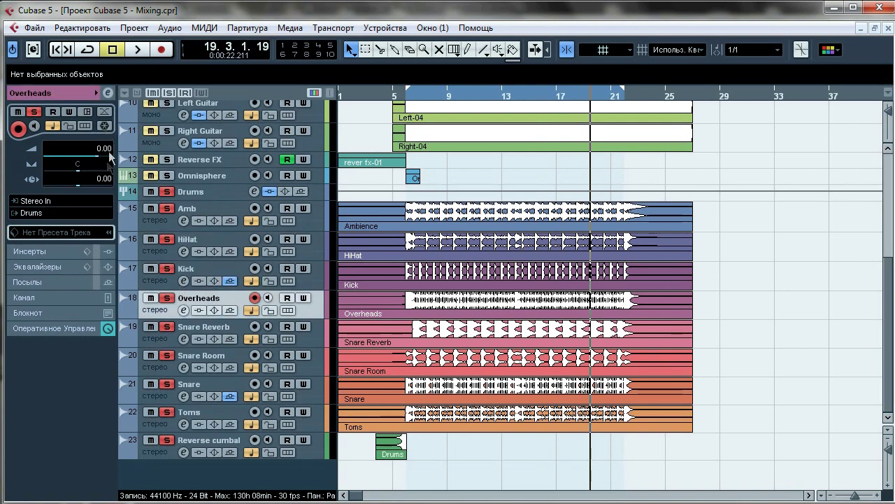
pyautogui.click(211, 337)
pyautogui.click(212, 361)
pyautogui.click(212, 388)
pyautogui.click(213, 415)
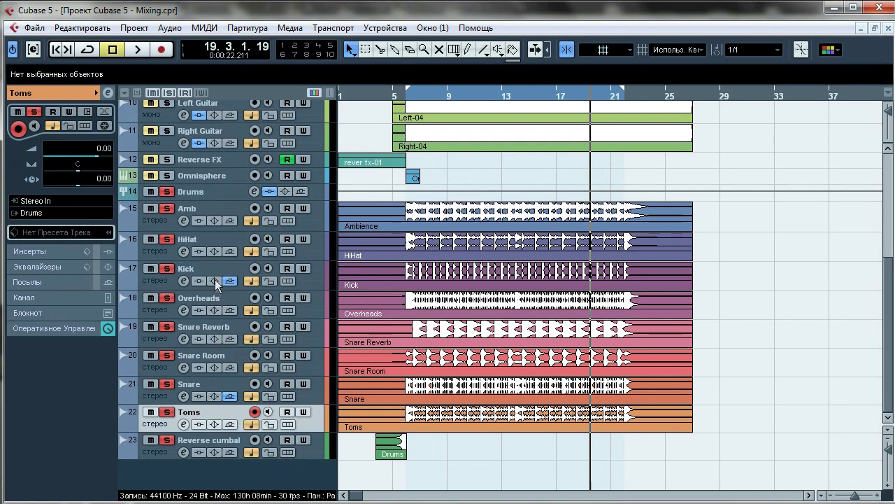
# Show the inserts section and check the insert slots of every drum track from Amb to Toms
pyautogui.click(199, 221)
pyautogui.click(42, 251)
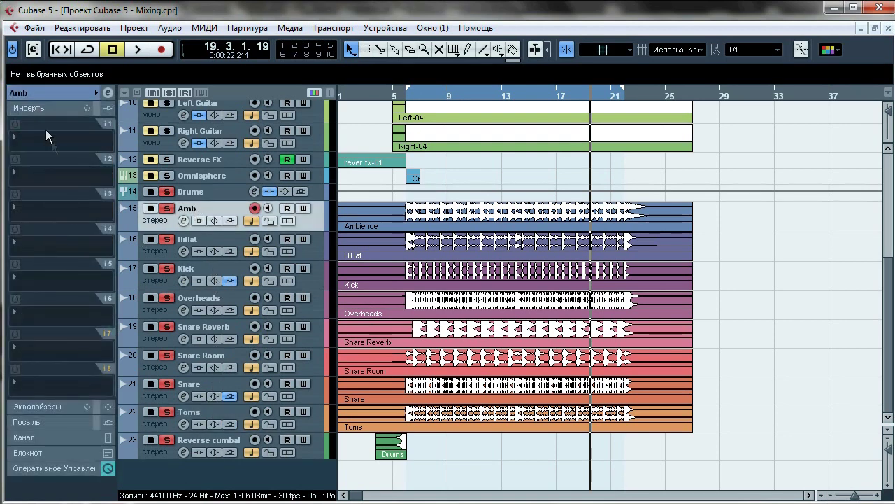
pyautogui.click(203, 238)
pyautogui.click(203, 270)
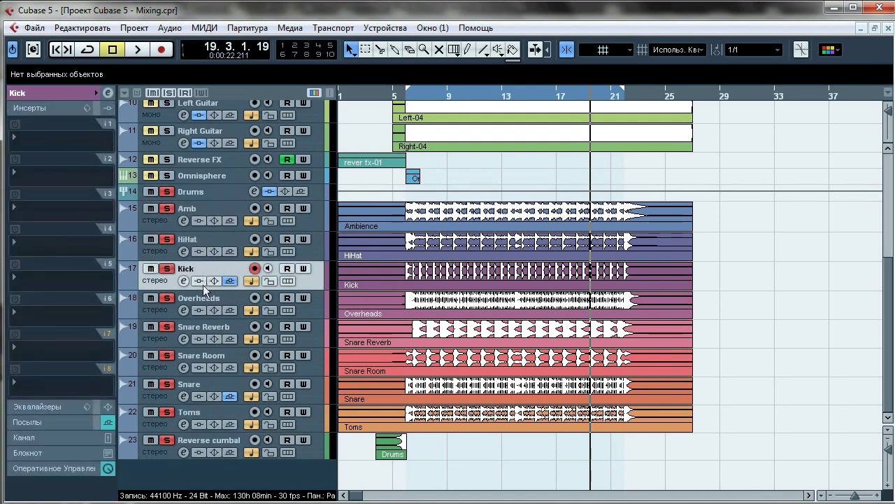
pyautogui.click(203, 300)
pyautogui.click(204, 325)
pyautogui.click(206, 351)
pyautogui.click(206, 383)
pyautogui.click(205, 411)
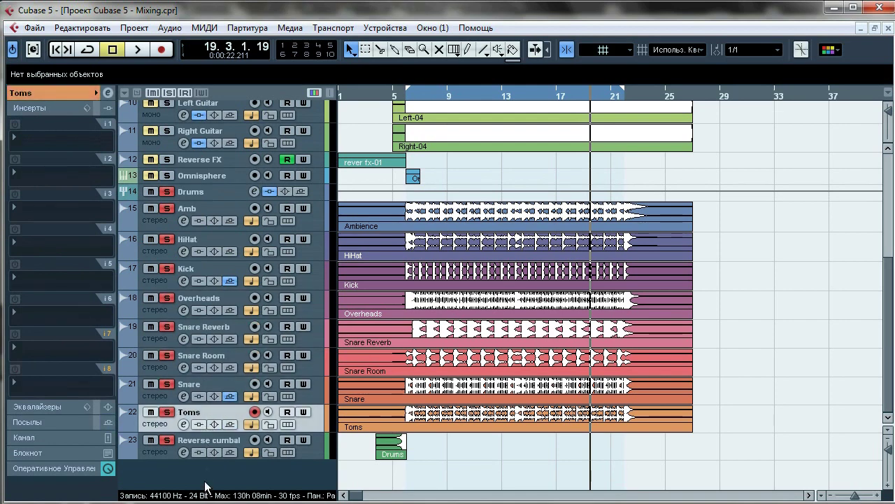
# Select all drum tracks from Amb through Toms together and show their volume and output routing
pyautogui.click(200, 207)
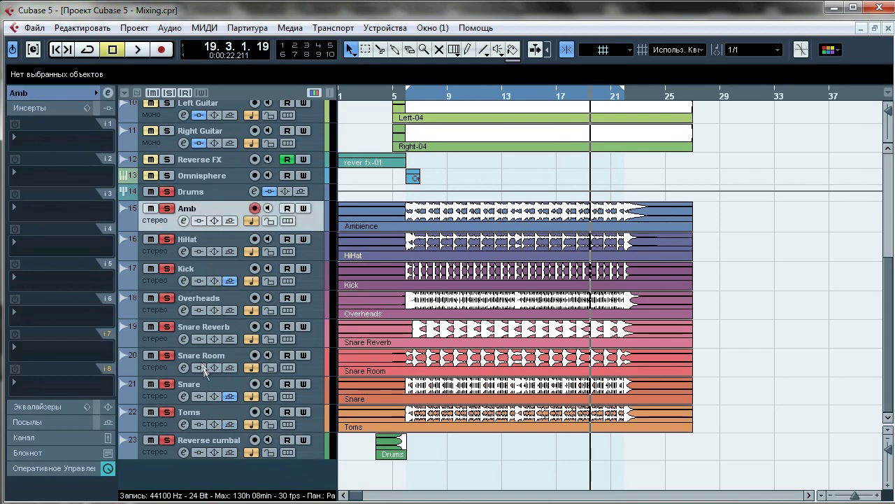
pyautogui.keyDown('shift'); pyautogui.click(206, 409); pyautogui.keyUp('shift')
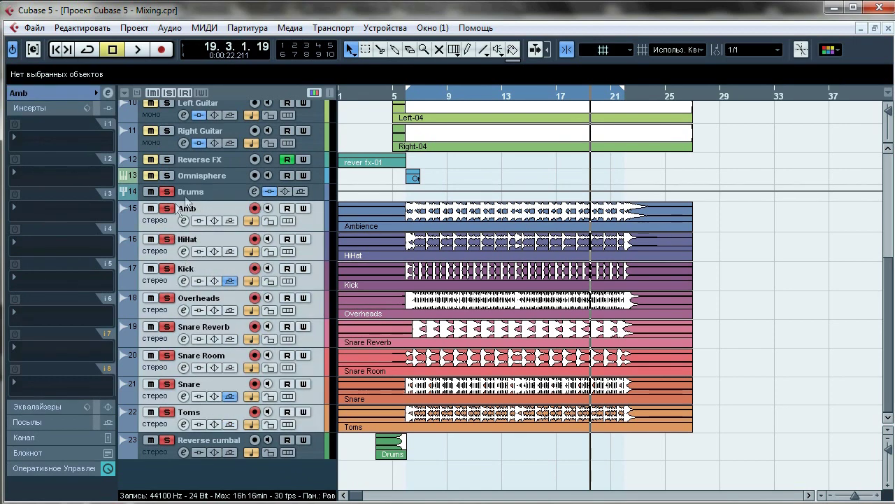
pyautogui.click(63, 106)
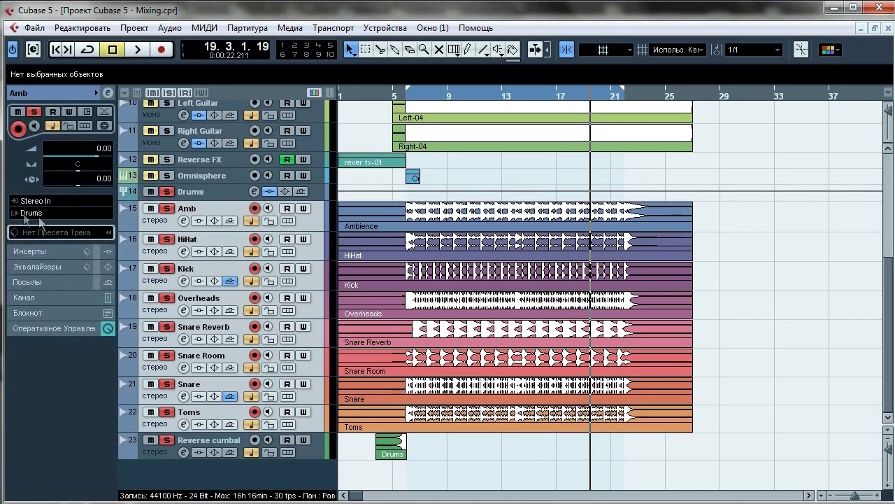
# Select the Drums group track and examine its insert plug-ins
pyautogui.moveTo(891, 361); pyautogui.dragTo(883, 251)
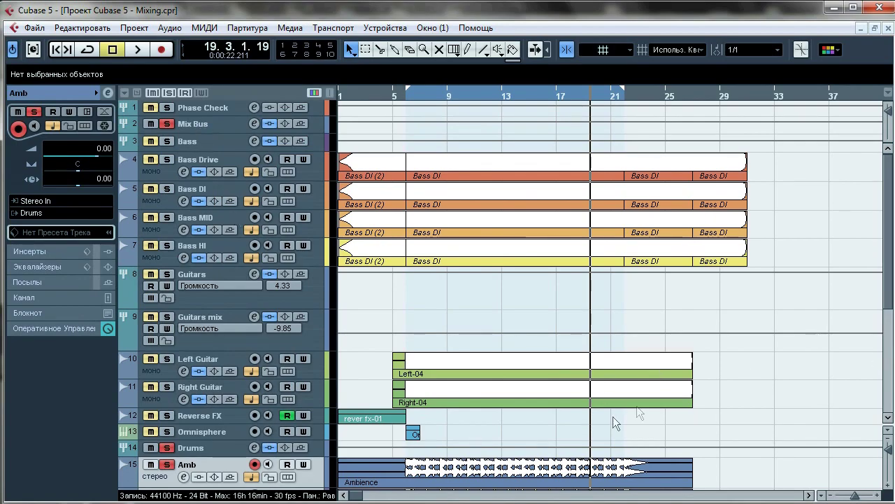
pyautogui.click(221, 445)
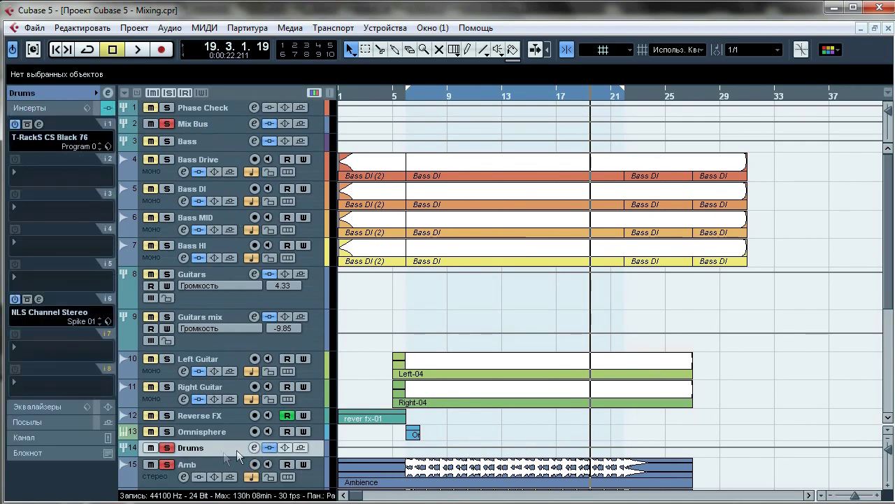
pyautogui.scroll(-5, 736, 264)
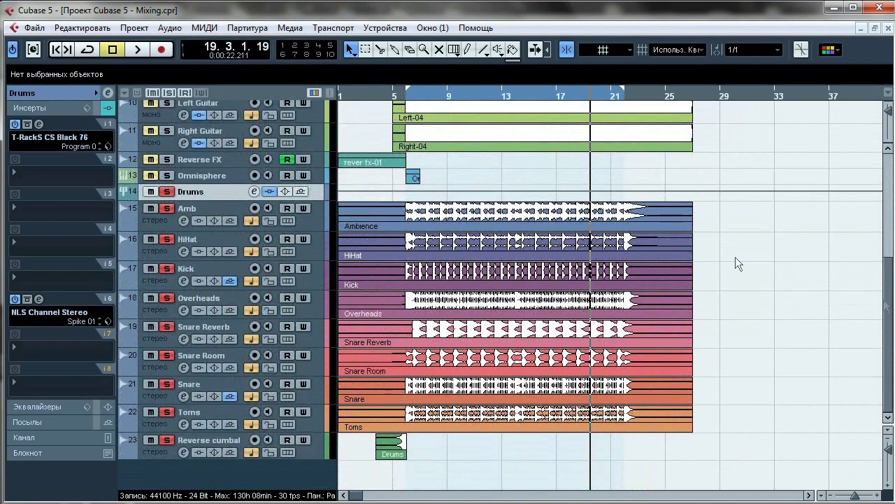
# Play the drums from bar 6 with the Drums group's T-RackS CS Black 76 open, compare it bypassed and active, stop playback and close it
pyautogui.click(411, 96)
pyautogui.click(38, 123)
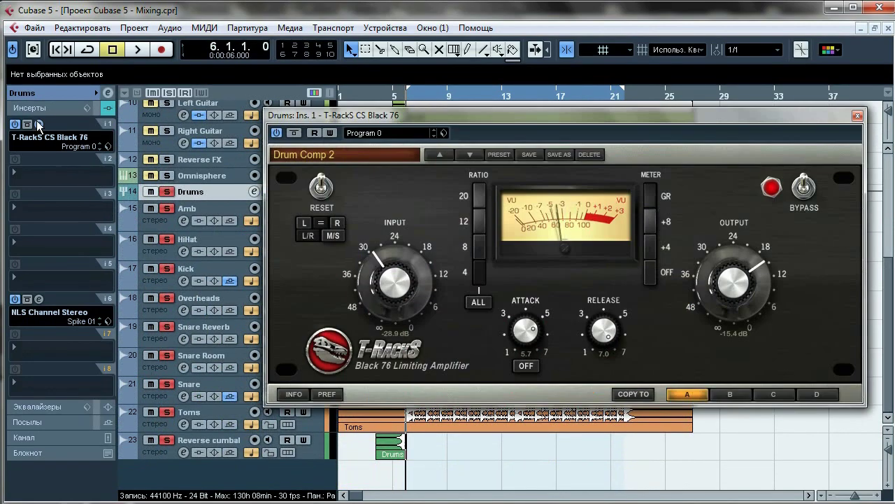
pyautogui.press('space')
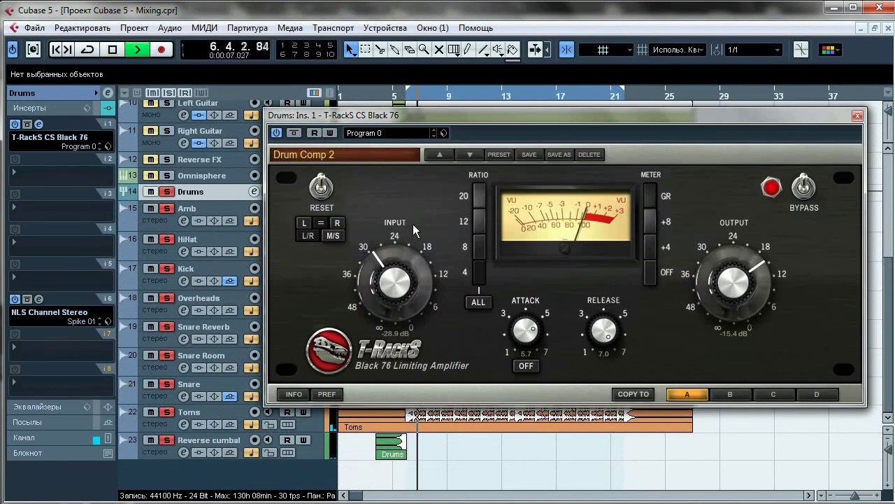
pyautogui.click(279, 133)
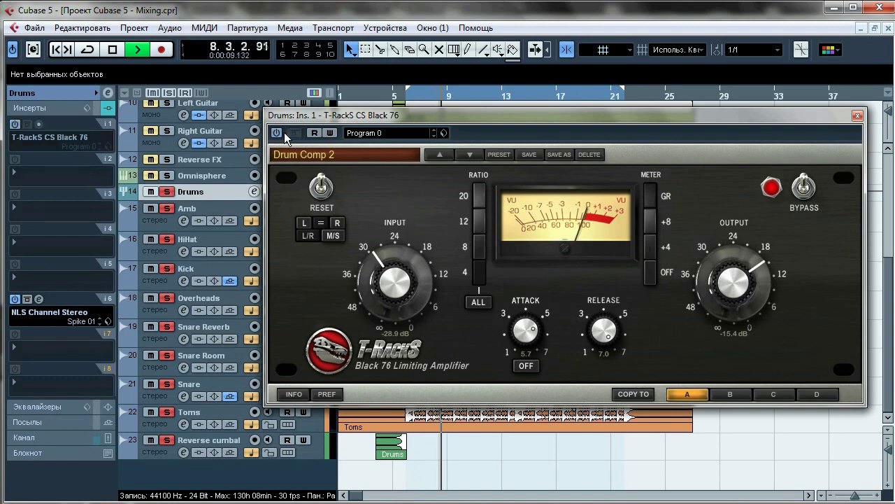
pyautogui.click(277, 133)
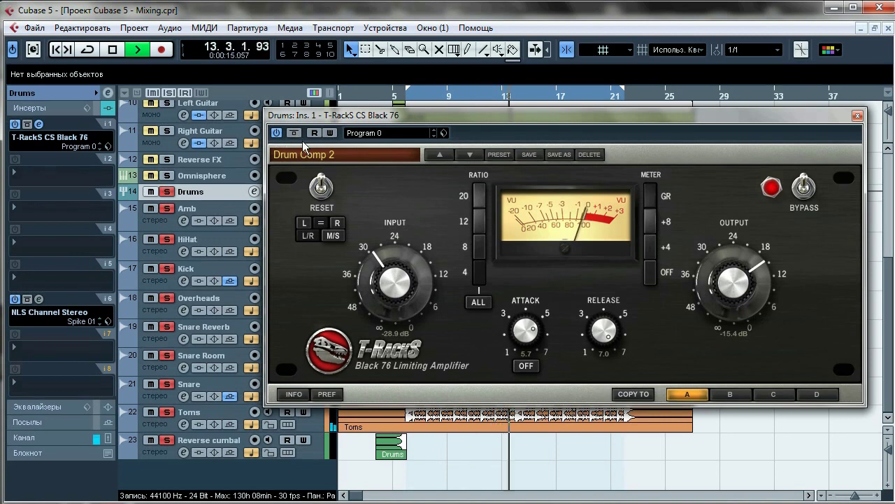
pyautogui.press('space')
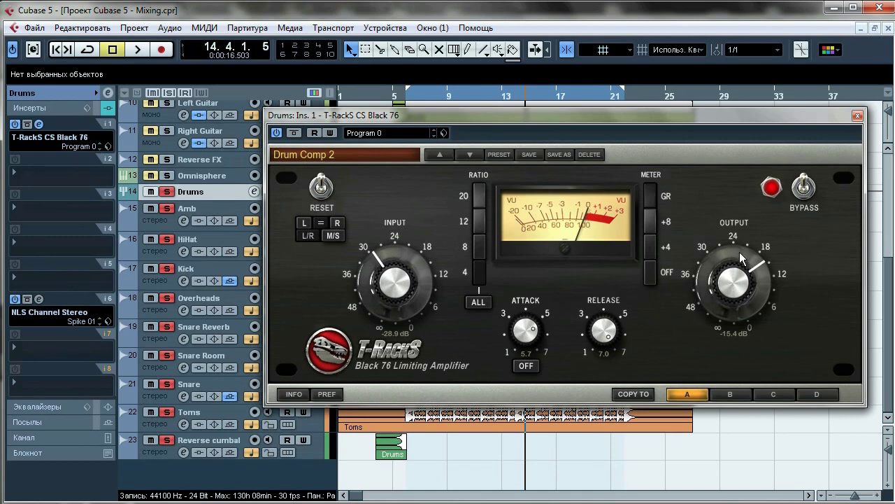
pyautogui.click(858, 116)
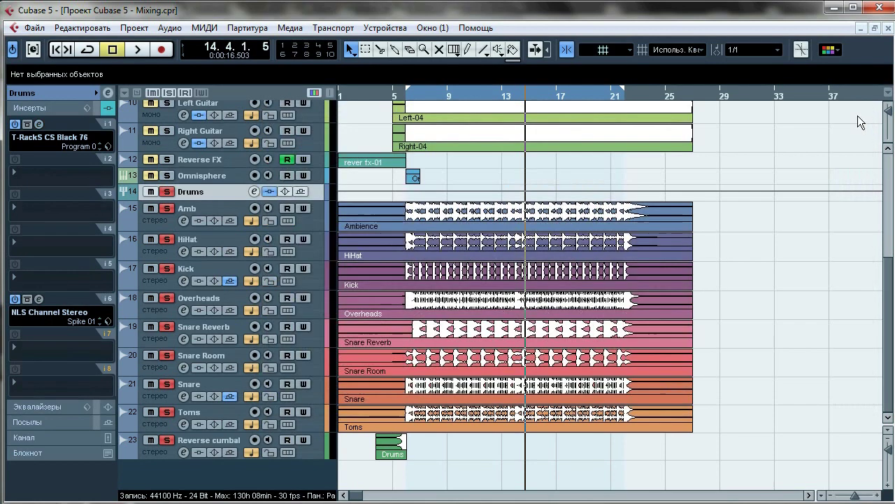
# Check the Drums group's volume, panning and output routing, and return to its inserts
pyautogui.click(57, 97)
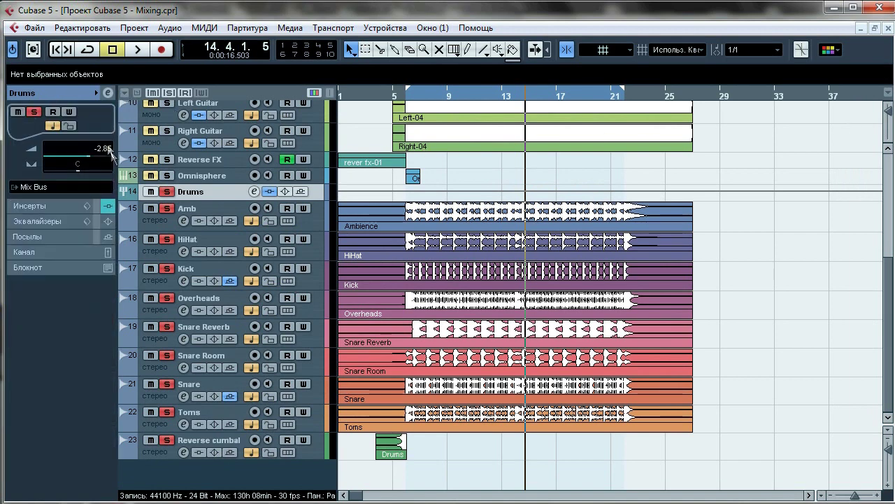
pyautogui.click(50, 203)
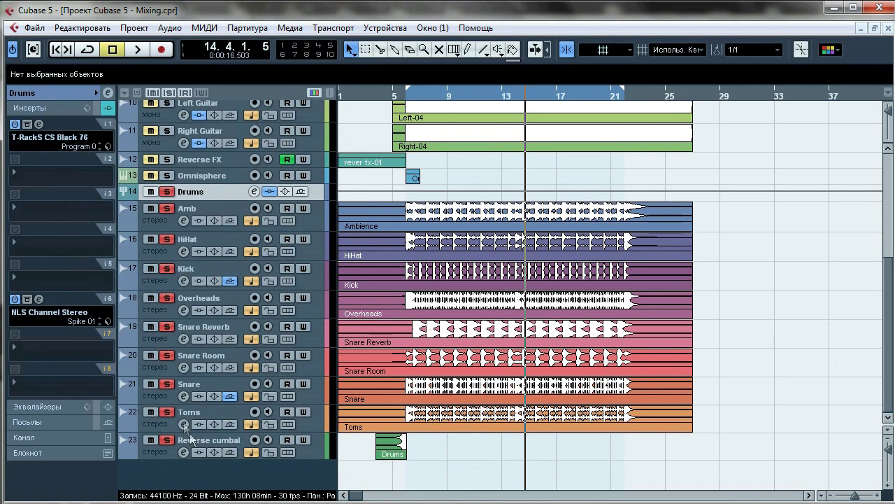
# Select the Kick and Snare tracks together and show the sends section
pyautogui.click(201, 266)
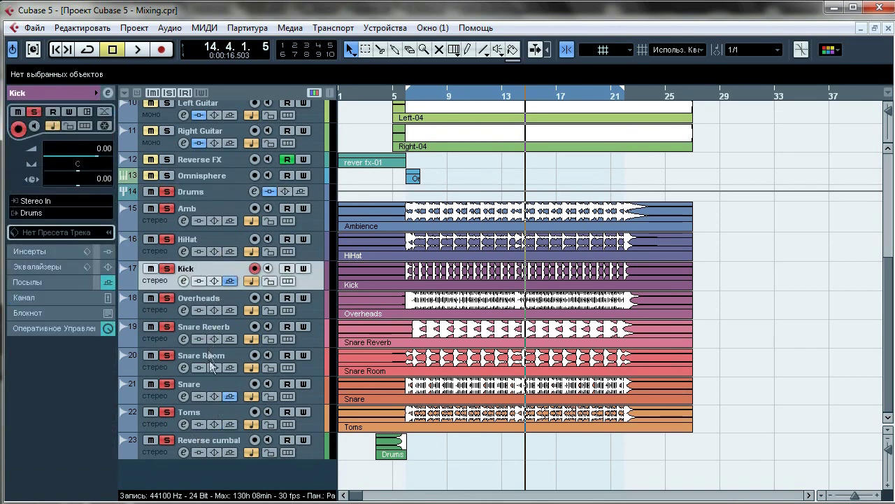
pyautogui.keyDown('ctrl'); pyautogui.click(209, 385); pyautogui.keyUp('ctrl')
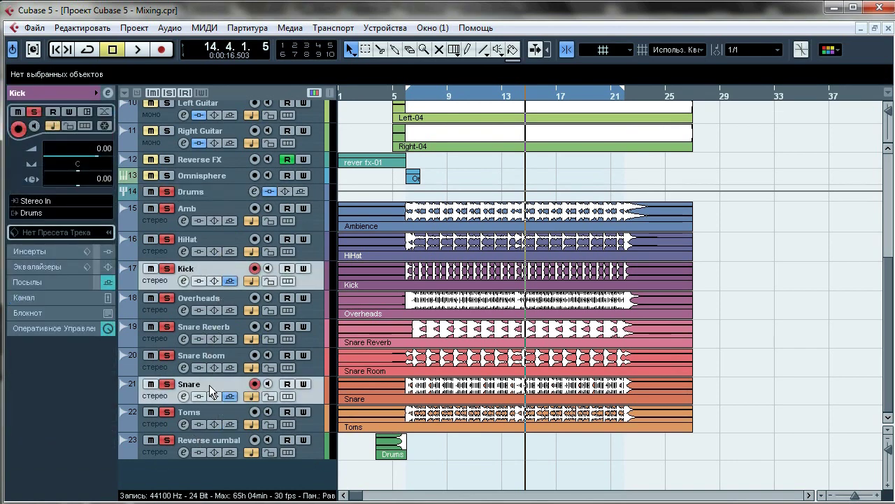
pyautogui.click(36, 280)
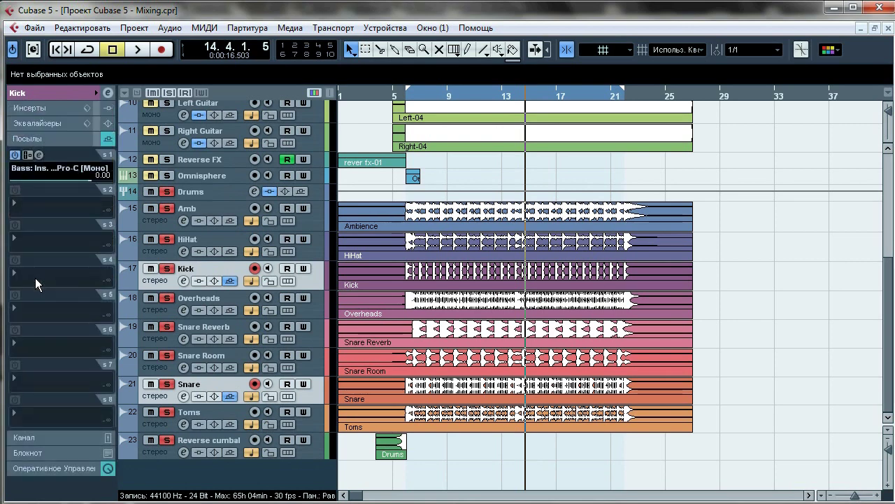
# Open the bass FabFilter Pro-C from the Kick's send and watch its side-chain compression during playback, then stop and close it
pyautogui.click(38, 156)
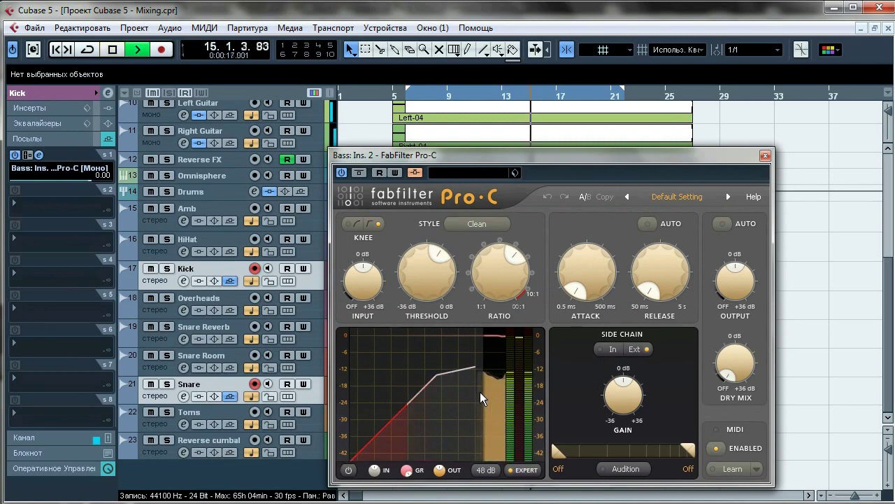
pyautogui.moveTo(480, 392)
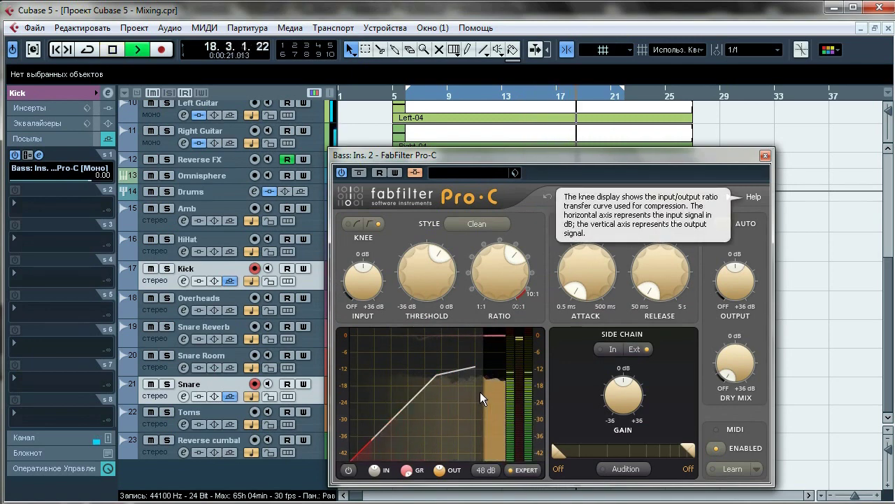
pyautogui.press('space')
pyautogui.click(766, 157)
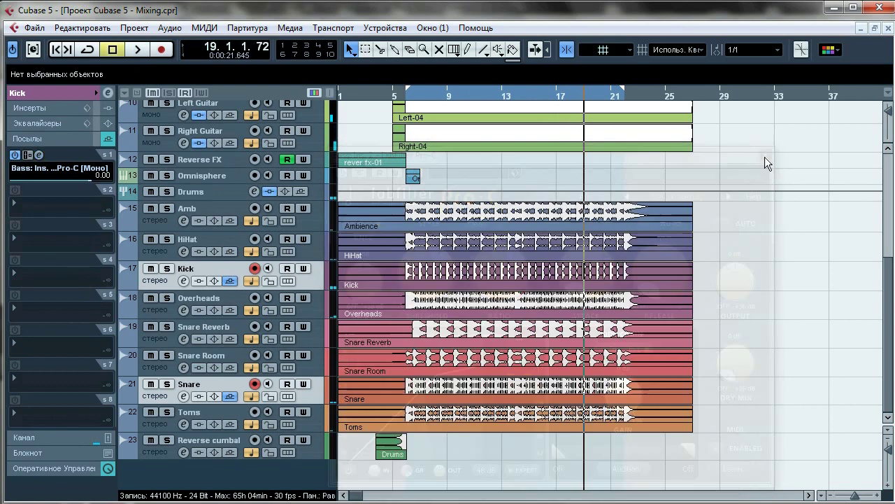
# Listen to the Amb track in solo from bar 6, then remove its solo
pyautogui.click(168, 209)
pyautogui.click(186, 209)
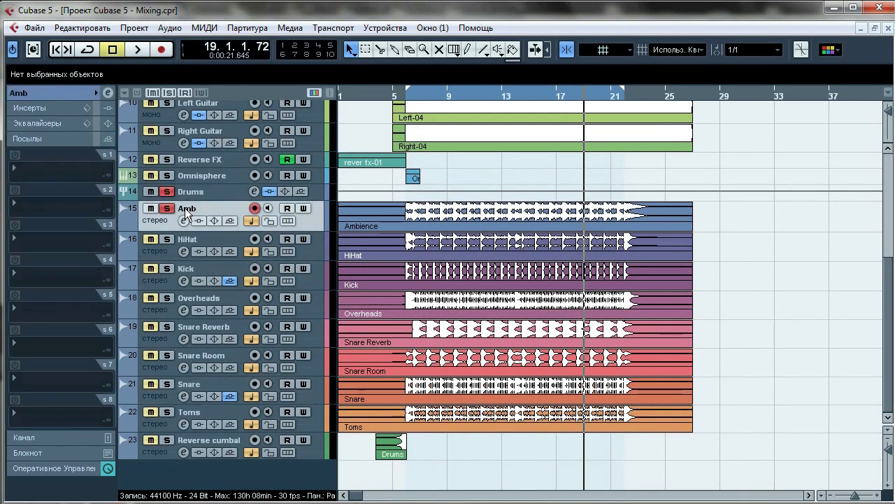
pyautogui.click(408, 98)
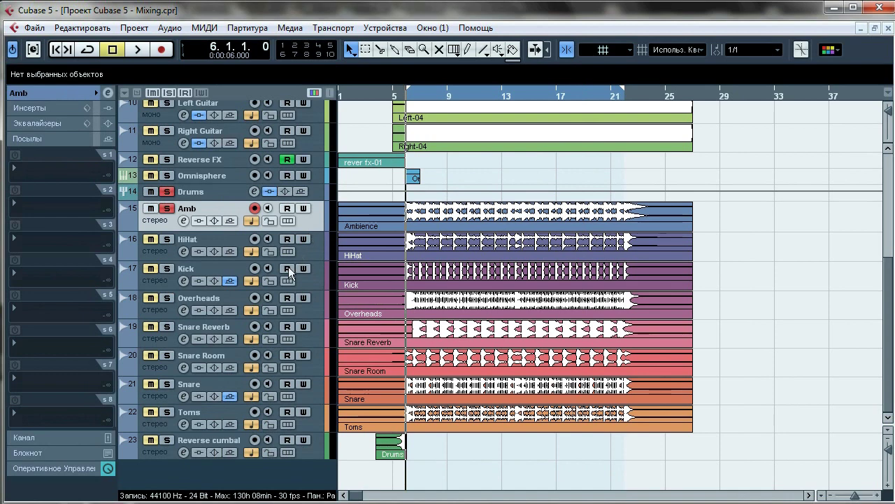
pyautogui.press('space')
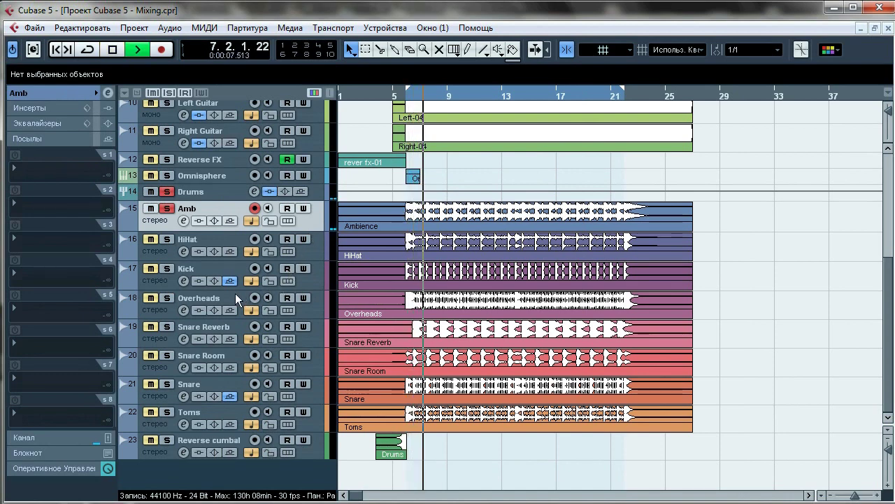
pyautogui.click(166, 208)
# Audition the HiHat, Kick and Overheads tracks in solo one after another during playback
pyautogui.click(167, 238)
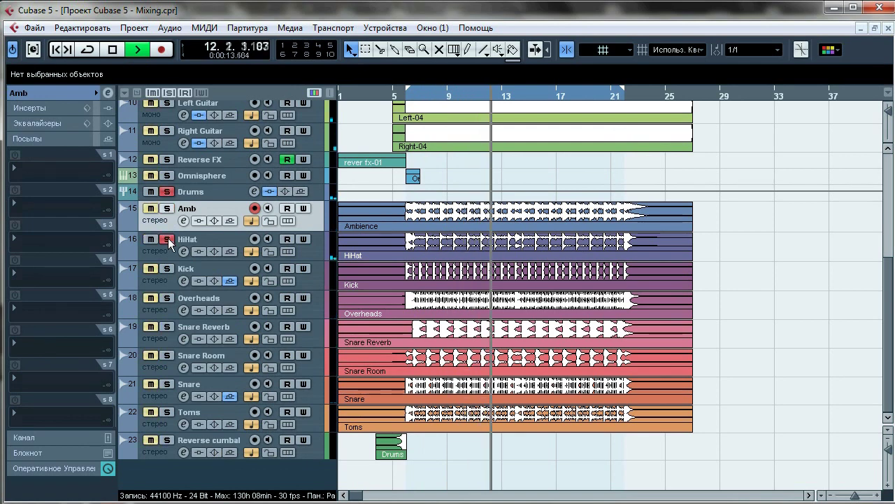
pyautogui.click(167, 239)
pyautogui.click(167, 268)
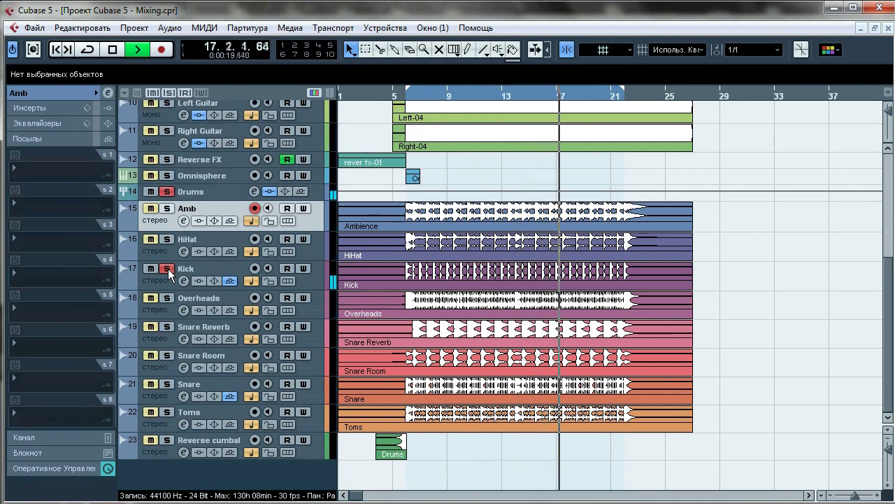
pyautogui.click(168, 268)
pyautogui.click(167, 298)
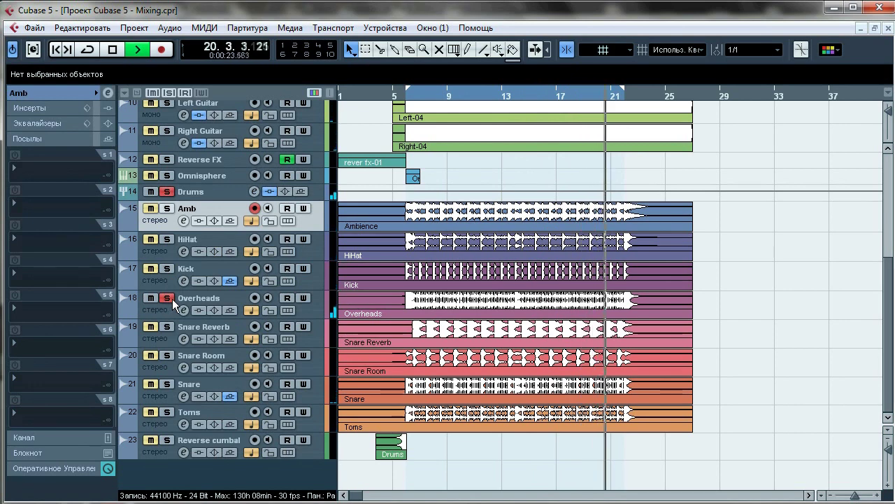
pyautogui.click(172, 298)
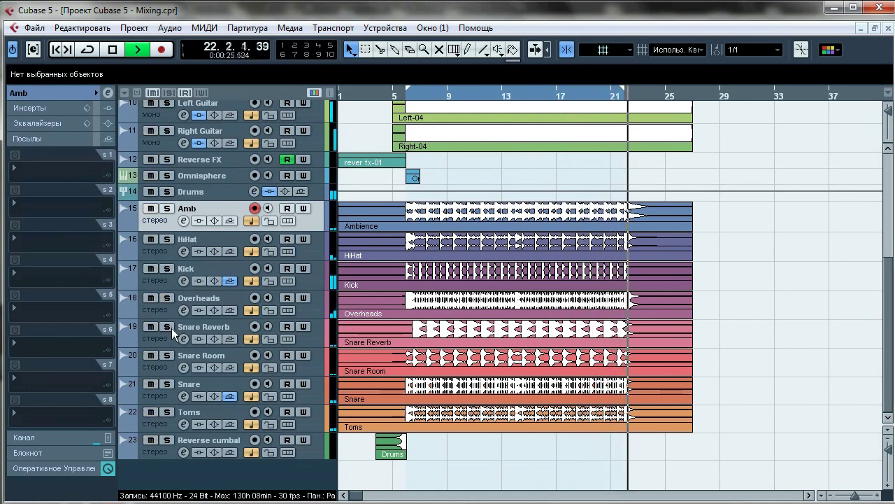
# Audition the Snare Reverb and Snare Room tracks in solo, restarting from bar 6 with cycle playback enabled
pyautogui.click(169, 327)
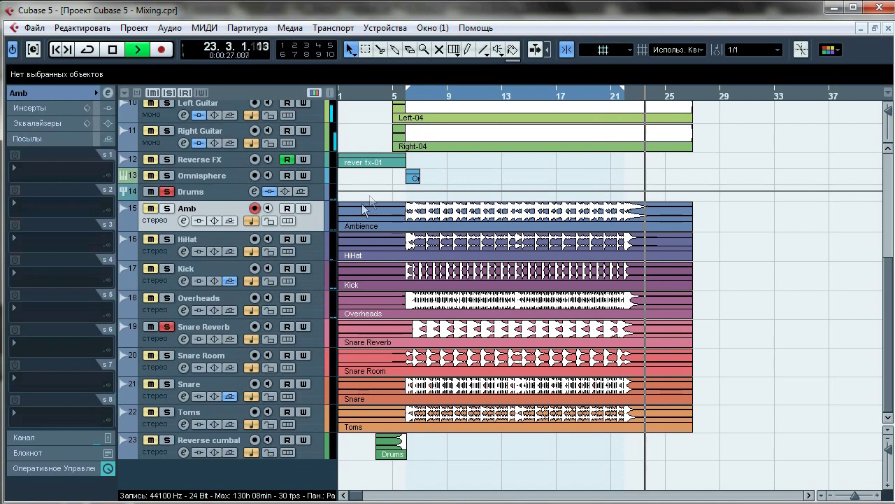
pyautogui.click(407, 97)
pyautogui.click(83, 51)
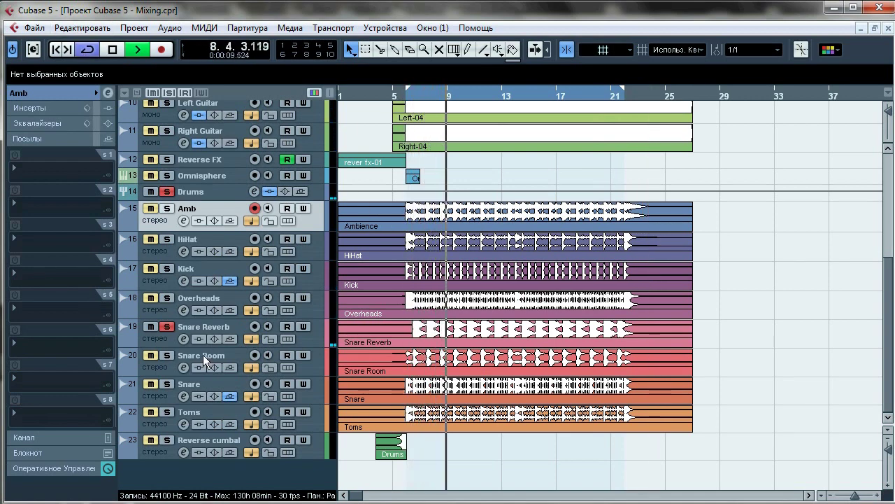
pyautogui.click(169, 354)
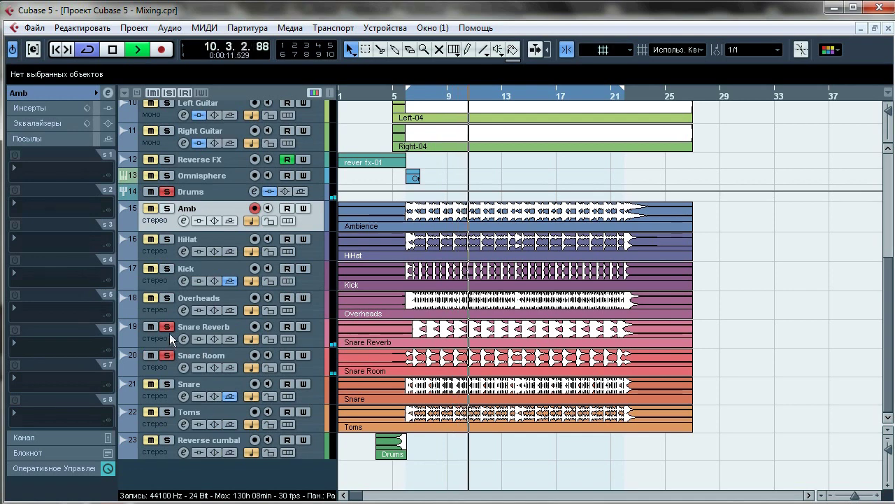
pyautogui.click(169, 327)
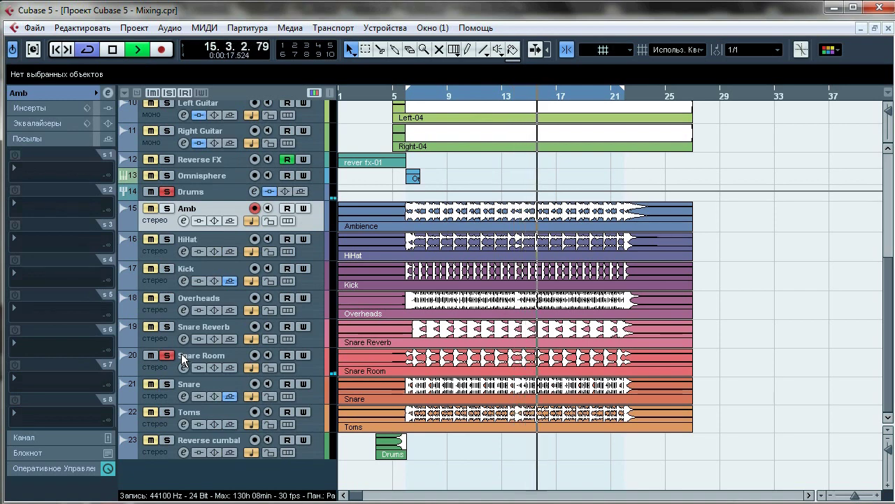
pyautogui.click(168, 355)
# Audition the Snare and Toms tracks in solo one after the other, then stop playback
pyautogui.click(167, 383)
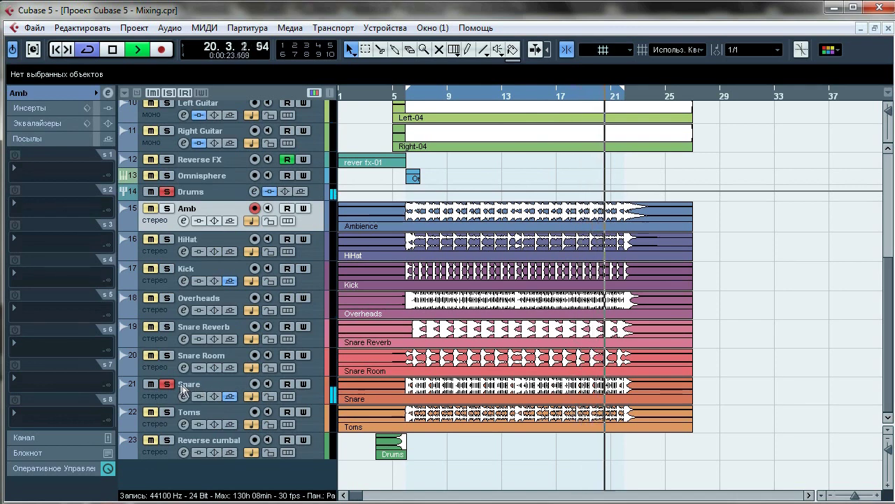
pyautogui.click(168, 383)
pyautogui.click(167, 412)
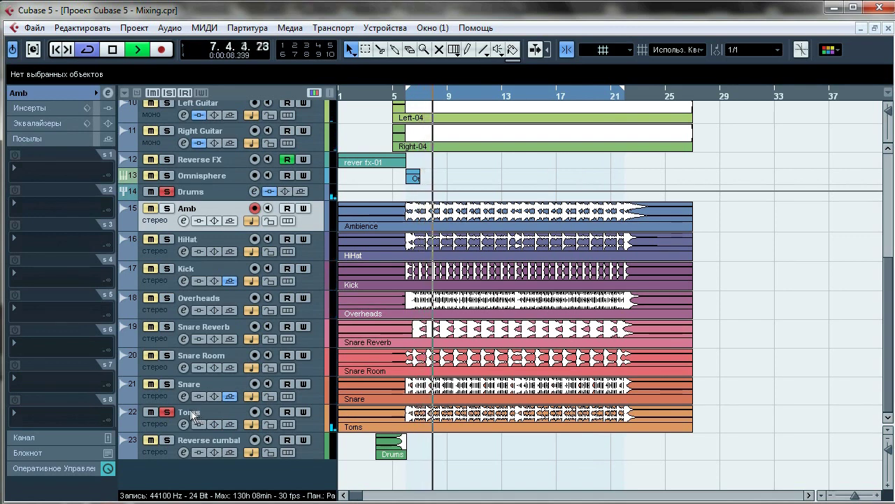
pyautogui.click(174, 410)
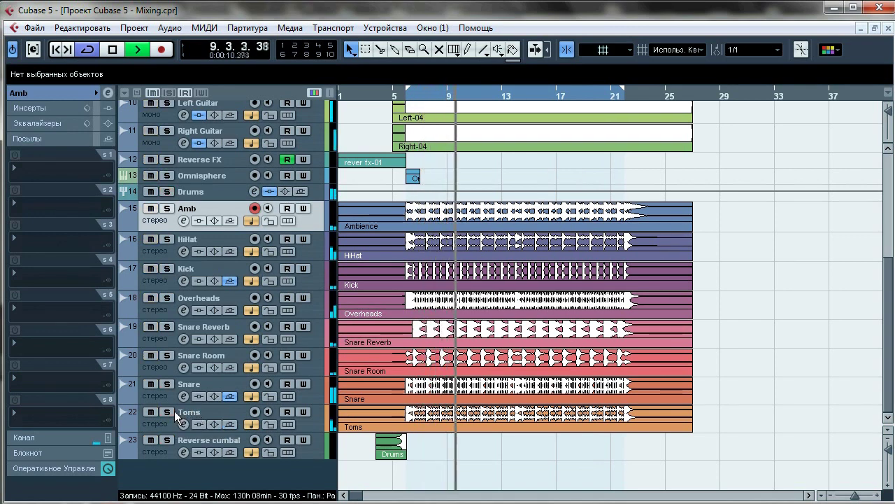
pyautogui.press('space')
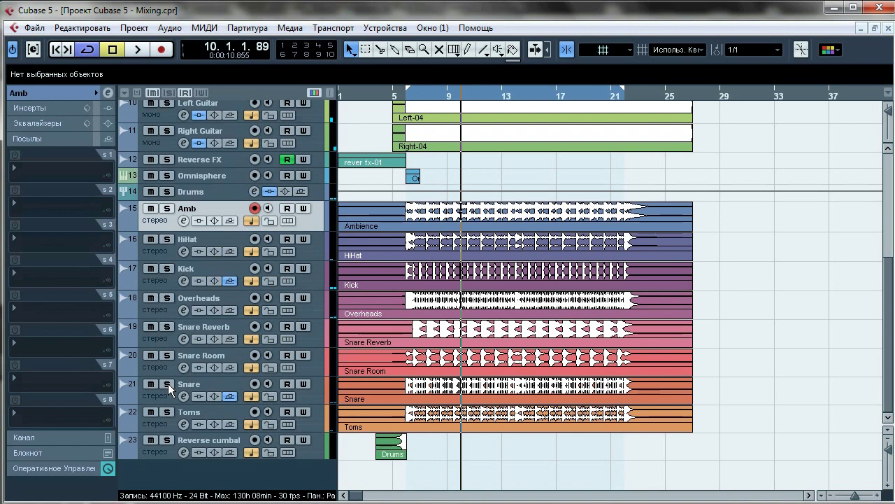
# Solo the Snare, Snare Room and Snare Reverb tracks together and play them to hear the layered snare
pyautogui.click(167, 384)
pyautogui.click(202, 326)
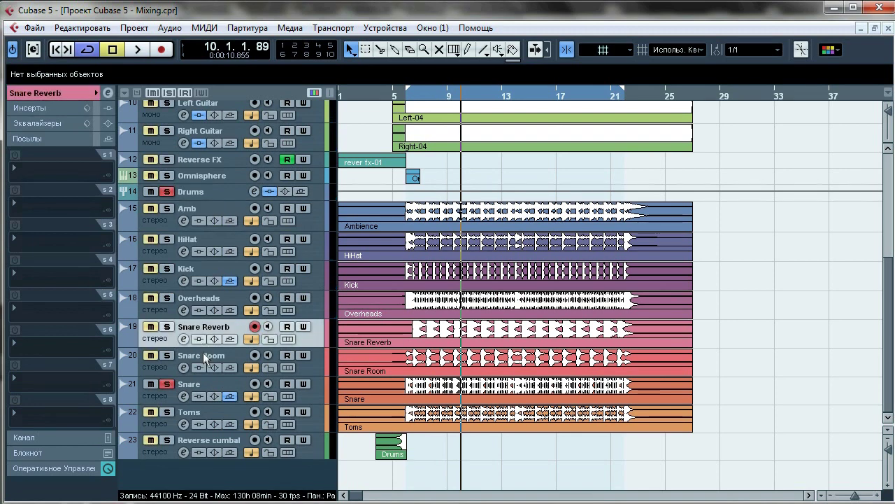
pyautogui.keyDown('shift'); pyautogui.click(204, 358); pyautogui.keyUp('shift')
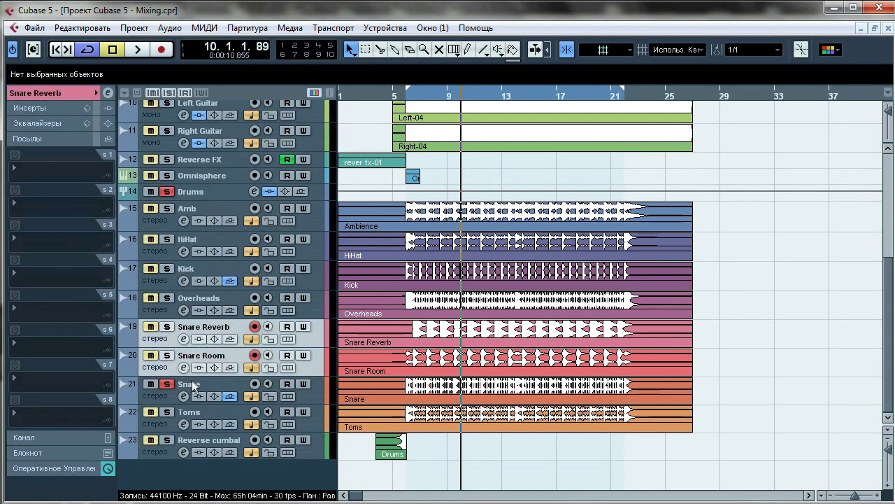
pyautogui.click(167, 356)
pyautogui.click(167, 327)
pyautogui.press('space')
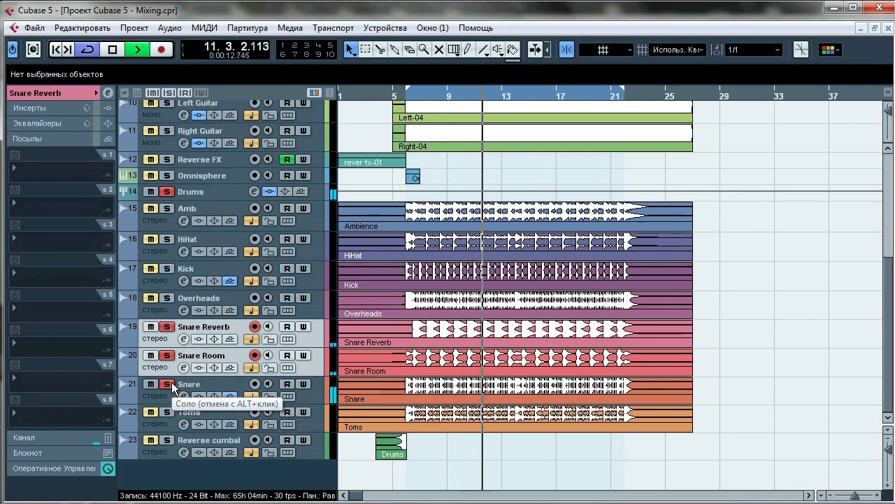
# Remove the solo from Snare, Snare Room and Snare Reverb one by one while listening, then stop playback
pyautogui.click(168, 383)
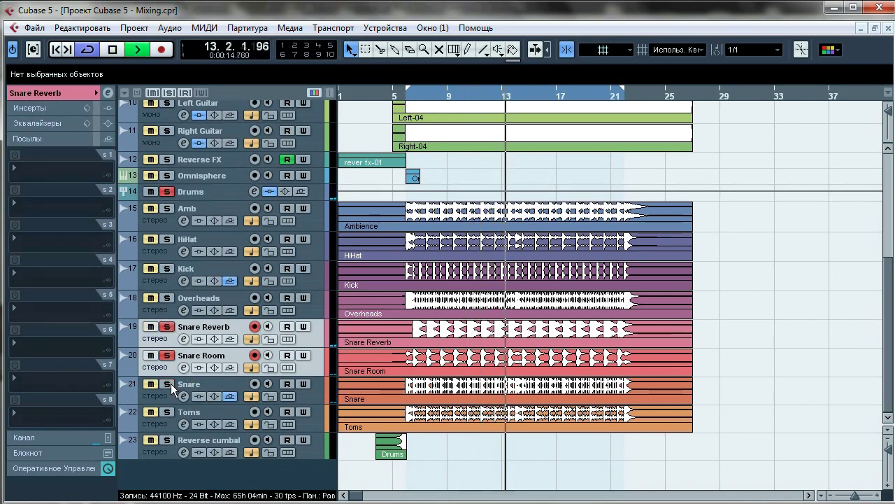
pyautogui.click(167, 356)
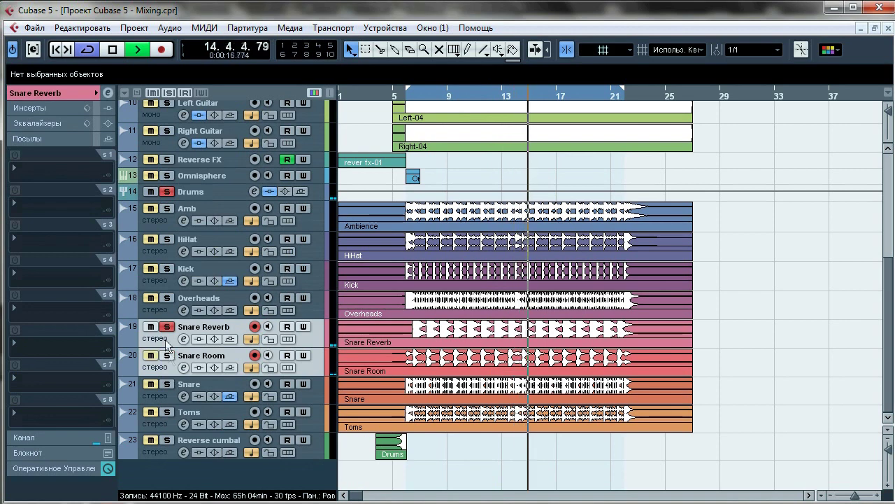
pyautogui.click(167, 327)
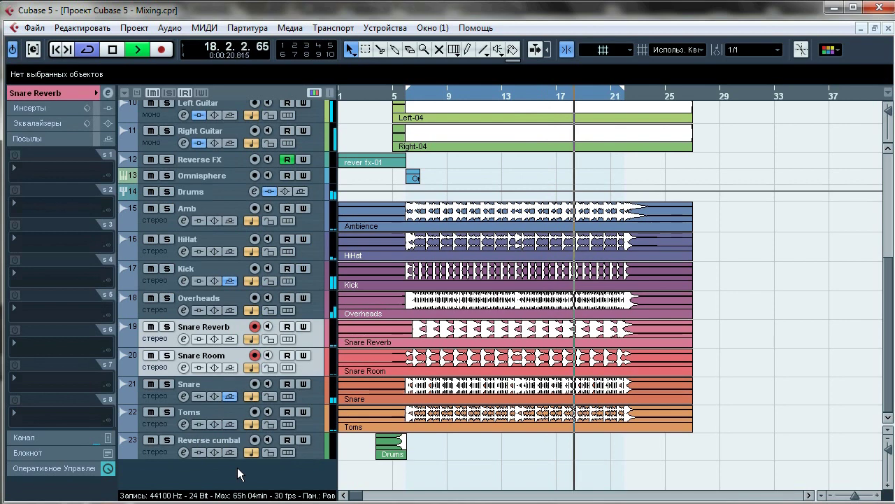
pyautogui.press('space')
# Place the cursor at bar 4, solo the Reverse cumbal track and inspect its channel settings and inserts
pyautogui.click(381, 97)
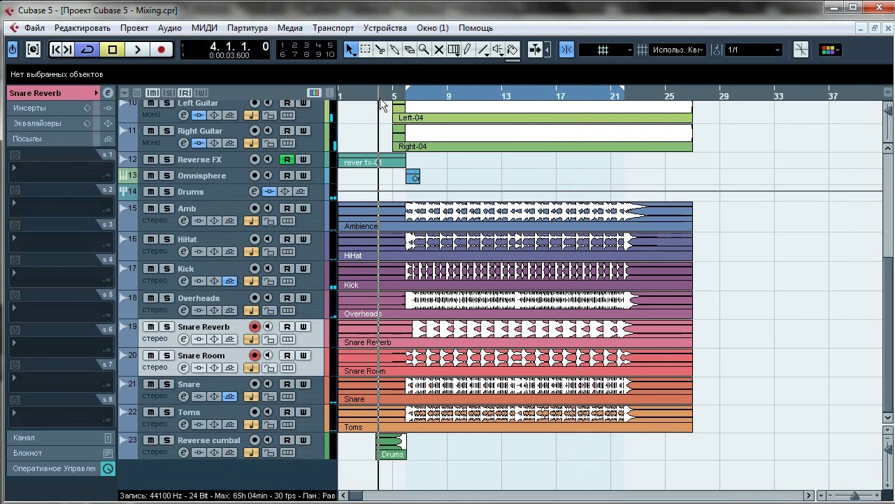
pyautogui.click(217, 443)
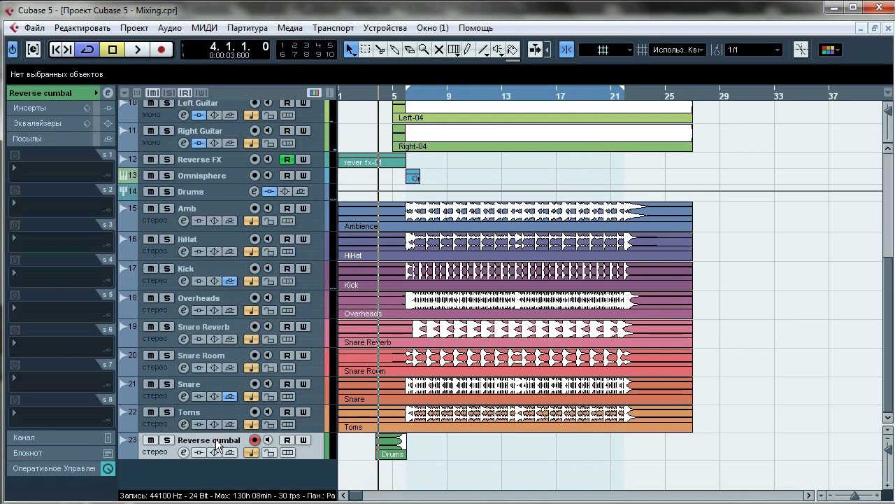
pyautogui.click(170, 439)
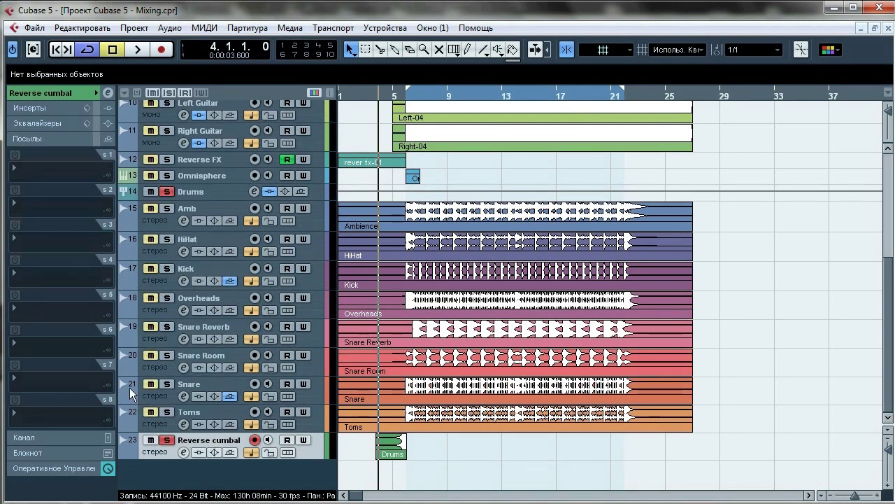
pyautogui.click(64, 105)
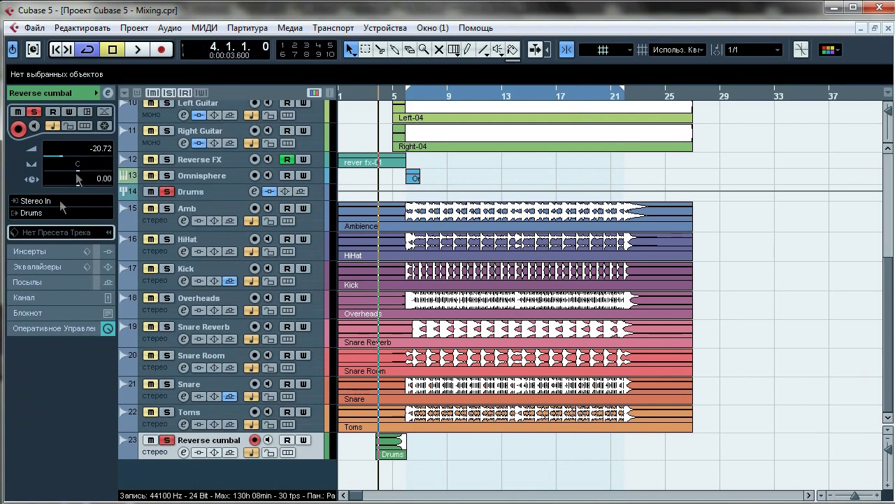
pyautogui.click(42, 253)
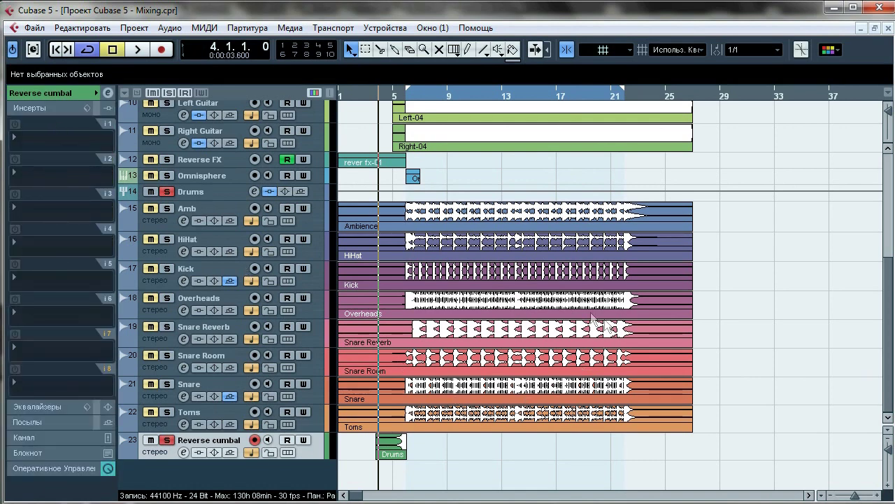
# Solo the Overheads track and split its clip at bar 22, then return to the selection tool
pyautogui.click(177, 96)
pyautogui.click(168, 298)
pyautogui.rightClick(616, 312)
pyautogui.click(634, 305)
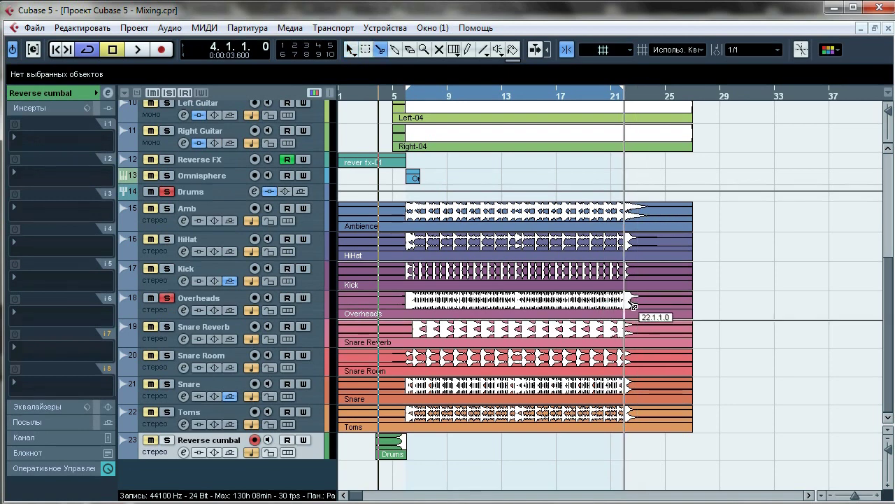
pyautogui.click(634, 305)
pyautogui.press('1')
# Play the soloed Overheads tail from bar 22 with cycle off, then stop and remove the solo
pyautogui.click(623, 98)
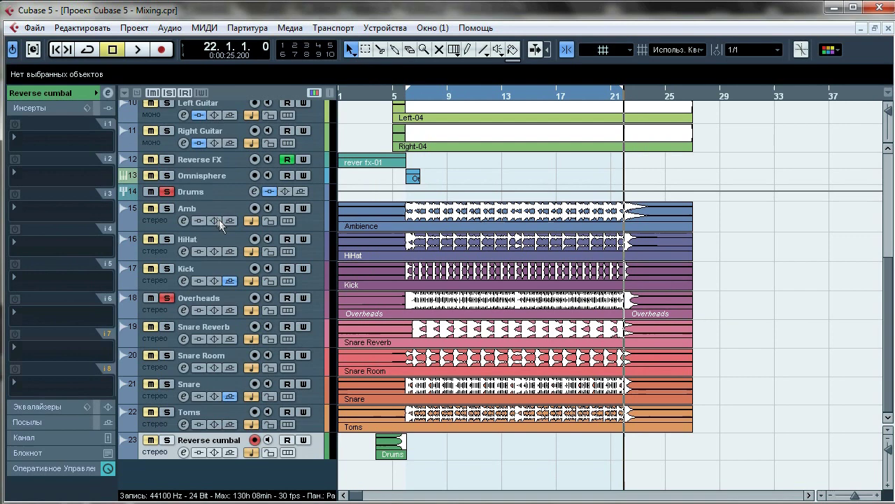
pyautogui.press('space')
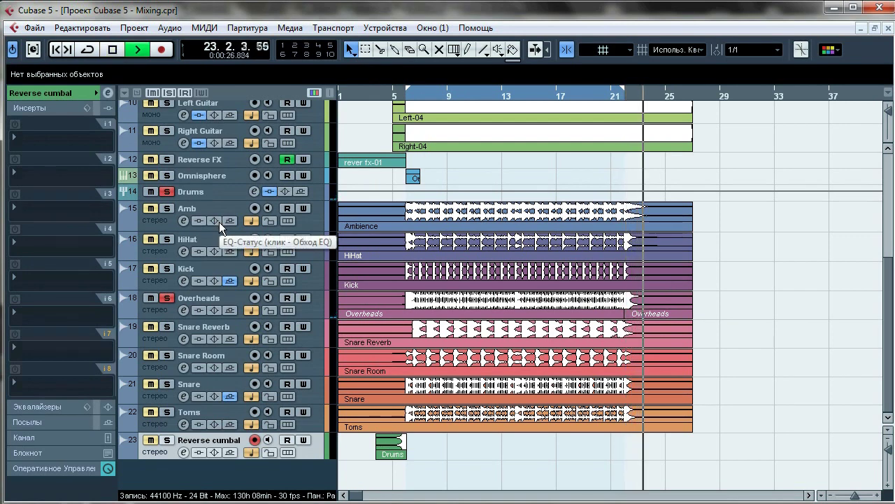
pyautogui.press('space')
pyautogui.click(167, 298)
# Solo the Reverse cumbal track and listen to its clip from just before it starts, then stop playback
pyautogui.click(167, 440)
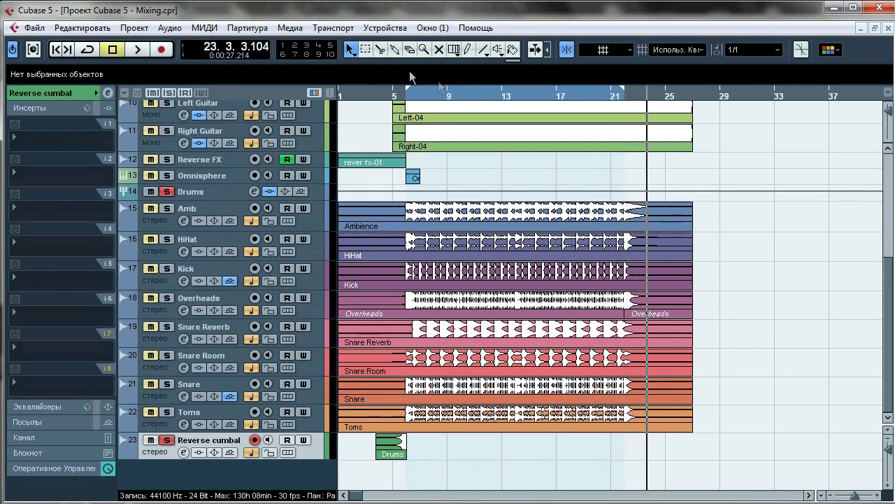
pyautogui.click(368, 97)
pyautogui.press('space')
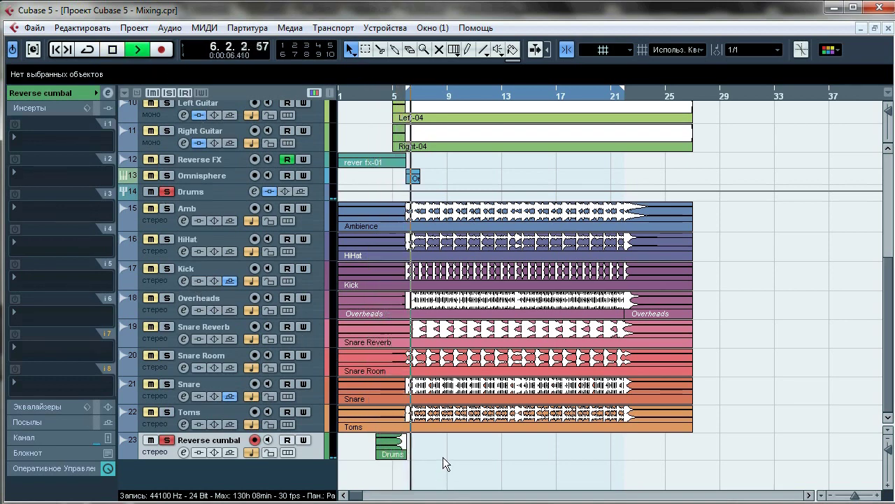
pyautogui.press('space')
pyautogui.click(167, 440)
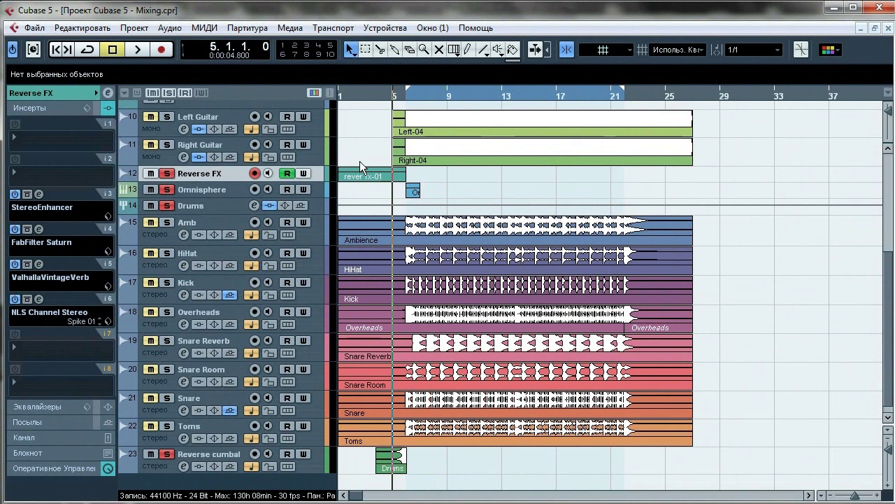
# Play the soloed tracks from bar 5, stop playback and clear all solos
pyautogui.press('space')
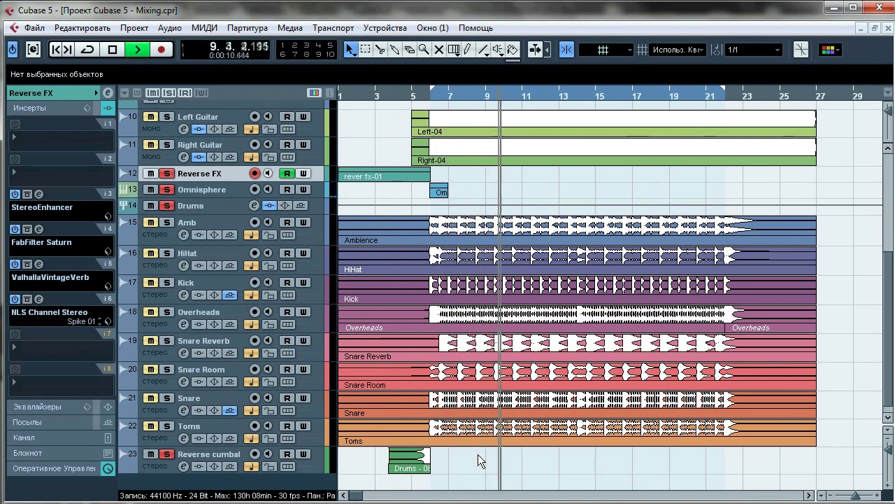
pyautogui.press('space')
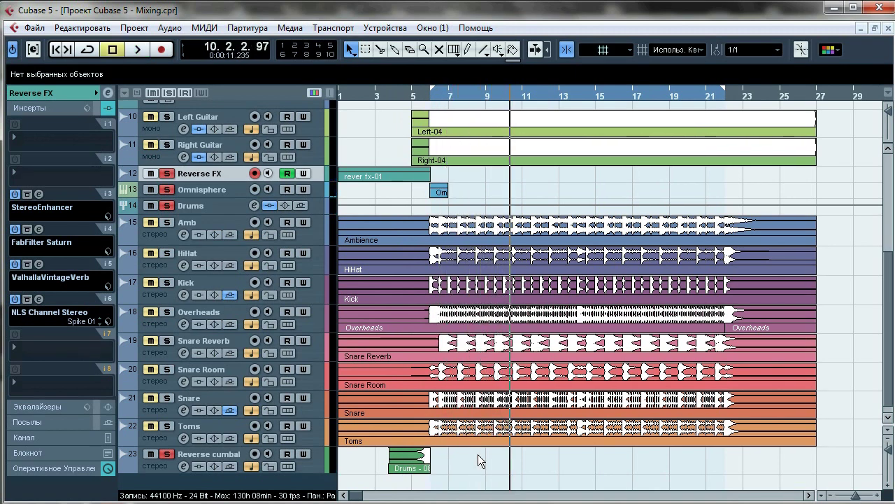
pyautogui.click(168, 93)
# Play the full mix from the project start, then stop and return to the start
pyautogui.press('Home')
pyautogui.press('space')
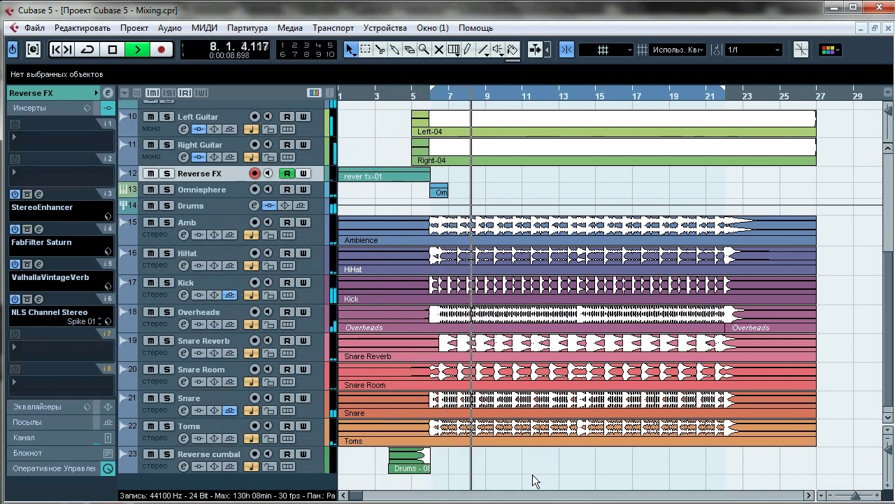
pyautogui.press('space')
pyautogui.press('Home')
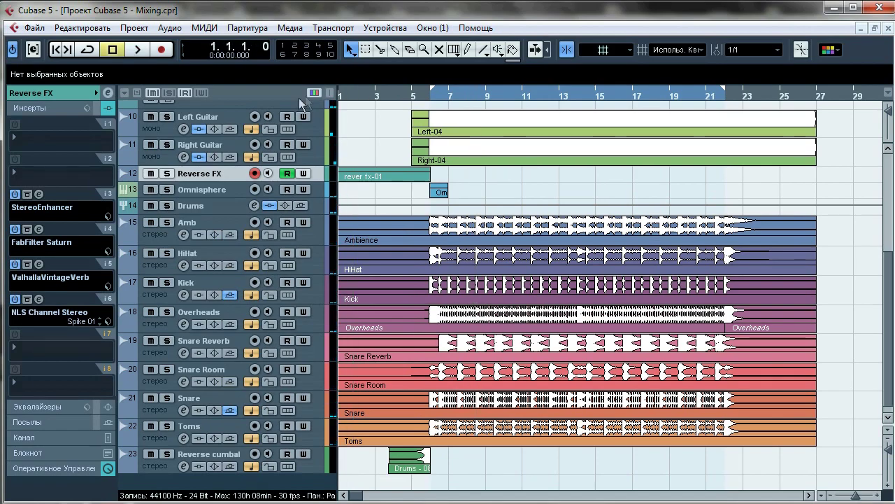
# Solo the Reverse FX track, enlarge the Reverse FX and Omnisphere tracks, and bypass the Reverse FX inserts
pyautogui.click(165, 174)
pyautogui.moveTo(210, 180); pyautogui.dragTo(216, 242)
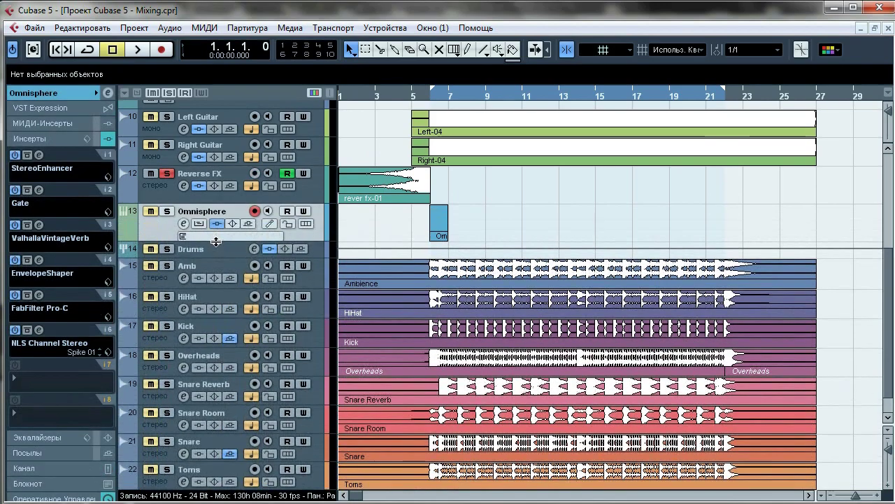
pyautogui.click(216, 176)
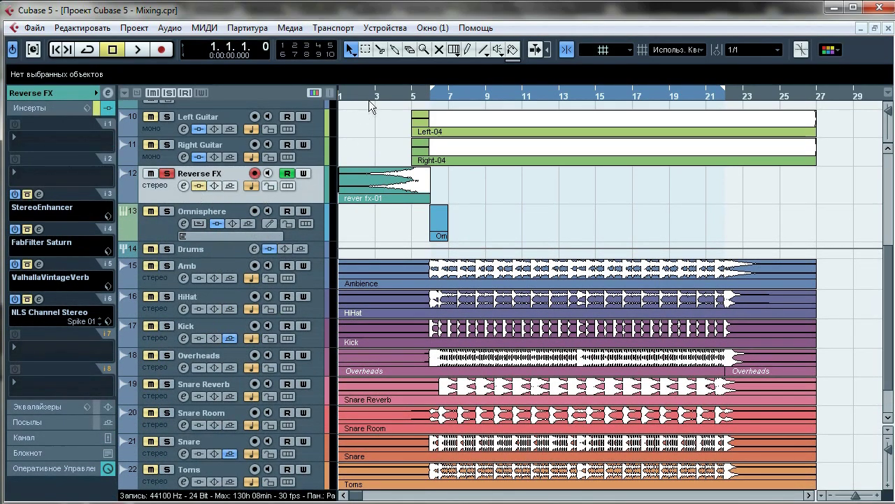
# Play the soloed Reverse FX clip from the project start with its inserts bypassed, then stop
pyautogui.moveTo(376, 95); pyautogui.dragTo(330, 94)
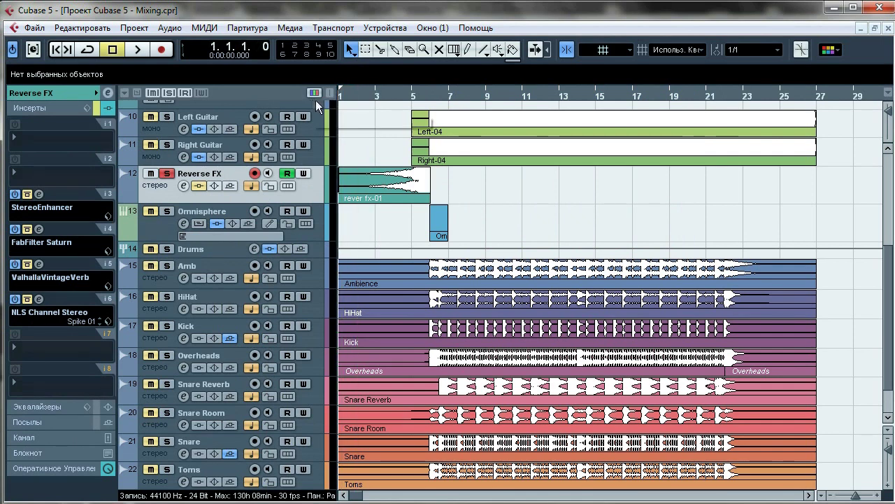
pyautogui.press('space')
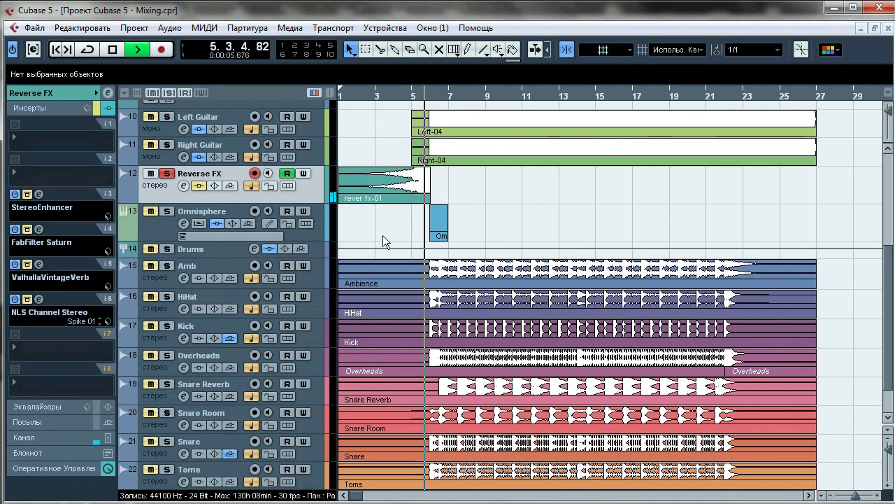
pyautogui.press('space')
# Reactivate the StereoEnhancer insert on Reverse FX while playing from the start, then close its window and stop
pyautogui.click(345, 100)
pyautogui.click(38, 194)
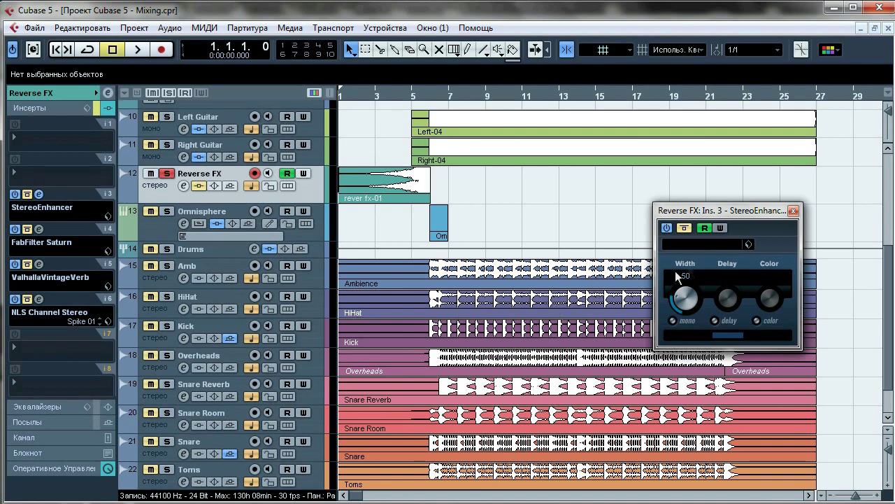
pyautogui.press('space')
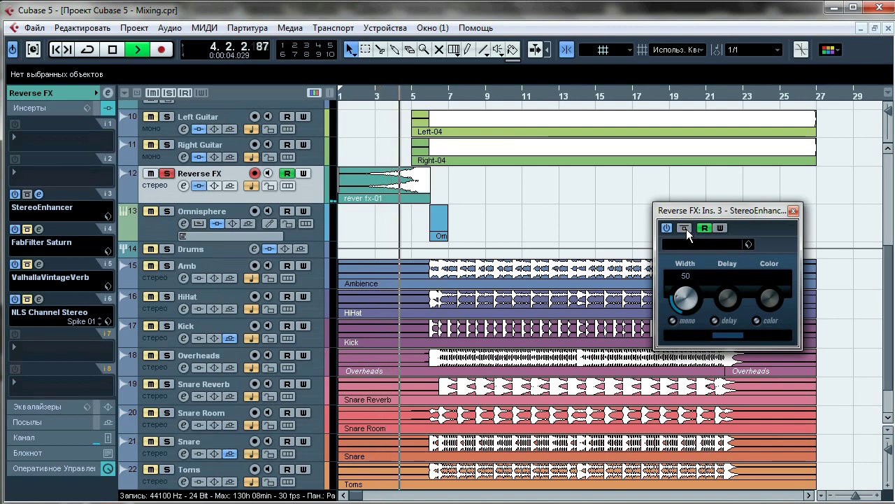
pyautogui.click(686, 228)
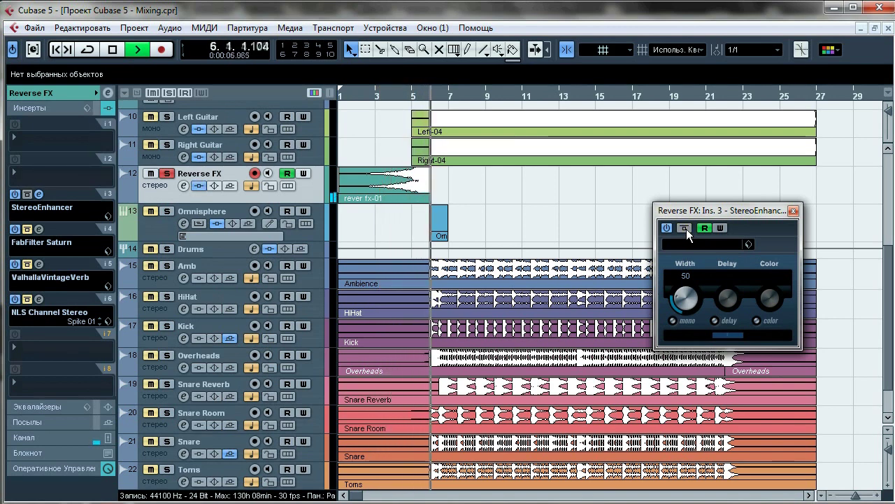
pyautogui.click(793, 211)
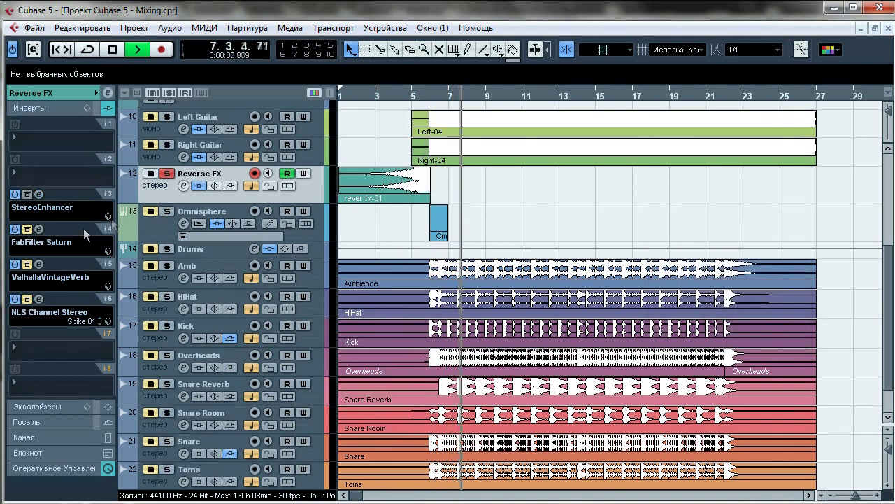
pyautogui.press('space')
# Open the FabFilter Saturn insert on Reverse FX, reactivate it while playing from the start, then close its window
pyautogui.click(39, 228)
pyautogui.moveTo(257, 40); pyautogui.dragTo(530, 38)
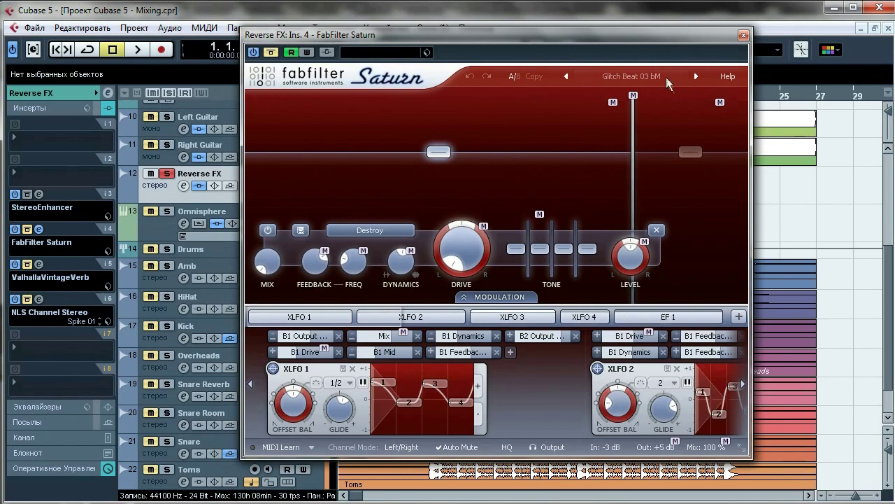
pyautogui.moveTo(482, 34); pyautogui.dragTo(635, 20)
pyautogui.press('space')
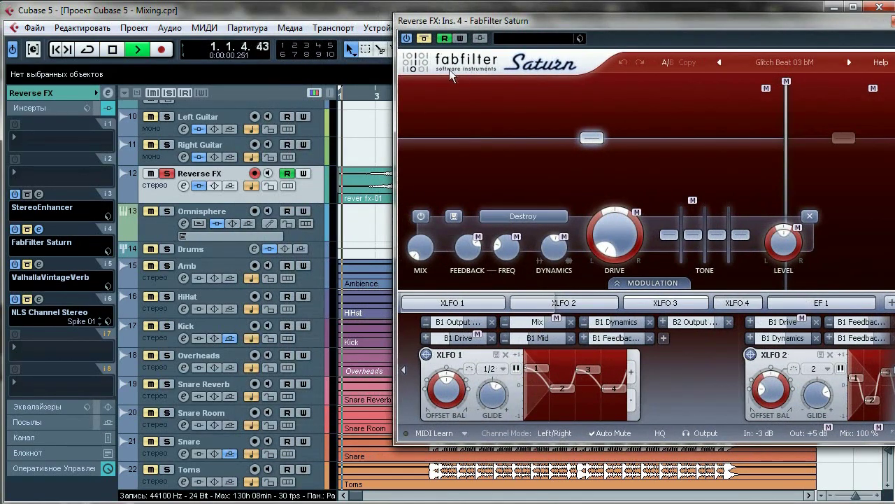
pyautogui.click(424, 39)
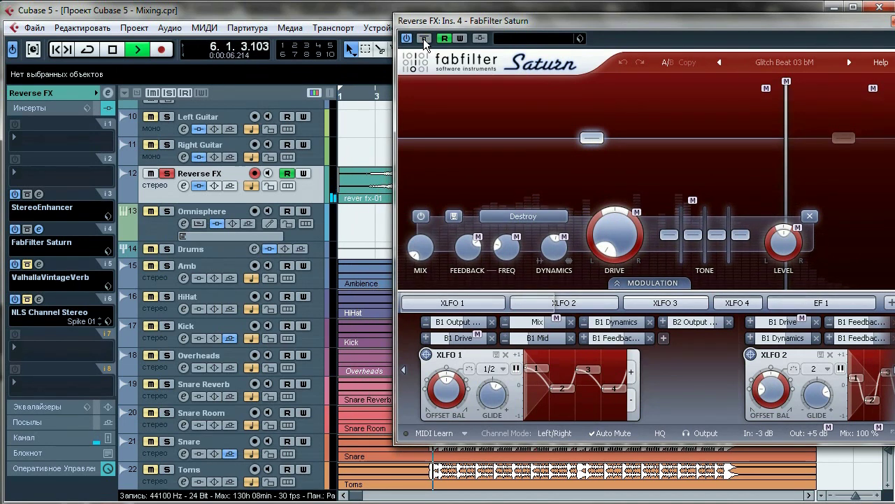
pyautogui.moveTo(569, 17); pyautogui.dragTo(441, 30)
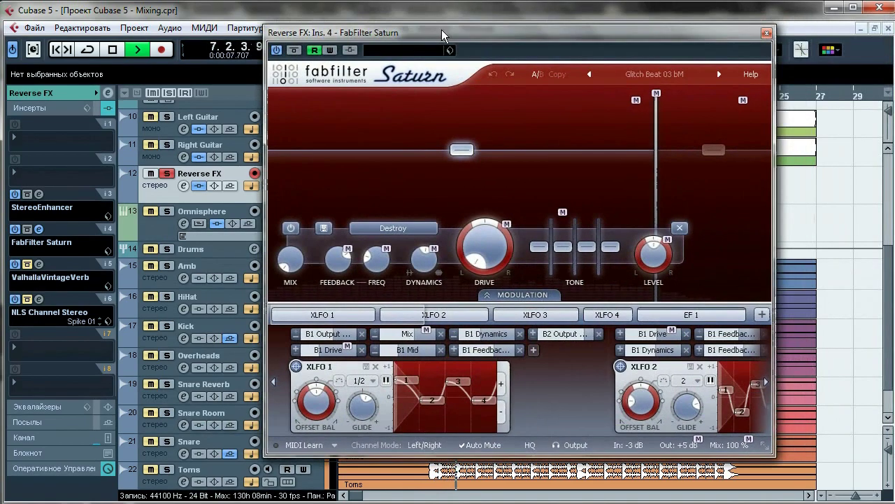
pyautogui.click(767, 34)
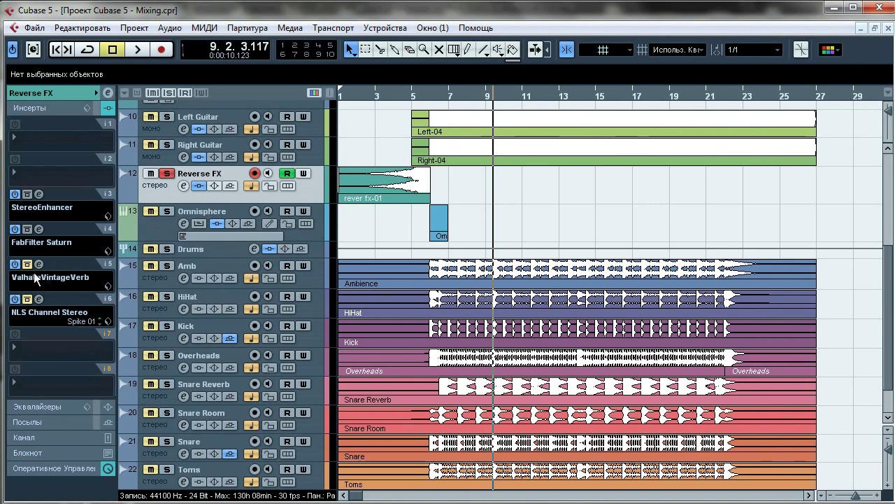
# Reactivate the ValhallaVintageVerb and NLS Channel Stereo inserts, play Reverse FX from the start, and show its channel settings
pyautogui.moveTo(388, 94); pyautogui.dragTo(339, 98)
pyautogui.press('space')
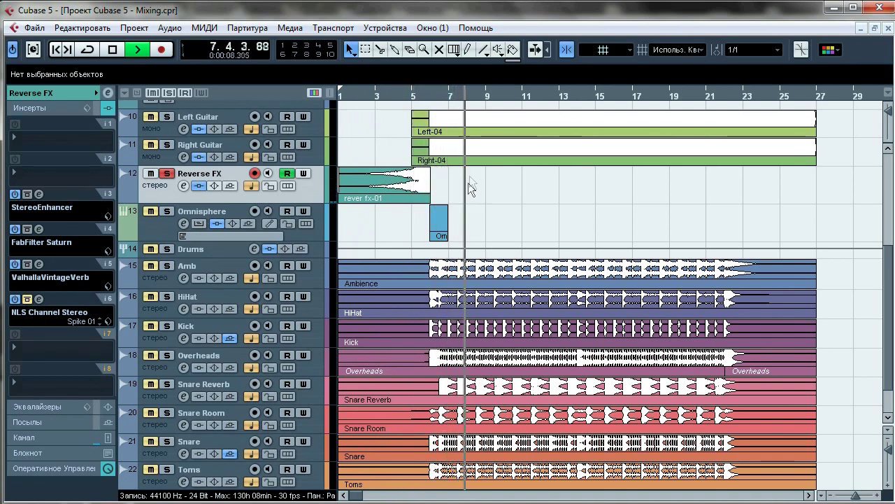
pyautogui.press('space')
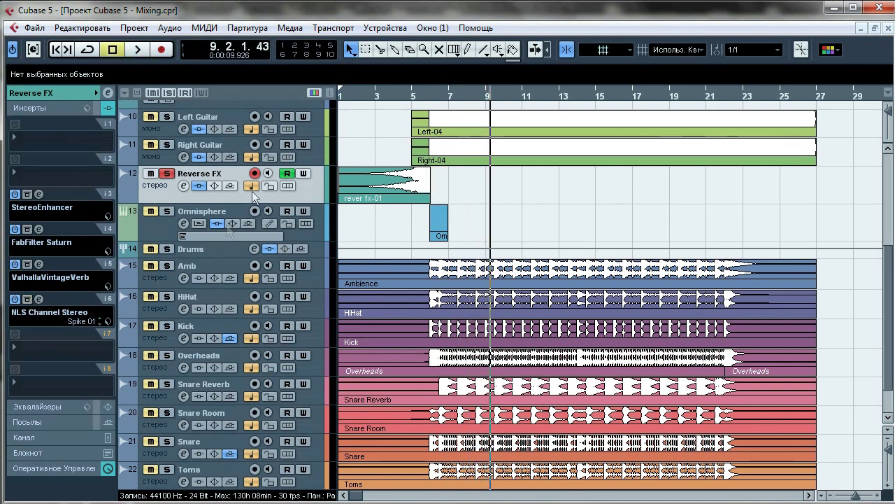
pyautogui.click(344, 98)
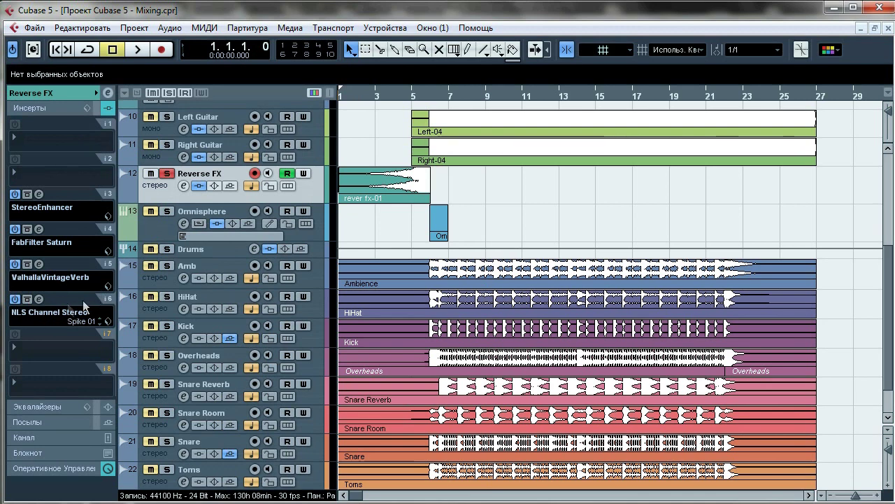
pyautogui.click(83, 98)
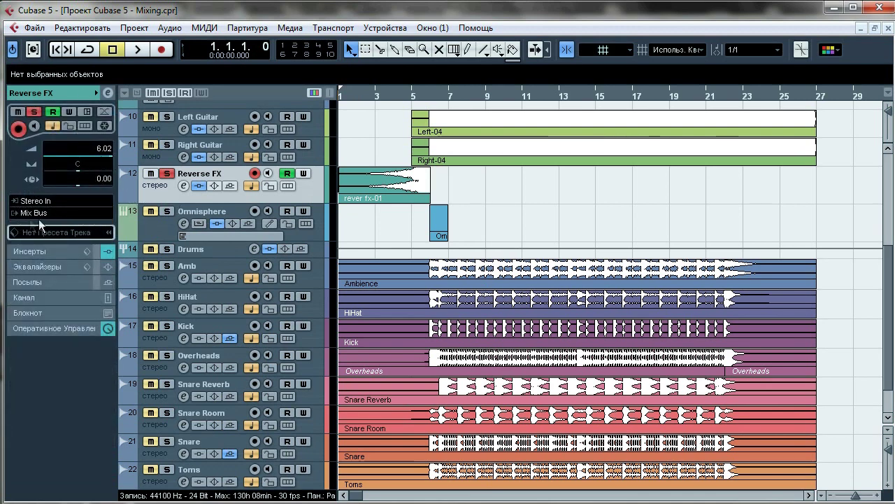
# Switch the solo from Reverse FX to the Omnisphere track and place the cursor at bar 5
pyautogui.click(170, 210)
pyautogui.click(169, 175)
pyautogui.click(404, 99)
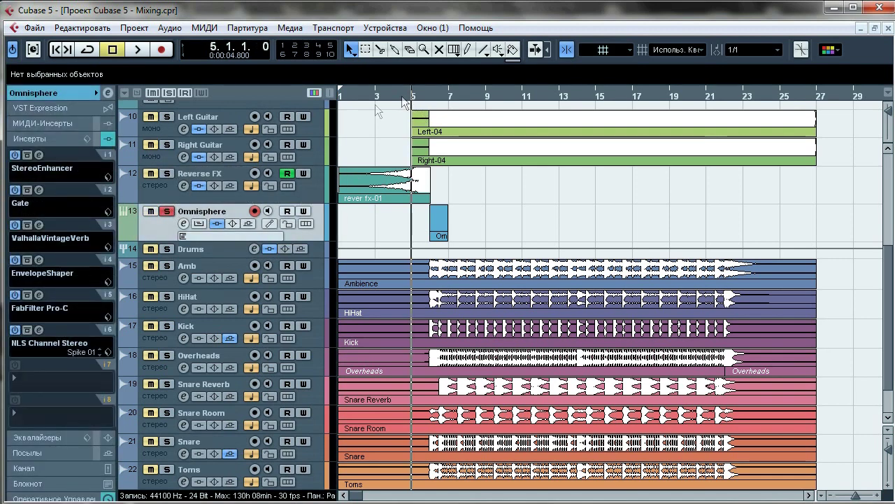
# Open the Omnisphere instrument, inspect its layer mix and the A, B and common effects racks, then close it
pyautogui.click(68, 91)
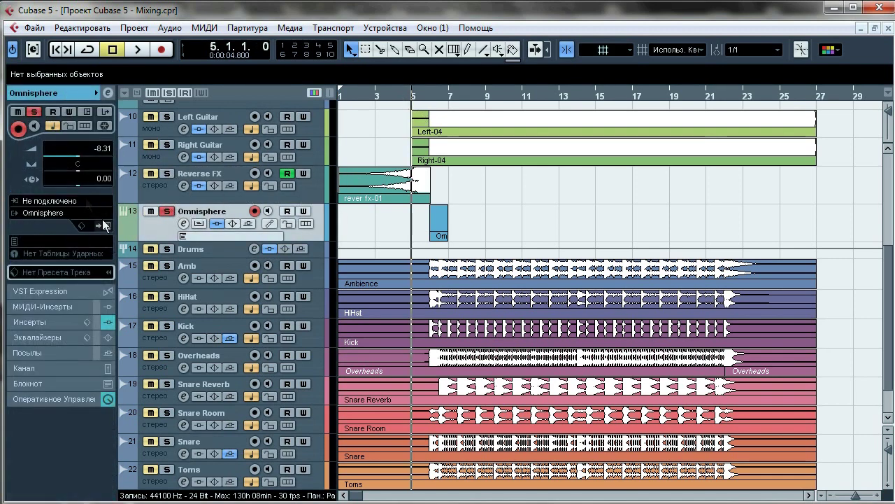
pyautogui.click(303, 326)
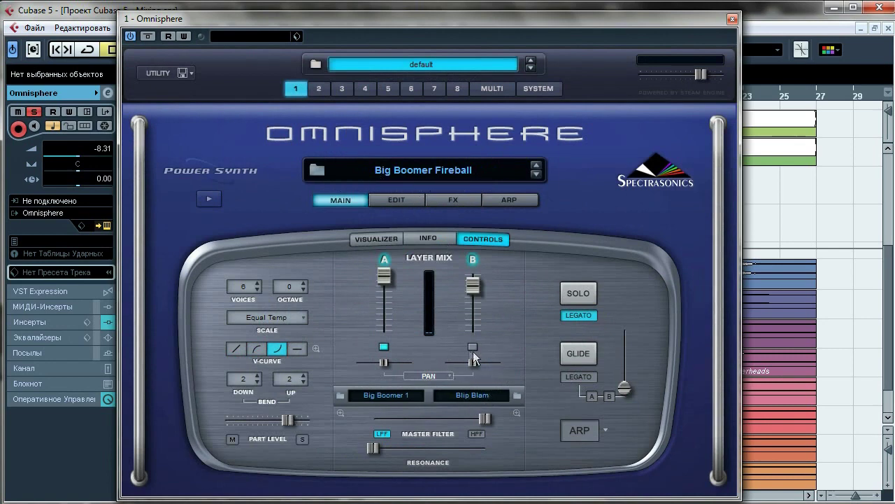
pyautogui.click(441, 199)
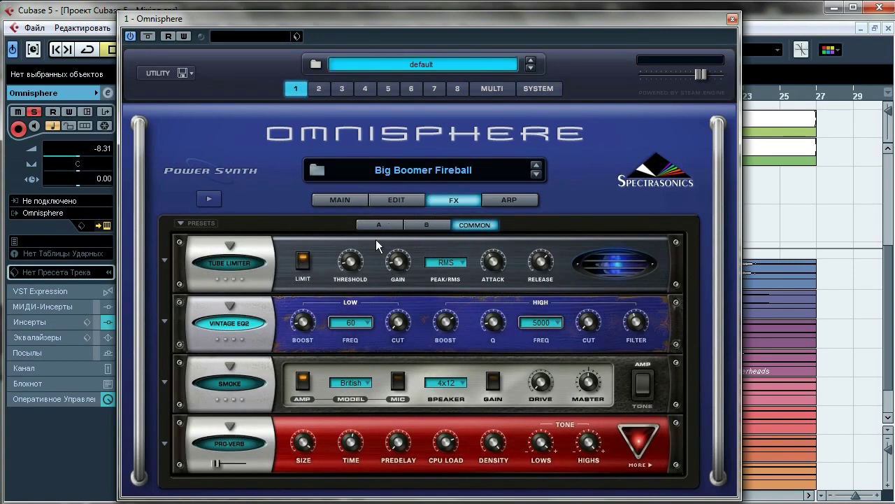
pyautogui.click(379, 225)
pyautogui.click(445, 225)
pyautogui.click(475, 224)
pyautogui.click(732, 20)
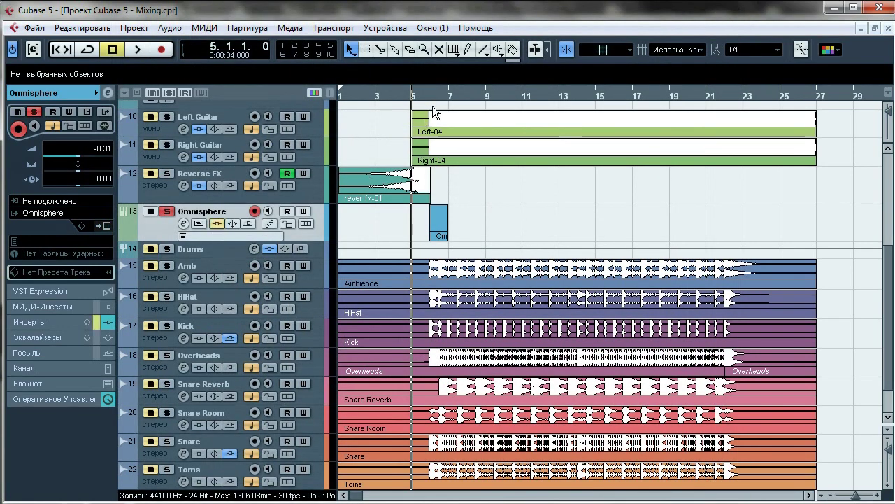
# Play the soloed Omnisphere clip from bar 5 with its inserts bypassed, then stop and show the track's inserts
pyautogui.press('space')
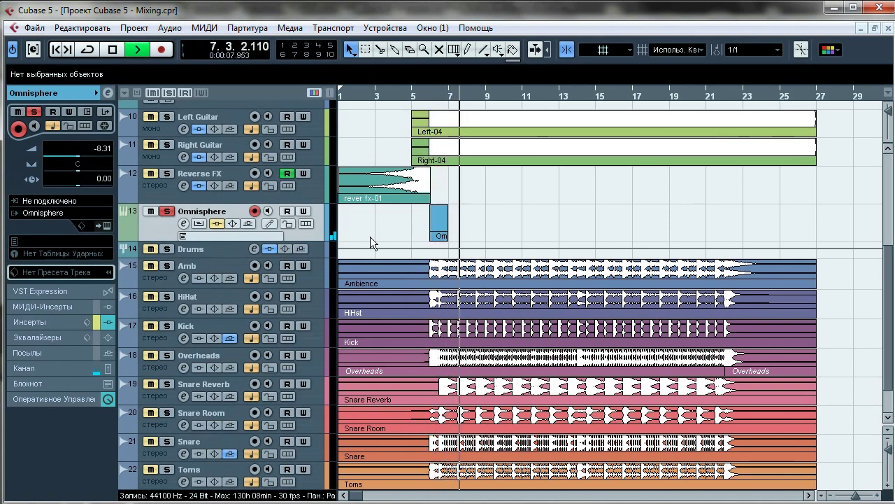
pyautogui.press('space')
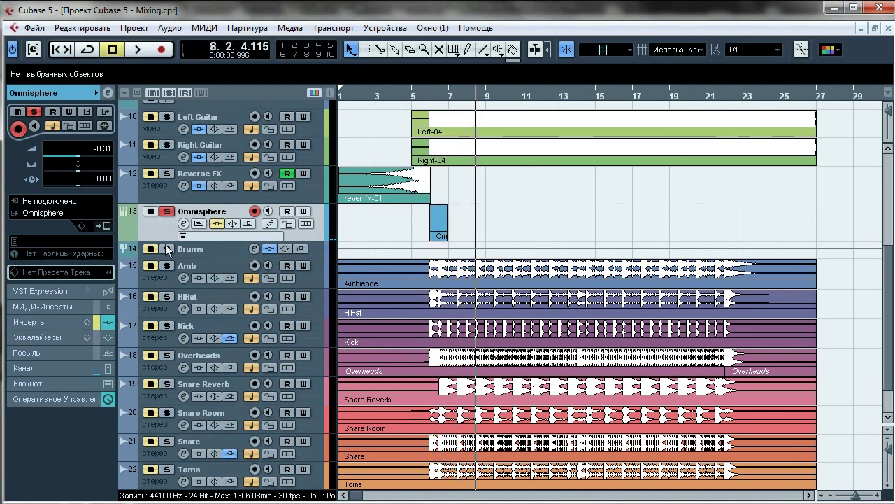
pyautogui.click(34, 322)
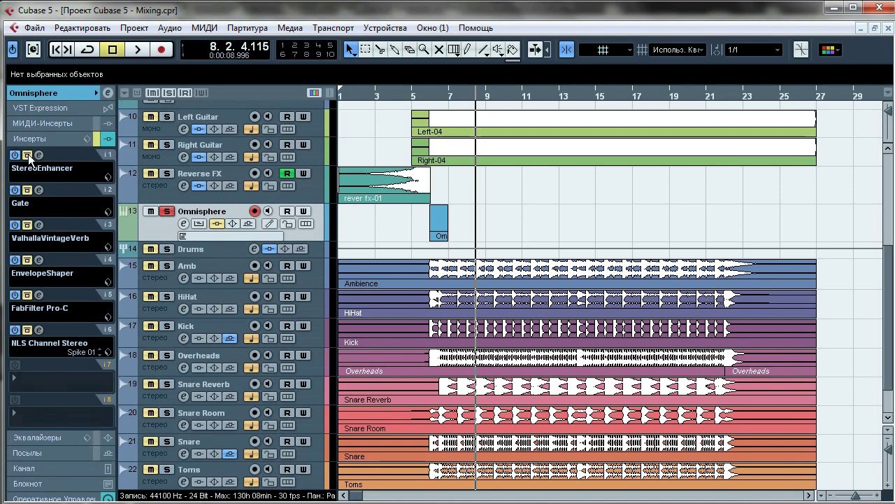
# Reactivate the Omnisphere track's StereoEnhancer, open it, and compare the sound with and without it, starting from bar 4
pyautogui.click(399, 93)
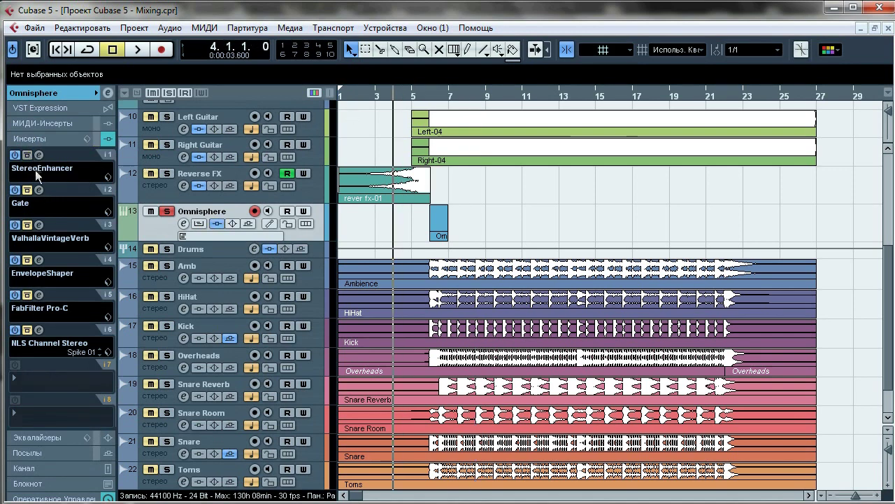
pyautogui.click(39, 155)
pyautogui.moveTo(268, 230); pyautogui.dragTo(631, 196)
pyautogui.press('space')
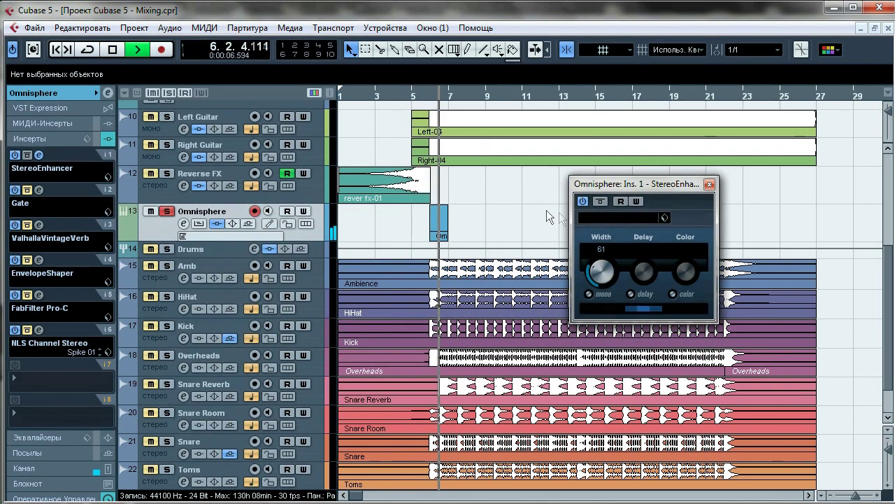
pyautogui.press('space')
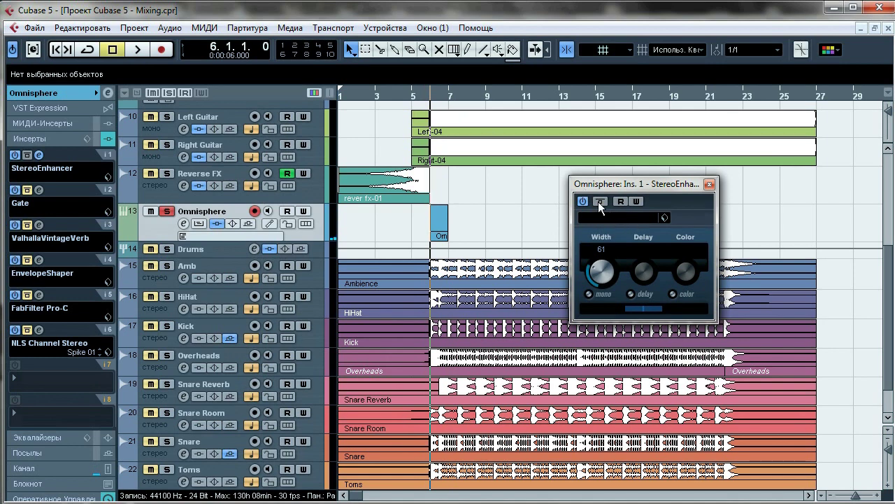
pyautogui.press('space')
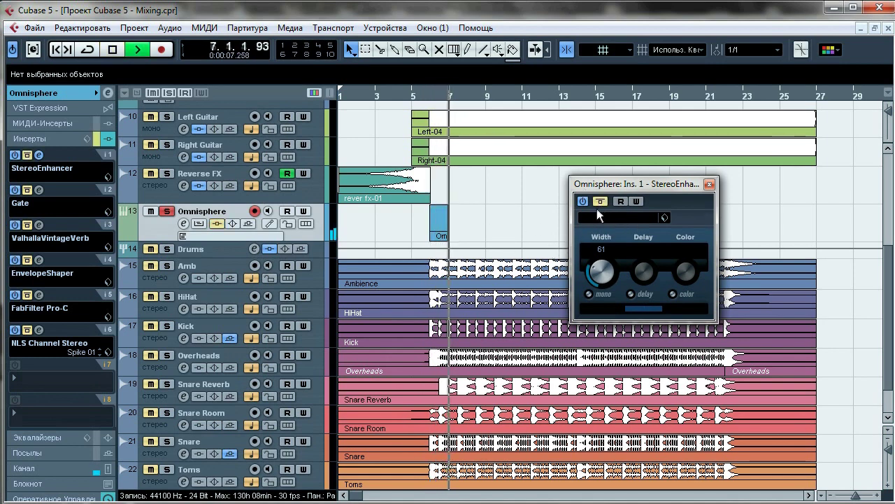
# Open the Omnisphere track's Gate insert and close the StereoEnhancer window
pyautogui.click(38, 191)
pyautogui.moveTo(657, 140); pyautogui.dragTo(477, 140)
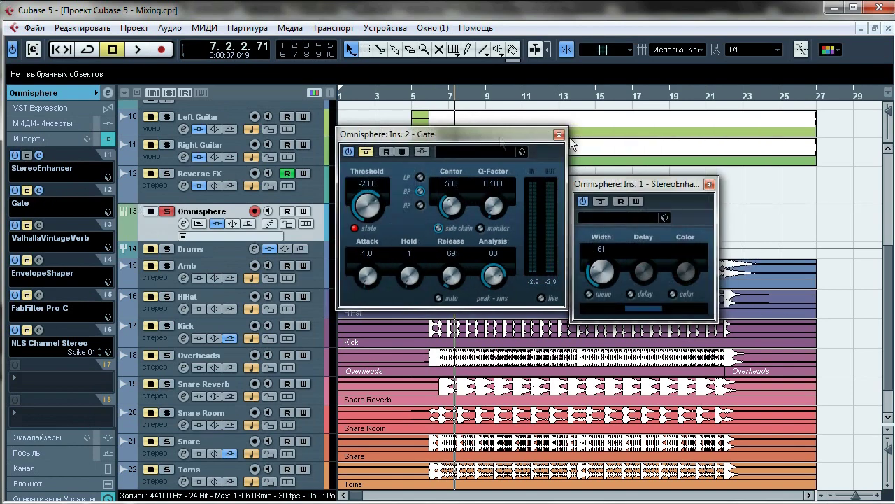
pyautogui.click(709, 184)
pyautogui.moveTo(419, 134); pyautogui.dragTo(616, 130)
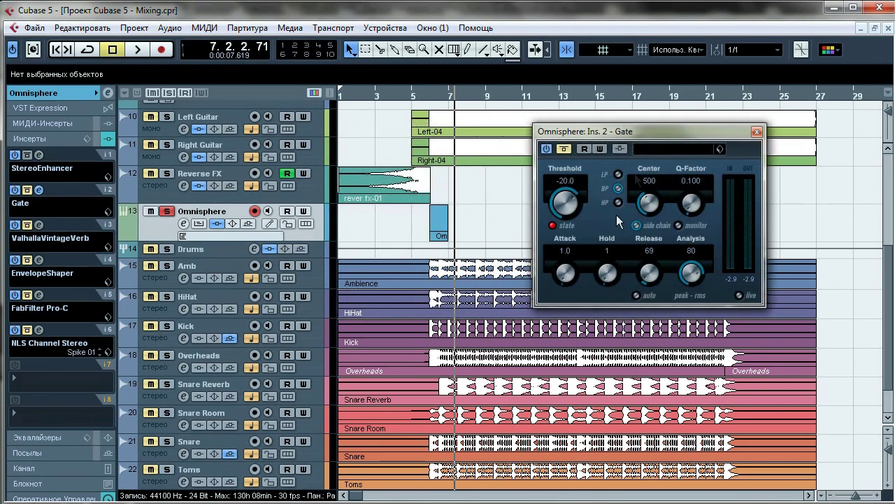
# Reactivate the Gate and compare the soloed Omnisphere clip with and without it from bar 5, then stop playback
pyautogui.click(418, 93)
pyautogui.press('space')
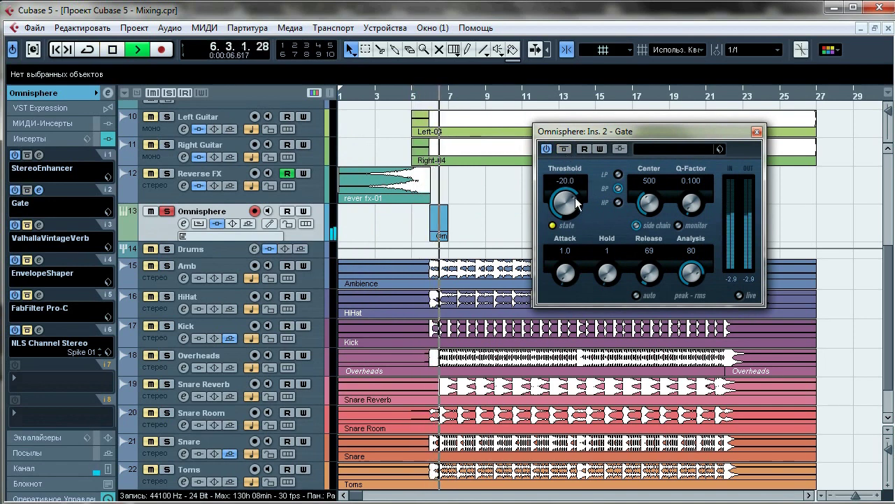
pyautogui.click(424, 93)
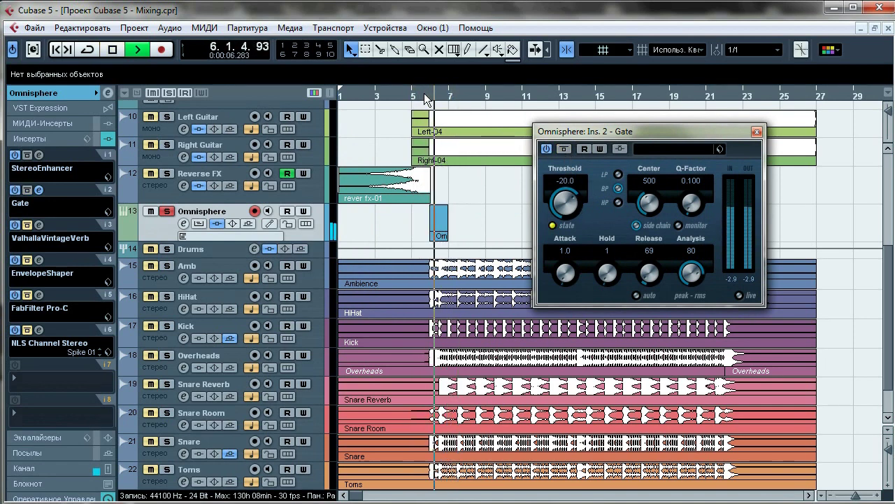
pyautogui.click(412, 94)
pyautogui.click(564, 148)
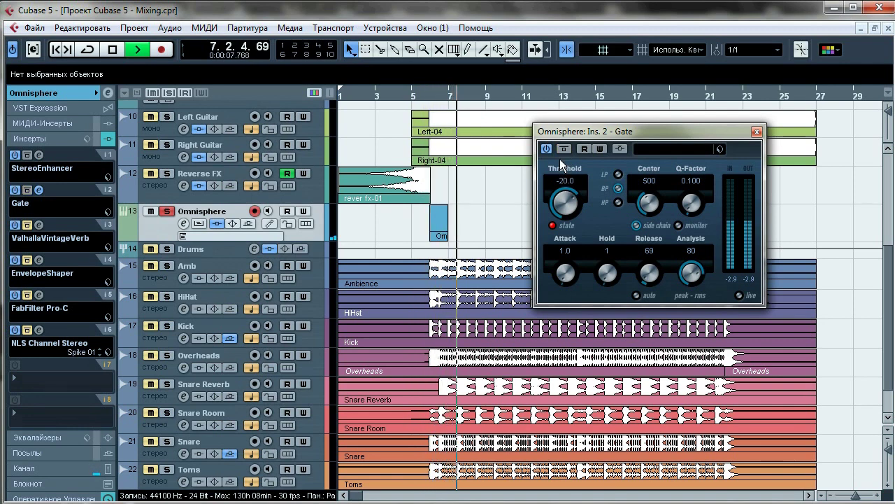
pyautogui.press('space')
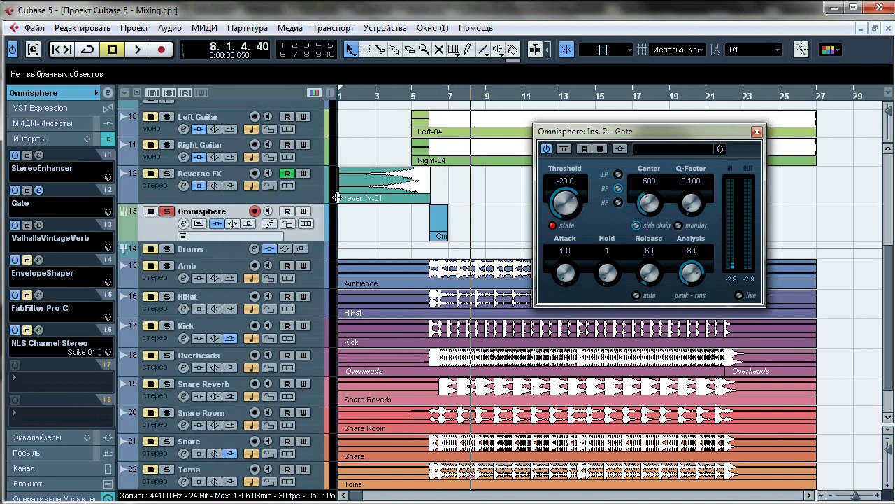
# Play the Omnisphere clip from bar 5 with ValhallaVintageVerb reactivated, close the Gate window and stop playback
pyautogui.click(415, 94)
pyautogui.press('space')
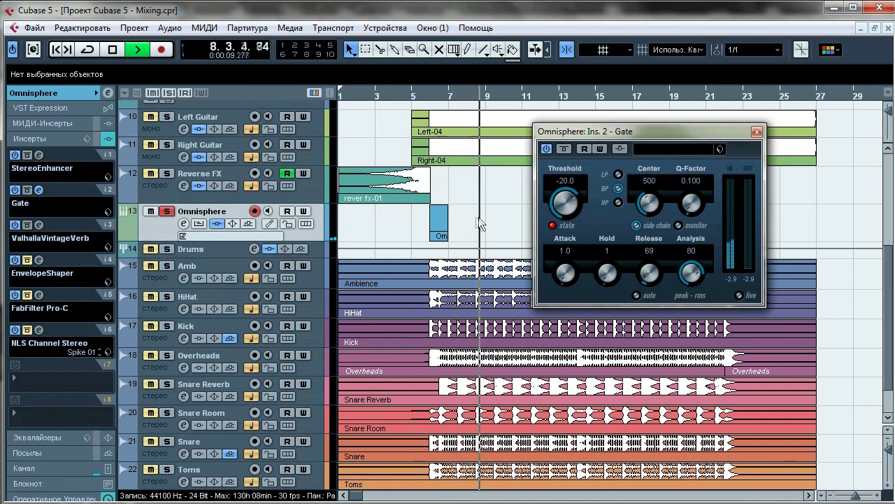
pyautogui.click(756, 132)
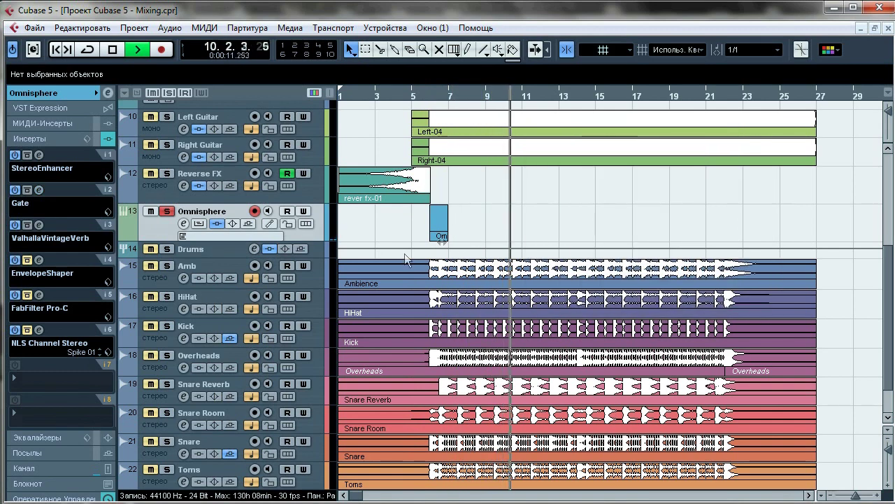
pyautogui.press('space')
# Open the Omnisphere track's EnvelopeShaper, compare the clip from bar 5 with it active and bypassed, and leave it active
pyautogui.click(38, 260)
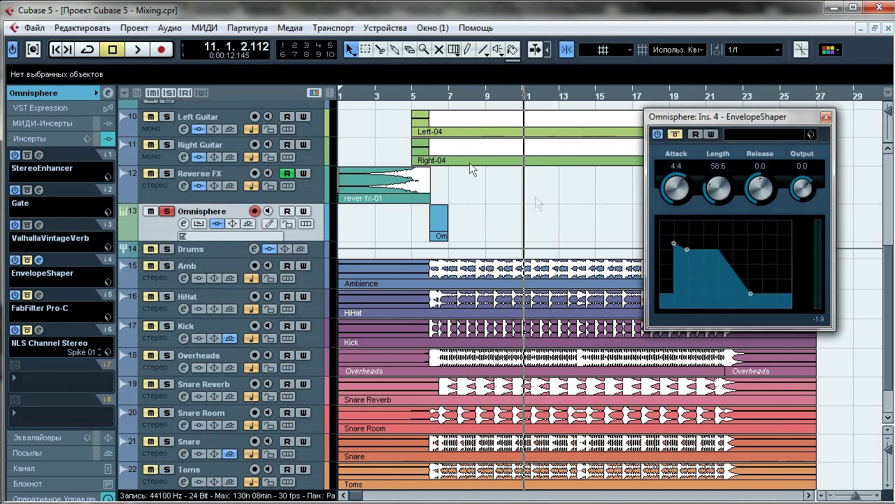
pyautogui.click(418, 98)
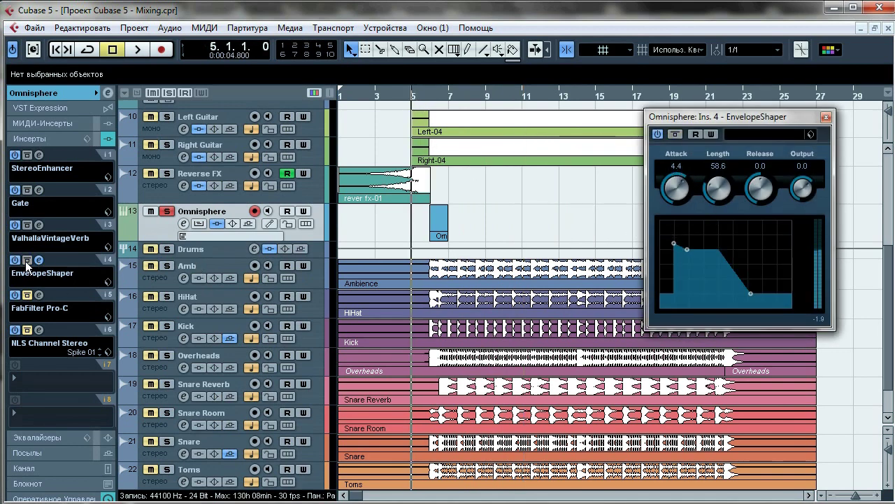
pyautogui.press('space')
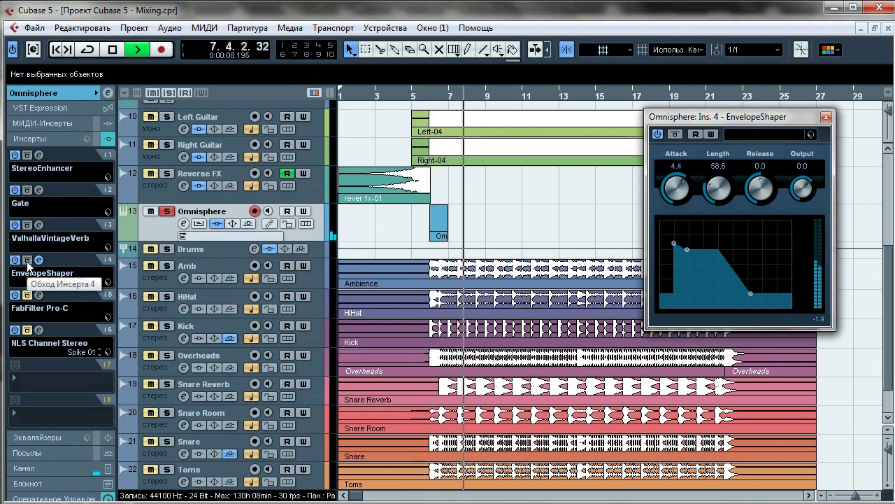
pyautogui.press('space')
pyautogui.click(27, 259)
pyautogui.press('space')
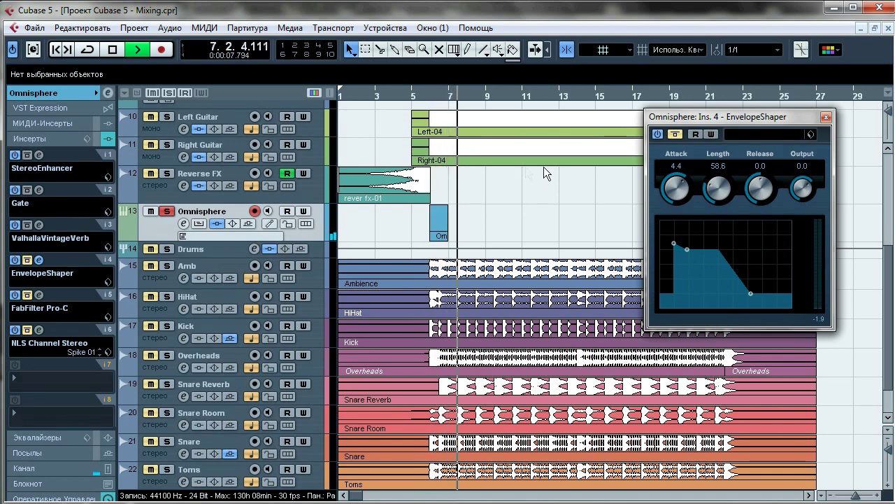
pyautogui.press('space')
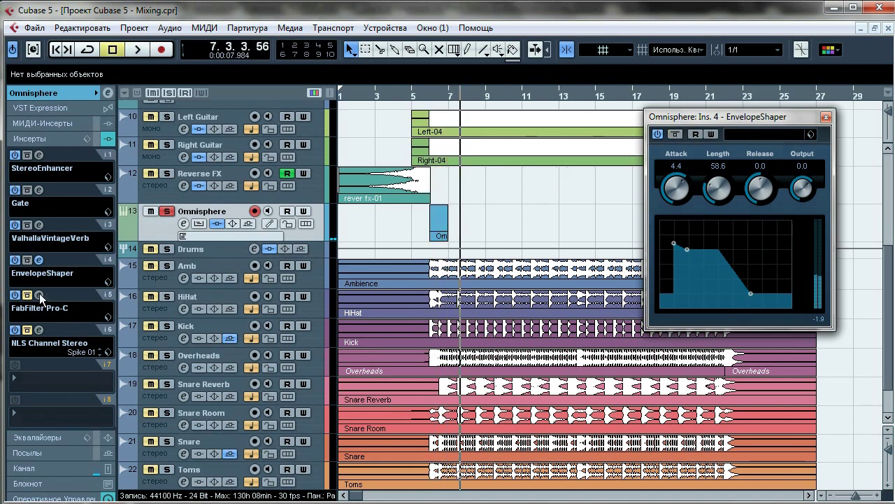
# Open the Omnisphere track's FabFilter Pro-C in place of EnvelopeShaper and play from bar 4 with the compressor bypassed
pyautogui.click(39, 295)
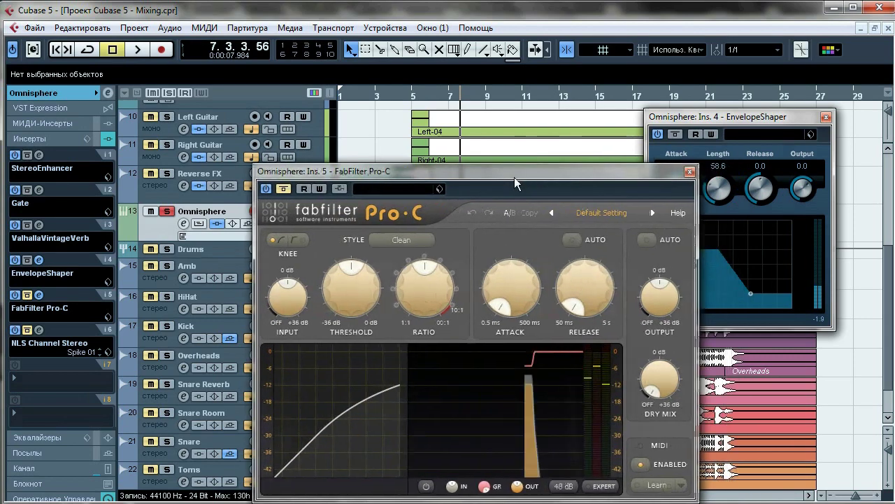
pyautogui.click(826, 117)
pyautogui.click(395, 95)
pyautogui.press('space')
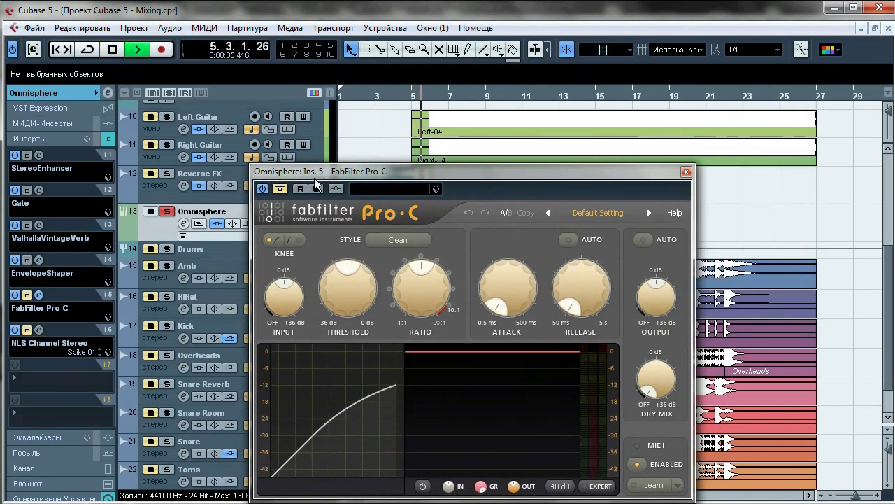
# Reactivate FabFilter Pro-C and NLS Channel Stereo on the Omnisphere track while replaying from bar 5, then stop playback
pyautogui.click(284, 187)
pyautogui.click(409, 98)
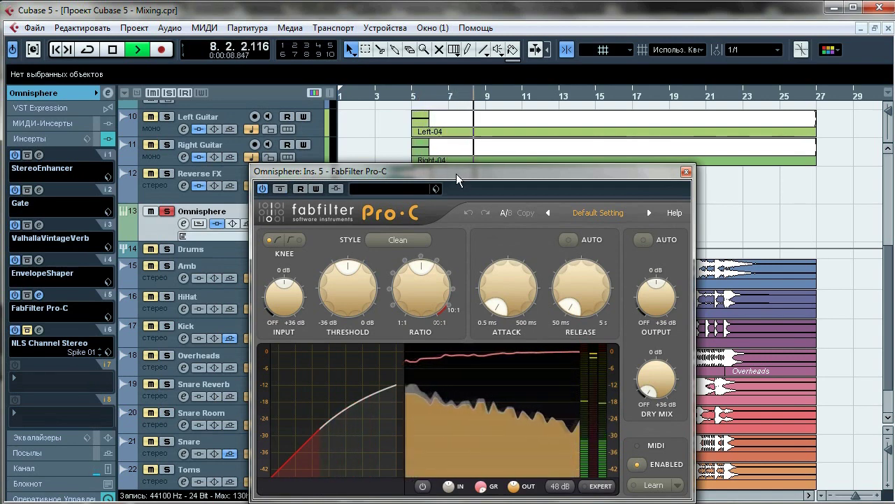
pyautogui.click(686, 171)
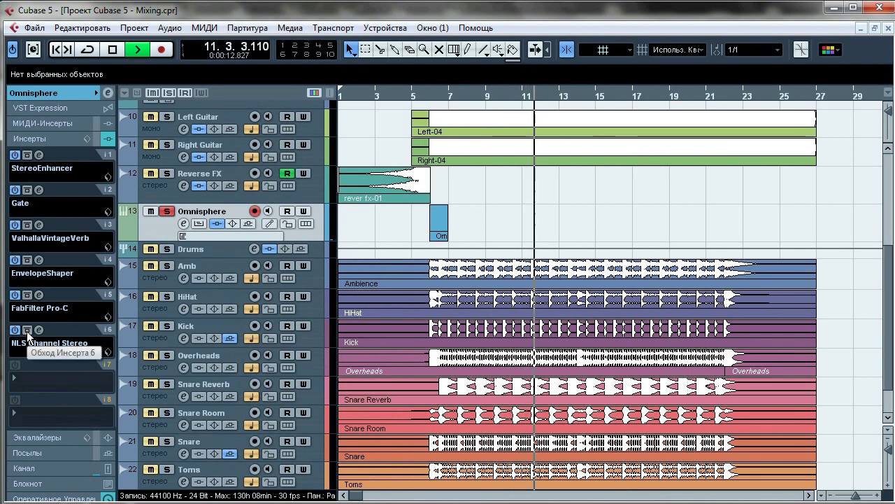
pyautogui.press('space')
# Briefly select the Reverse FX track, then return to the Omnisphere track and take it out of solo
pyautogui.click(218, 178)
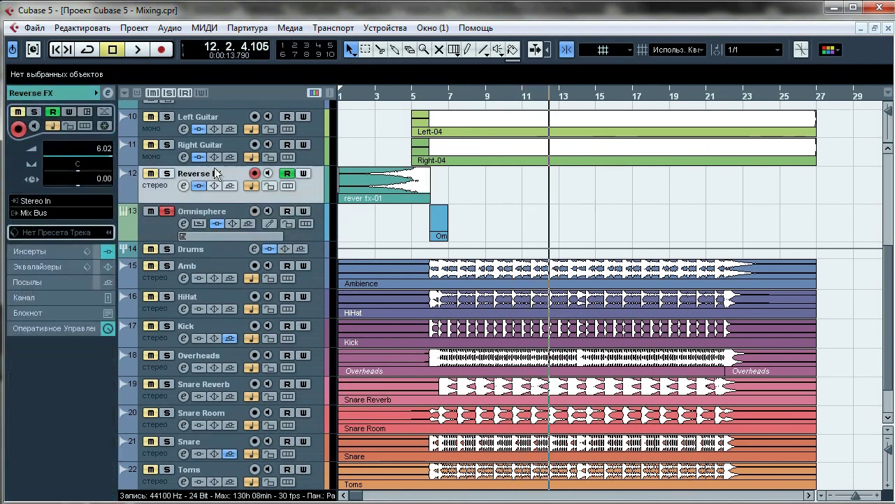
pyautogui.click(33, 268)
pyautogui.click(223, 215)
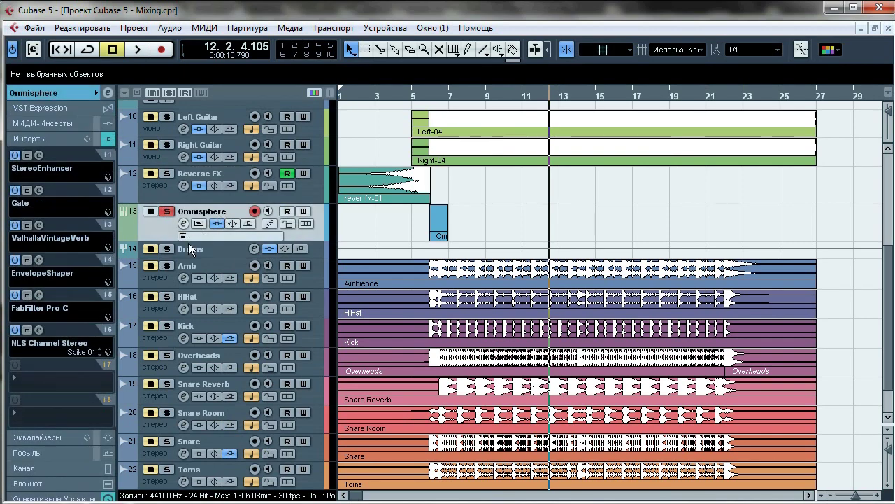
pyautogui.scroll(-1, 890, 278)
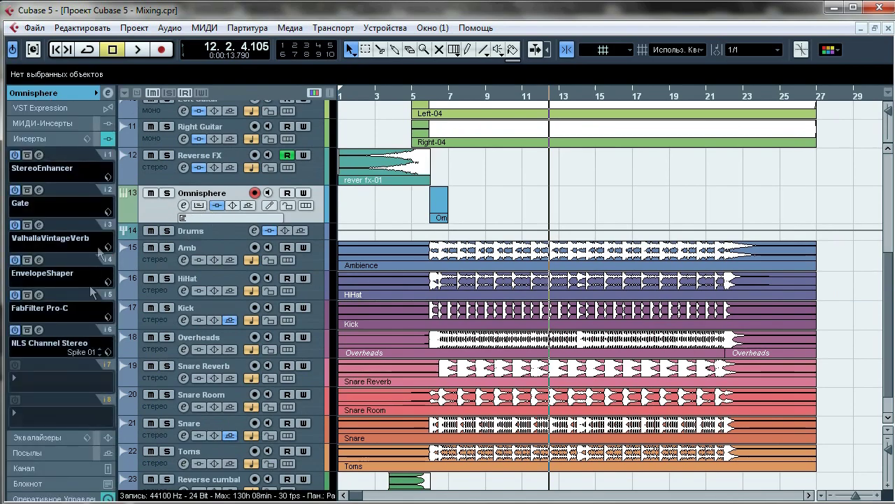
# Compare the NLS Channel Stereo settings of the Omnisphere and Reverse FX tracks side by side, then close both windows
pyautogui.click(39, 329)
pyautogui.click(204, 156)
pyautogui.click(39, 299)
pyautogui.moveTo(394, 188); pyautogui.dragTo(216, 51)
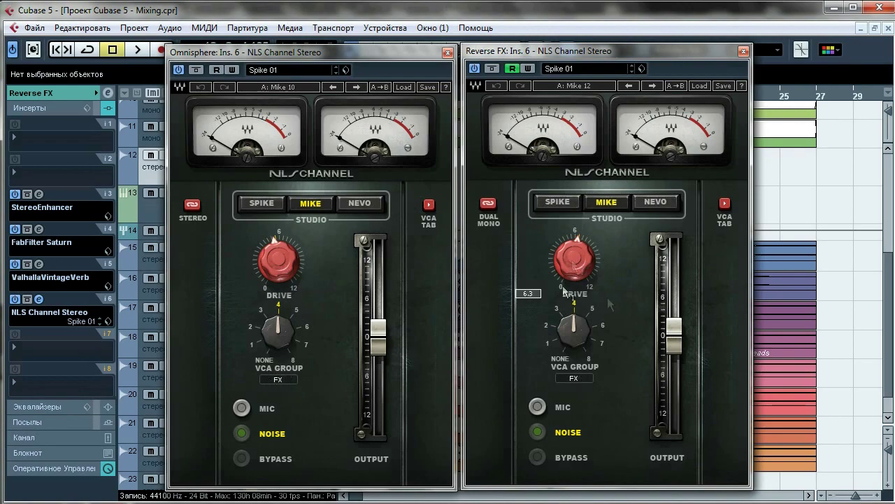
pyautogui.click(744, 51)
pyautogui.click(447, 52)
# Inspect the NLS Channel Stereo settings on the Drums group, then close the plug-in
pyautogui.scroll(2, 229, 245)
pyautogui.click(229, 279)
pyautogui.click(39, 298)
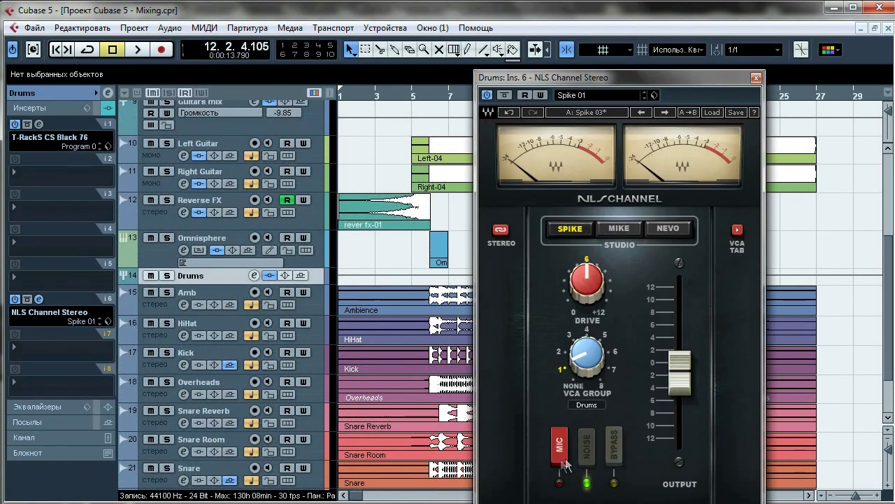
pyautogui.click(756, 78)
# Open the Bass group's NLS Channel Mono, solo the group and play it from bar 5
pyautogui.scroll(5, 229, 245)
pyautogui.click(187, 141)
pyautogui.click(39, 369)
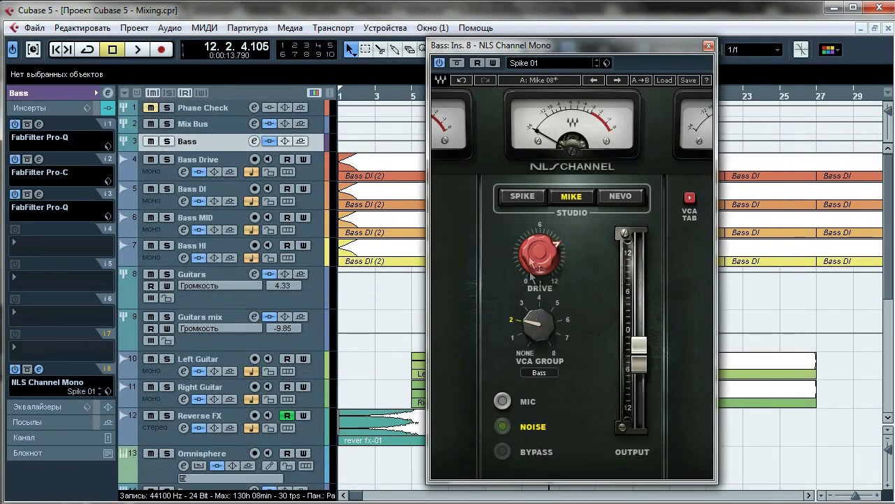
pyautogui.click(166, 141)
pyautogui.click(412, 96)
pyautogui.press('space')
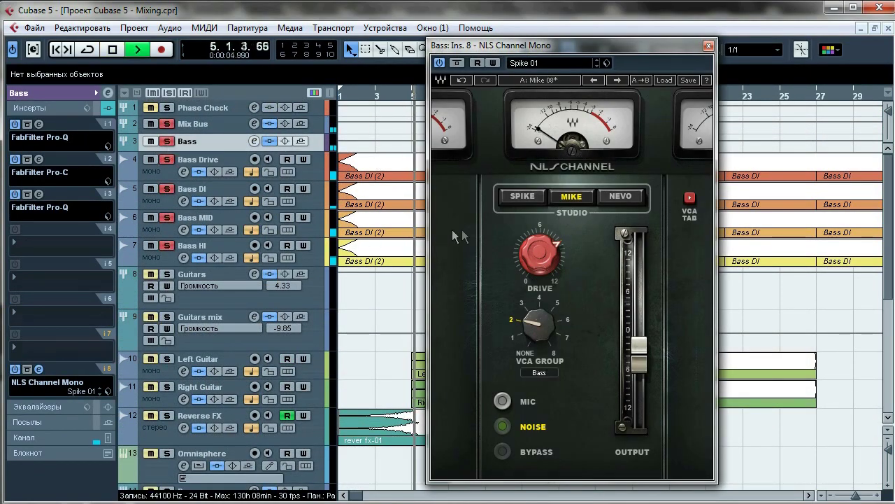
# Compare the Spike and Mike models and the bypassed sound on the Bass group, then stop playback and close the plug-in
pyautogui.click(525, 198)
pyautogui.click(582, 199)
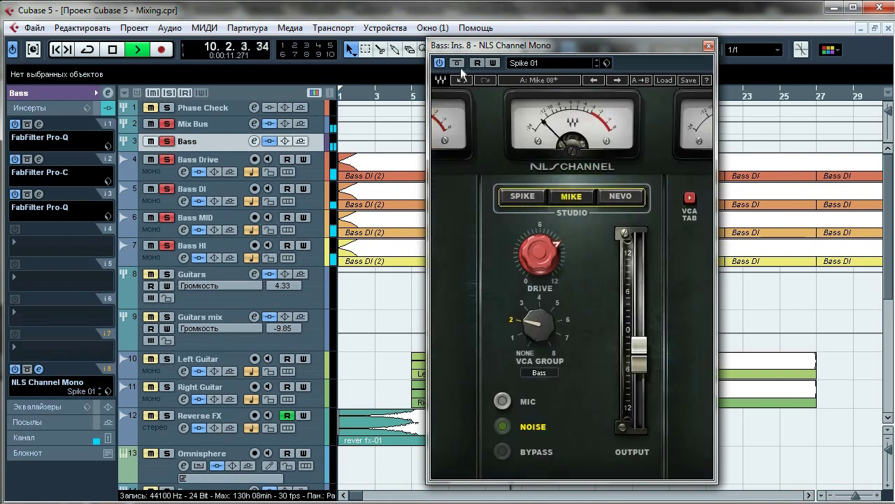
pyautogui.click(460, 64)
pyautogui.press('space')
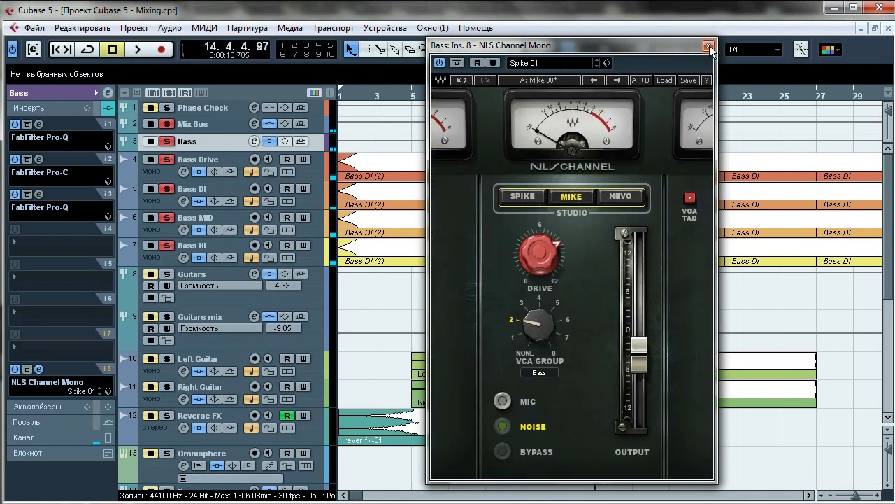
pyautogui.click(708, 46)
# Audition the Guitars group's NLS Channel Stereo with the Mike, Spike and Nevo models, then close it and stop playback
pyautogui.click(185, 294)
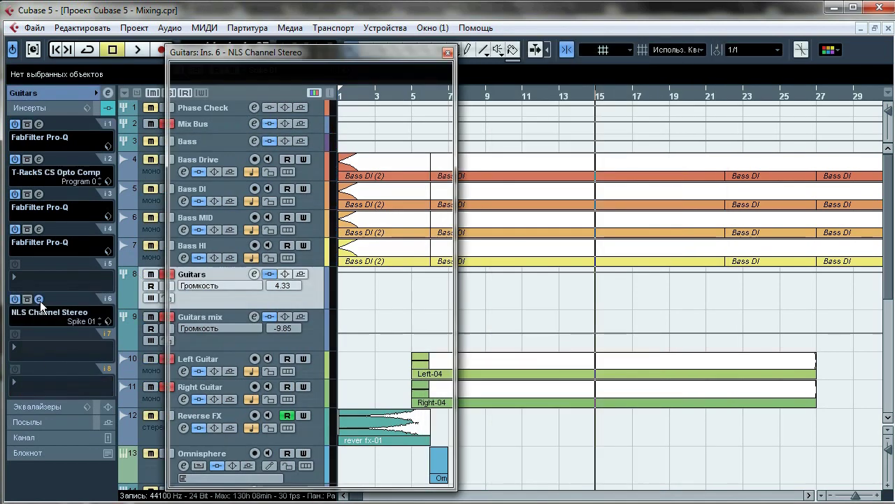
pyautogui.click(39, 299)
pyautogui.press('space')
pyautogui.click(310, 206)
pyautogui.click(259, 204)
pyautogui.click(357, 207)
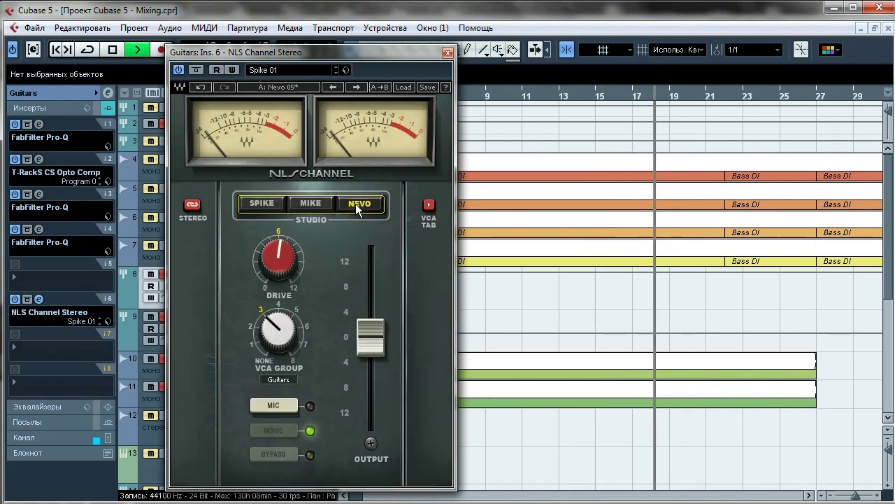
pyautogui.click(447, 52)
pyautogui.press('space')
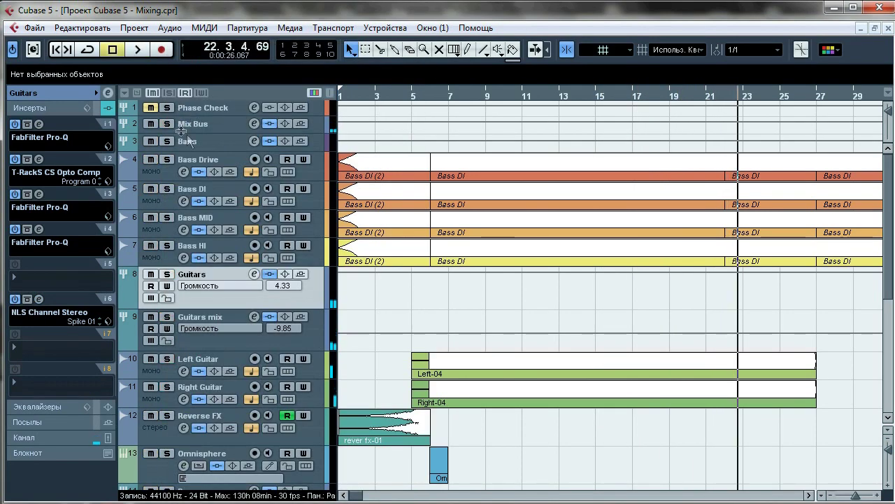
# Open the NLS Buss Stereo on the Mix Bus and play the soloed bus from bar 6
pyautogui.click(193, 125)
pyautogui.click(39, 125)
pyautogui.click(431, 96)
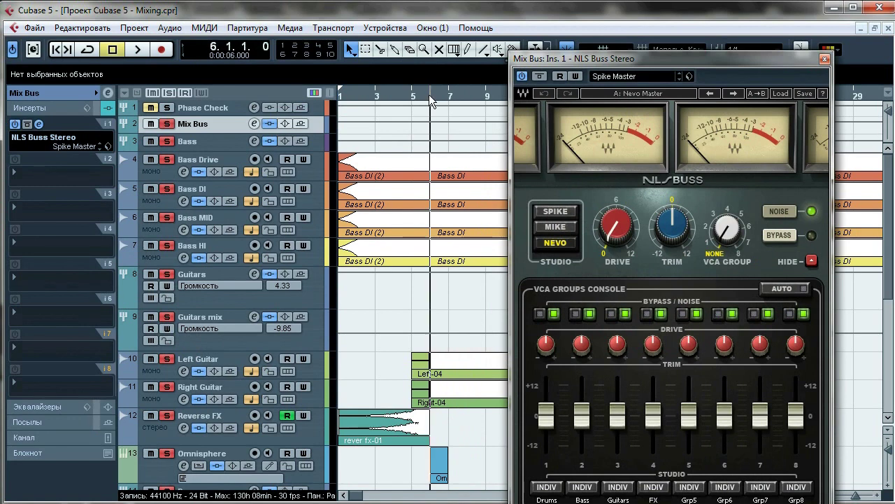
pyautogui.press('space')
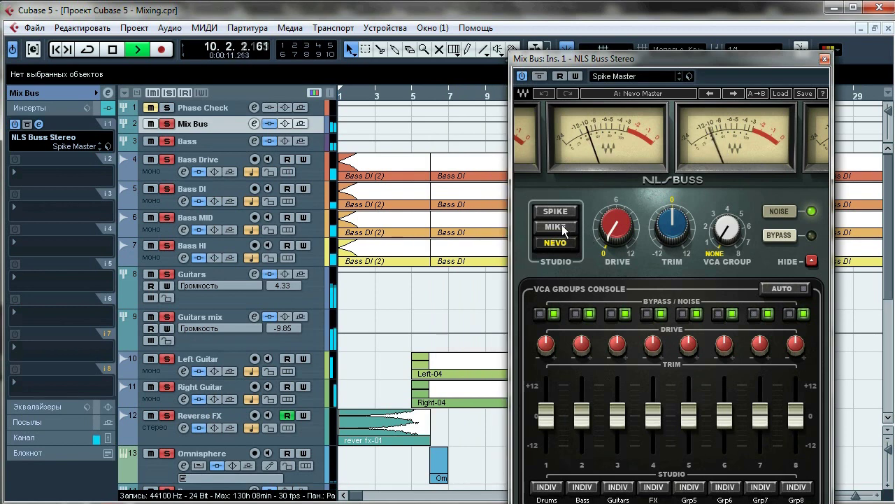
# Audition raised Drive on the Mix Bus's NLS Buss with the Nevo, Mike and Spike models, then turn the Drive back down
pyautogui.moveTo(616, 235); pyautogui.dragTo(617, 235)
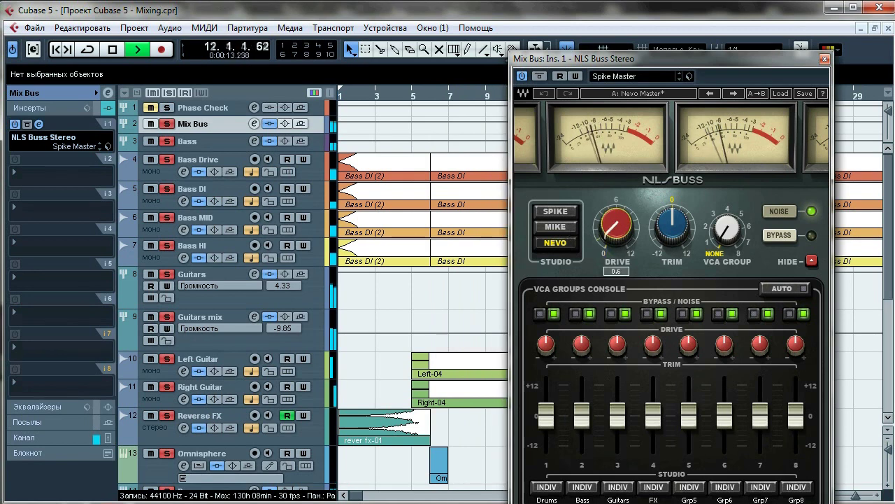
pyautogui.moveTo(616, 235); pyautogui.dragTo(554, 234)
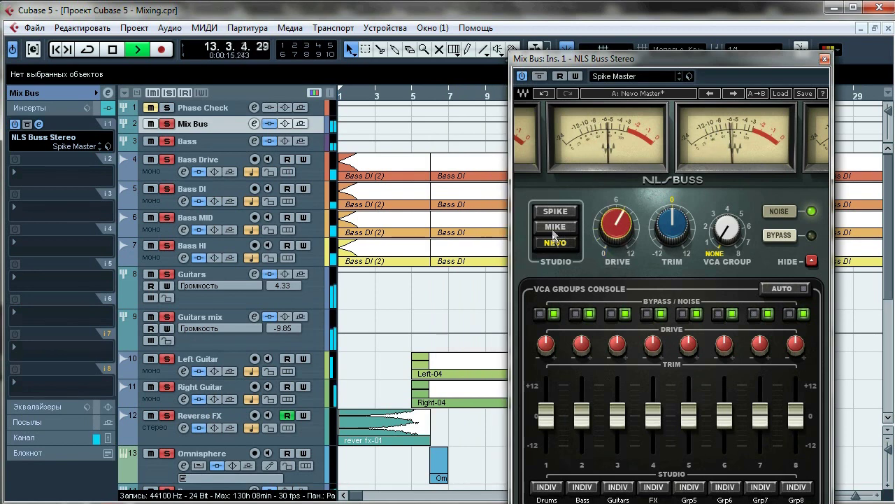
pyautogui.click(555, 232)
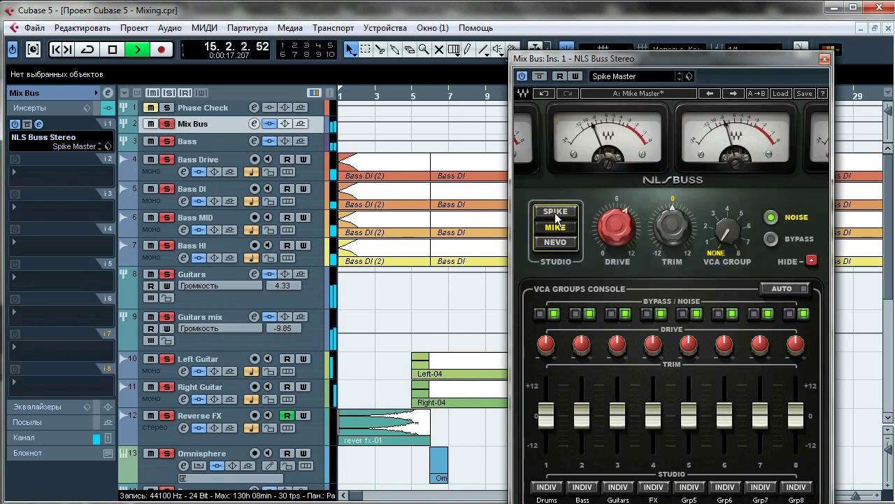
pyautogui.click(556, 214)
pyautogui.moveTo(614, 232); pyautogui.dragTo(614, 253)
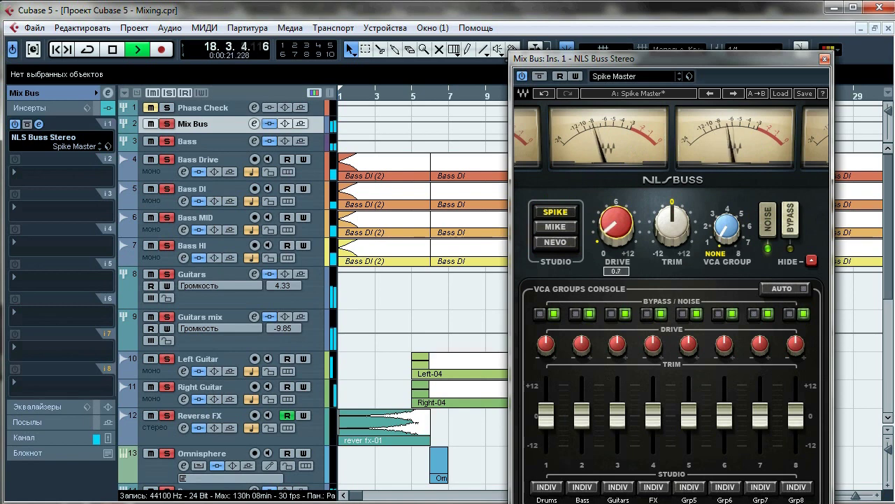
# Switch the NLS Buss back to the Nevo model, then stop playback and close the plug-in
pyautogui.click(557, 243)
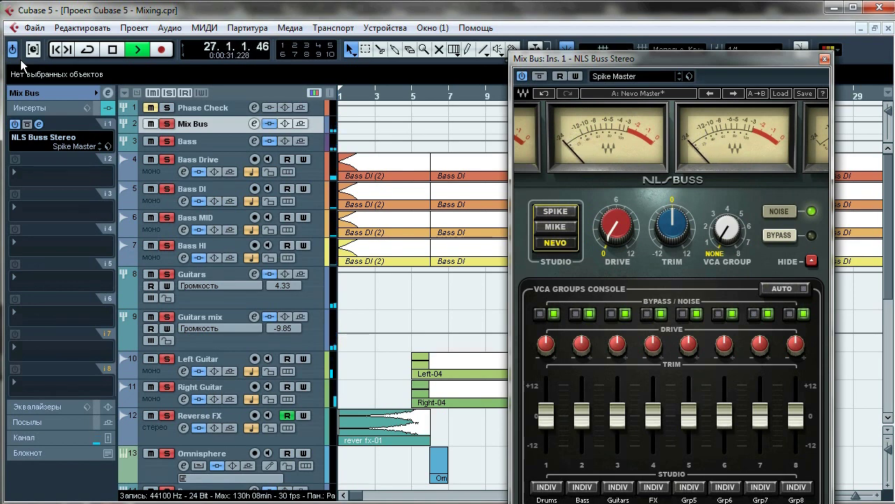
pyautogui.press('space')
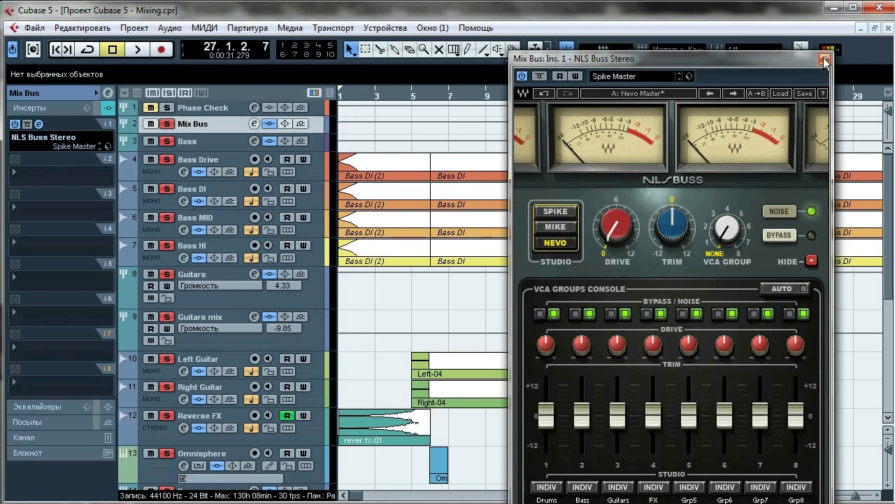
pyautogui.click(825, 60)
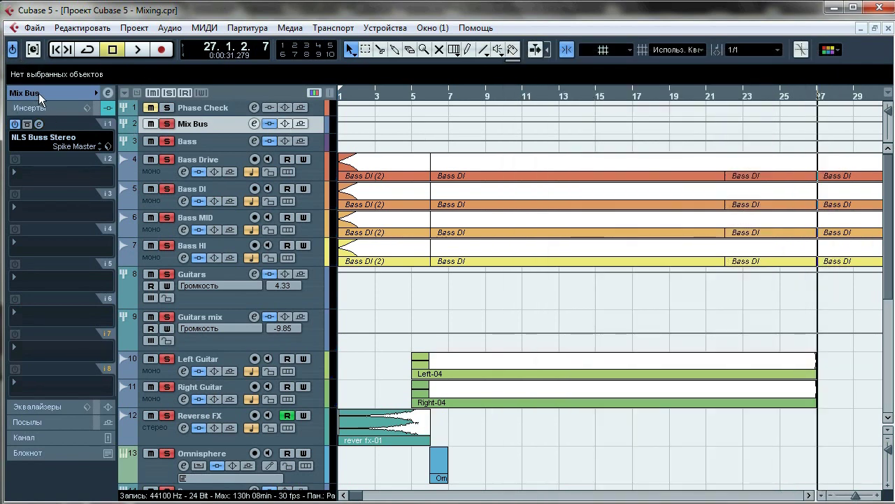
pyautogui.click(38, 93)
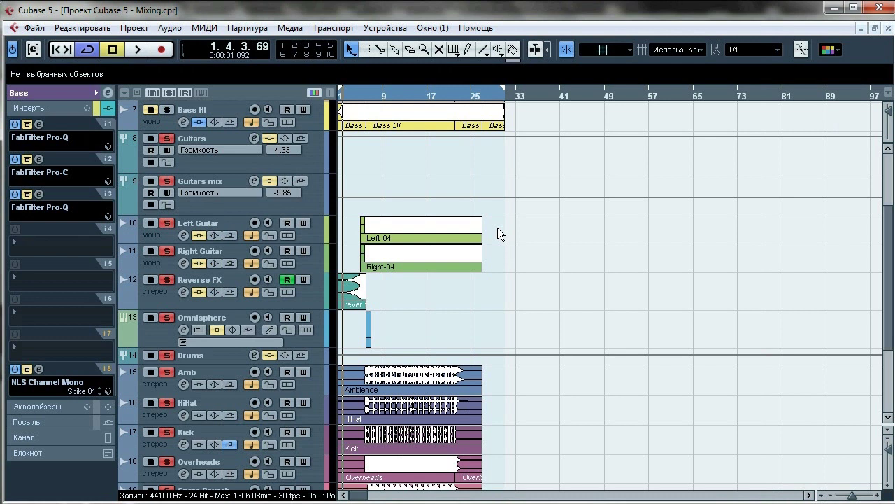
# Play the mix with its inserts bypassed, then unmute Bass HI and reactivate the inserts on Bass Drive and the Bass group
pyautogui.press('space')
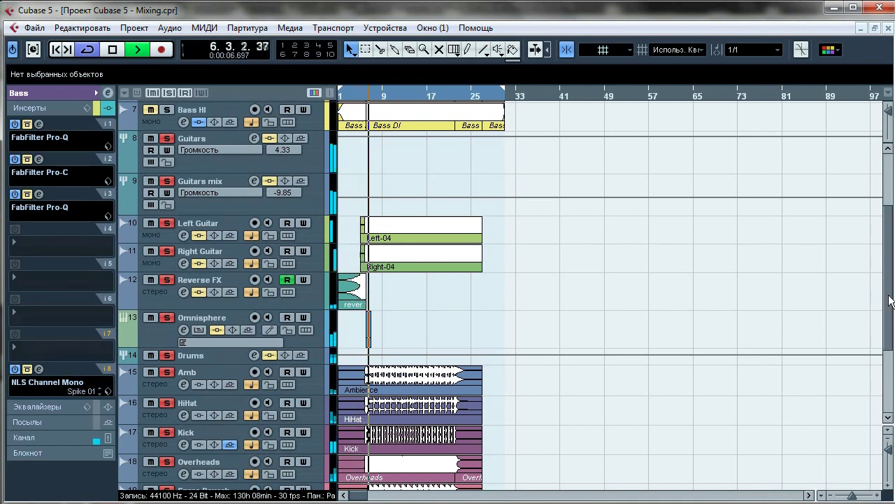
pyautogui.scroll(2, 890, 300)
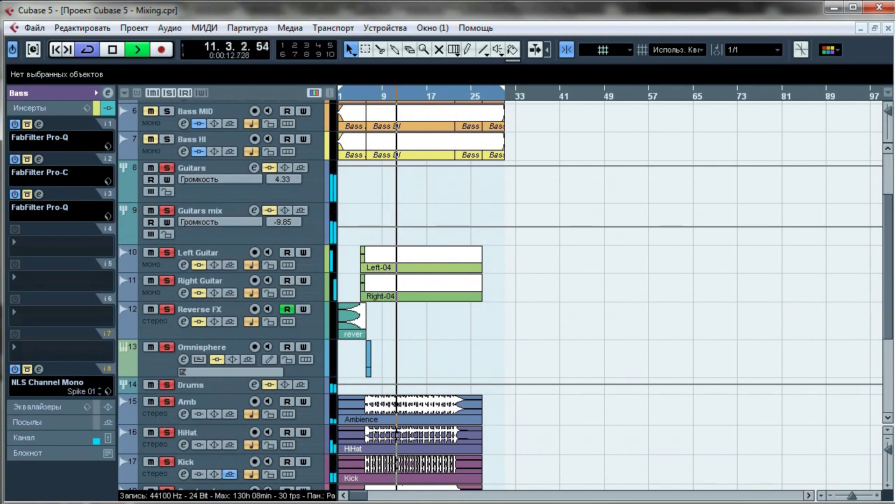
pyautogui.scroll(4, 659, 184)
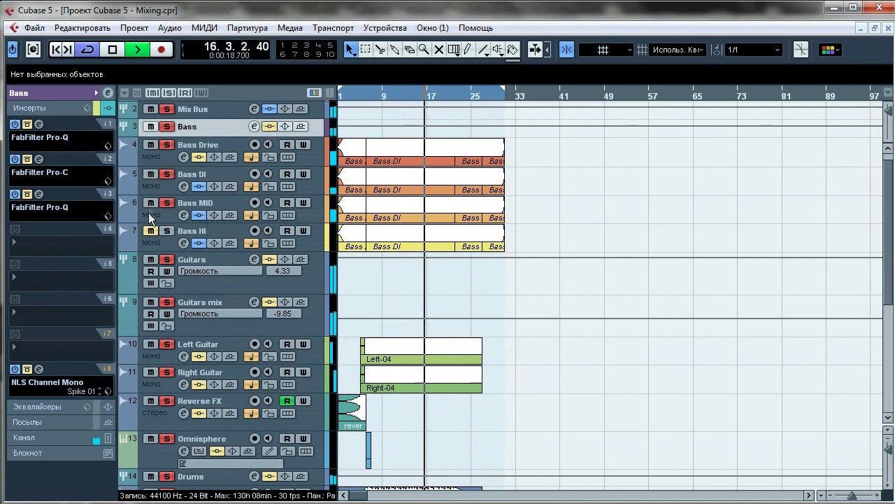
pyautogui.click(150, 230)
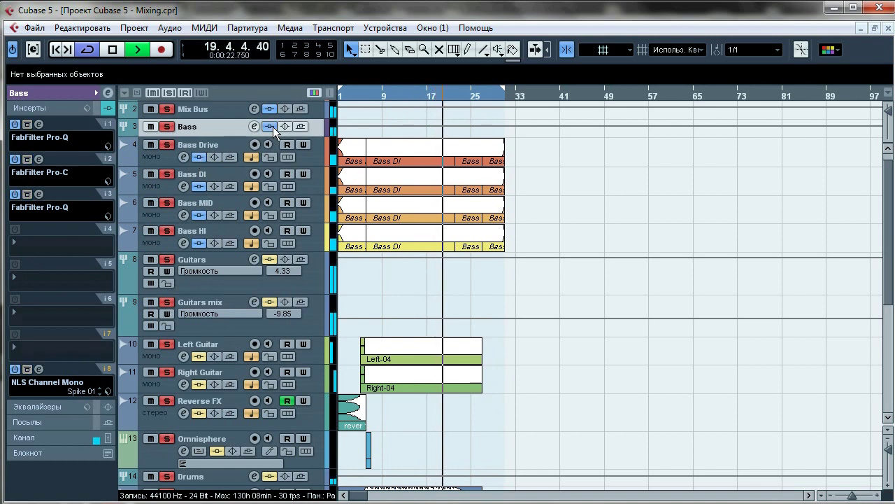
# Replay from bar 6 and reactivate the inserts on Left Guitar, Right Guitar, Guitars mix and Guitars
pyautogui.click(365, 95)
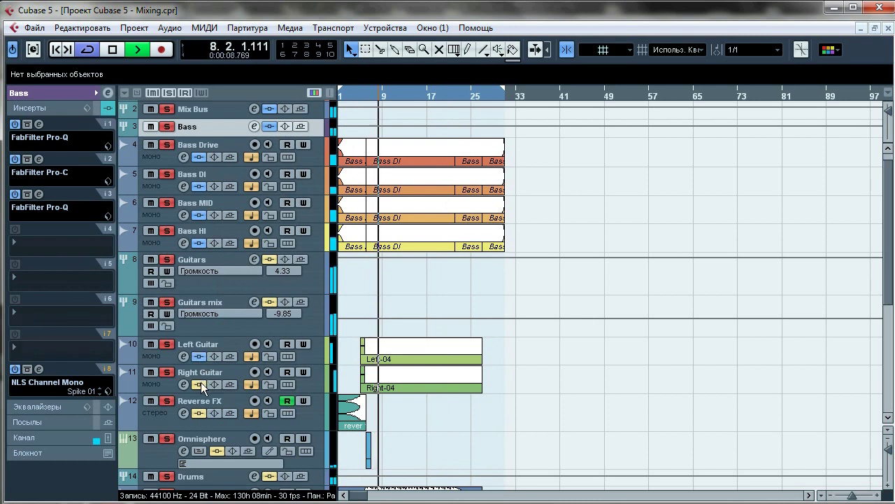
pyautogui.click(271, 302)
pyautogui.click(272, 259)
# Reactivate the inserts on Reverse FX, Omnisphere and the Drums group while replaying from bar 3, then stop playback
pyautogui.moveTo(887, 215); pyautogui.dragTo(887, 267)
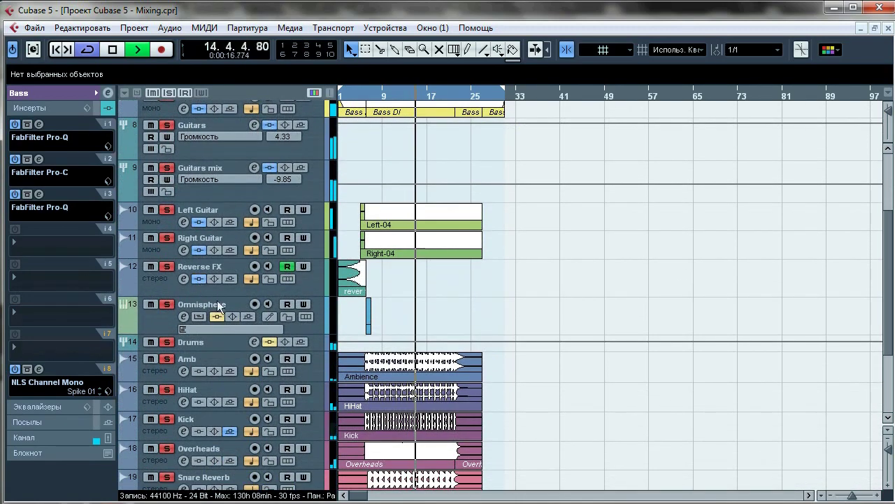
pyautogui.click(351, 98)
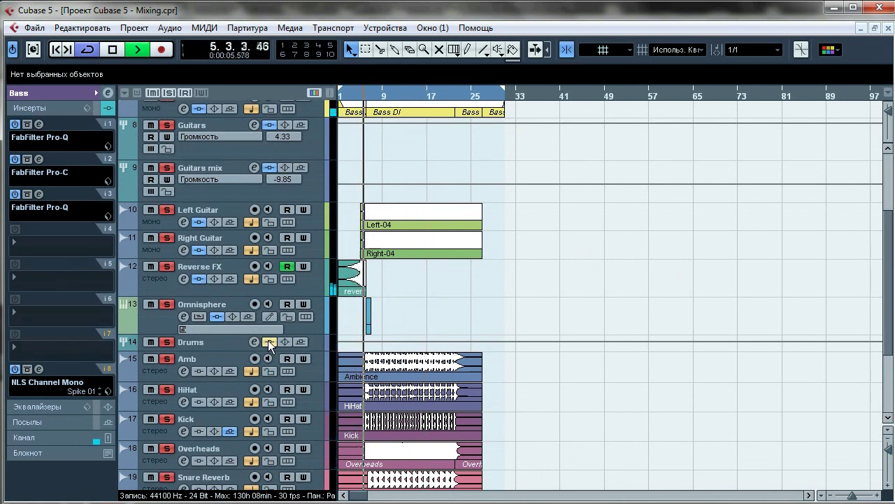
pyautogui.click(269, 341)
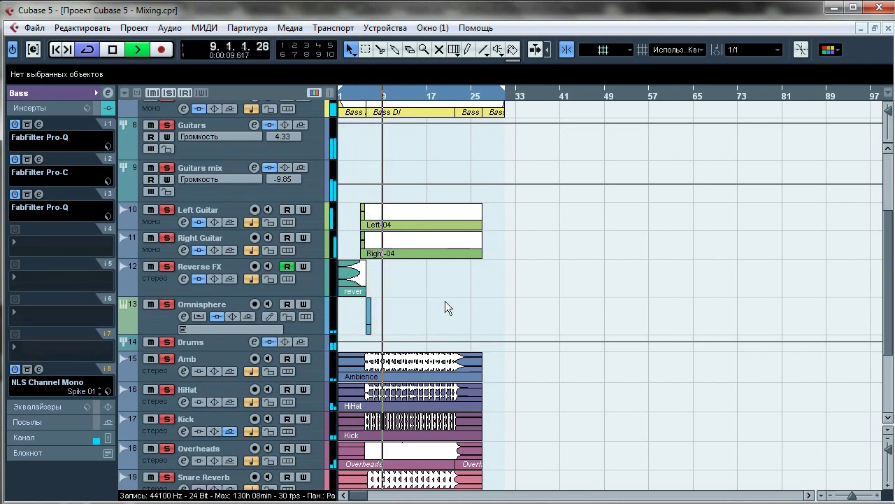
pyautogui.press('space')
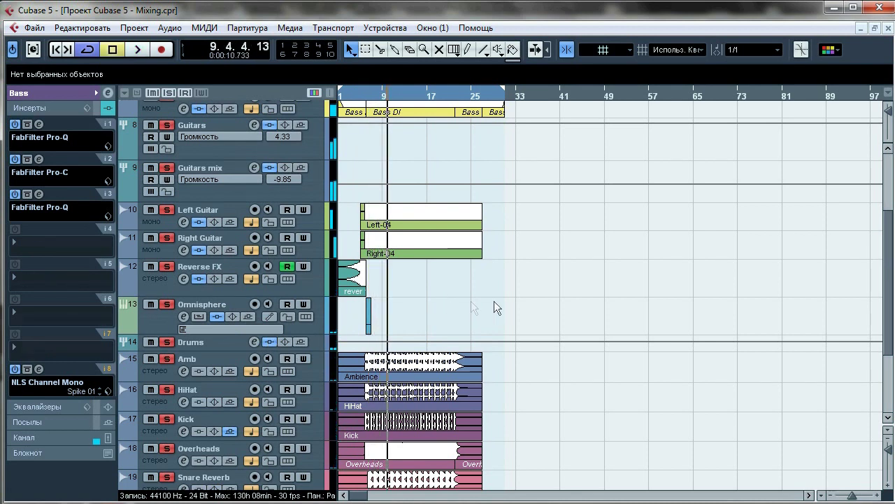
# Open the mixer and switch off the FabFilter Pro-L insert on the Stereo Out
pyautogui.press('F3')
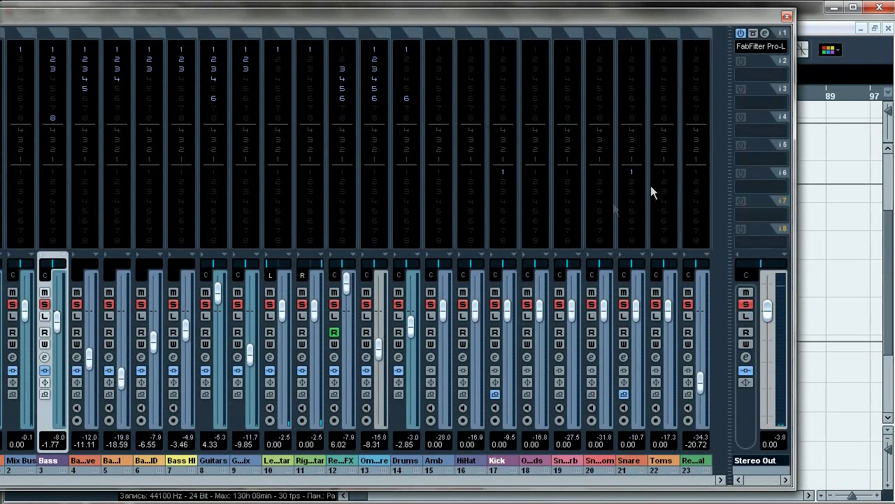
pyautogui.click(741, 33)
pyautogui.click(787, 15)
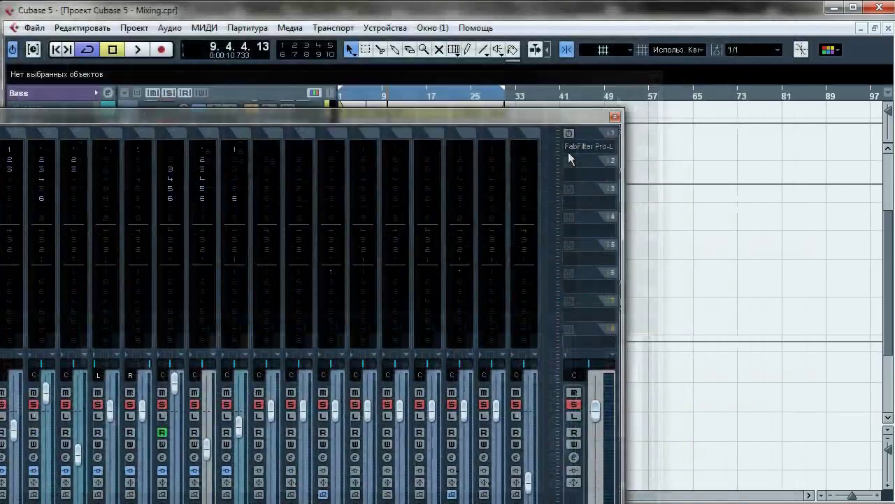
# Play the full mix from the start with the Stereo Out level in view, then close the mixer and stop playback
pyautogui.moveTo(373, 92); pyautogui.dragTo(292, 99)
pyautogui.press('space')
pyautogui.moveTo(345, 323); pyautogui.dragTo(585, 7)
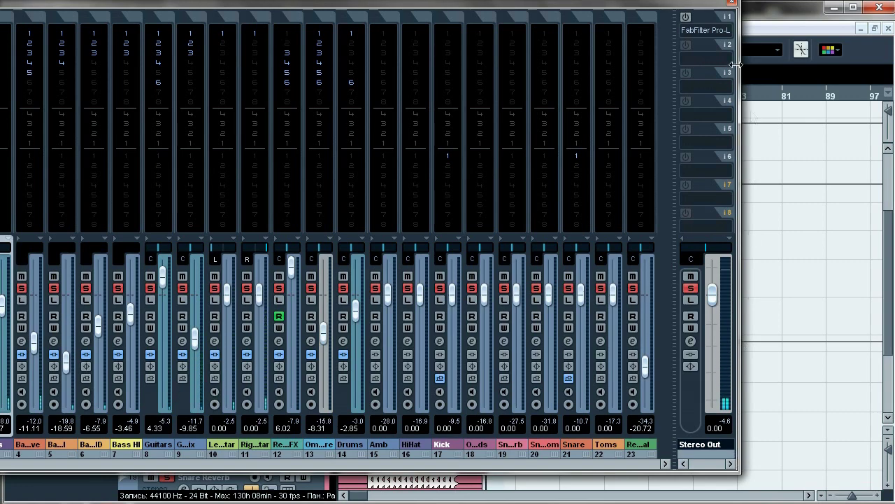
pyautogui.click(730, 5)
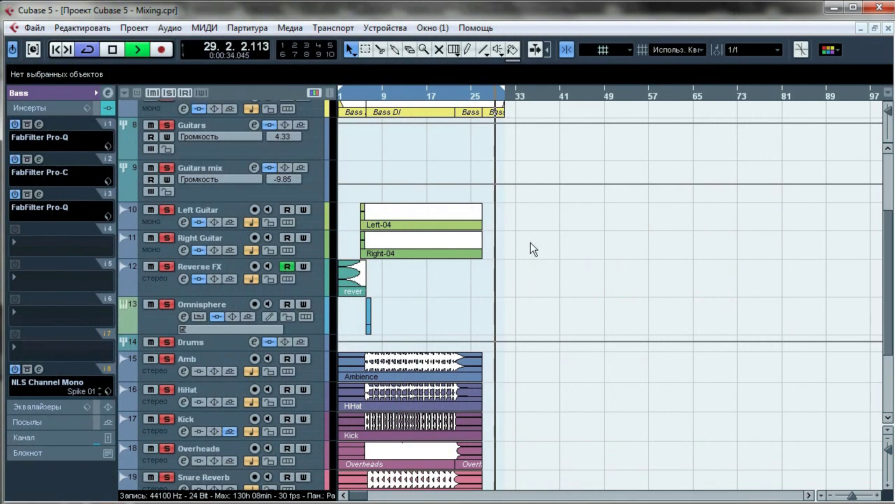
pyautogui.press('space')
# Export the Stereo Out as an audio mixdown named Mix, a 24-bit 44.100 kHz Wave file, and close the export dialog
pyautogui.moveTo(890, 298); pyautogui.dragTo(885, 227)
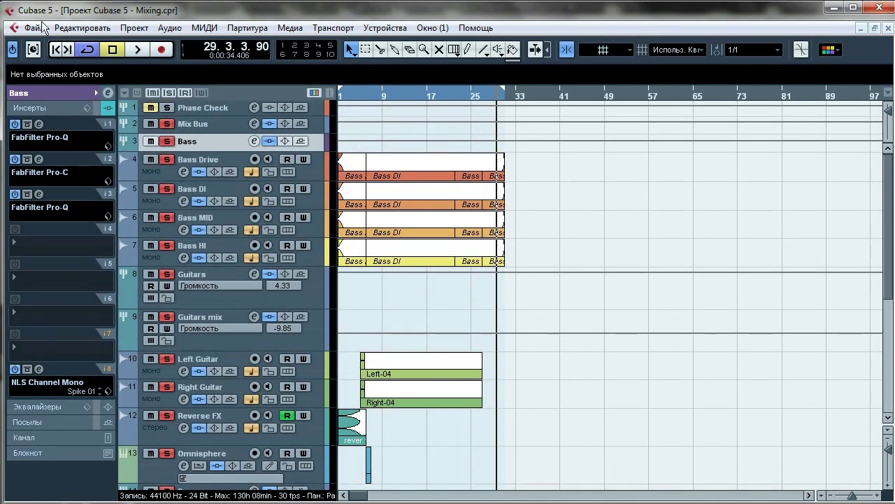
pyautogui.click(42, 30)
pyautogui.moveTo(108, 277)
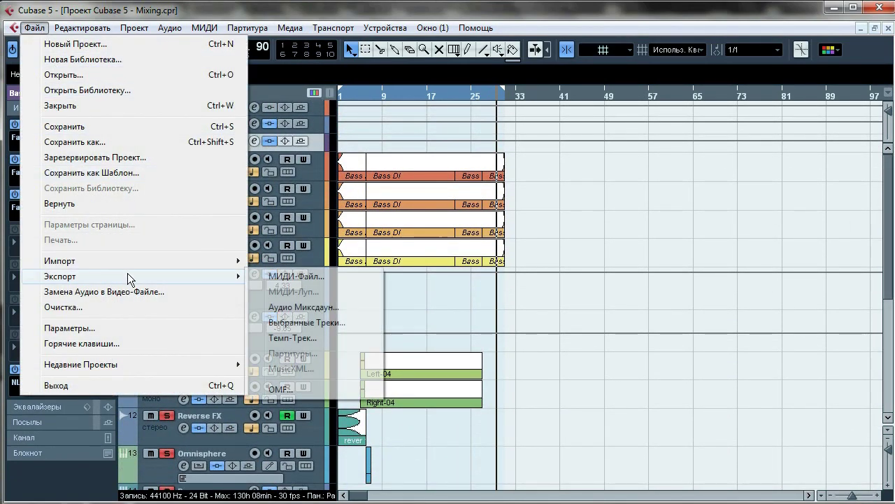
pyautogui.click(285, 308)
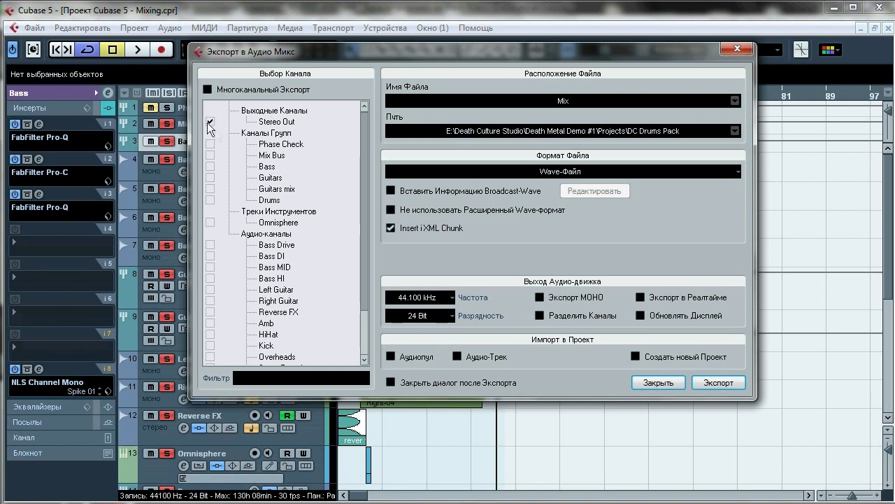
pyautogui.click(705, 381)
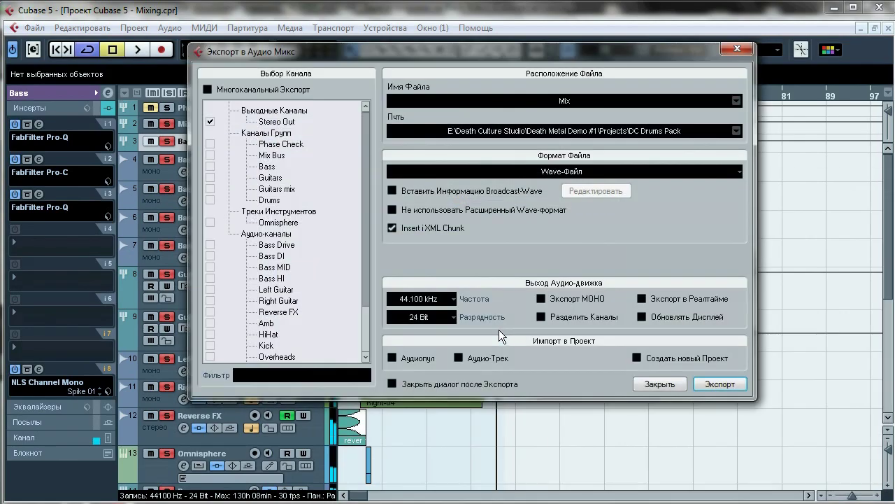
pyautogui.click(640, 385)
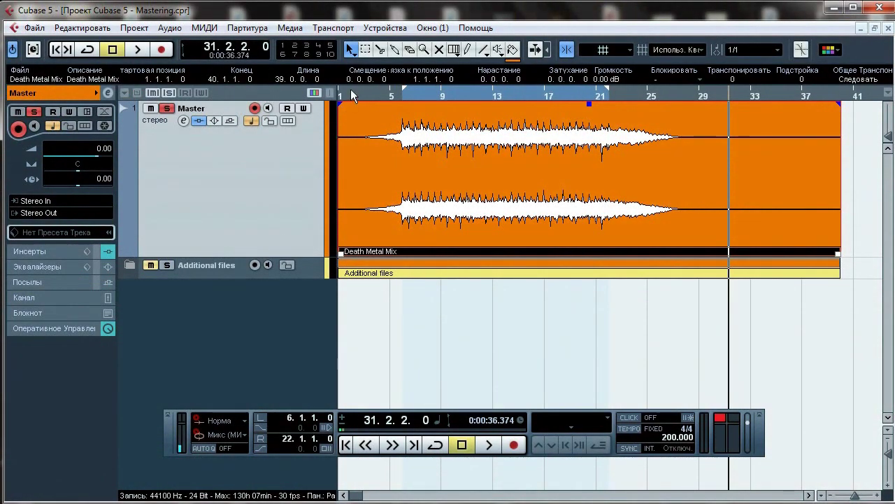
# In the Mastering project, show and bypass the Master track's inserts, then play the mix from the start and stop it
pyautogui.click(350, 89)
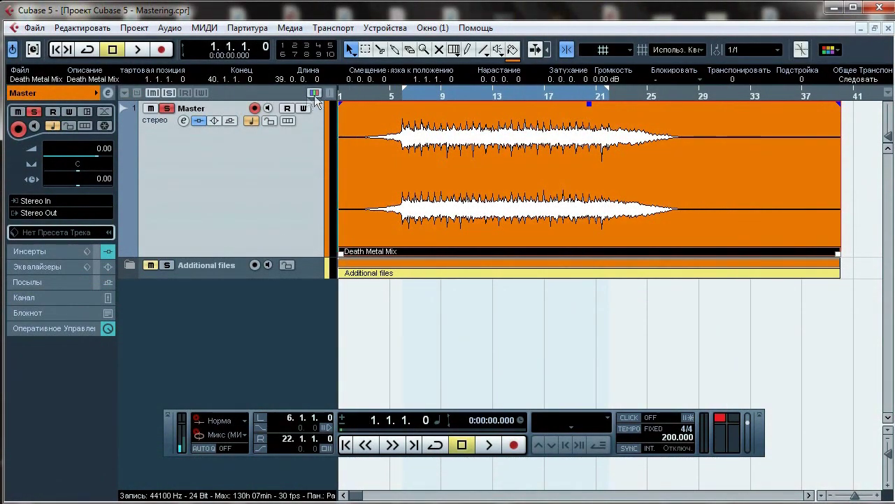
pyautogui.click(39, 251)
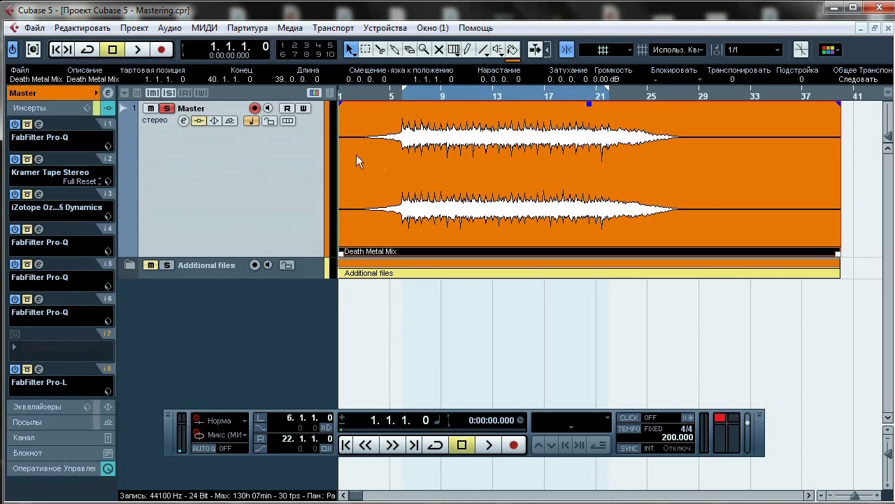
pyautogui.click(143, 50)
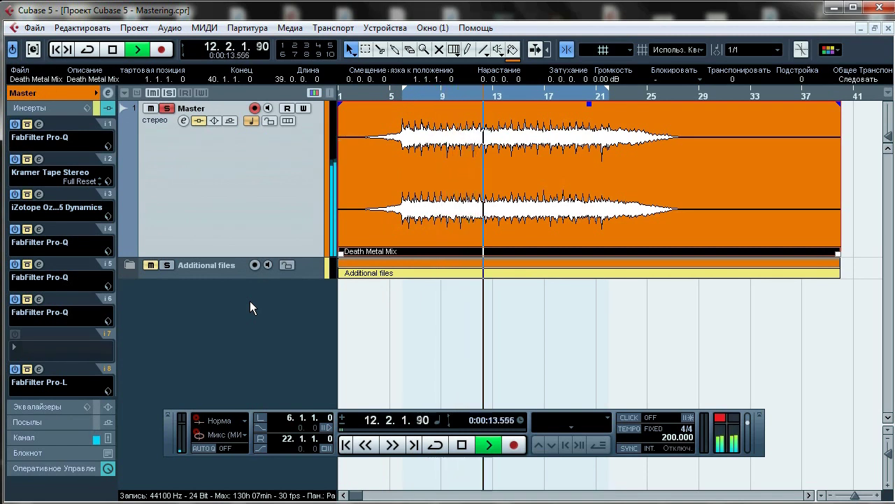
pyautogui.press('space')
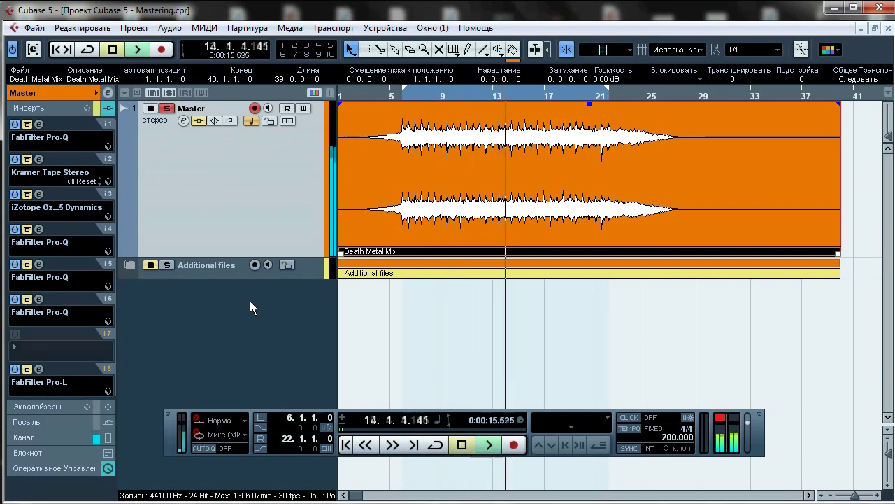
# Reactivate the Master's first FabFilter Pro-Q, audition its low-cut band at 31.333 Hz in solo, then close it and stop playback
pyautogui.click(39, 124)
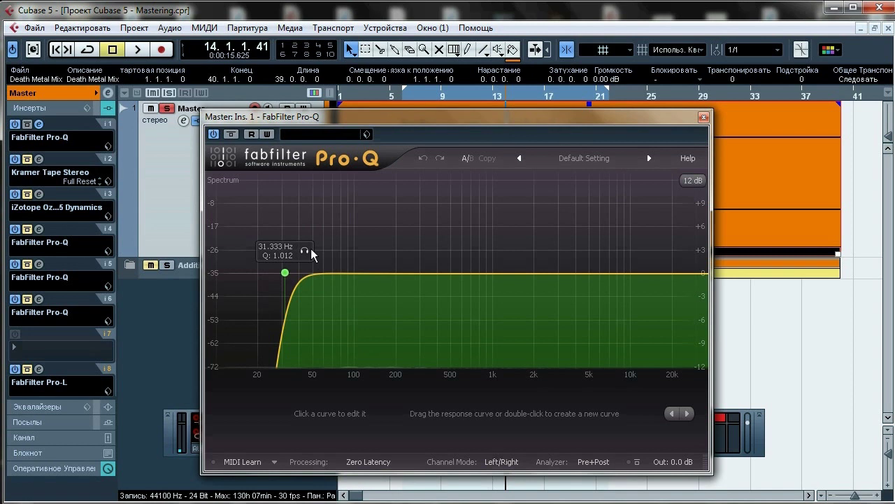
pyautogui.click(308, 252)
pyautogui.press('space')
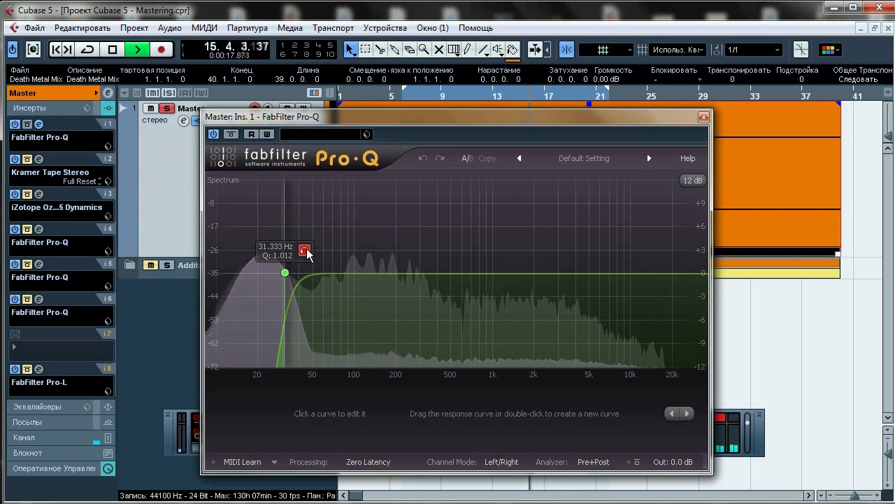
pyautogui.click(308, 252)
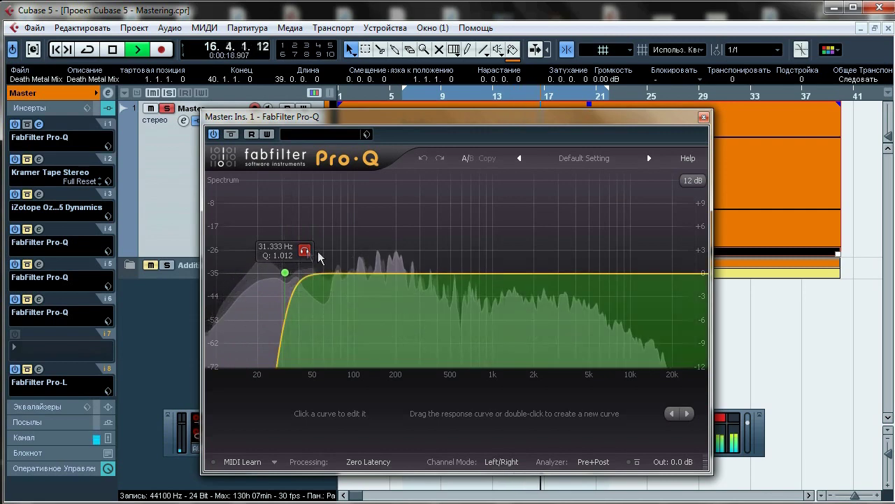
pyautogui.click(704, 119)
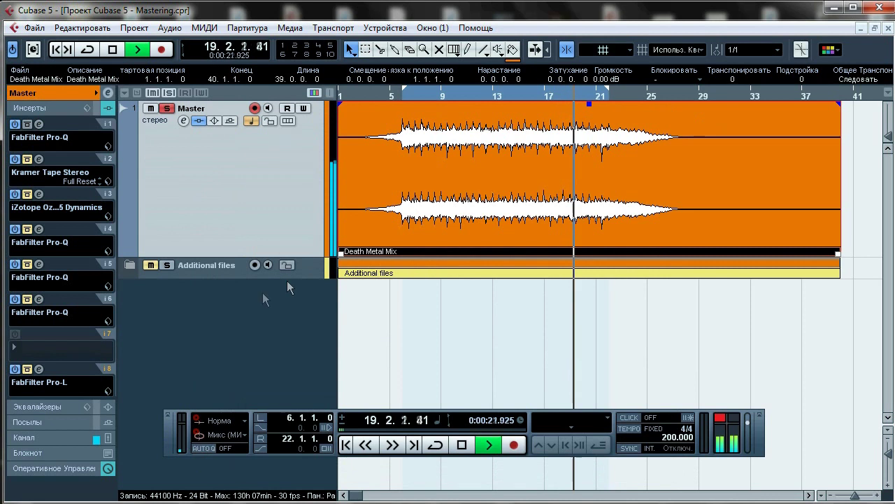
pyautogui.press('space')
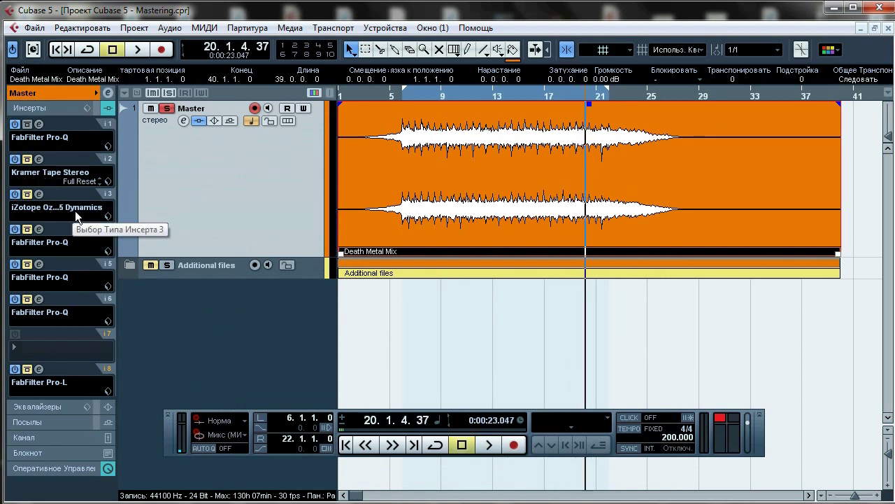
# Open the Master's insert 4 FabFilter Pro-Q, compare it bypassed and active during playback, leave it active and close it
pyautogui.click(38, 230)
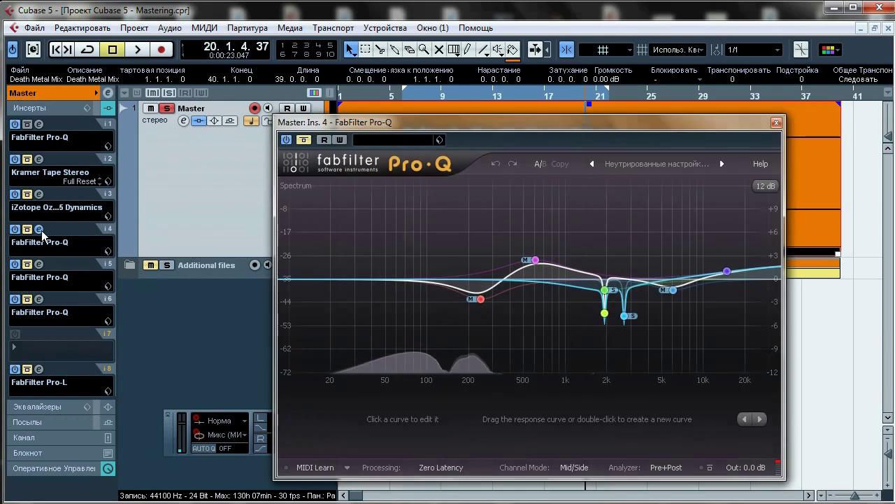
pyautogui.press('space')
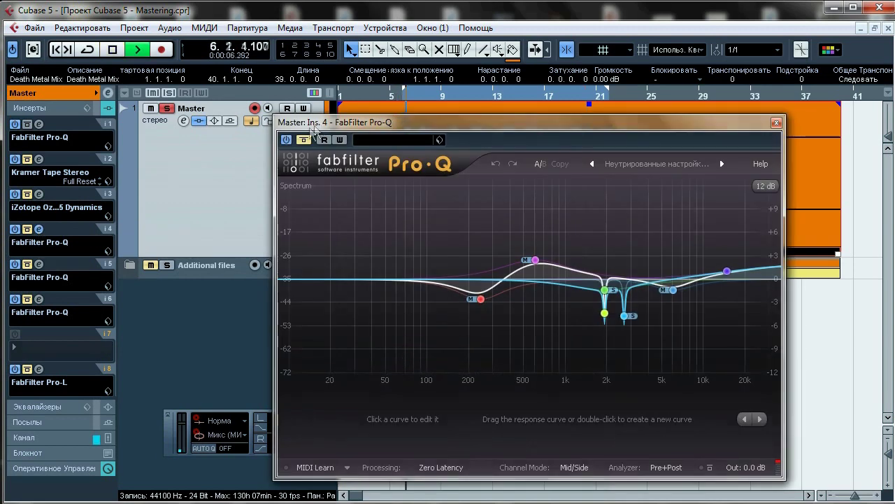
pyautogui.click(304, 140)
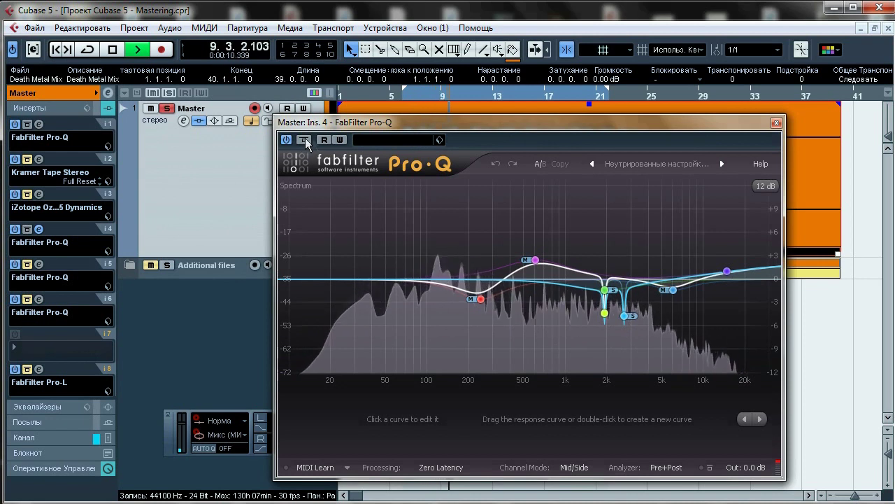
pyautogui.click(304, 140)
pyautogui.click(304, 141)
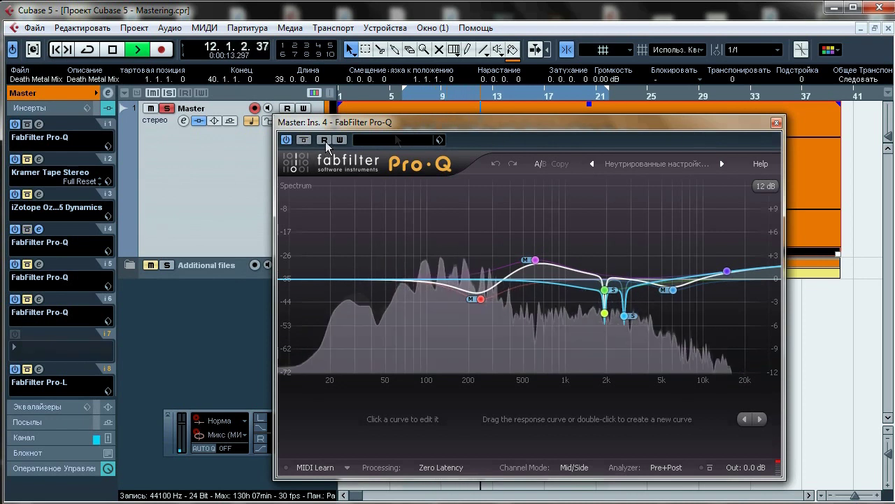
pyautogui.click(777, 123)
# Open the Master's insert 5 FabFilter Pro-Q, compare its bypassed and active sound while the mix plays, leave it active and close it
pyautogui.click(40, 264)
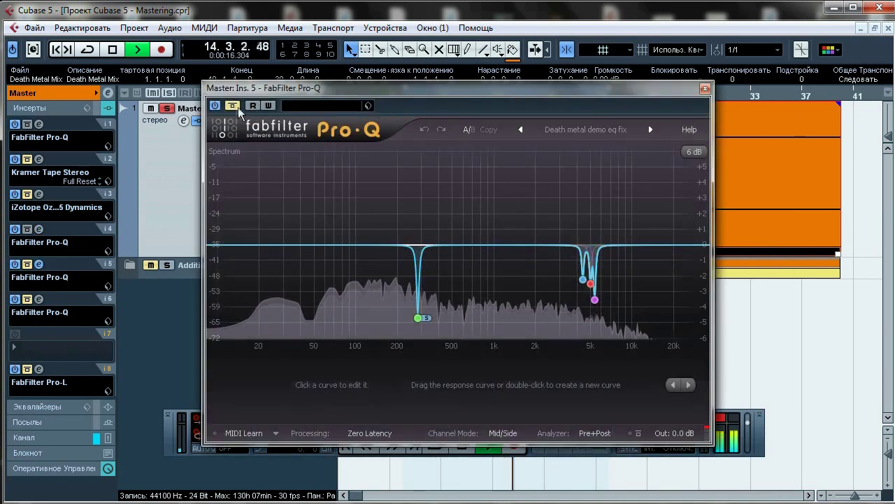
pyautogui.click(232, 104)
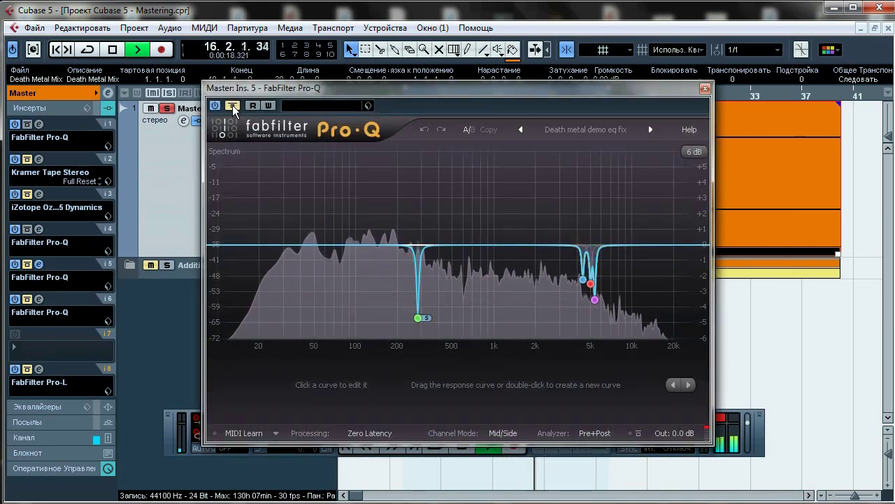
pyautogui.click(232, 105)
pyautogui.moveTo(579, 278)
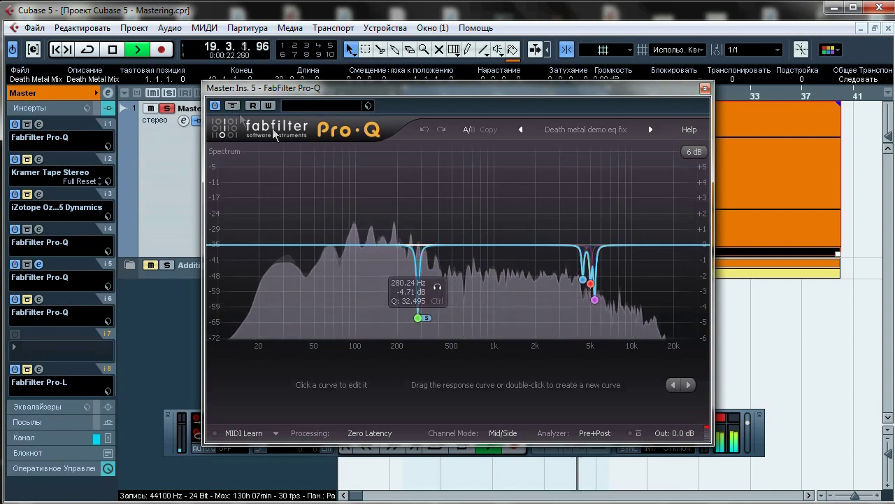
pyautogui.click(234, 104)
pyautogui.click(234, 104)
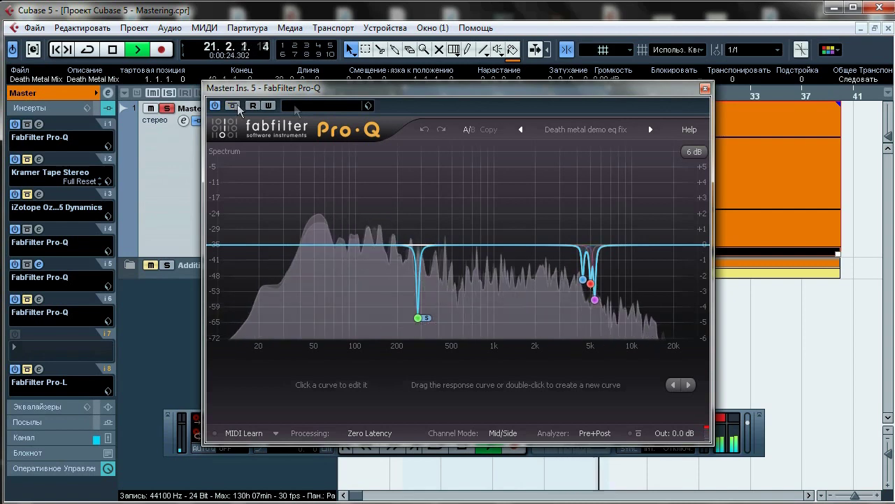
pyautogui.click(705, 88)
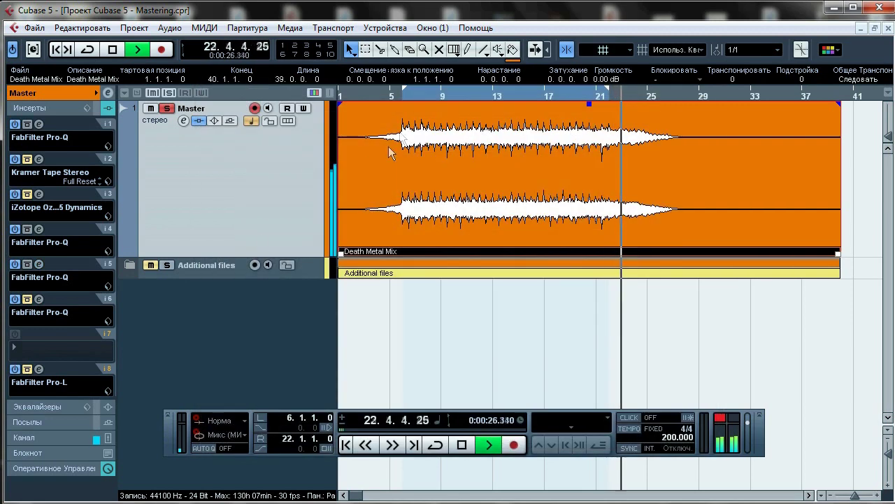
# Replay the mix from bar 6, compare the insert 6 FabFilter Pro-Q bypassed and active, leave it active, close it and stop playback
pyautogui.click(401, 96)
pyautogui.click(38, 299)
pyautogui.click(275, 131)
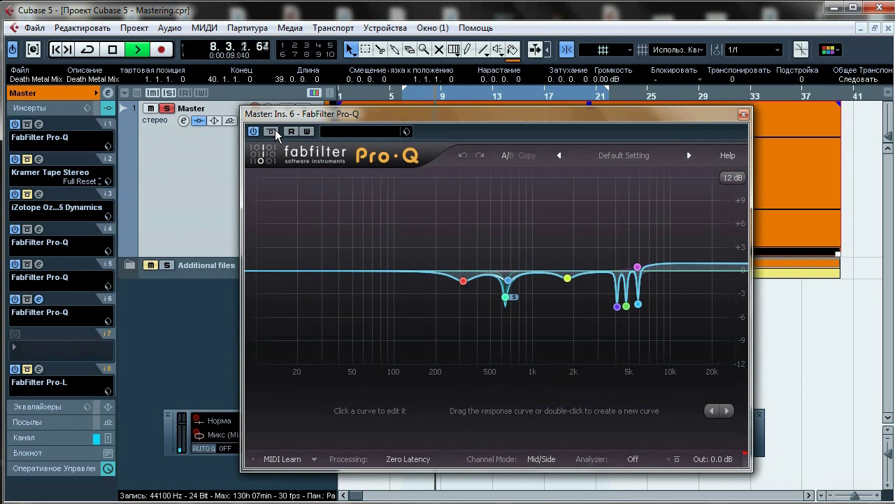
pyautogui.click(276, 131)
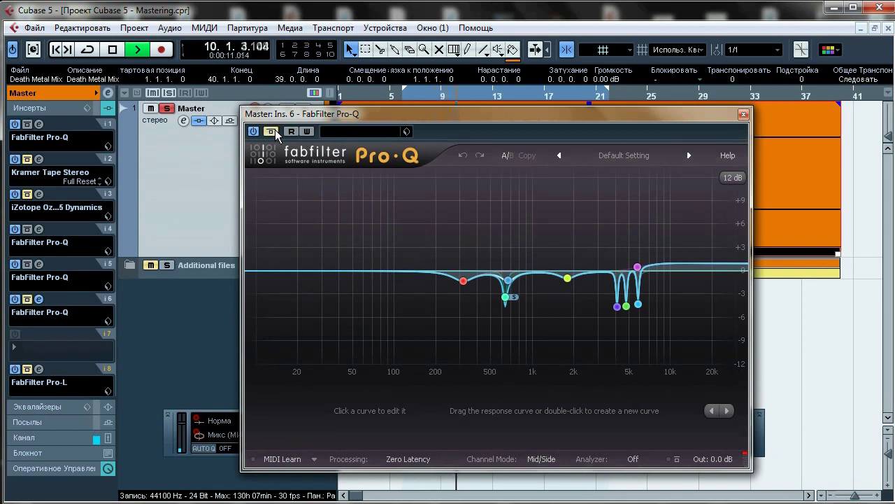
pyautogui.click(276, 131)
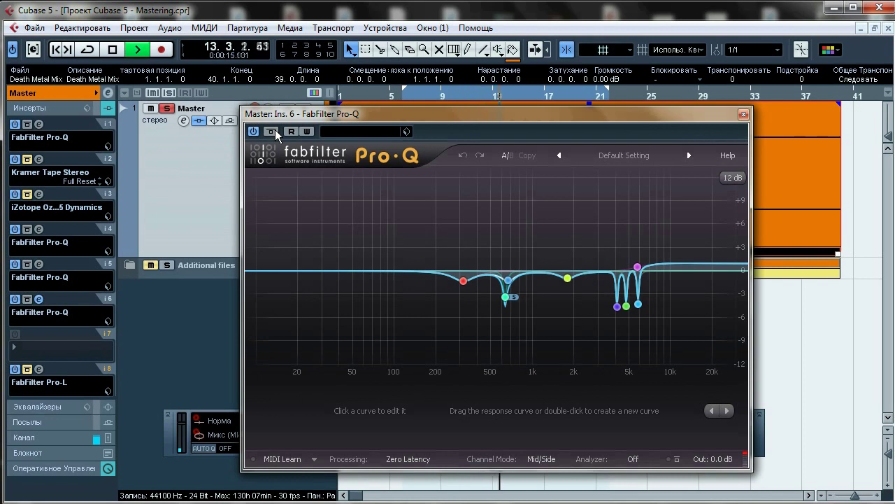
pyautogui.click(275, 132)
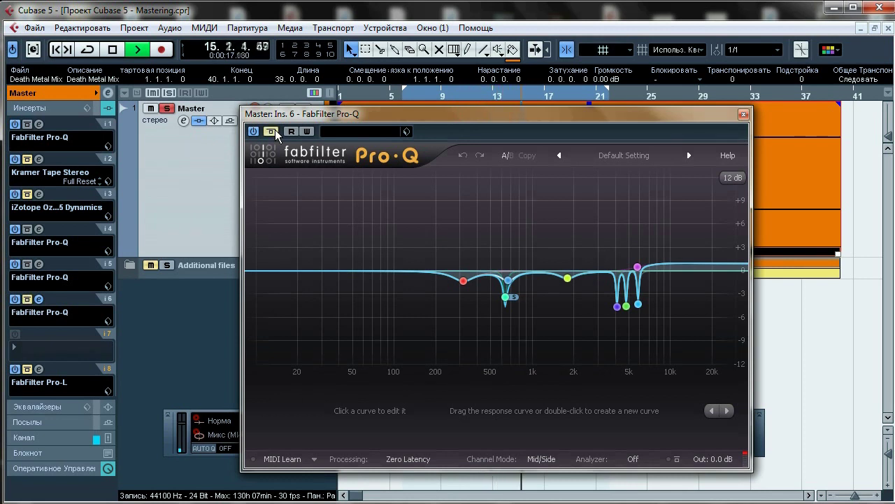
pyautogui.click(276, 132)
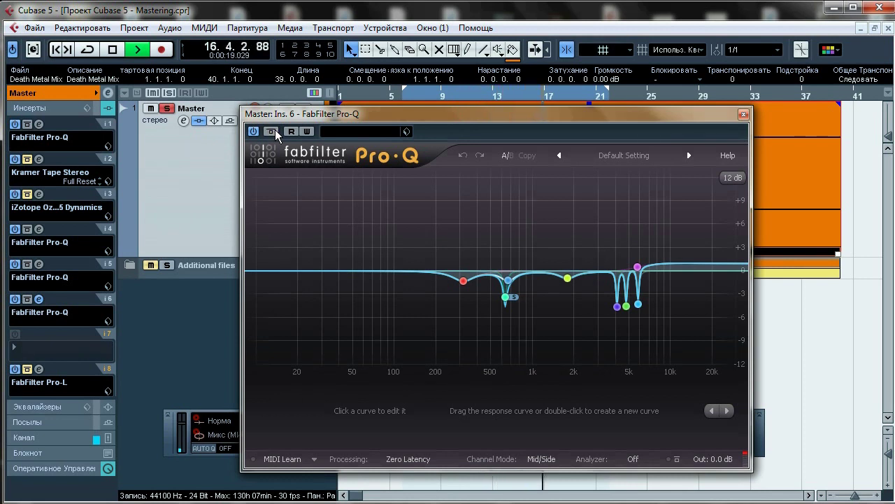
pyautogui.click(744, 114)
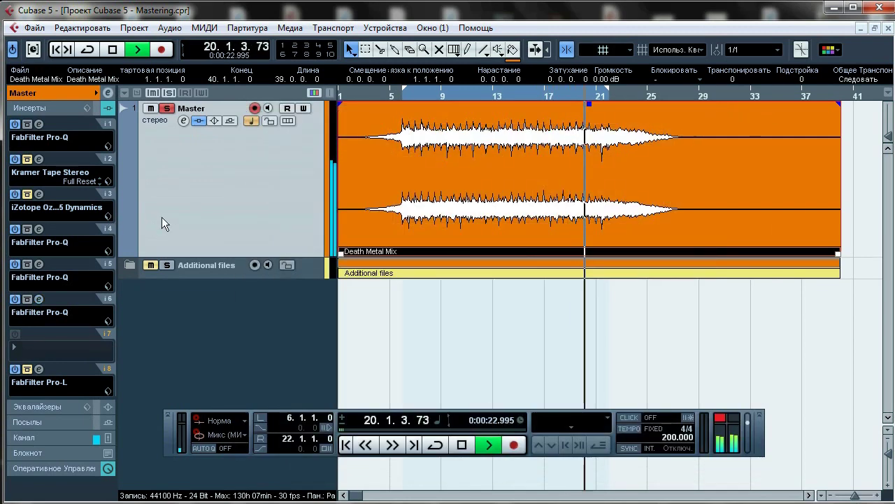
pyautogui.press('space')
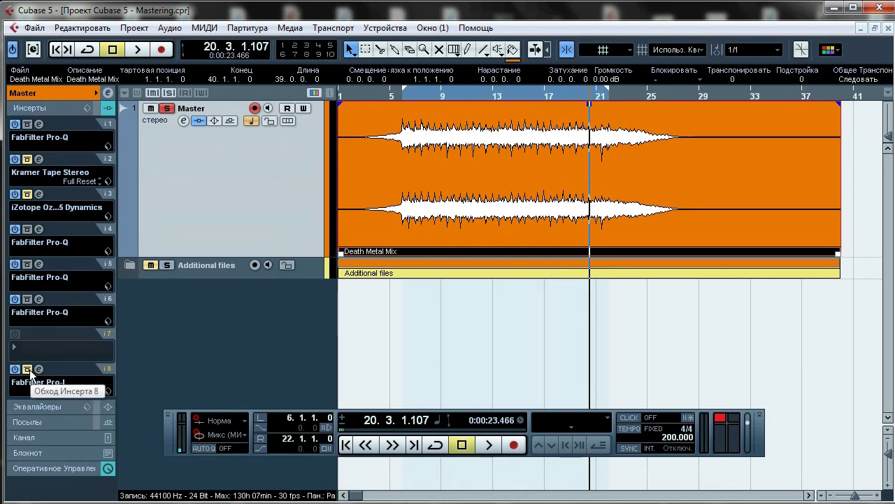
# Reactivate the FabFilter Pro-L in insert 8, play the mix from just before bar 6 and stop it
pyautogui.click(394, 93)
pyautogui.press('space')
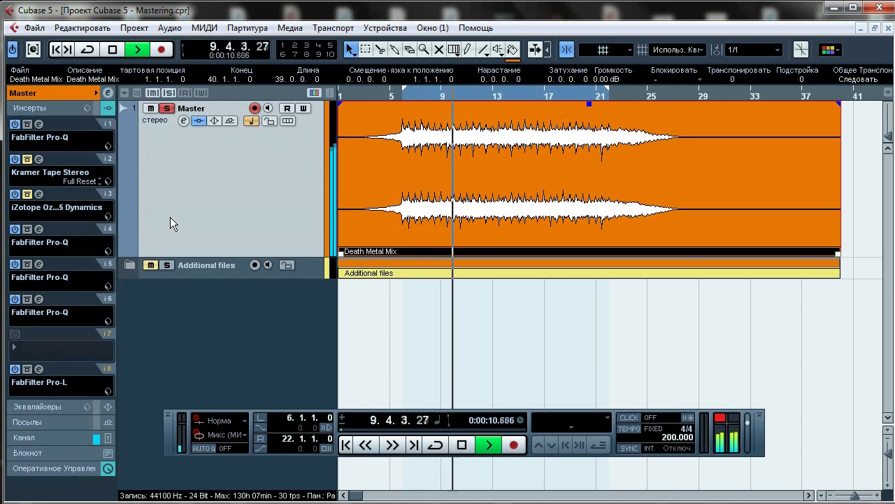
pyautogui.press('space')
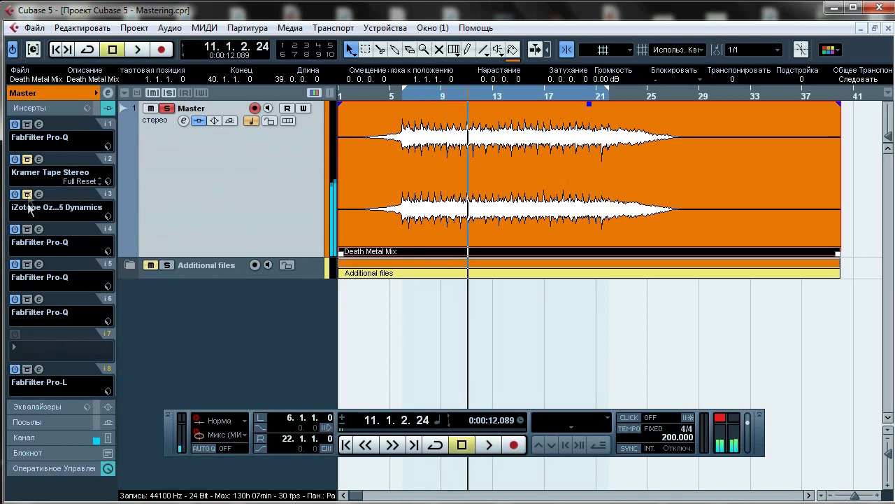
# Open the Kramer Tape Stereo in the Master's insert 2, turn on its I/O switch and take the insert out of bypass
pyautogui.click(39, 160)
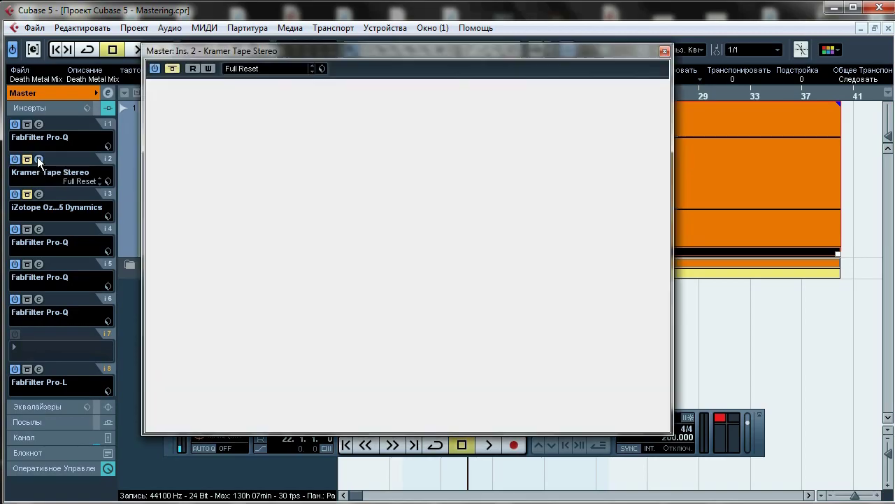
pyautogui.moveTo(259, 59); pyautogui.dragTo(363, 80)
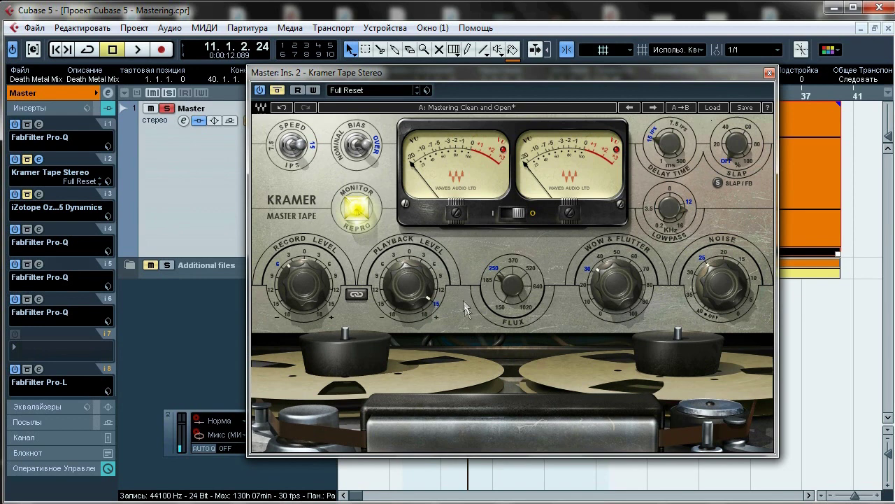
pyautogui.click(514, 213)
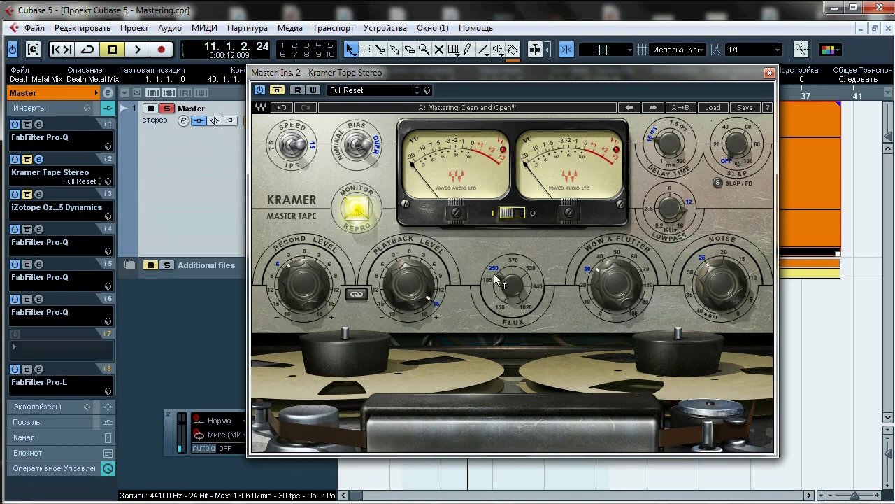
pyautogui.moveTo(709, 267)
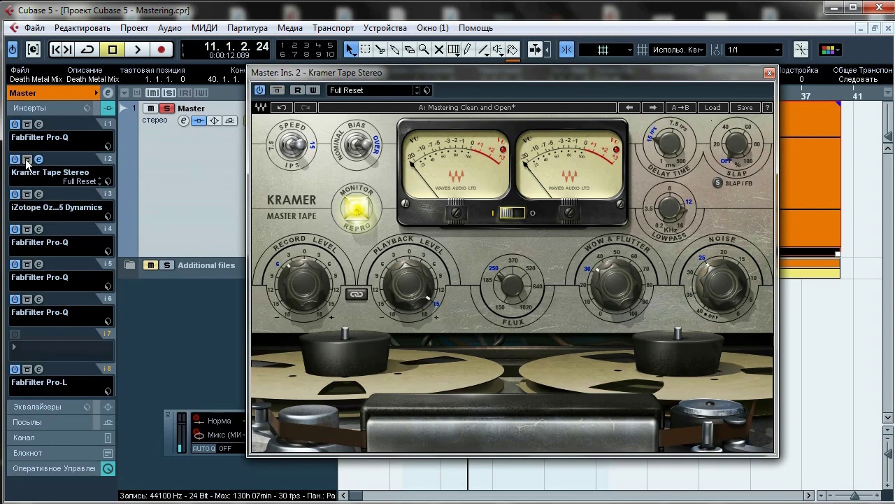
# Play the mix through the Kramer Tape, try Flux at 228.6 and Noise at -13.4, stop playback and close the plug-in
pyautogui.moveTo(417, 80); pyautogui.dragTo(420, 170)
pyautogui.press('space')
pyautogui.moveTo(420, 170); pyautogui.dragTo(411, 119)
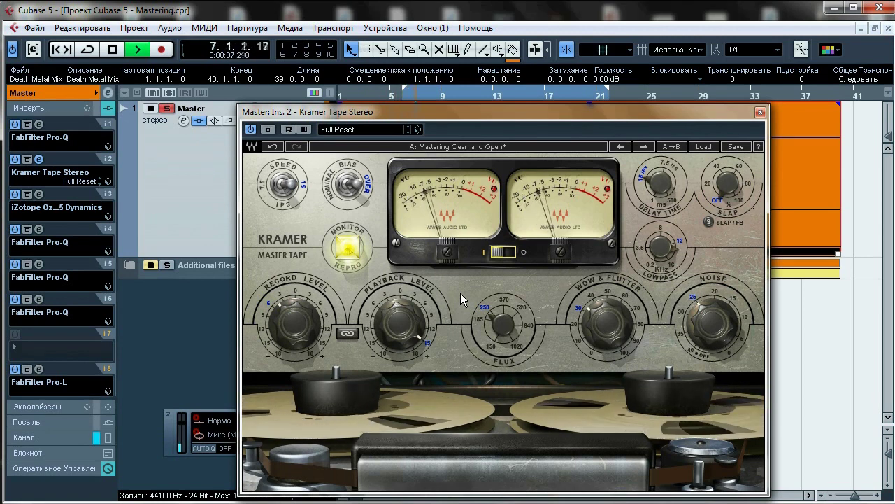
pyautogui.click(506, 327)
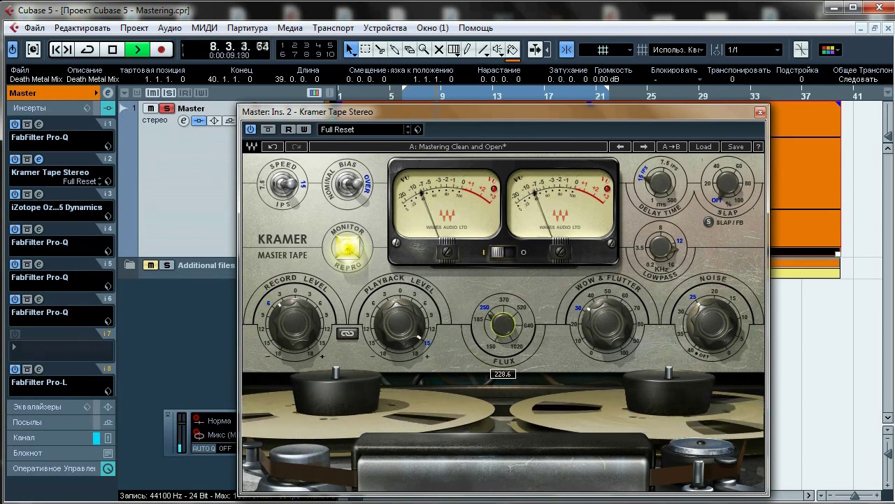
pyautogui.moveTo(506, 328)
pyautogui.mouseDown()
pyautogui.moveTo(506, 283)
pyautogui.moveTo(507, 328)
pyautogui.mouseUp()
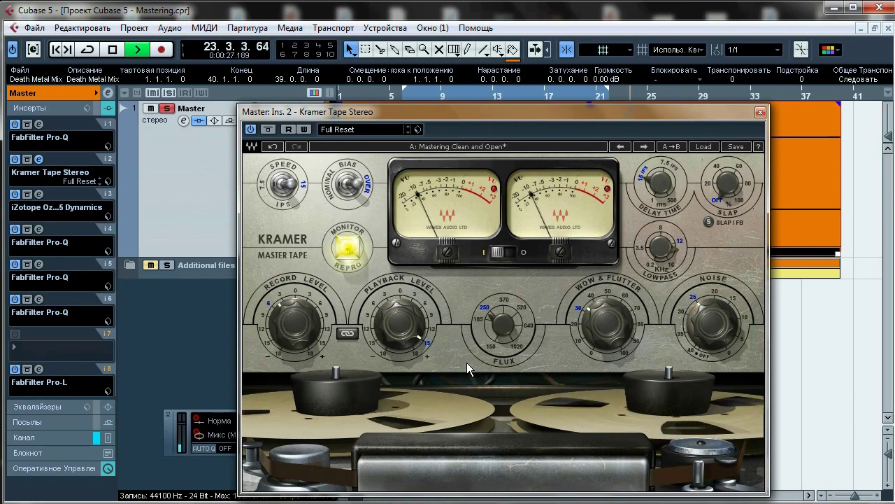
pyautogui.moveTo(465, 115); pyautogui.dragTo(340, 169)
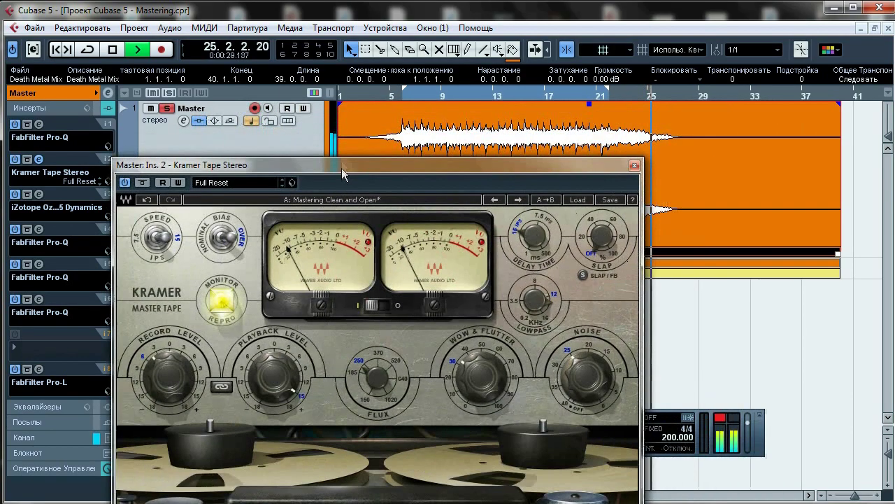
pyautogui.press('space')
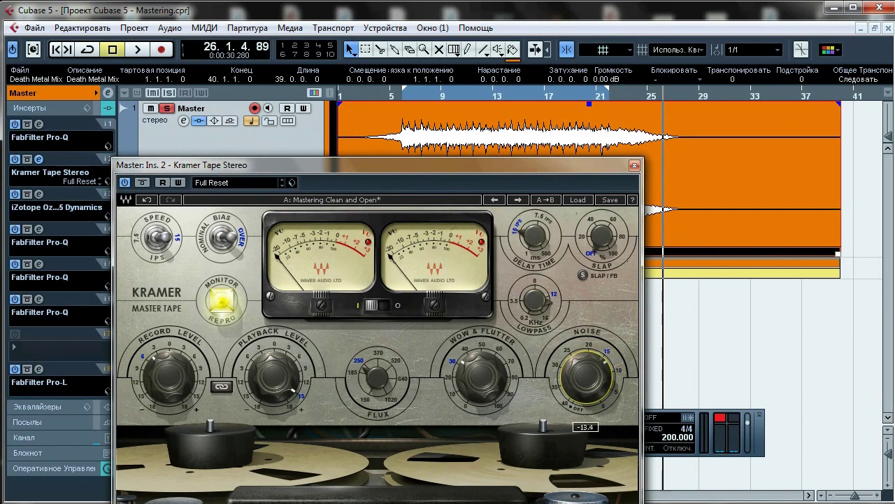
pyautogui.moveTo(426, 166); pyautogui.dragTo(505, 90)
pyautogui.click(714, 89)
# Play the mix in cycle mode from bar 6, with insert 3 reactivated, and open its iZotope Ozone 5 Dynamics in full view
pyautogui.click(403, 98)
pyautogui.click(137, 50)
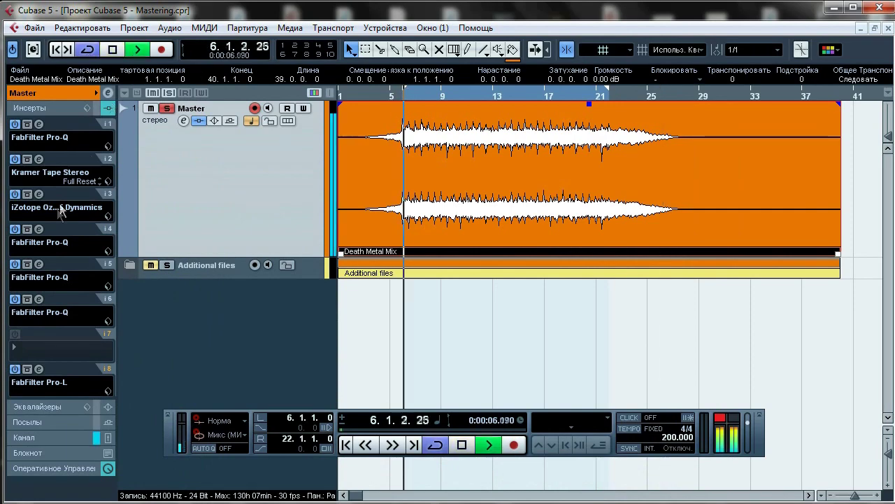
pyautogui.click(38, 194)
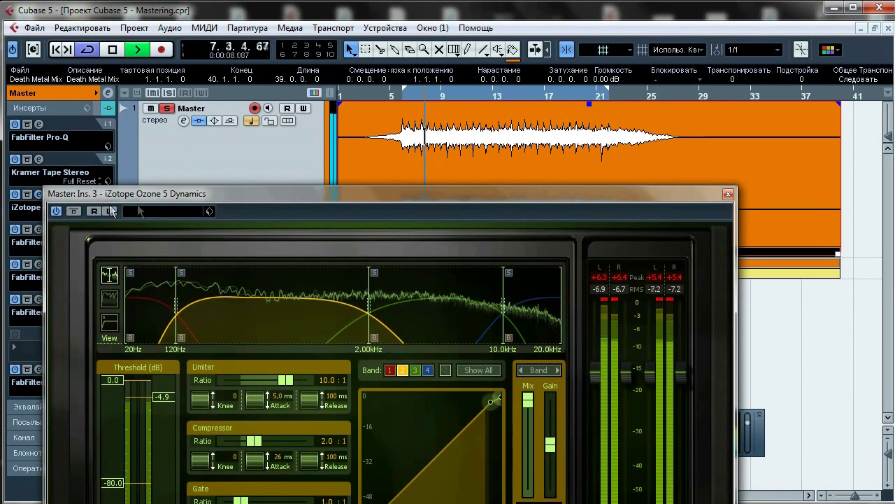
pyautogui.moveTo(142, 201); pyautogui.dragTo(151, 3)
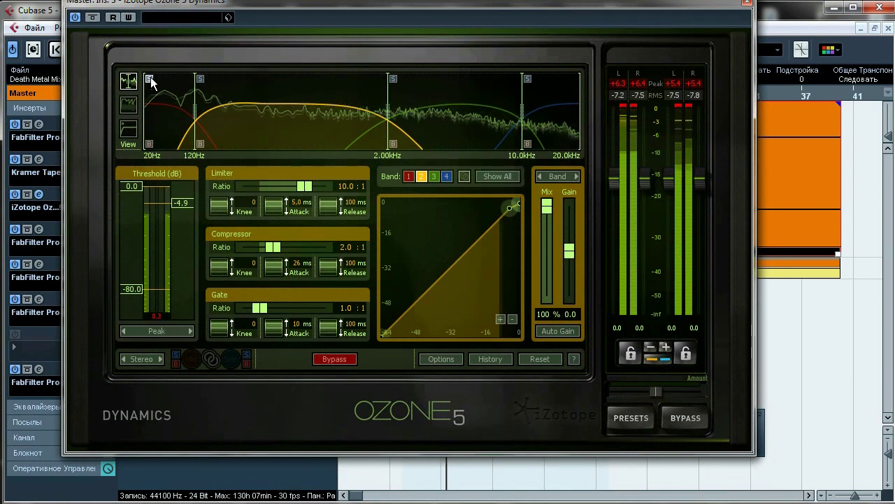
# Examine the settings of Ozone 5 Dynamics' bands 1 to 4 in turn while the mix loops, auditioning band 4 in solo
pyautogui.click(155, 128)
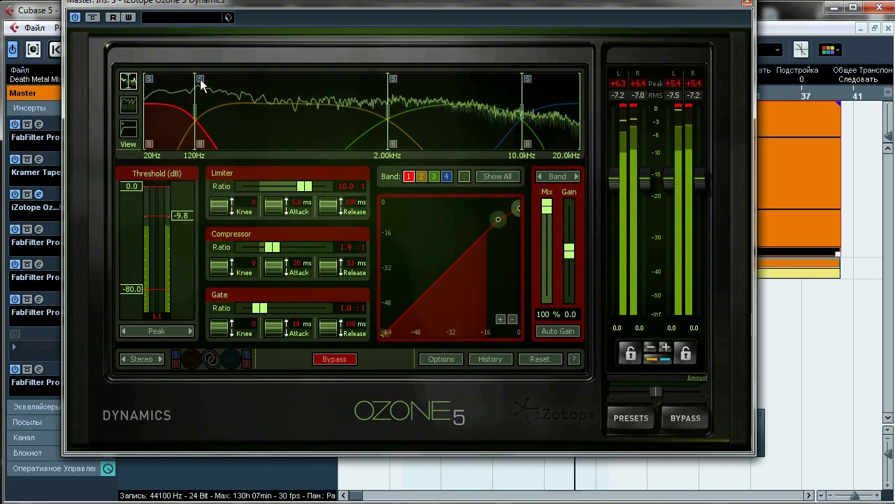
pyautogui.click(261, 129)
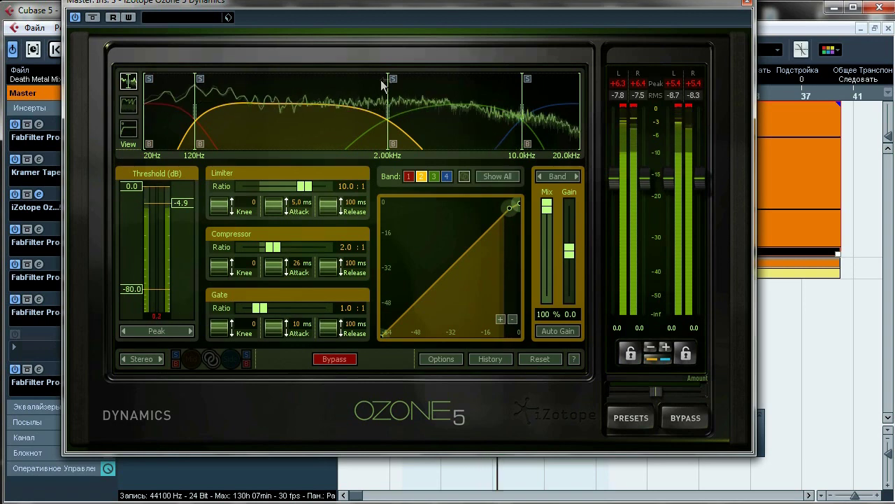
pyautogui.click(431, 122)
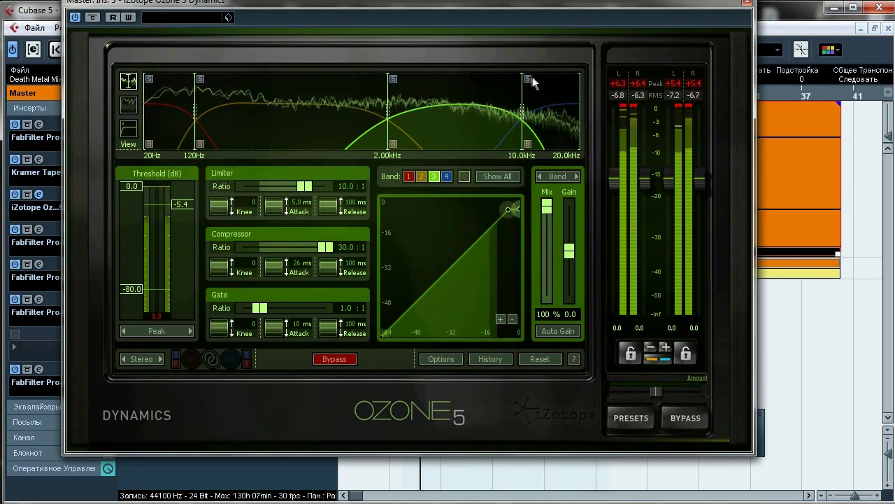
pyautogui.click(555, 127)
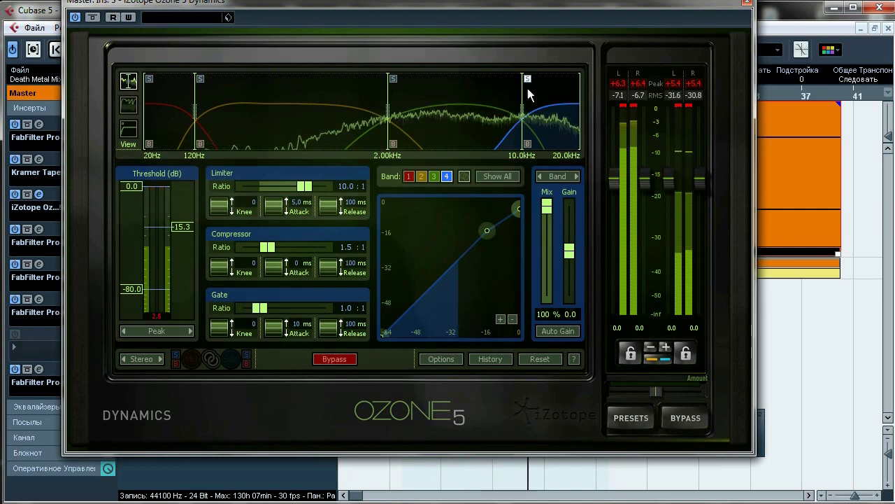
pyautogui.moveTo(237, 6); pyautogui.dragTo(309, 143)
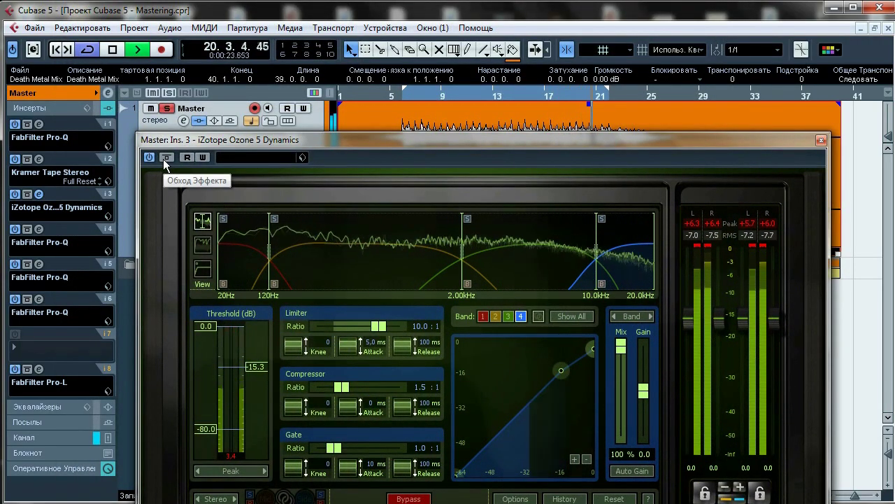
# Replay the mix from about bar 5, compare Ozone 5 Dynamics bypassed and active, close the plug-in and stop playback
pyautogui.click(389, 91)
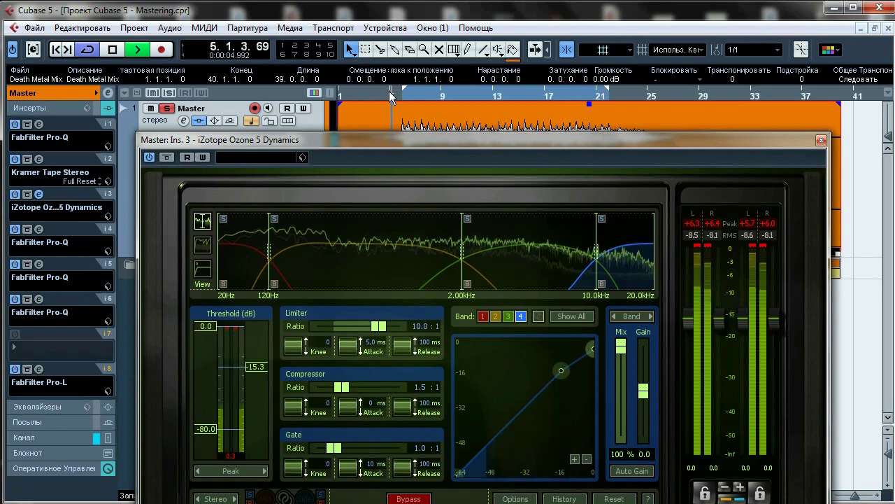
pyautogui.click(166, 157)
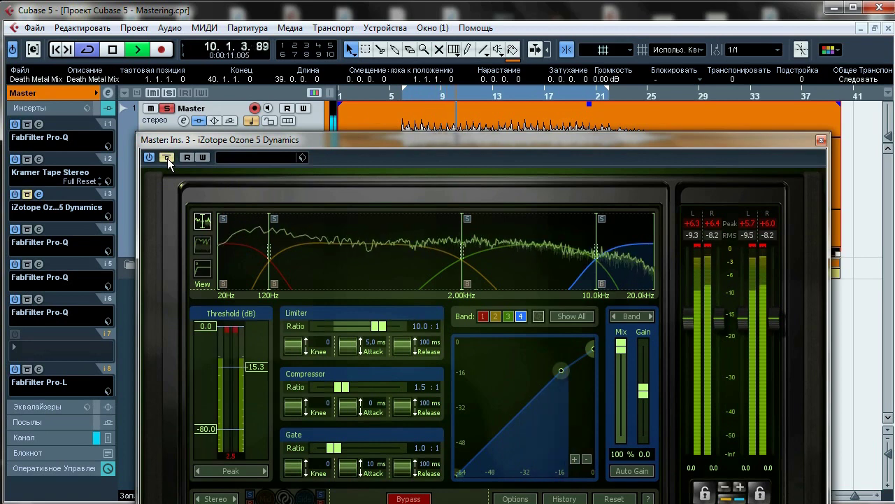
pyautogui.click(167, 159)
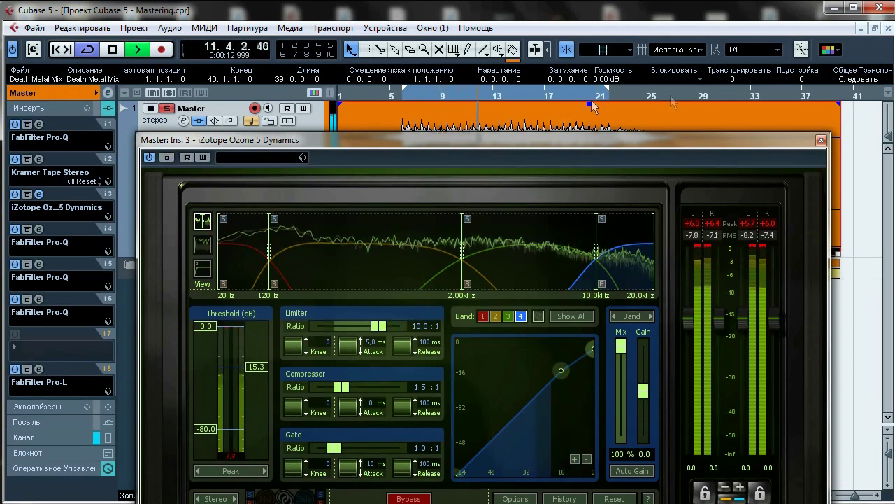
pyautogui.click(821, 141)
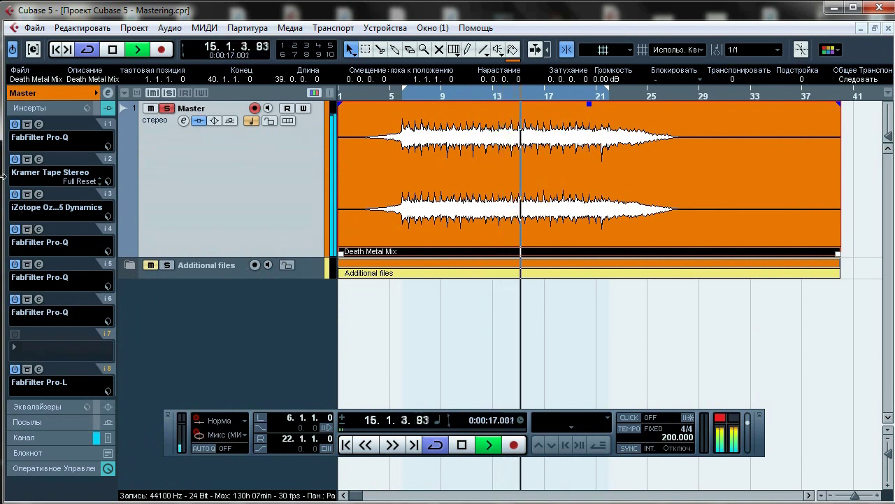
pyautogui.press('space')
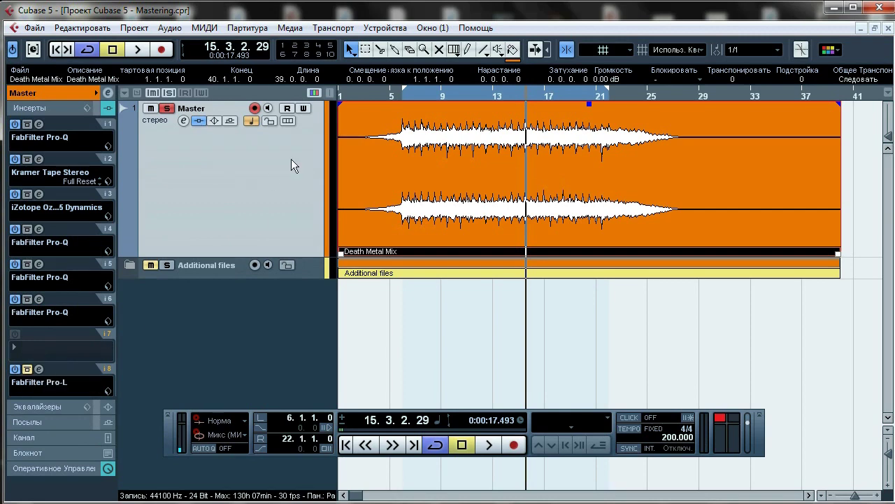
# With insert 8's FabFilter Pro-L bypassed, play the mix from bar 6 to check the Master channel's level, then return to the inserts
pyautogui.click(404, 97)
pyautogui.click(71, 435)
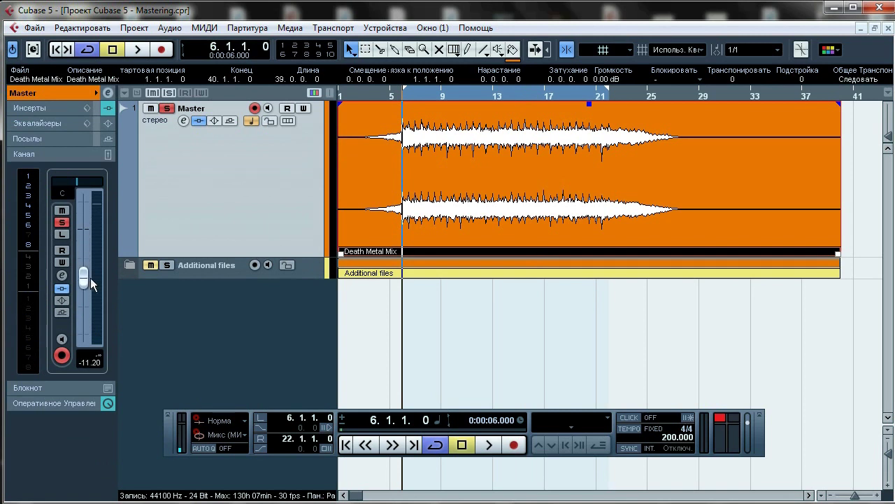
pyautogui.press('space')
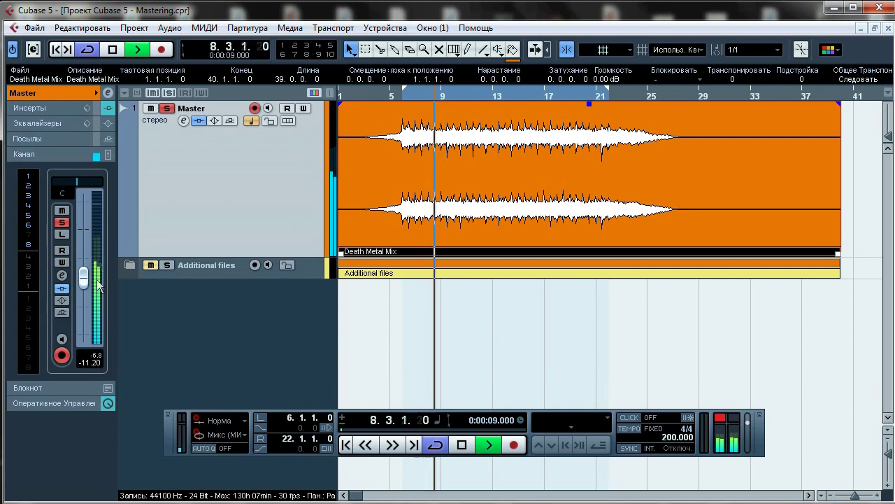
pyautogui.press('space')
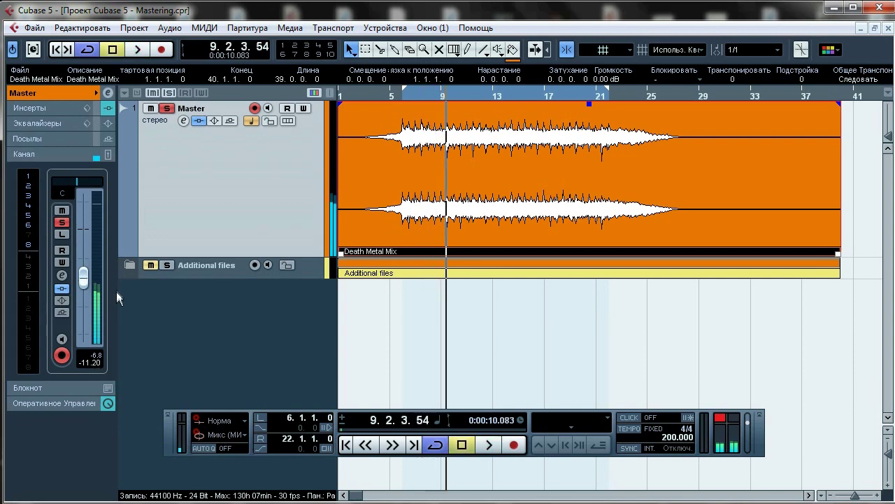
pyautogui.keyDown('ctrl'); pyautogui.click(79, 275); pyautogui.keyUp('ctrl')
pyautogui.click(42, 108)
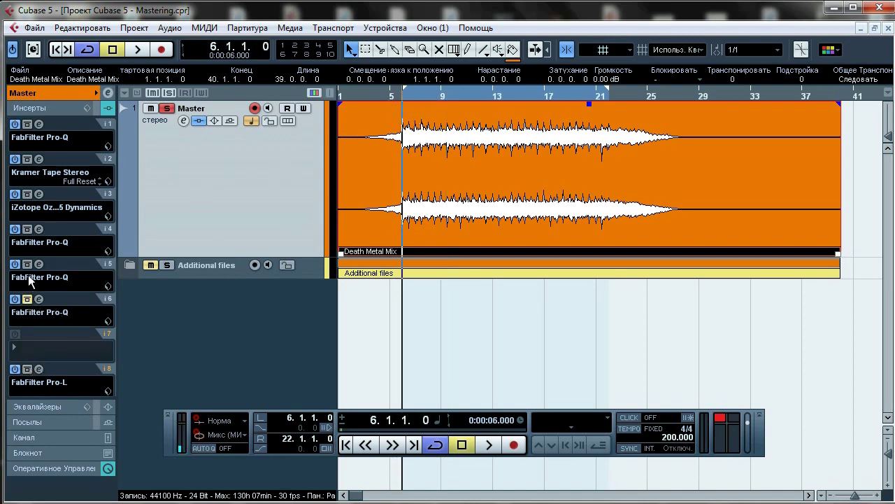
# Bypass the FabFilter Pro-Q plug-ins in the Master's inserts 4, 5 and 6 and play the mix from bar 6
pyautogui.click(28, 242)
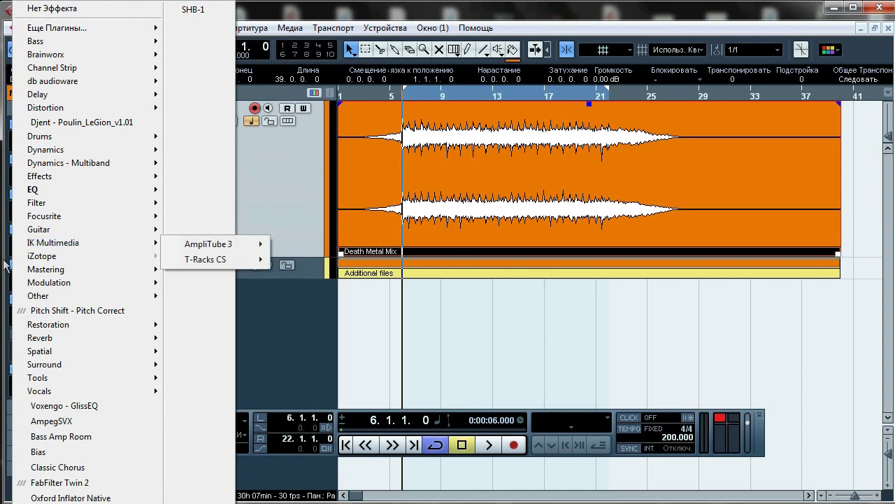
pyautogui.press('Escape')
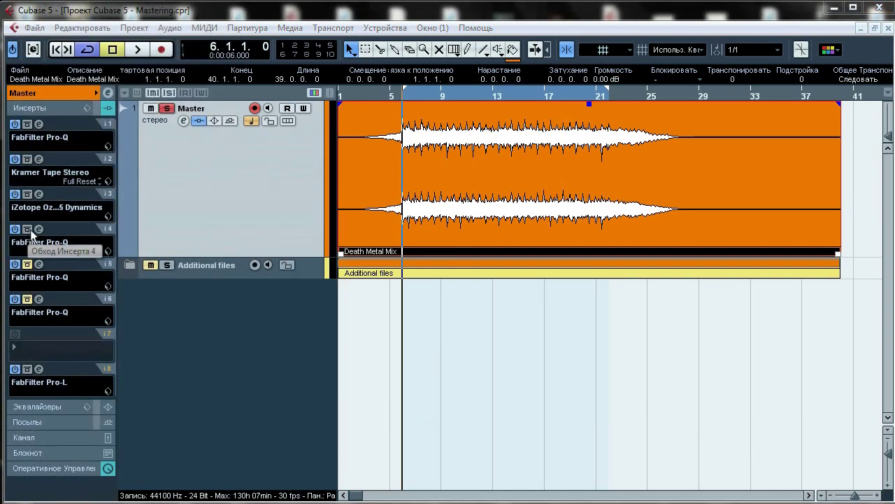
pyautogui.press('F2')
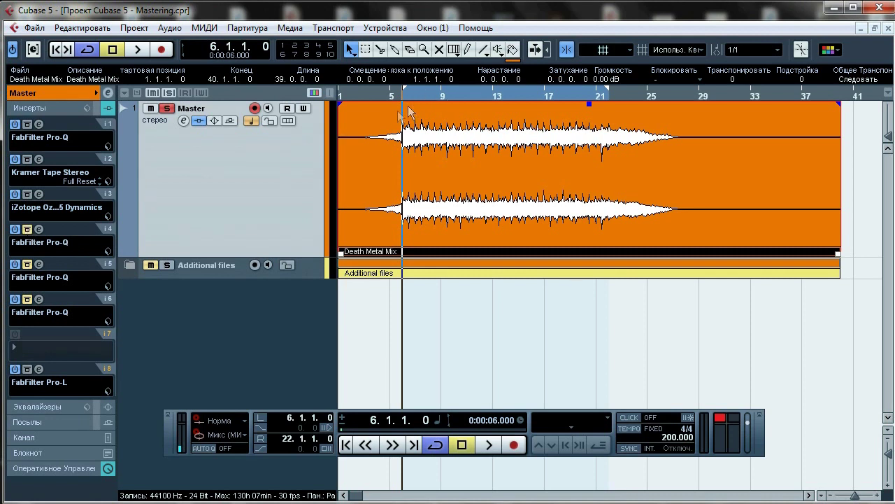
pyautogui.press('space')
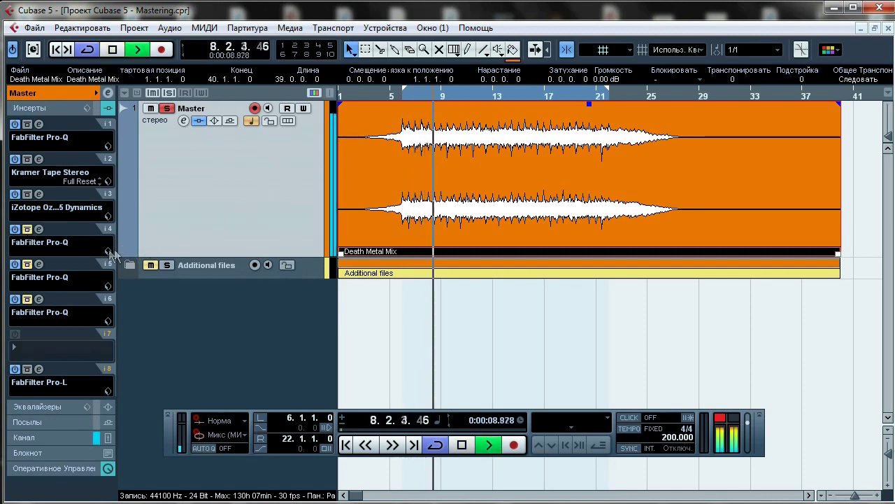
# Reactivate and open insert 4's FabFilter Pro-Q, then audition its 243.67 Hz, 604.76 Hz and 1917 Hz bands in turn
pyautogui.click(39, 229)
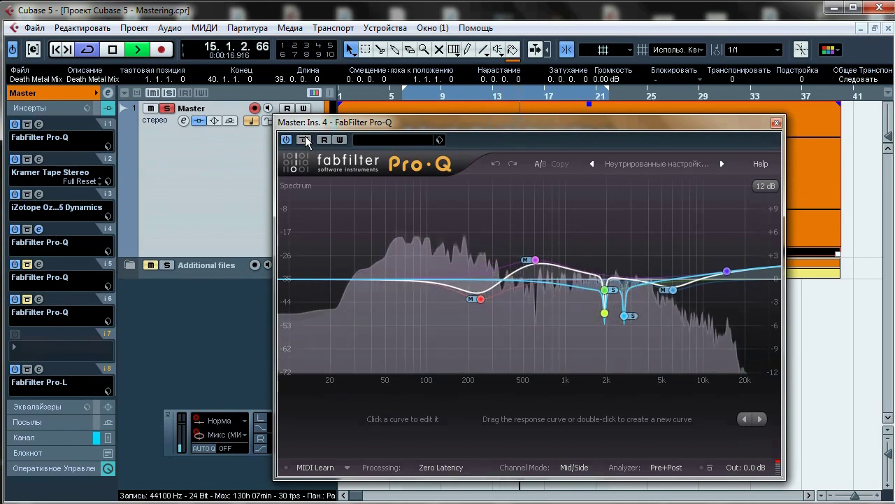
pyautogui.click(500, 321)
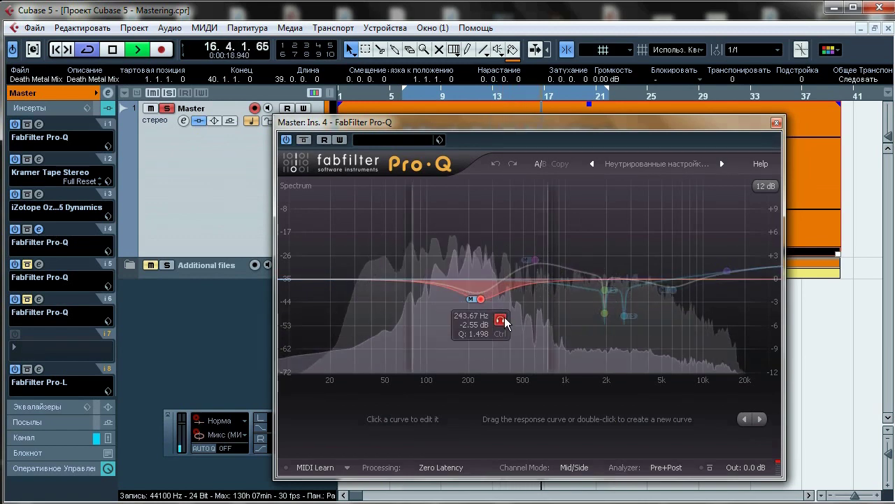
pyautogui.click(501, 320)
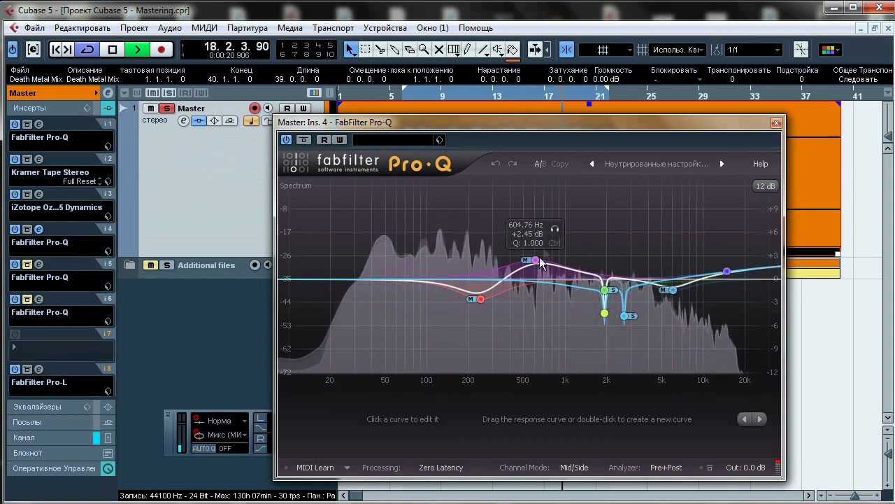
pyautogui.click(554, 230)
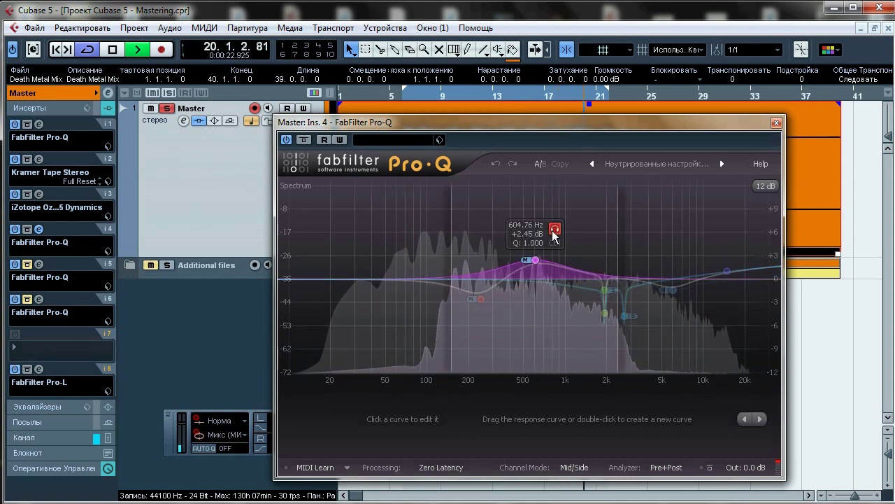
pyautogui.click(554, 230)
pyautogui.click(624, 335)
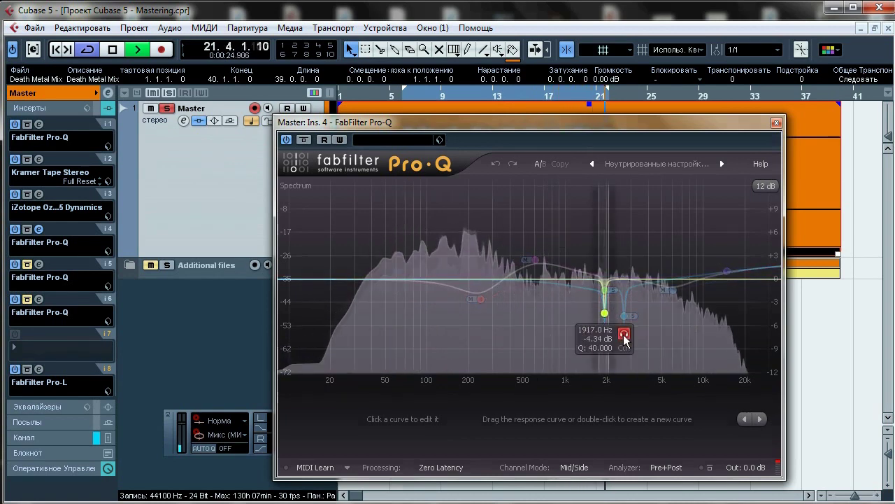
pyautogui.click(624, 335)
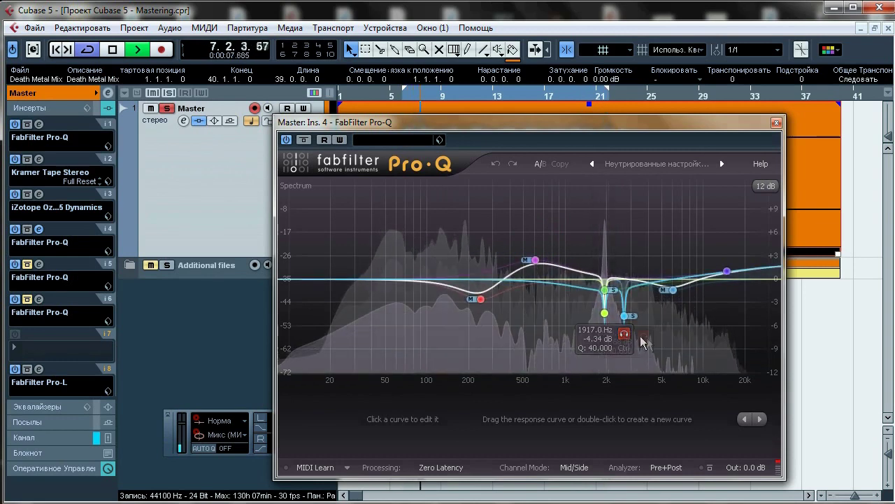
# Audition the 2656 Hz, 6007 Hz and 14736 Hz bands of insert 4's Pro-Q in turn, then close the plug-in
pyautogui.click(643, 338)
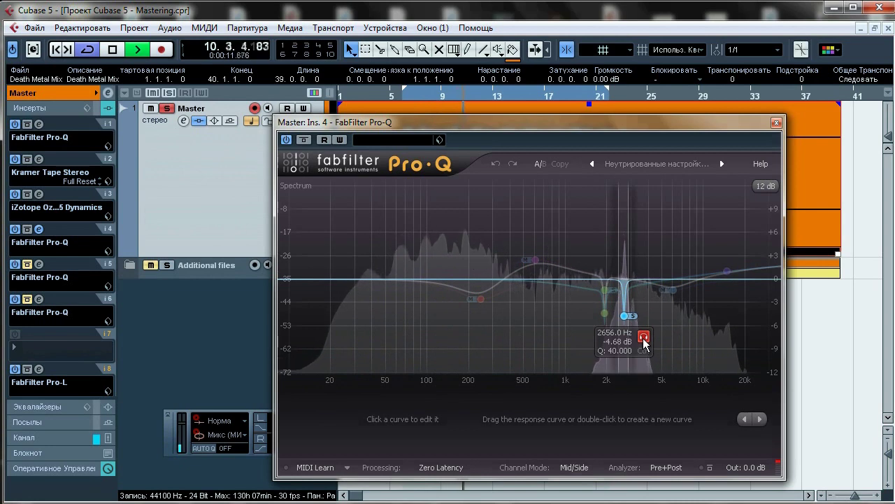
pyautogui.click(643, 339)
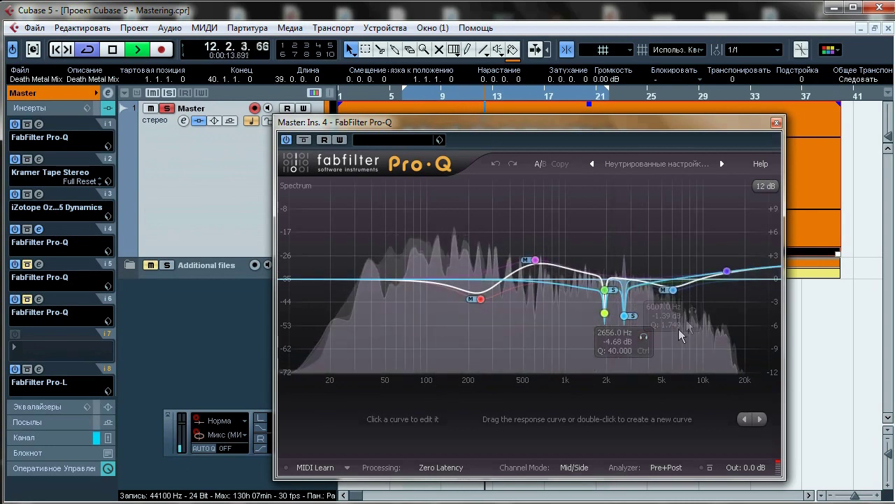
pyautogui.click(692, 311)
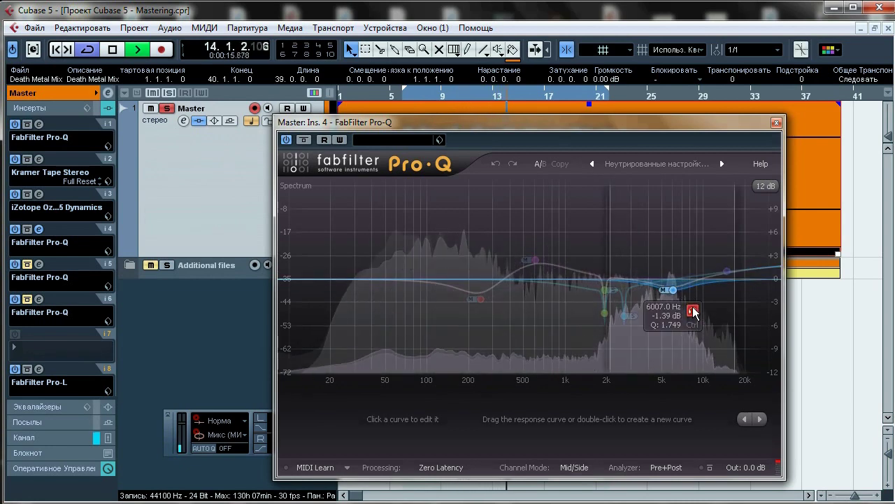
pyautogui.click(692, 312)
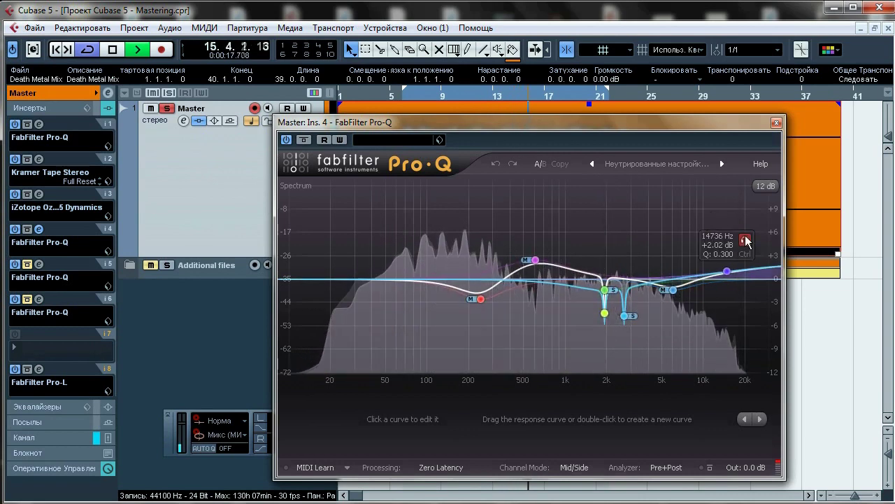
pyautogui.click(745, 240)
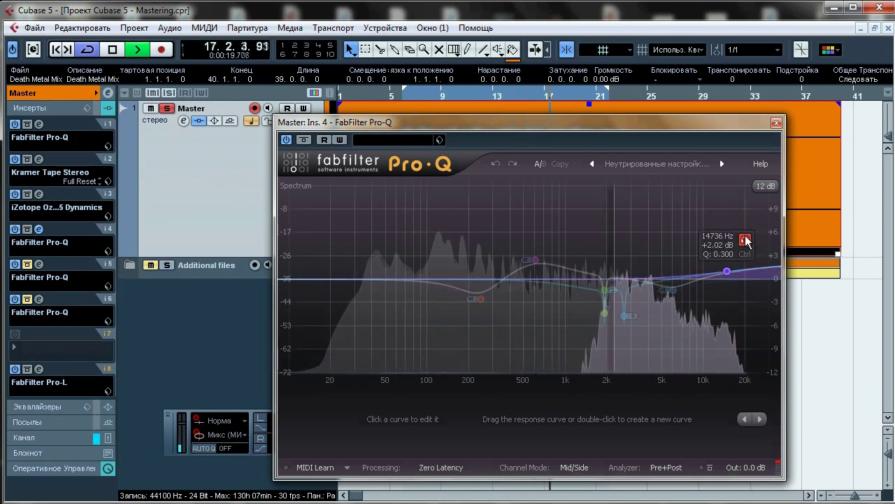
pyautogui.click(745, 240)
pyautogui.click(776, 122)
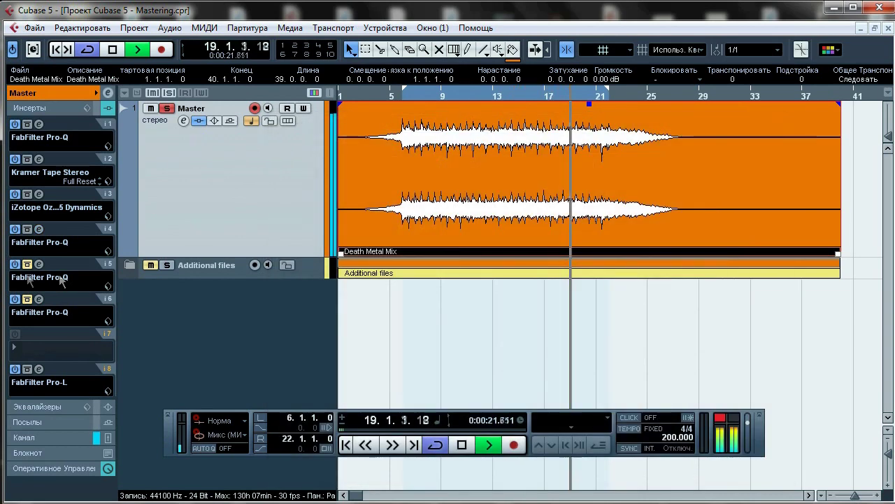
# Reactivate and open insert 5's FabFilter Pro-Q, audition its 280.24 Hz cut and the narrow cuts around 5 kHz, and close it
pyautogui.click(39, 264)
pyautogui.moveTo(424, 307)
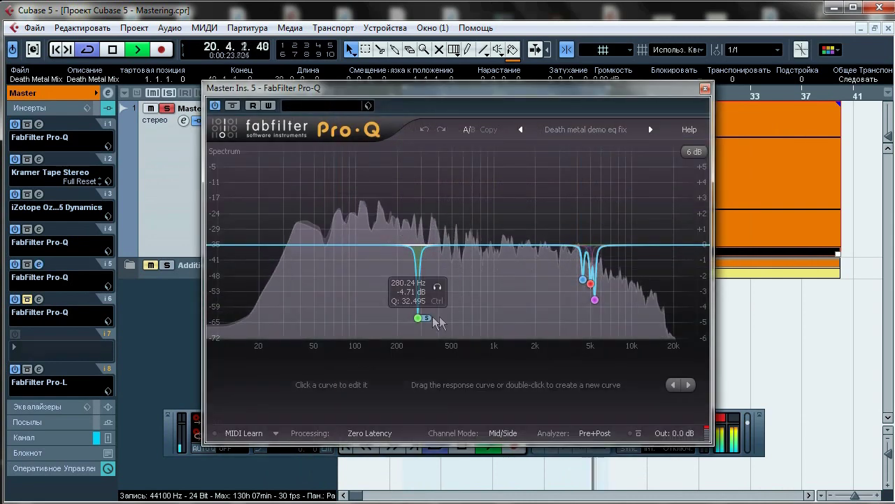
pyautogui.click(438, 287)
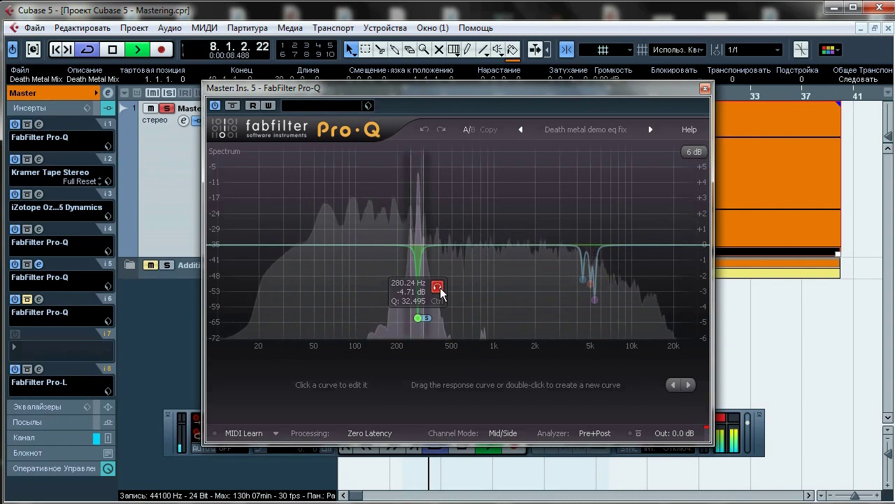
pyautogui.click(438, 288)
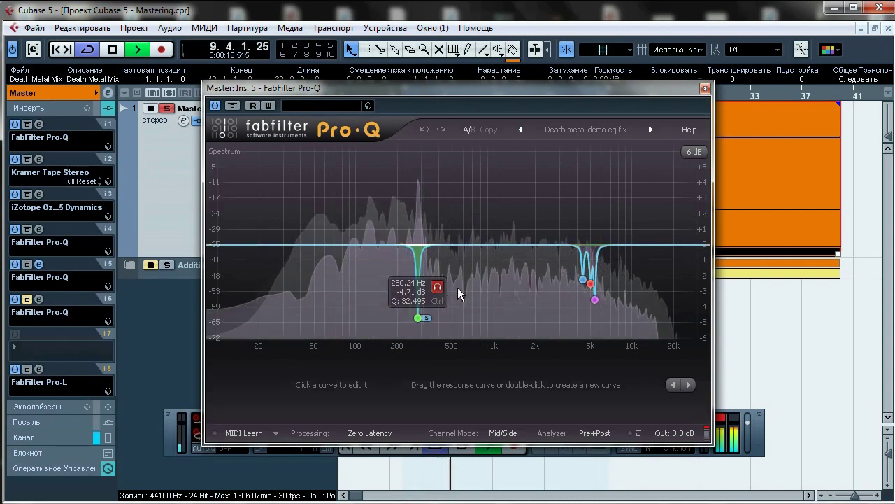
pyautogui.moveTo(600, 304)
pyautogui.click(610, 306)
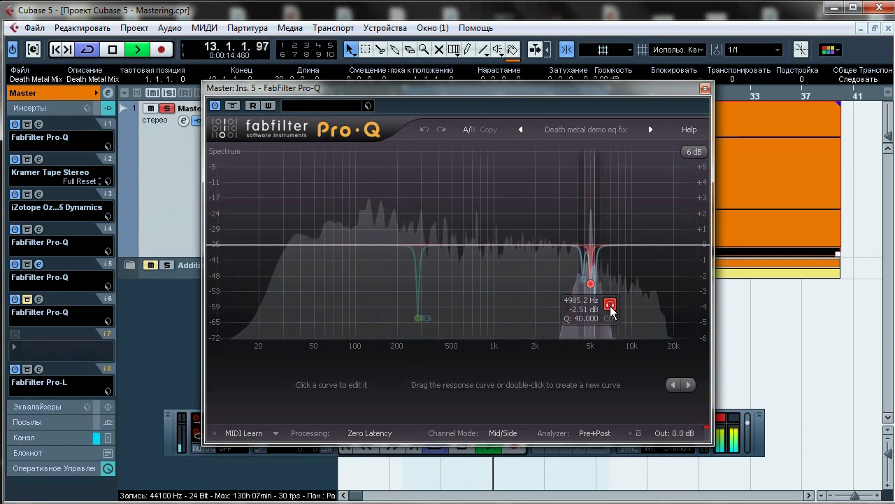
pyautogui.click(610, 306)
pyautogui.moveTo(613, 312); pyautogui.dragTo(615, 327)
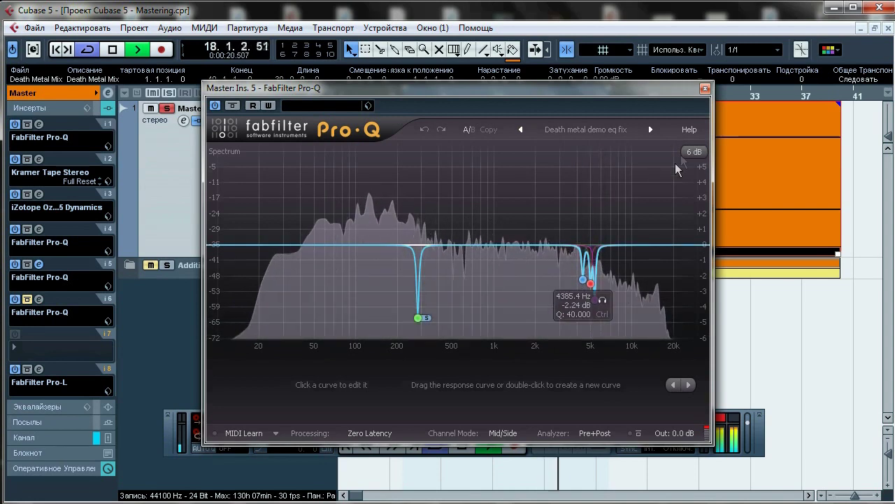
pyautogui.click(704, 89)
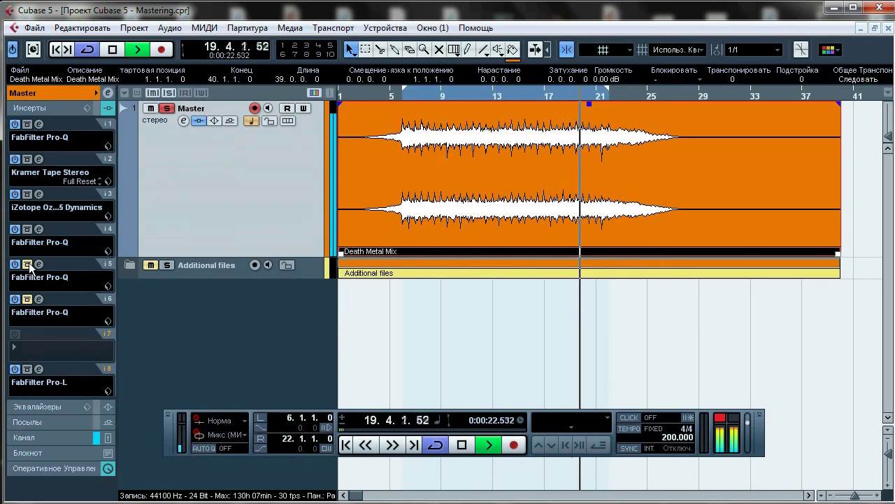
# Reactivate and open insert 6's FabFilter Pro-Q, then audition its 314.88 Hz, 633.62 Hz and 1787.7 Hz bands in turn
pyautogui.click(39, 299)
pyautogui.moveTo(474, 282)
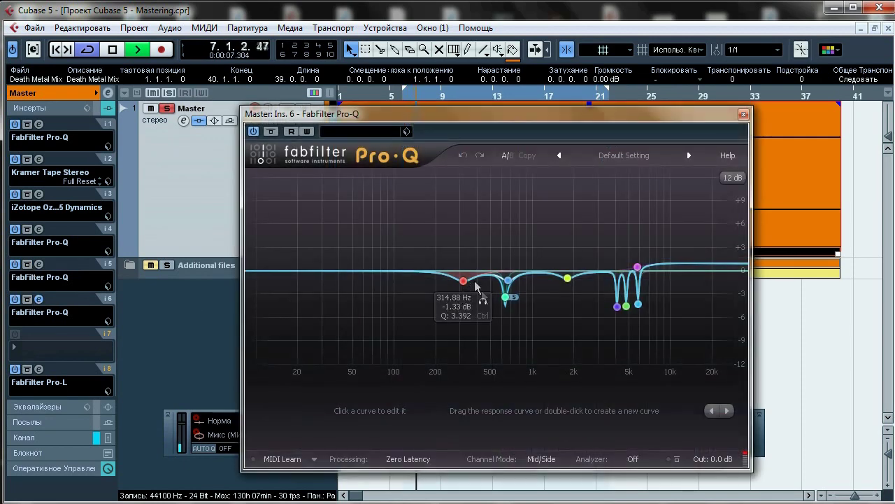
pyautogui.click(483, 303)
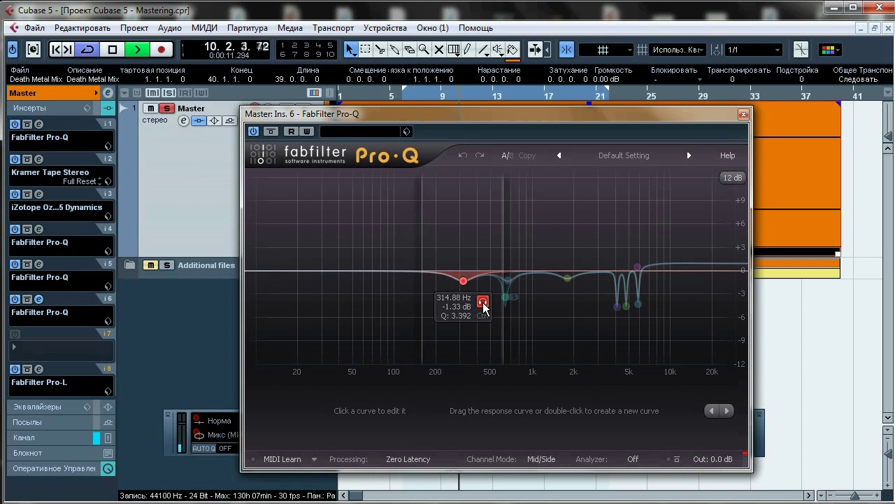
pyautogui.moveTo(503, 299)
pyautogui.click(524, 317)
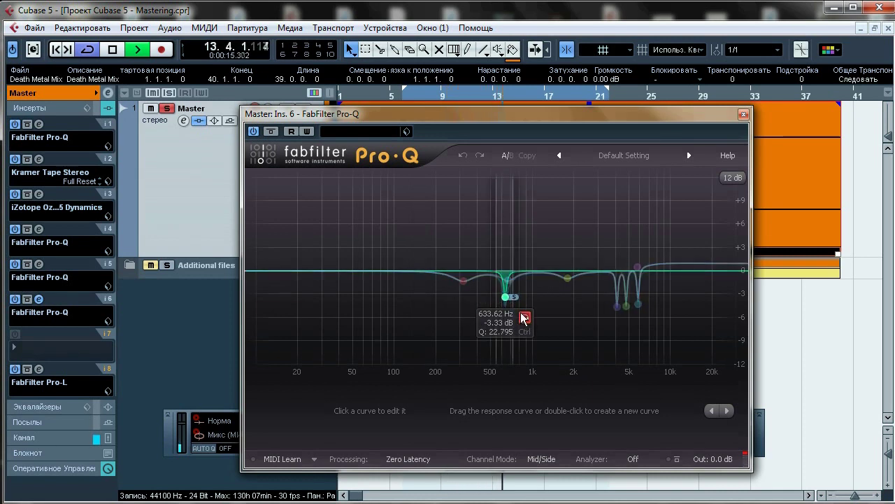
pyautogui.moveTo(568, 278)
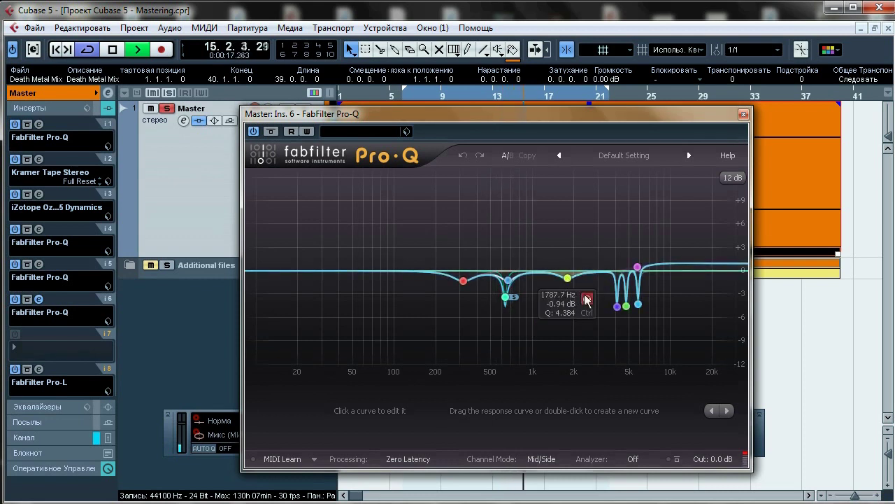
pyautogui.click(587, 299)
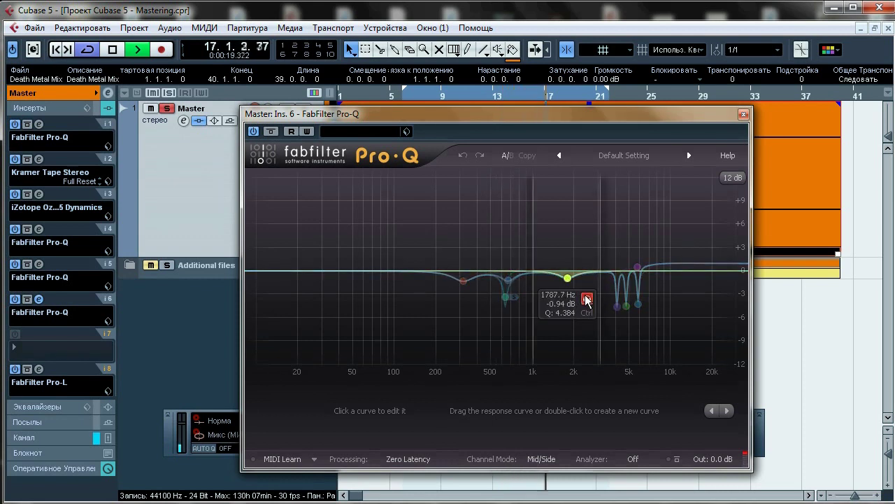
# Audition the 4758.1 Hz, 5800.6 Hz, 4089.2 Hz and 5733.4 Hz bands of insert 6's Pro-Q in turn
pyautogui.moveTo(626, 306)
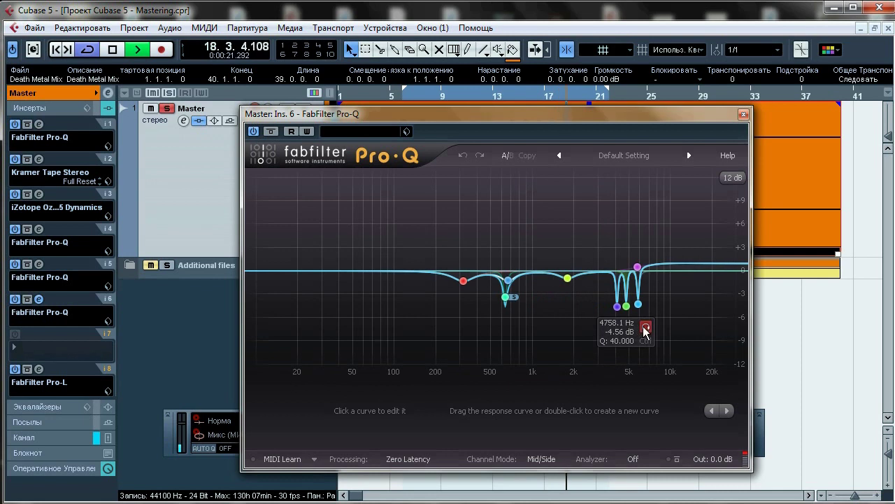
pyautogui.click(645, 328)
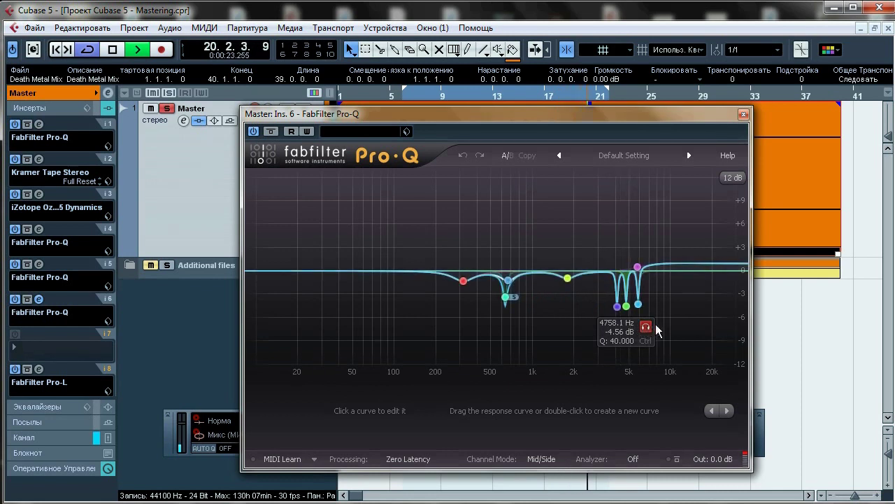
pyautogui.moveTo(638, 305)
pyautogui.click(658, 326)
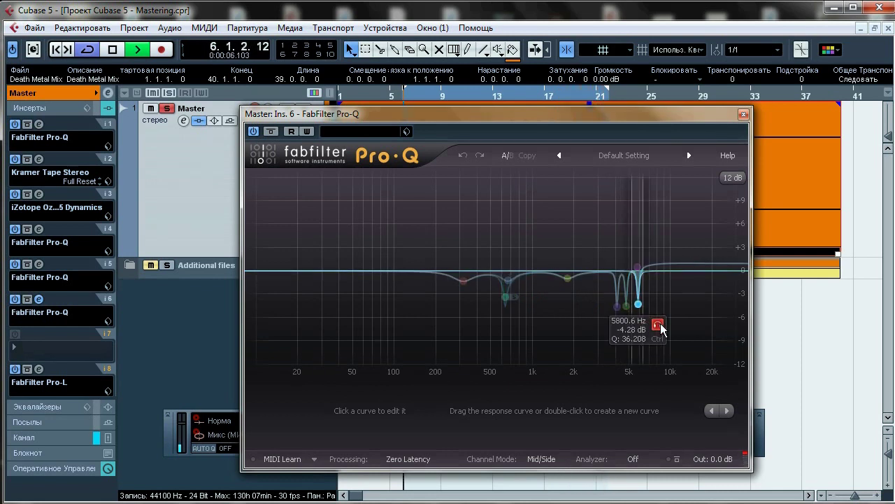
pyautogui.moveTo(619, 330)
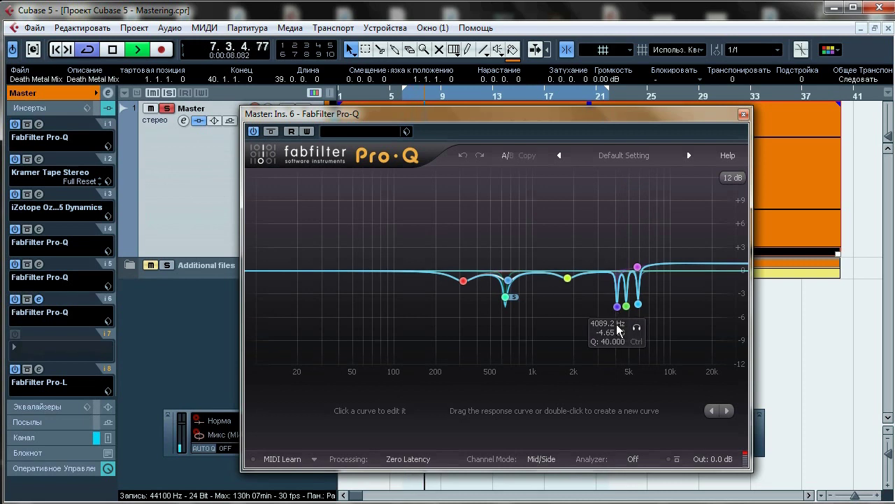
pyautogui.click(636, 328)
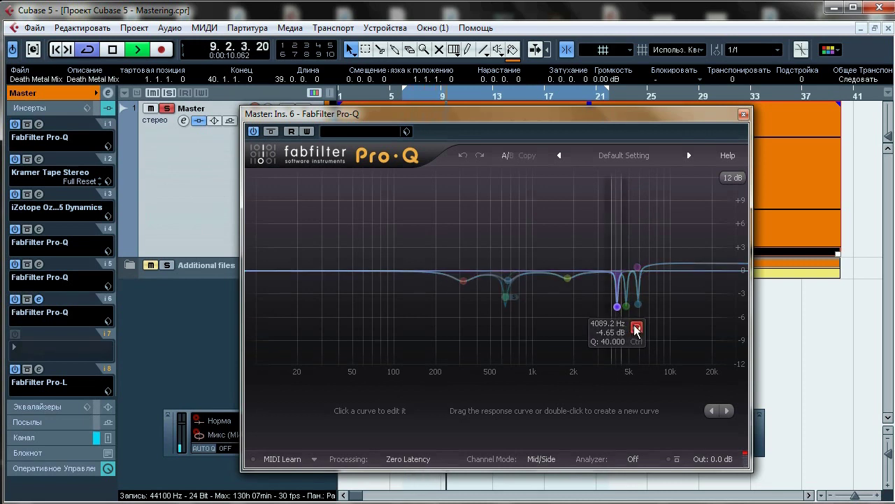
pyautogui.click(658, 237)
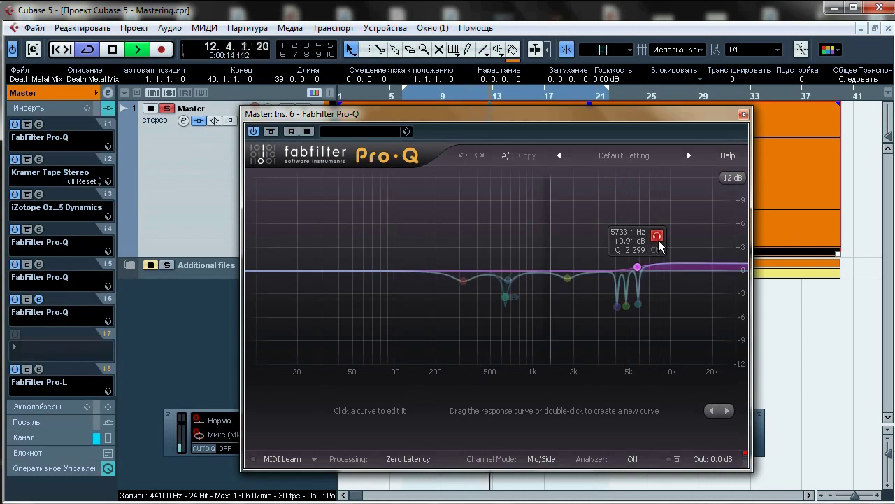
pyautogui.click(659, 241)
# Compare the mix with insert 6's Pro-Q bypassed and active, then stop playback and close the plug-in
pyautogui.click(272, 131)
pyautogui.click(271, 131)
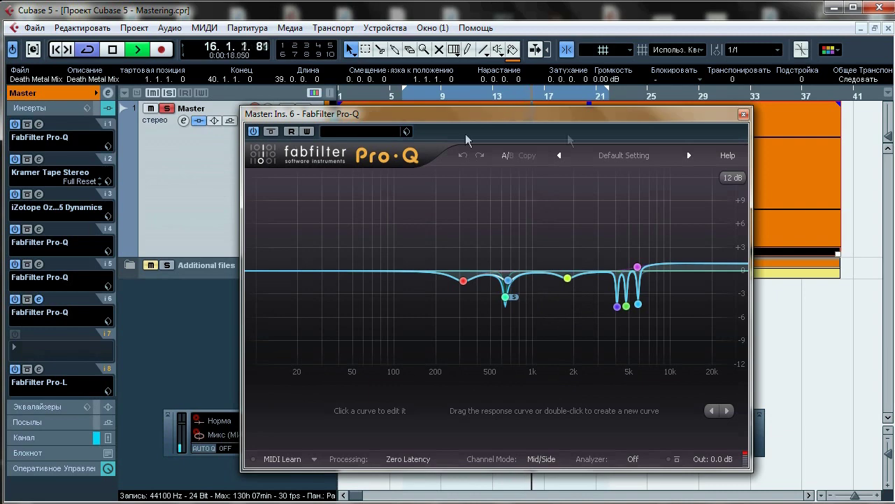
pyautogui.press('space')
pyautogui.click(744, 114)
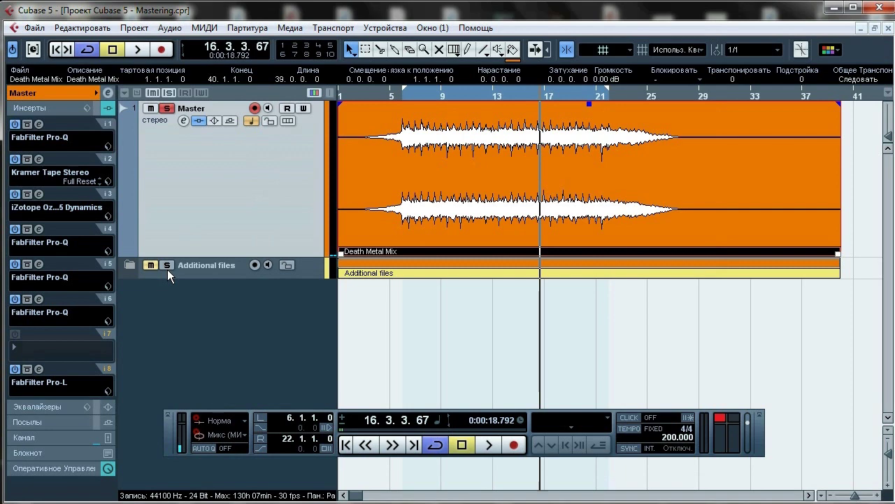
# Open insert 8's FabFilter Pro-L and lower its gain to 0 dB while the mix plays
pyautogui.click(38, 373)
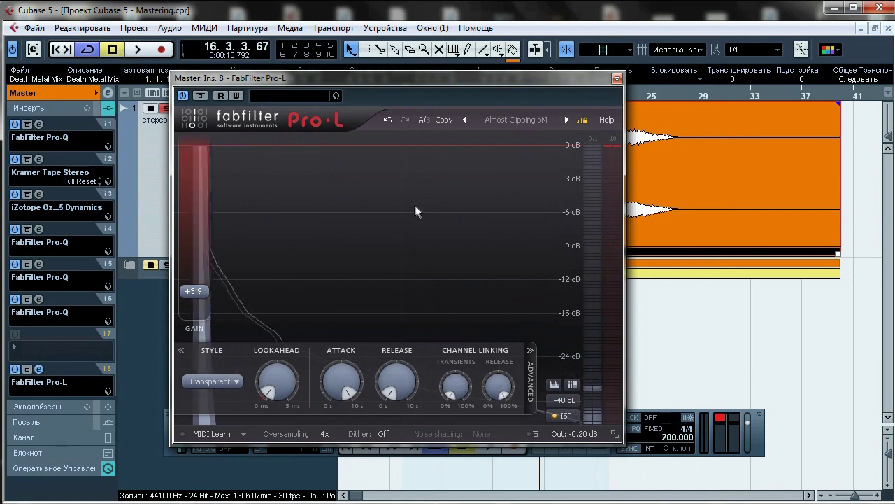
pyautogui.press('space')
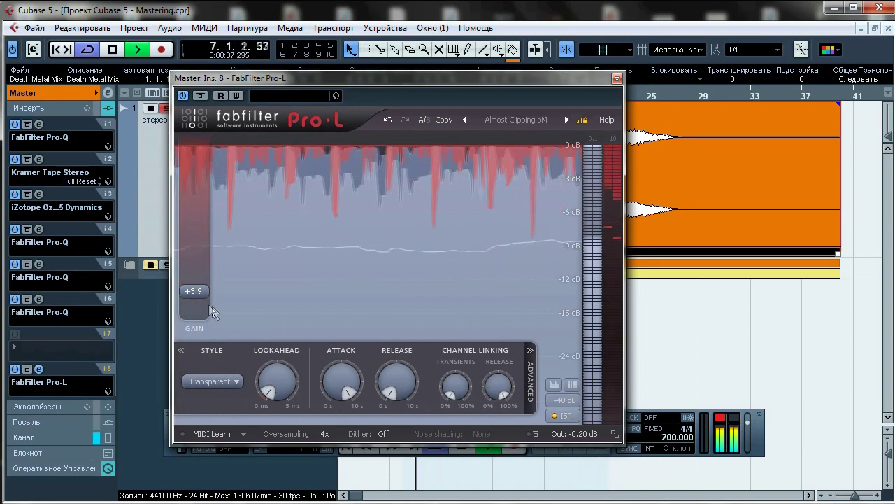
pyautogui.moveTo(200, 294)
pyautogui.moveTo(199, 294); pyautogui.dragTo(201, 323)
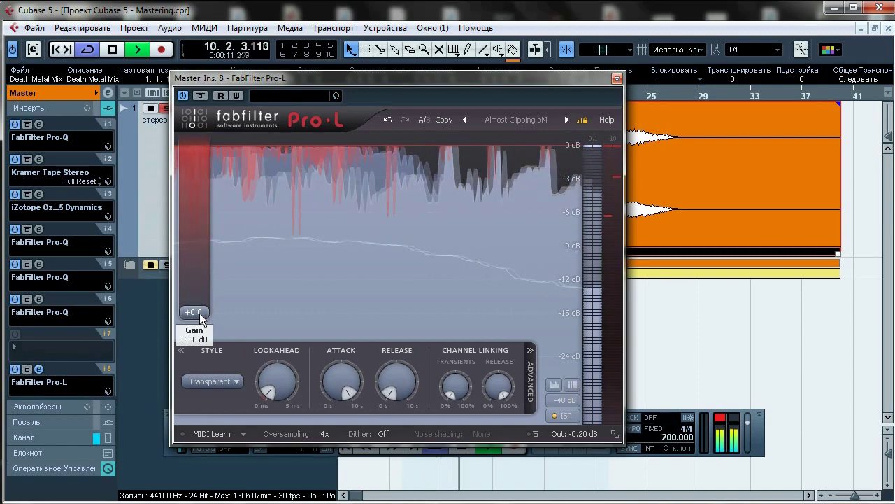
# Set the Pro-L's gain to 3.9 dB, then examine its Lookahead, output level and inter-sample peak settings
pyautogui.doubleClick(201, 316)
pyautogui.write('3.9')
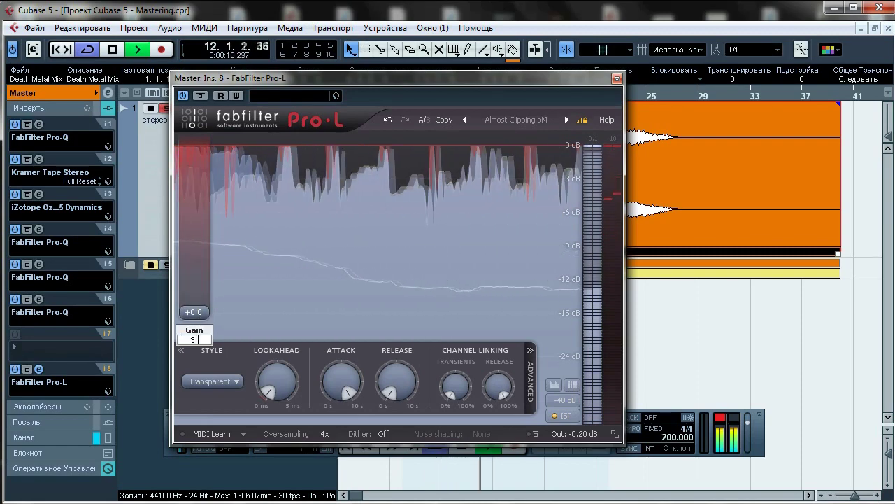
pyautogui.press('Return')
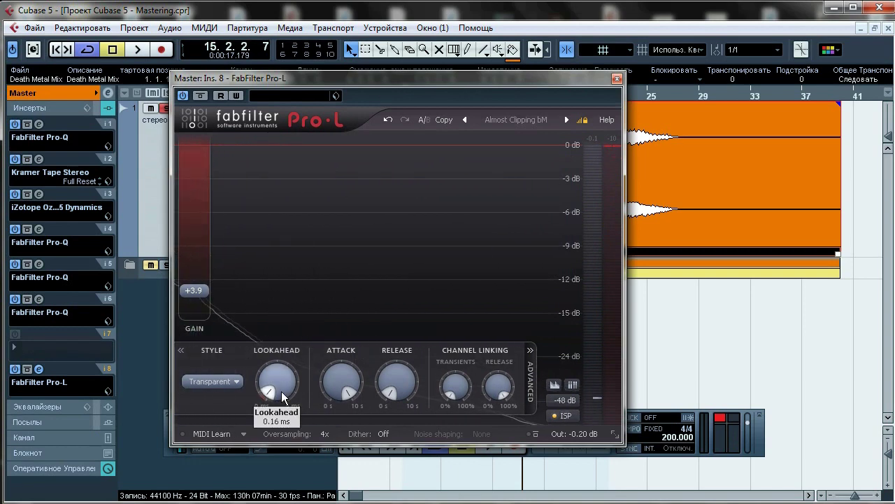
pyautogui.moveTo(283, 397)
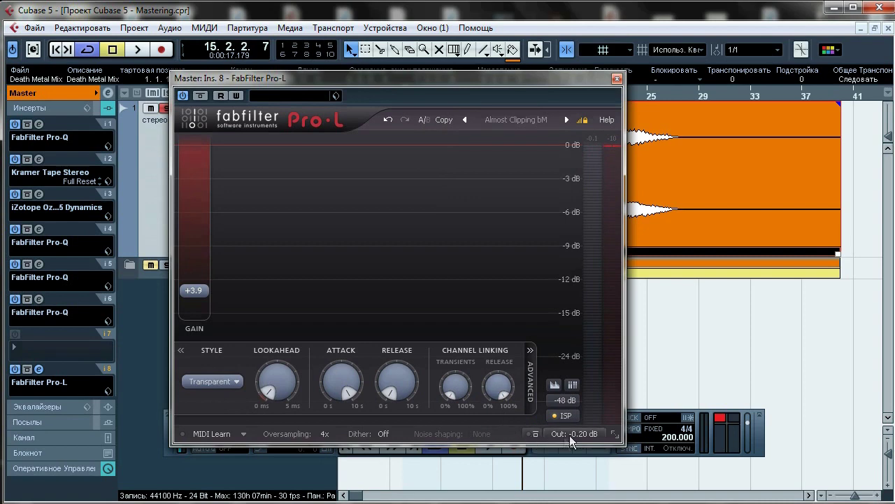
pyautogui.moveTo(564, 419)
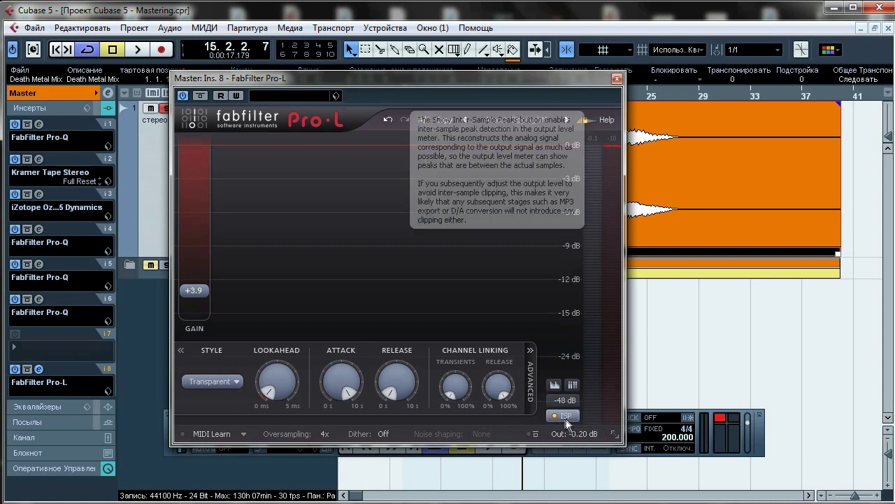
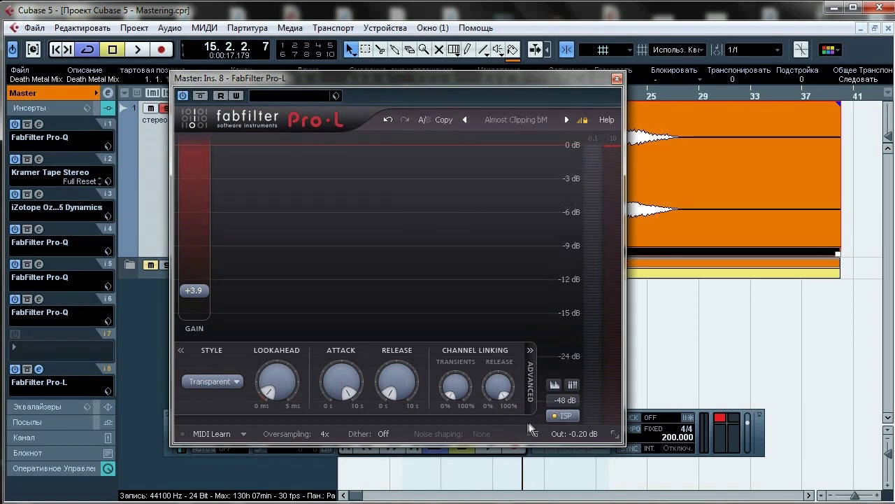
# Set the Pro-L's output level to 0 dB and play a passage to check the inter-sample peaks
pyautogui.doubleClick(582, 435)
pyautogui.write('0')
pyautogui.press('Return')
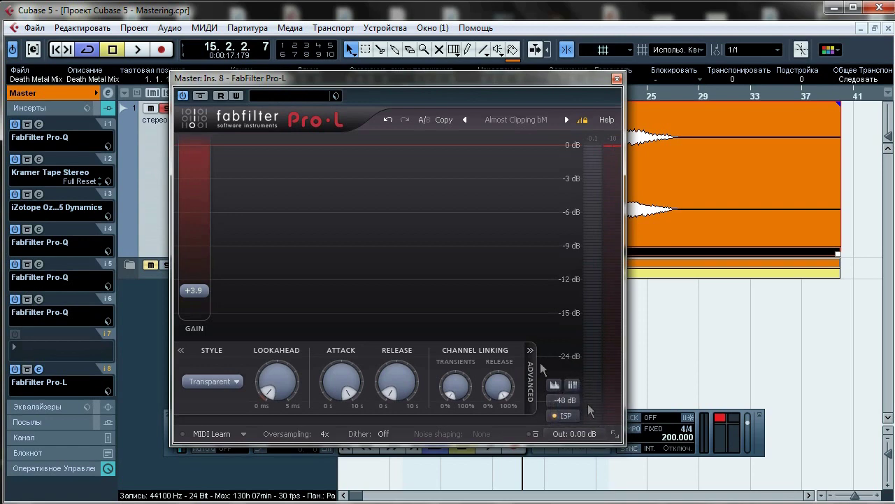
pyautogui.press('space')
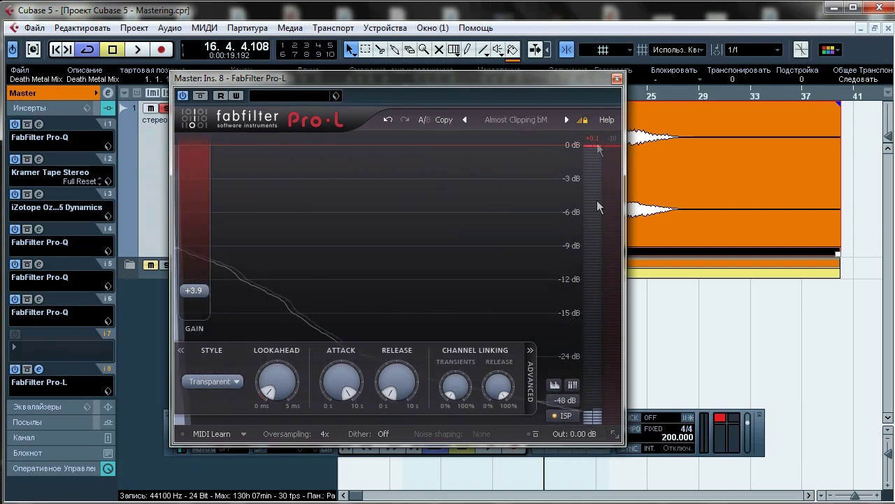
# Set the Pro-L's output level to -0.1 dB and play a passage to recheck the peak meter
pyautogui.doubleClick(578, 432)
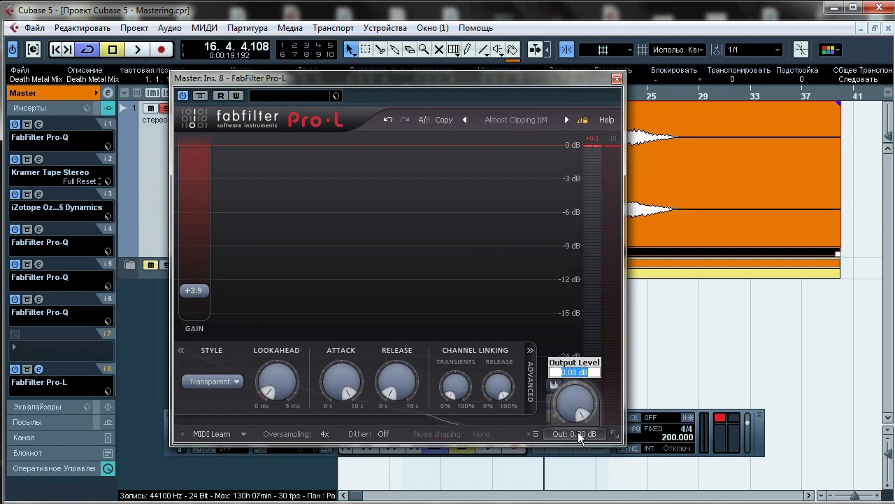
pyautogui.write('-0.1')
pyautogui.press('Return')
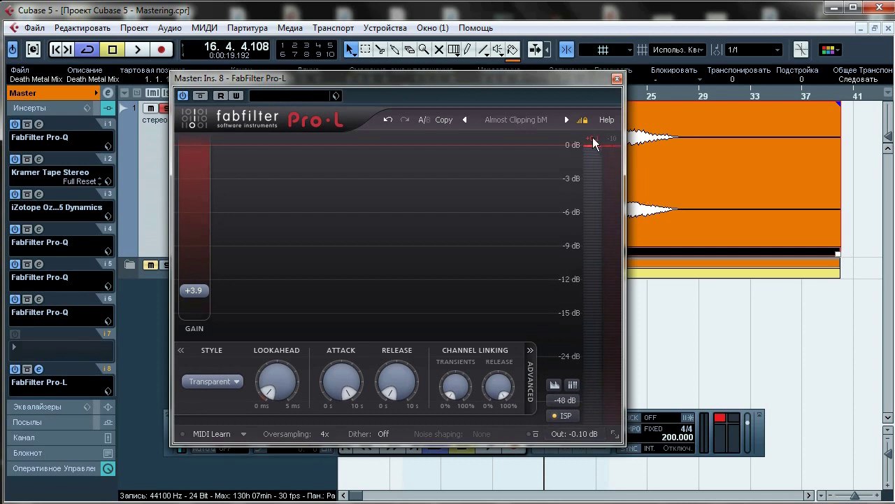
pyautogui.press('space')
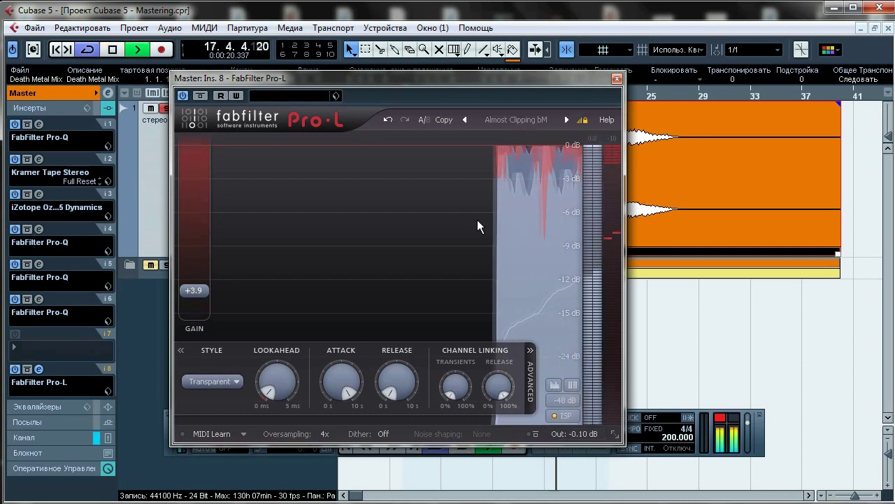
pyautogui.press('space')
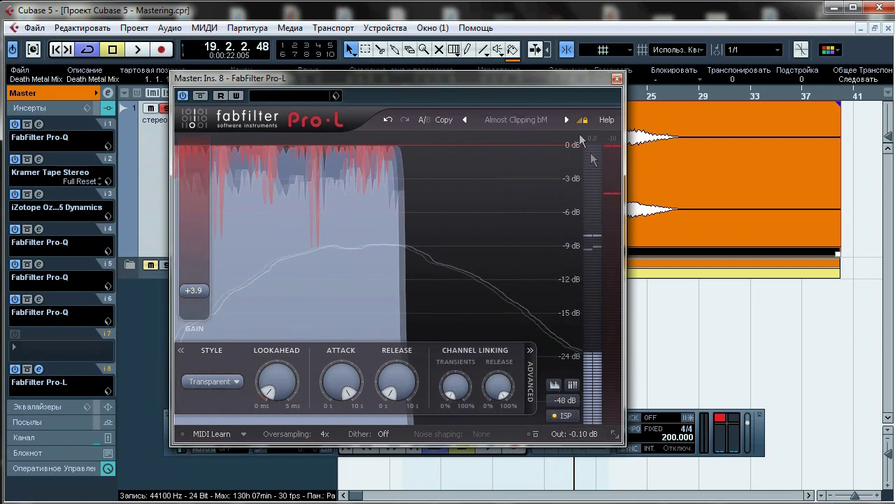
# Set the Pro-L's output level to -0.2 dB and start playback to check the peaks
pyautogui.doubleClick(584, 433)
pyautogui.write('-')
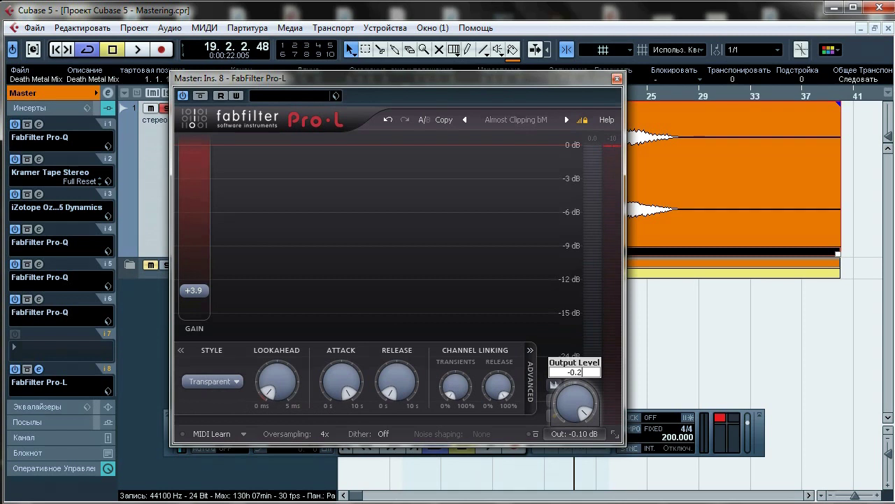
pyautogui.write('0.2')
pyautogui.press('Return')
pyautogui.press('space')
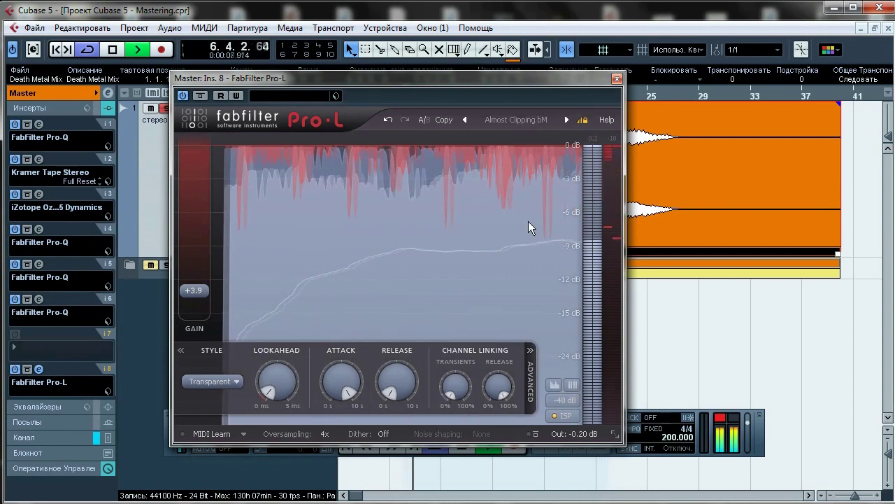
pyautogui.click(48, 436)
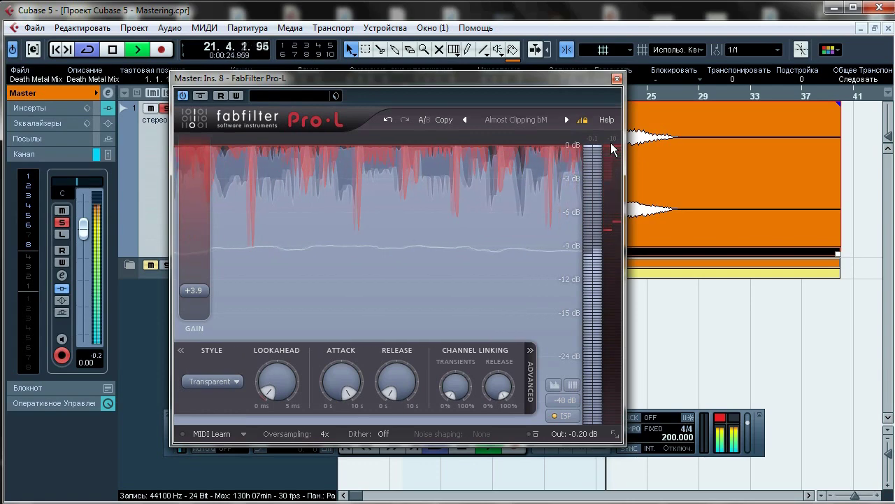
pyautogui.press('space')
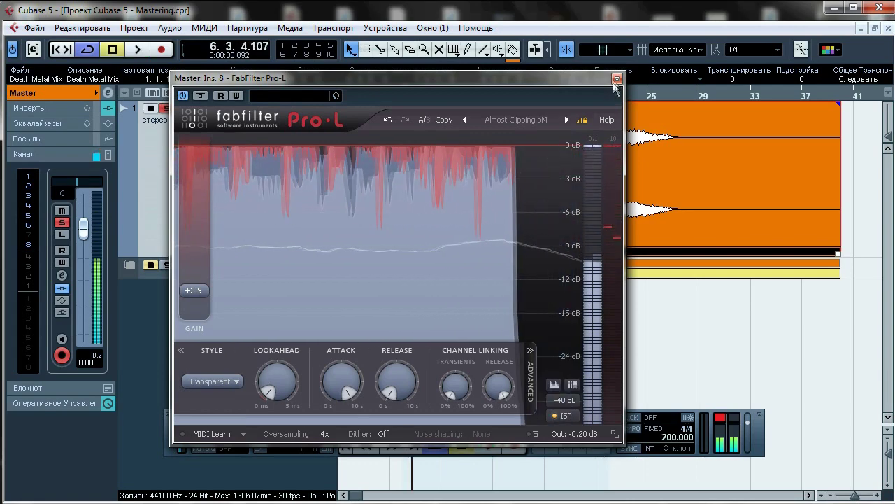
pyautogui.click(617, 79)
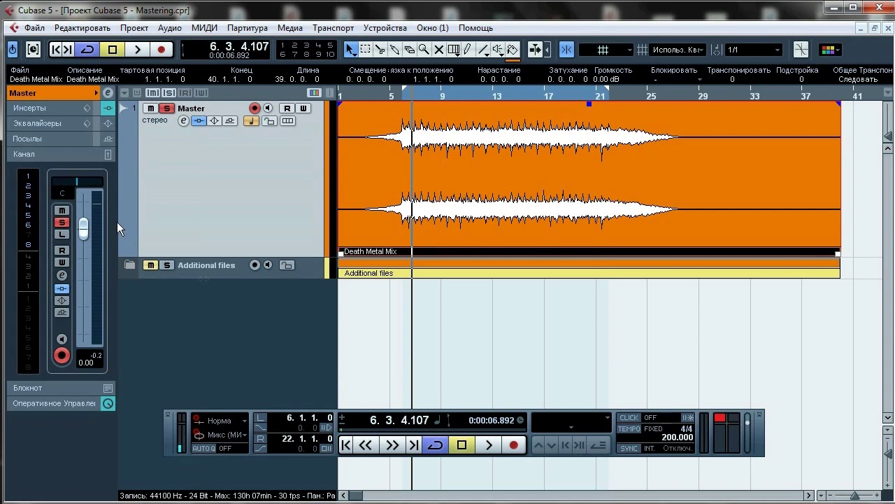
# Display the Master's inserts and basic track settings, then open the audio statistics for the Death Metal Mix clip
pyautogui.click(60, 108)
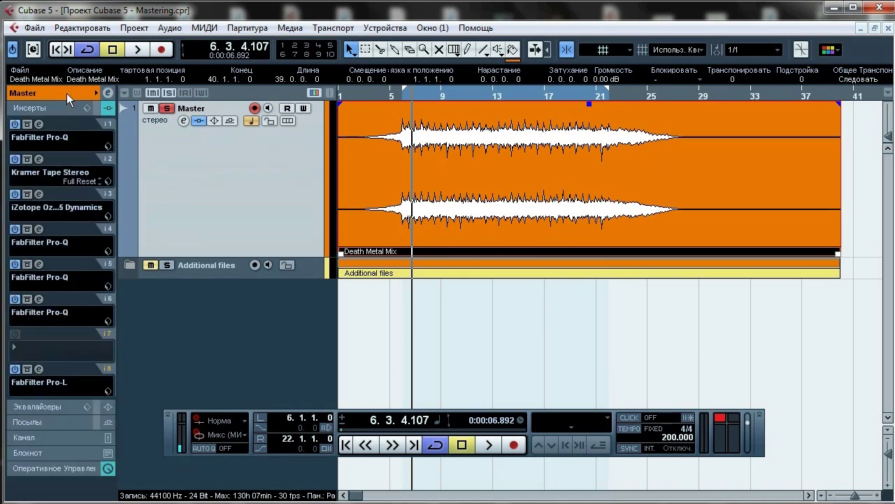
pyautogui.click(66, 93)
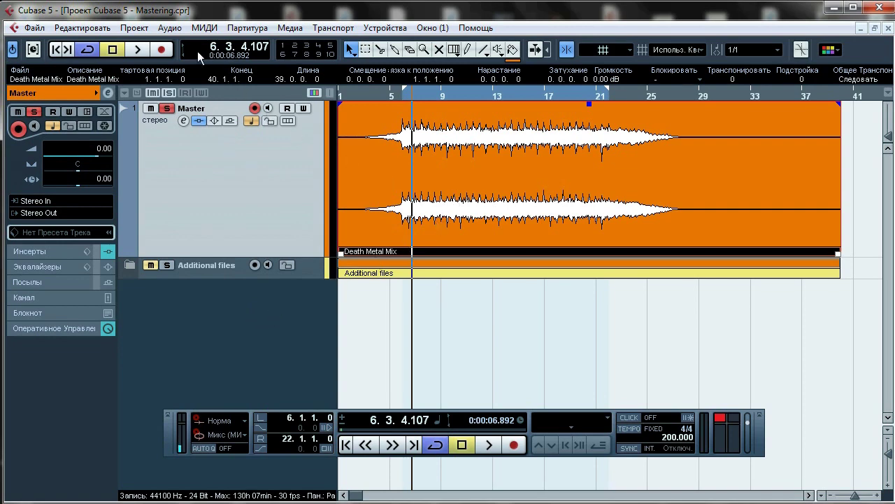
pyautogui.click(169, 28)
pyautogui.click(203, 88)
pyautogui.moveTo(460, 188); pyautogui.dragTo(429, 98)
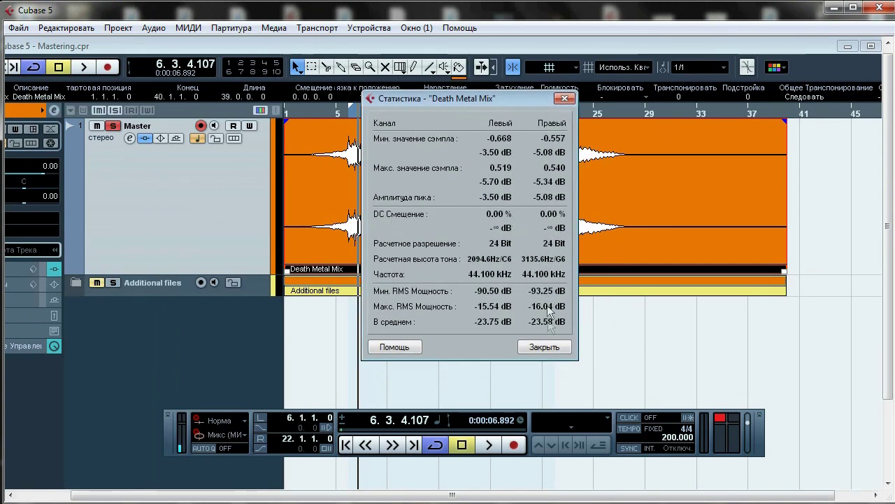
# Close the clip statistics, maximize the project window and try the DC offset removal process on the Death Metal Mix clip
pyautogui.click(550, 348)
pyautogui.doubleClick(460, 47)
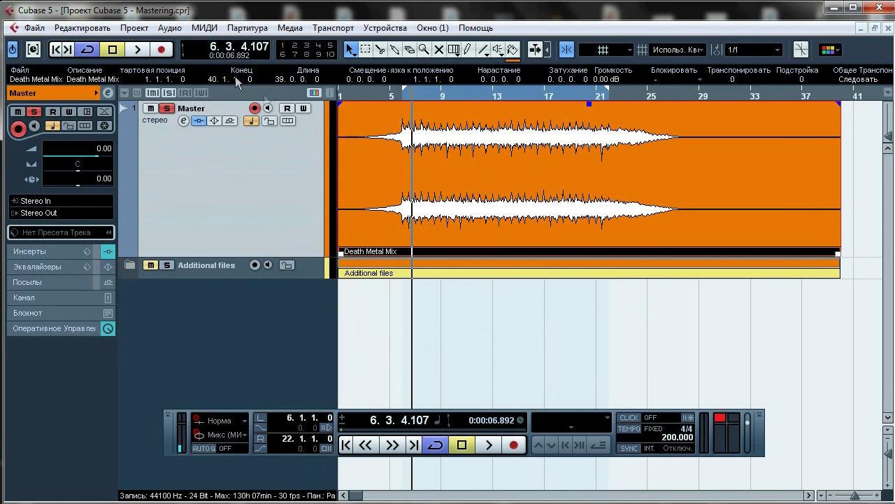
pyautogui.click(173, 29)
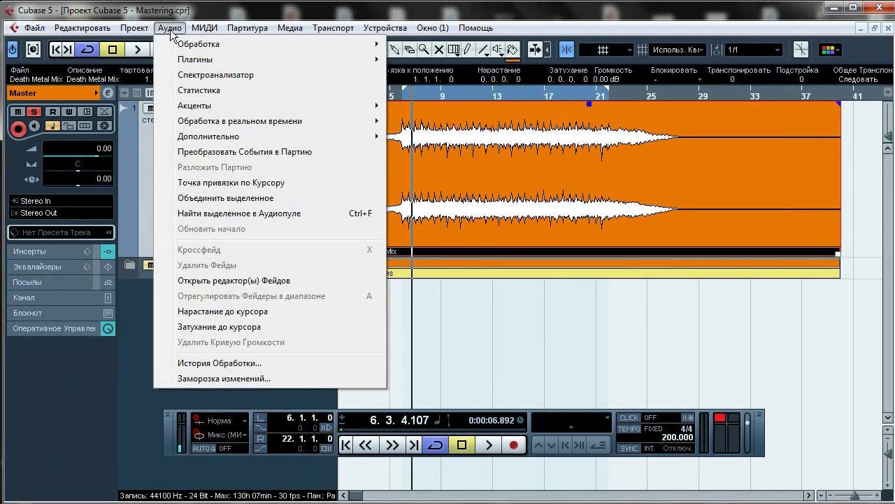
pyautogui.moveTo(182, 45)
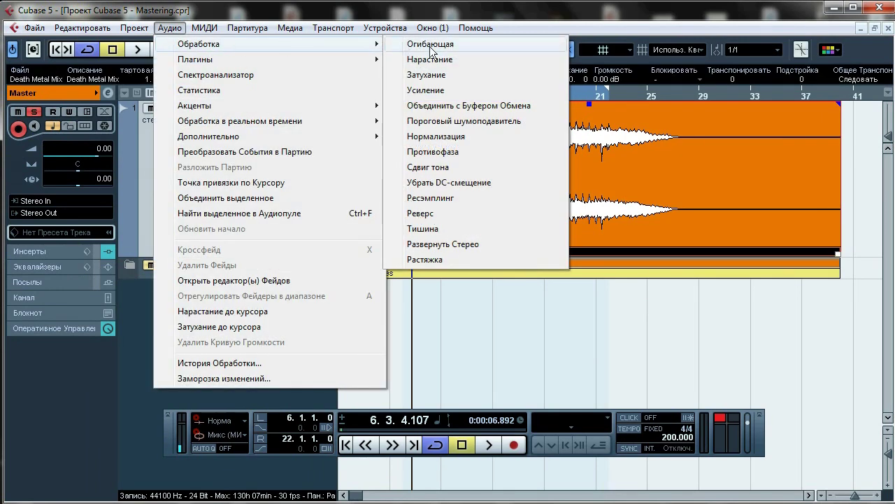
pyautogui.click(421, 182)
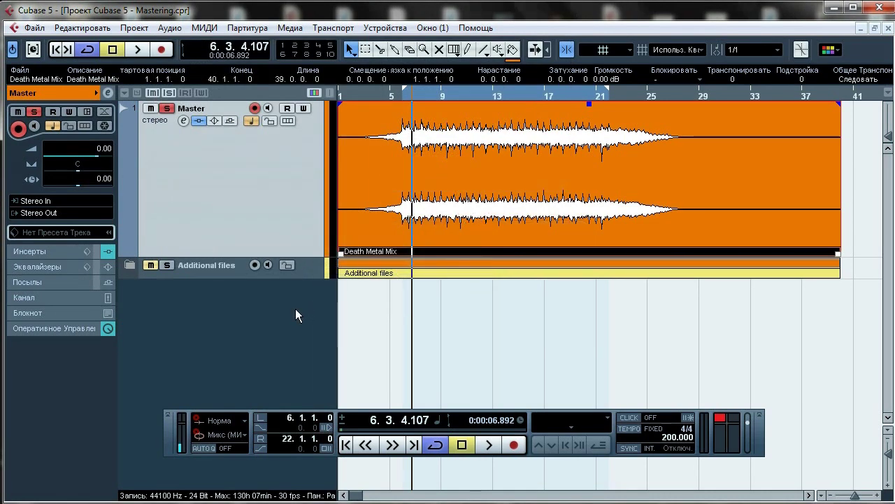
# Set the left locator to bar 1 and the right locator to bar 39, and check the Master's inserts and channel strip
pyautogui.moveTo(407, 93); pyautogui.dragTo(340, 93)
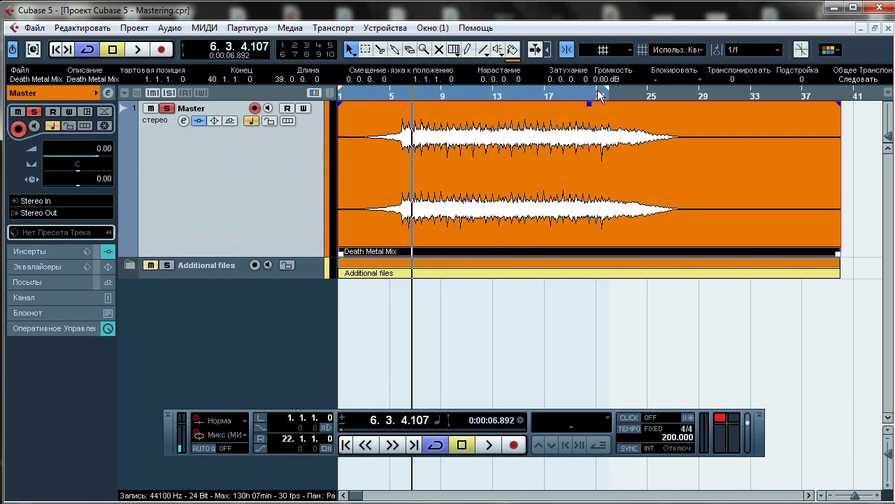
pyautogui.moveTo(607, 93); pyautogui.dragTo(826, 137)
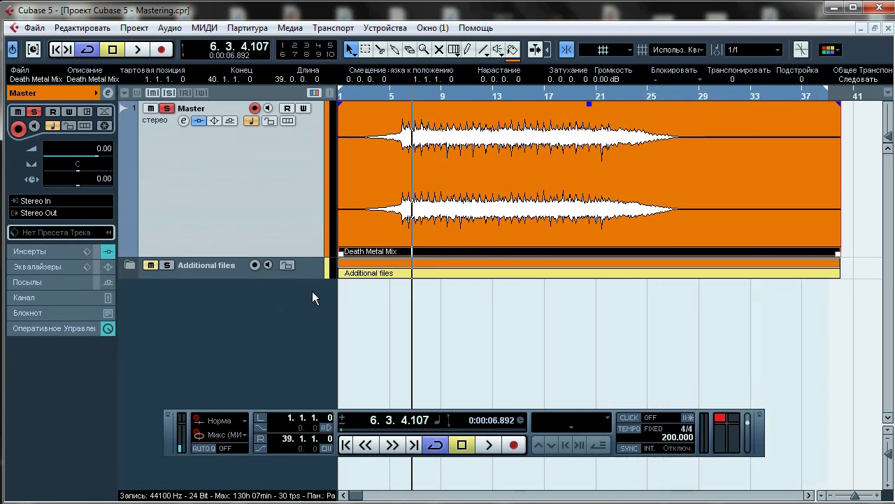
pyautogui.press('F3')
pyautogui.press('F3')
pyautogui.click(43, 252)
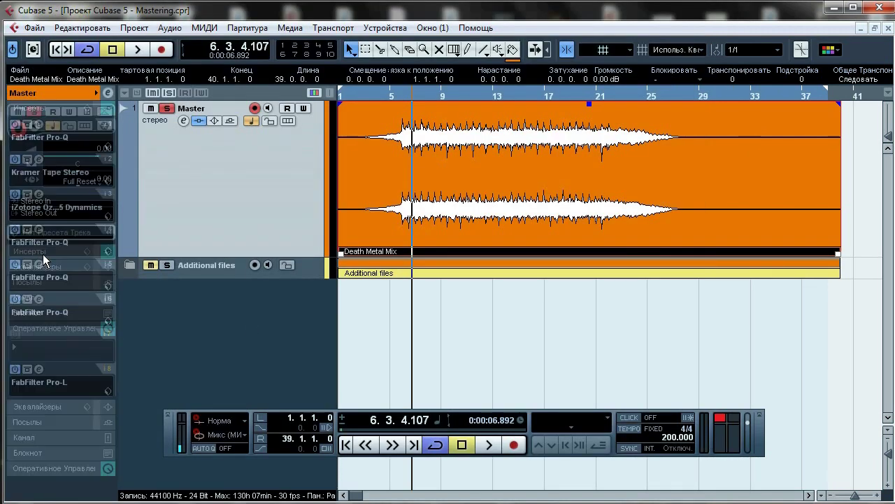
pyautogui.click(35, 437)
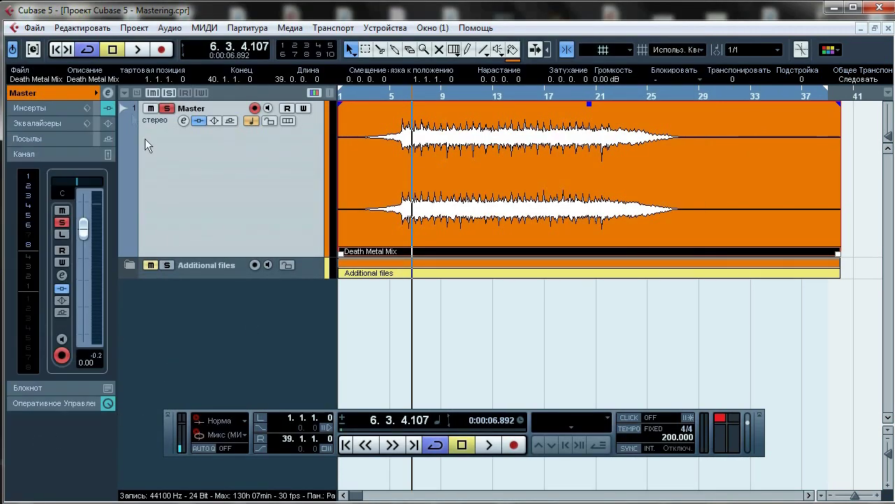
# Export Stereo Out as the 44.100 kHz, 24 Bit Wave file "Master Test" to the Desktop, importing it into the project as a track
pyautogui.click(35, 28)
pyautogui.moveTo(247, 274)
pyautogui.click(279, 283)
pyautogui.click(569, 102)
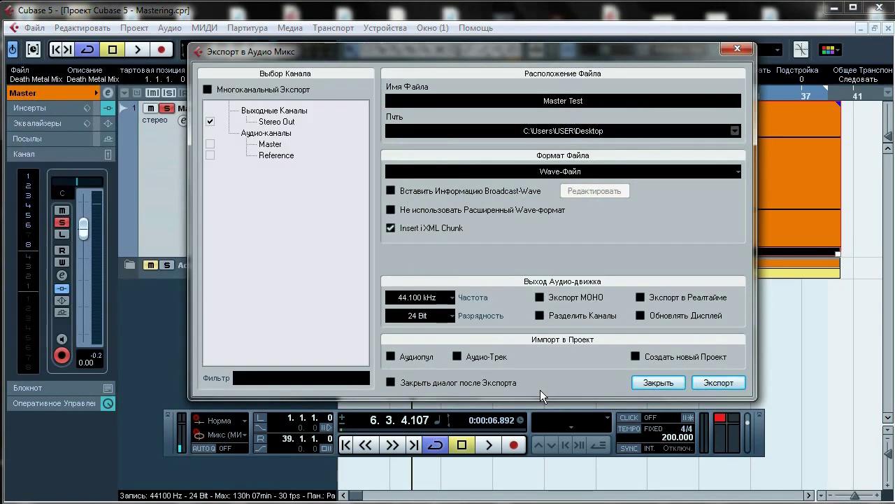
pyautogui.click(392, 357)
pyautogui.click(719, 383)
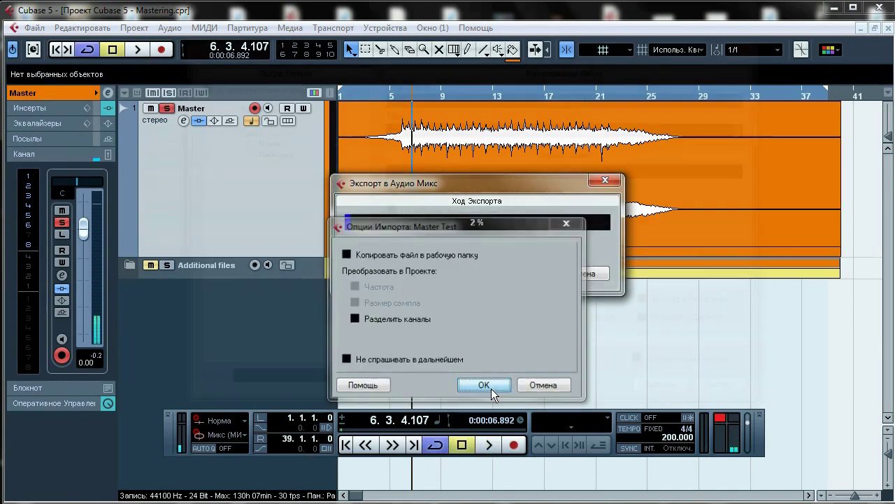
pyautogui.click(491, 386)
pyautogui.click(736, 50)
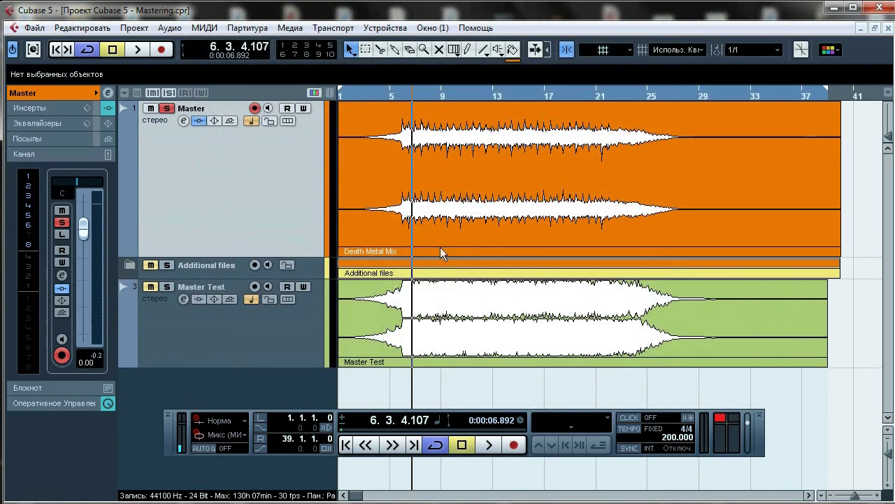
# Change the Master Test track's colour to blue
pyautogui.click(235, 331)
pyautogui.click(327, 334)
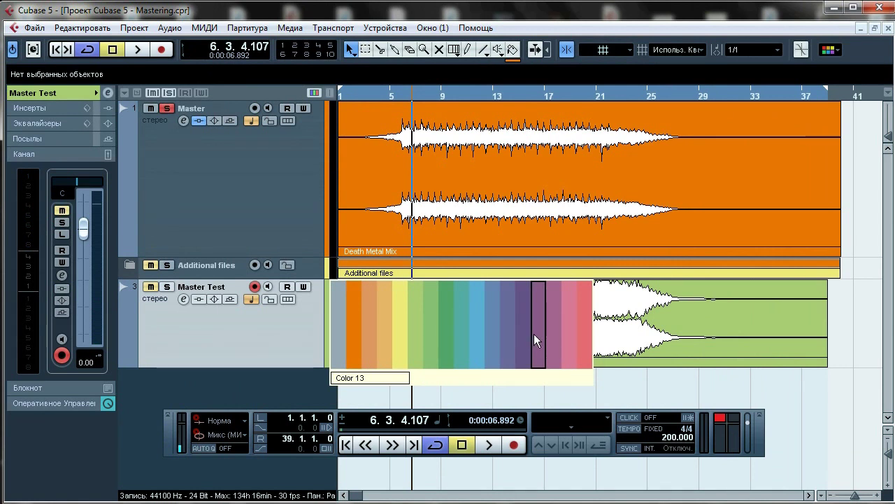
pyautogui.click(470, 337)
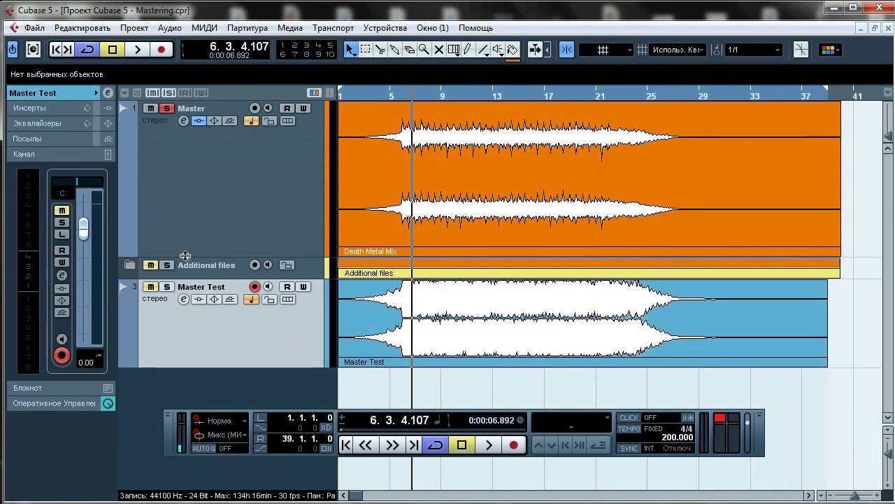
# Bypass the Master's inserts with its volume at minimum, and move the Master Test track into the Additional files folder above Reference
pyautogui.click(172, 151)
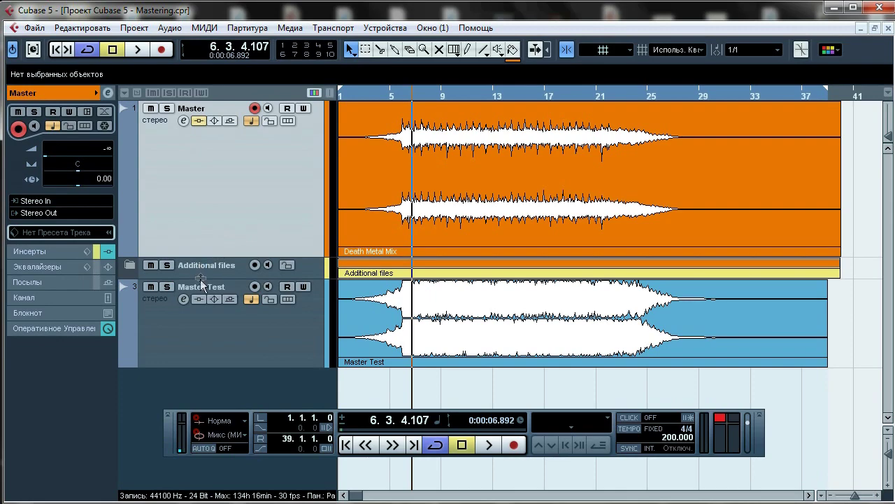
pyautogui.click(130, 266)
pyautogui.moveTo(891, 247); pyautogui.dragTo(885, 315)
pyautogui.moveTo(130, 413); pyautogui.dragTo(199, 209)
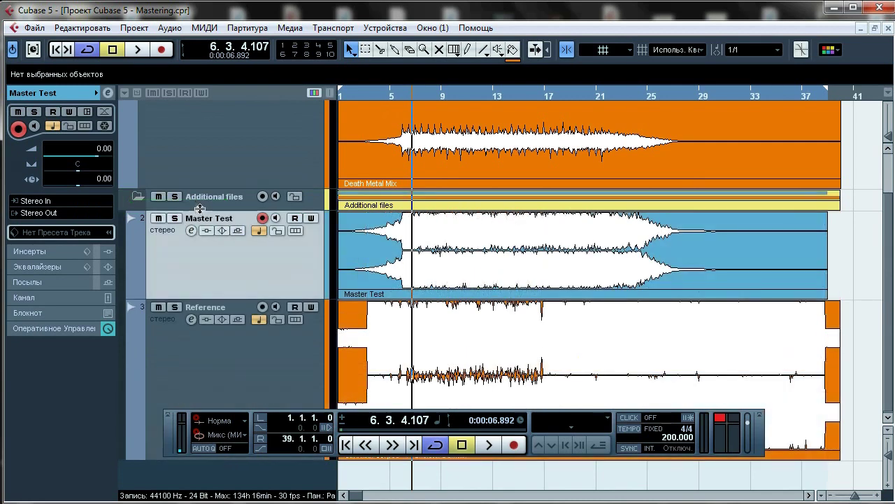
# Hide the transport panel and reduce the Reference track's height
pyautogui.press('F2')
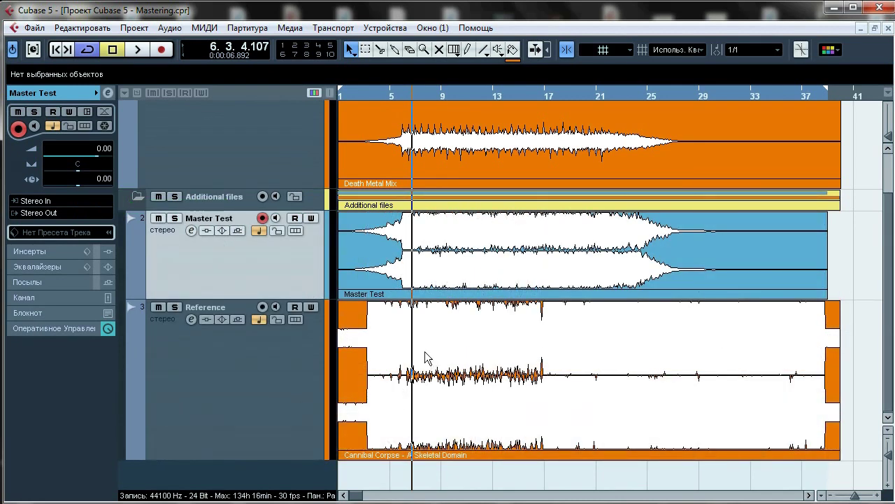
pyautogui.moveTo(251, 457); pyautogui.dragTo(251, 399)
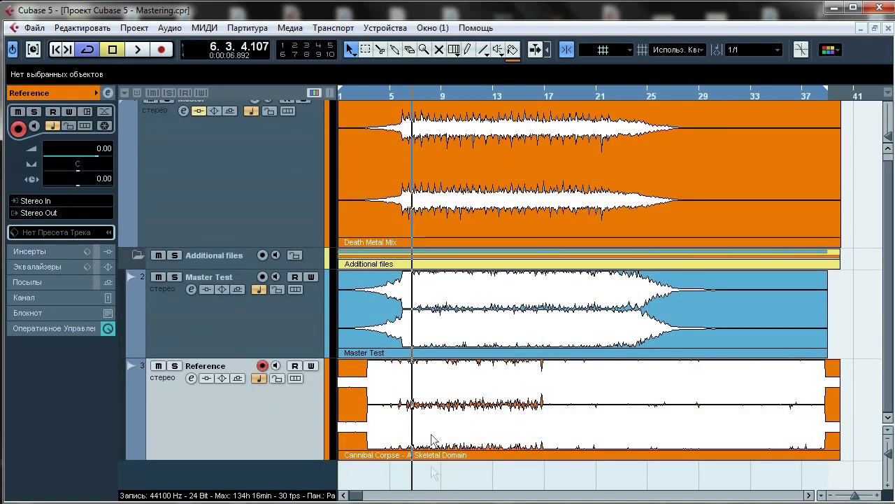
pyautogui.moveTo(855, 495)
pyautogui.mouseDown()
pyautogui.moveTo(863, 496)
pyautogui.moveTo(855, 497)
pyautogui.mouseUp()
# Open the iZotope Ozone 5 Equalizer on Stereo Out, set its output level to -6.7 dB and reposition its window beside the track list
pyautogui.press('F3')
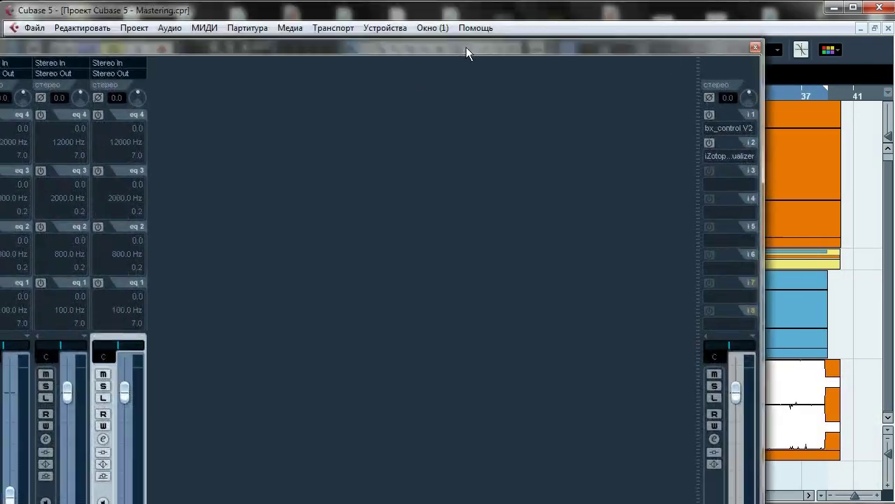
pyautogui.click(736, 143)
pyautogui.click(756, 48)
pyautogui.moveTo(660, 117); pyautogui.dragTo(631, 63)
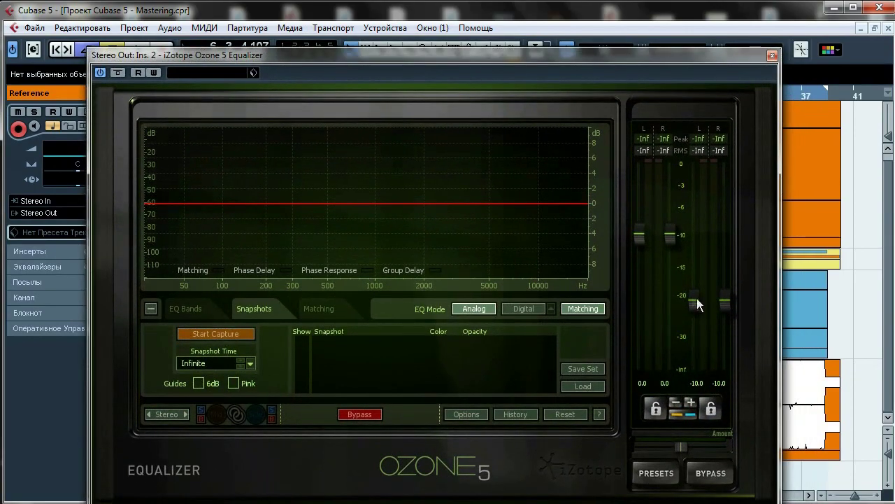
pyautogui.moveTo(697, 298); pyautogui.dragTo(698, 282)
pyautogui.moveTo(509, 58); pyautogui.dragTo(532, 45)
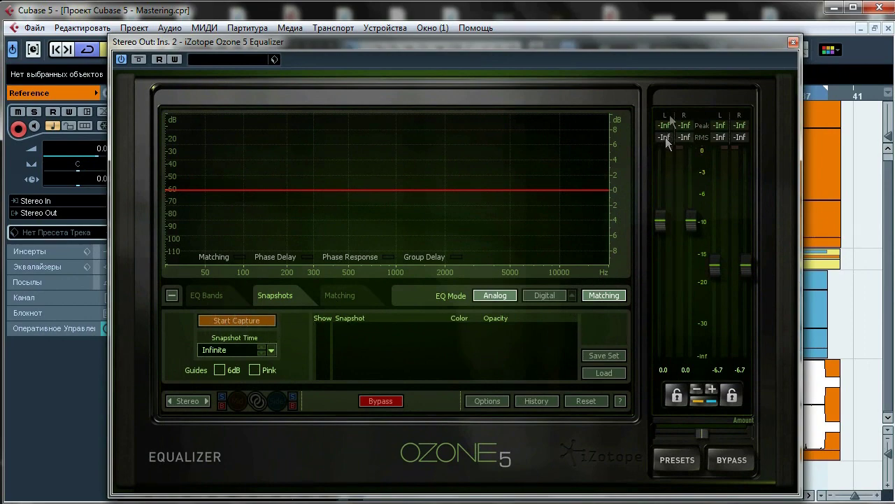
pyautogui.moveTo(645, 48); pyautogui.dragTo(731, 96)
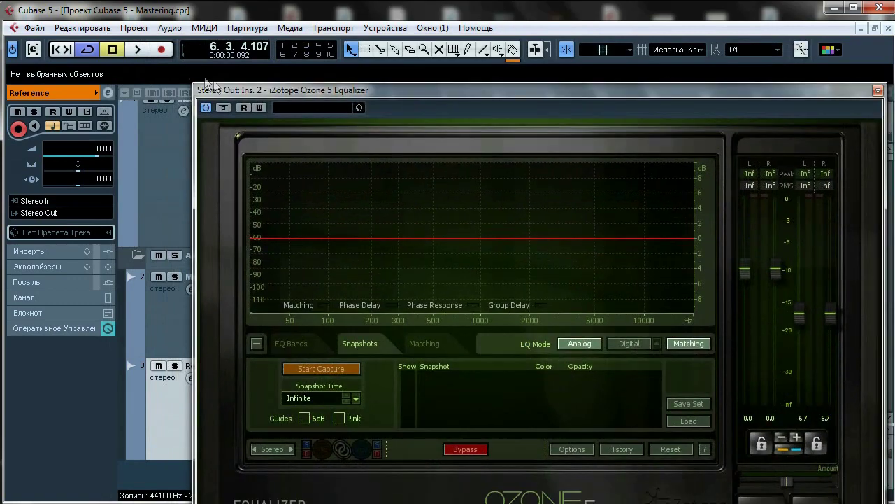
pyautogui.moveTo(333, 98); pyautogui.dragTo(503, 40)
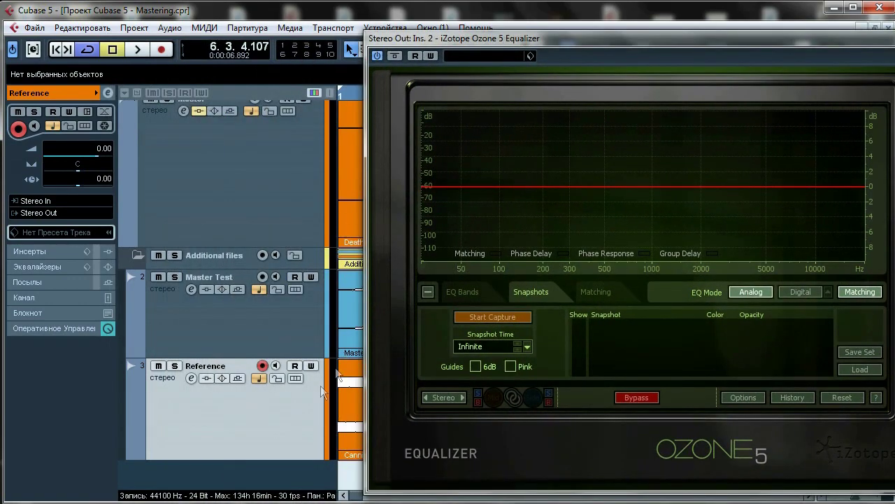
# Play the soloed Reference track from bar 2 and check its peak and RMS levels in the Ozone 5 Equalizer
pyautogui.click(349, 94)
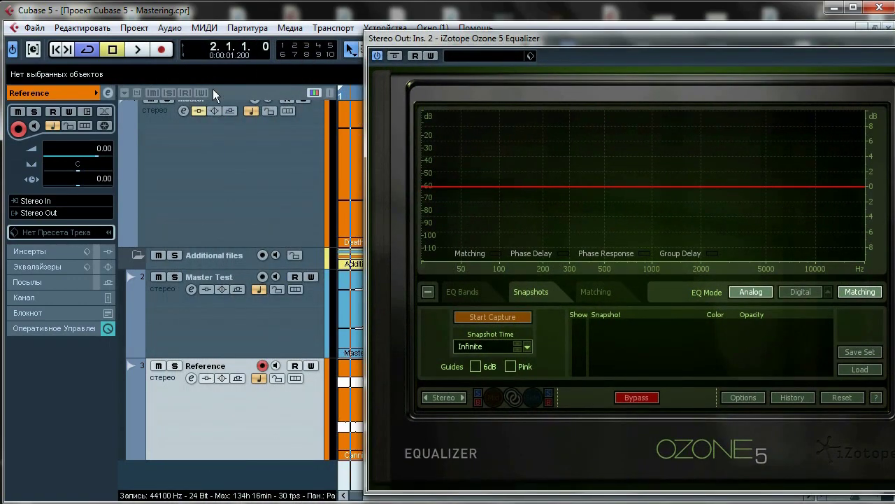
pyautogui.press('space')
pyautogui.moveTo(501, 39); pyautogui.dragTo(215, 36)
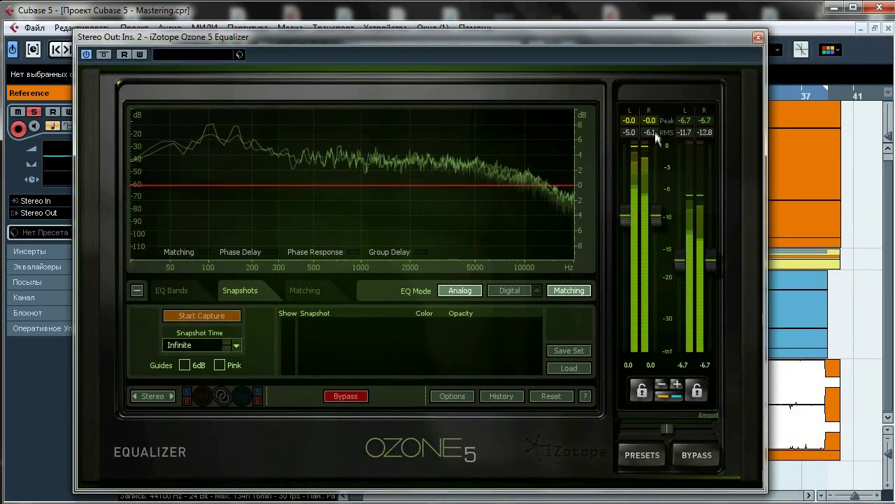
pyautogui.moveTo(215, 37); pyautogui.dragTo(334, 36)
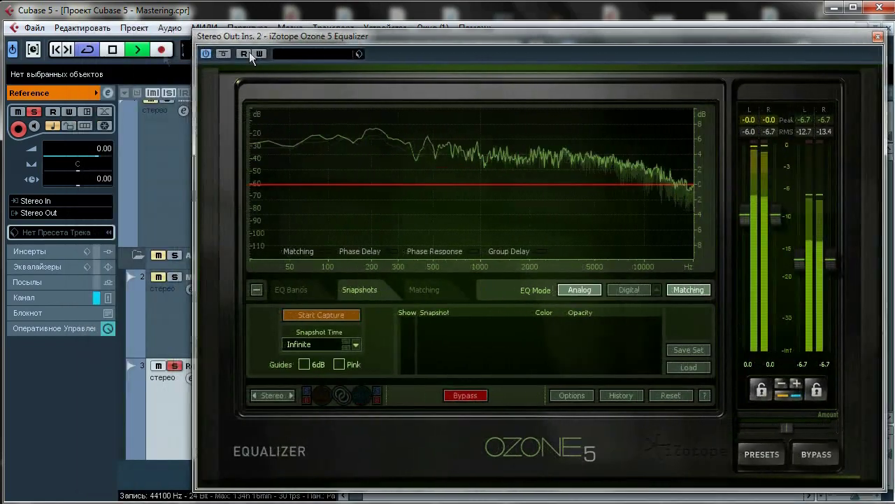
# Solo Master Test instead of Reference, compare its peak and RMS levels in the Ozone 5 Equalizer, and stop playback
pyautogui.click(174, 366)
pyautogui.click(174, 278)
pyautogui.moveTo(335, 36); pyautogui.dragTo(183, 32)
pyautogui.click(198, 330)
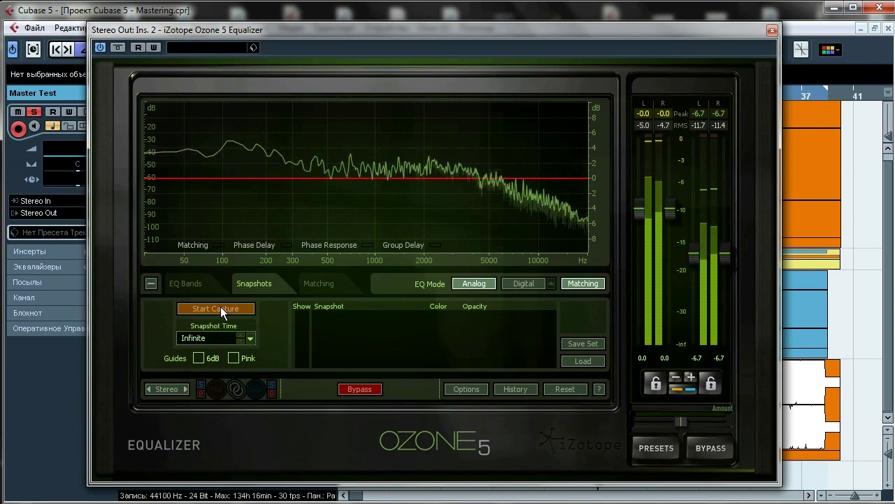
pyautogui.press('space')
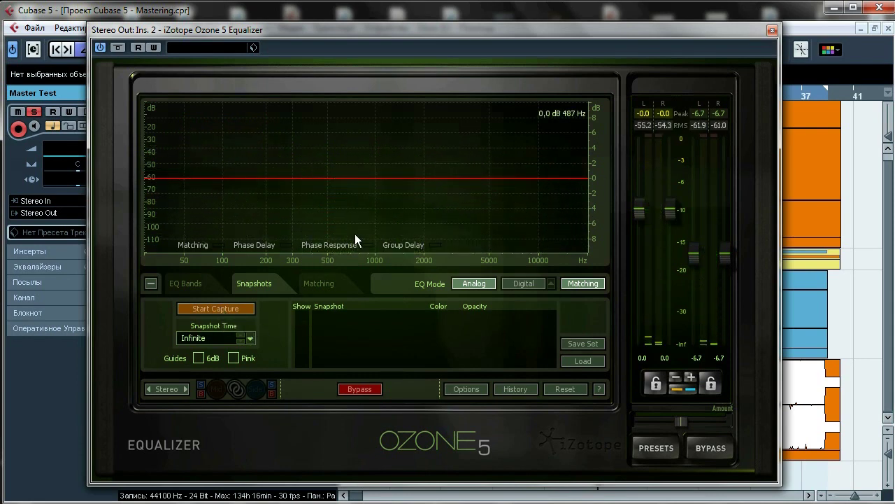
# Capture a spectrum snapshot of the playing Master Test track in the Ozone 5 Equalizer and name it "Master Curve"
pyautogui.click(217, 308)
pyautogui.press('space')
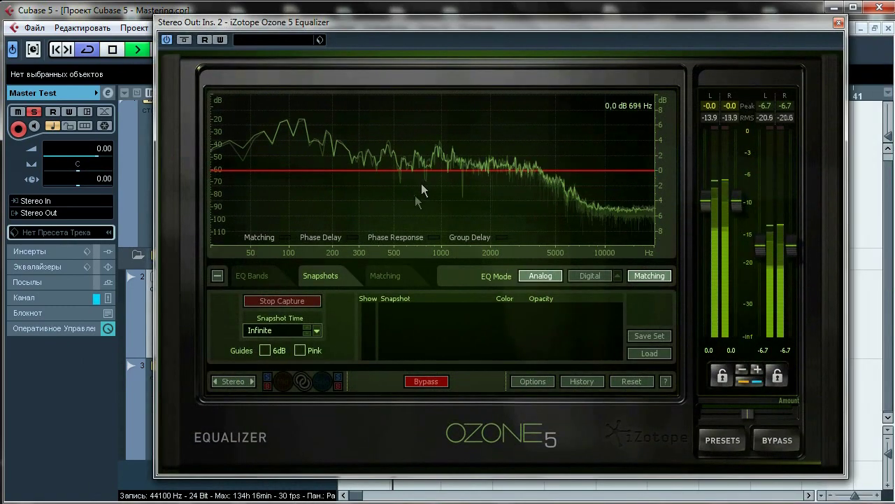
pyautogui.moveTo(457, 25); pyautogui.dragTo(333, 11)
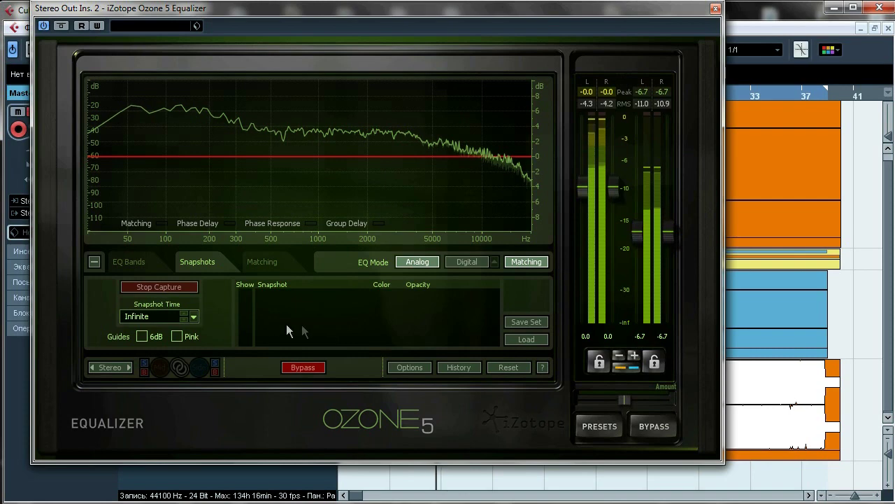
pyautogui.click(167, 287)
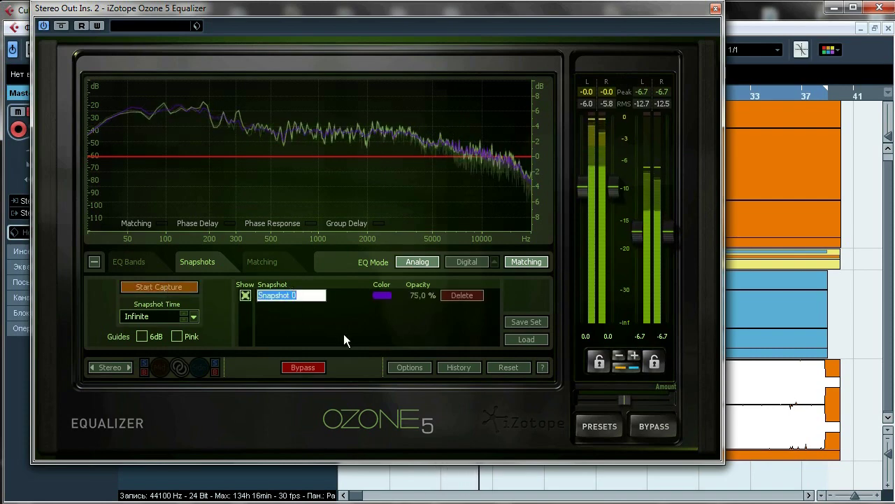
pyautogui.write('Master Curver')
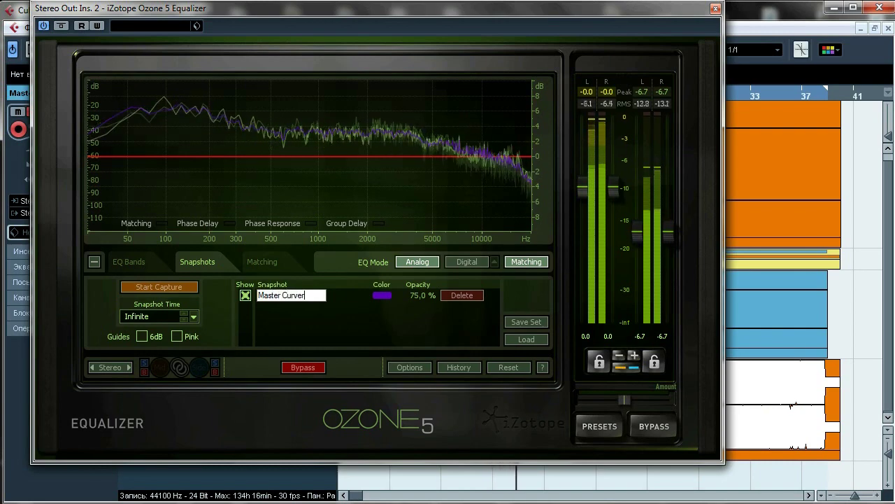
pyautogui.press('BackSpace')
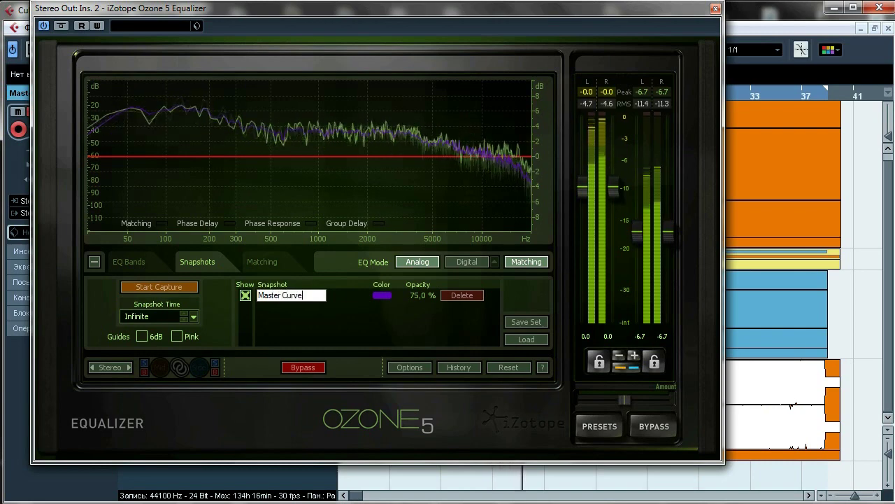
pyautogui.click(344, 333)
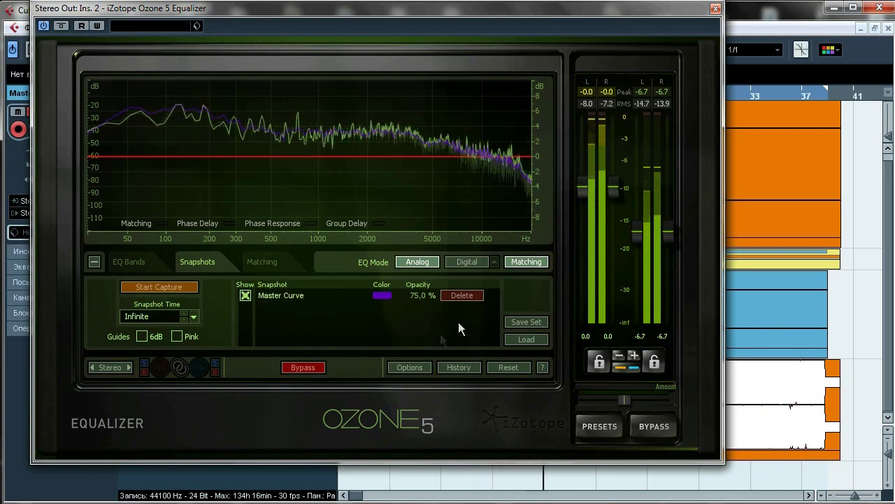
# Set the Master Curve snapshot's colour to white (FFFFFF) and its opacity to 100%
pyautogui.click(382, 296)
pyautogui.click(88, 112)
pyautogui.moveTo(34, 78); pyautogui.dragTo(31, 69)
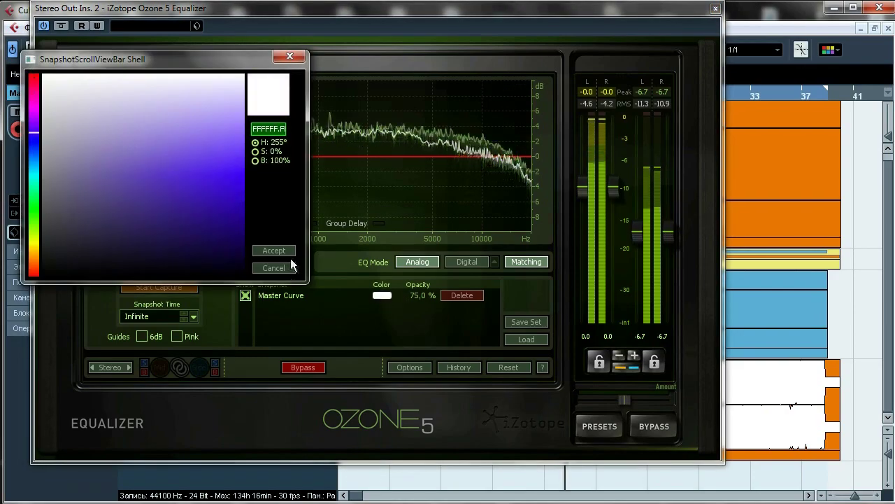
pyautogui.click(276, 251)
pyautogui.moveTo(422, 296); pyautogui.dragTo(422, 171)
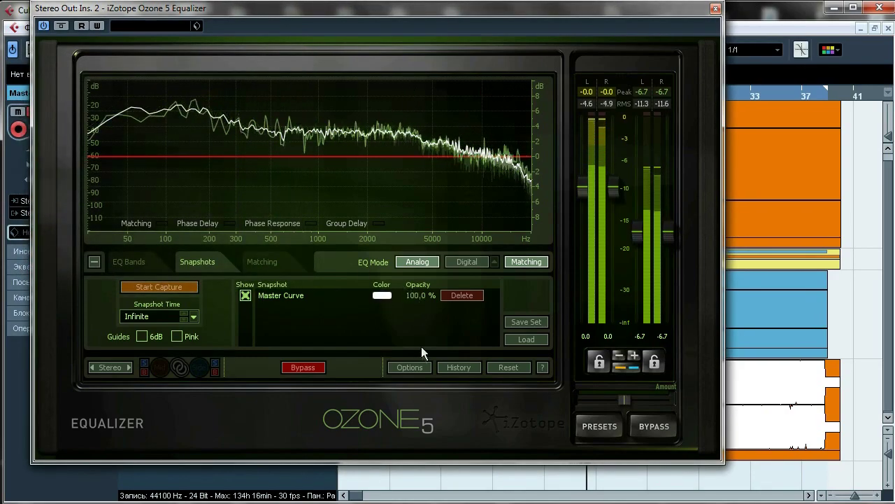
# Solo the Reference track instead of Master Test and capture a spectrum snapshot of its playback in the Ozone 5 Equalizer
pyautogui.moveTo(358, 5); pyautogui.dragTo(671, 26)
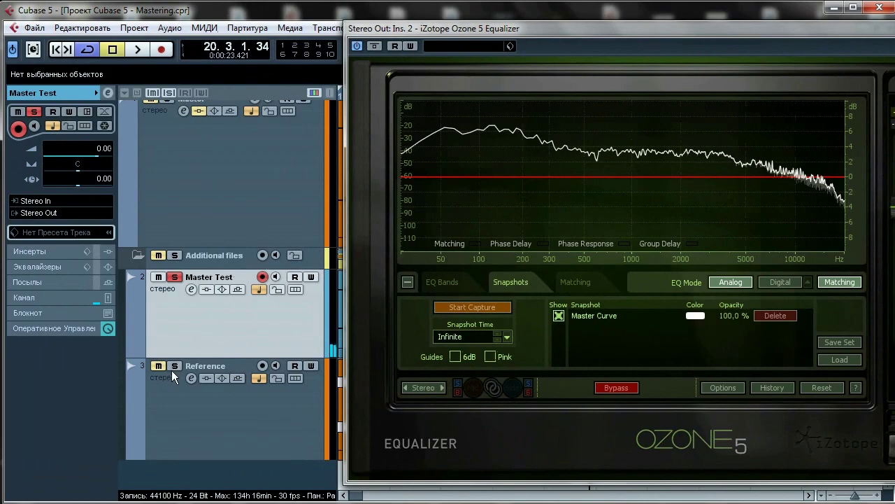
pyautogui.click(204, 416)
pyautogui.moveTo(446, 29); pyautogui.dragTo(134, 0)
pyautogui.click(379, 95)
pyautogui.click(187, 276)
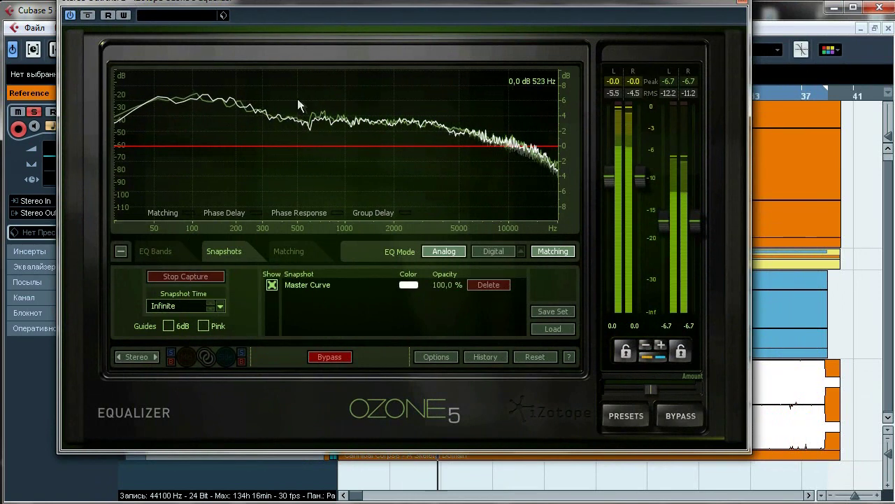
pyautogui.click(203, 279)
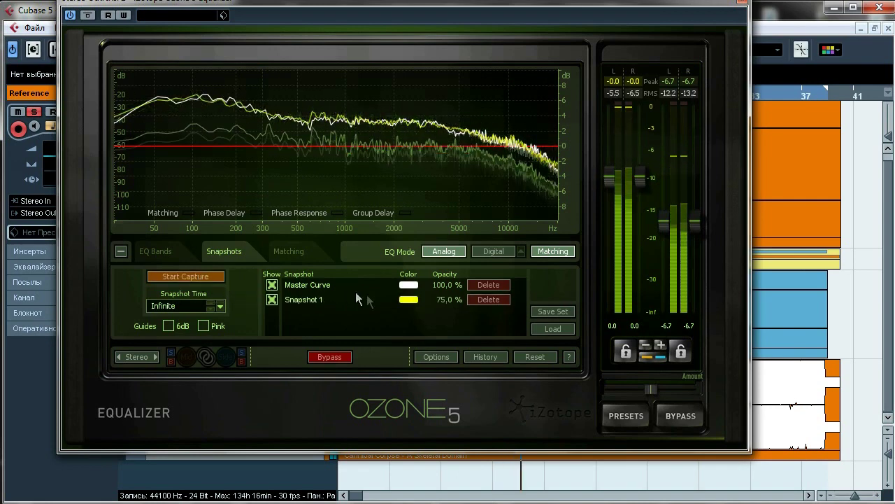
# Set the new snapshot's colour to red (FF0601) and name it "Reference"
pyautogui.click(407, 299)
pyautogui.click(33, 76)
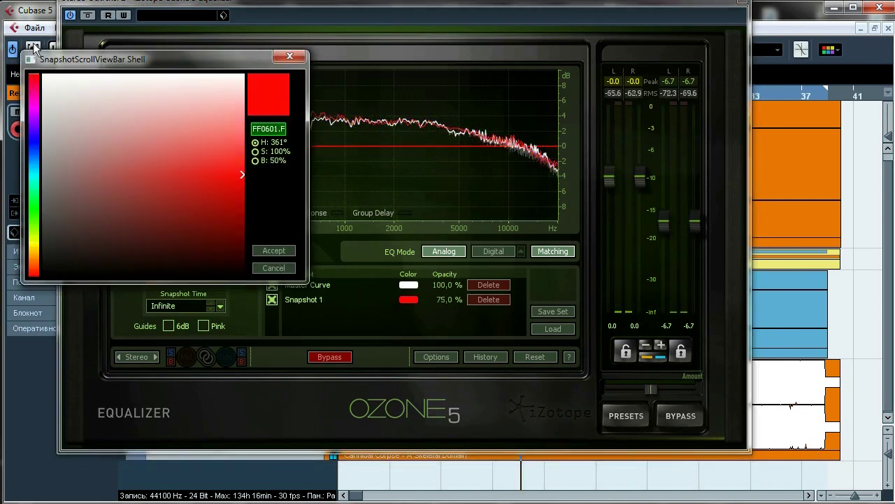
pyautogui.click(273, 251)
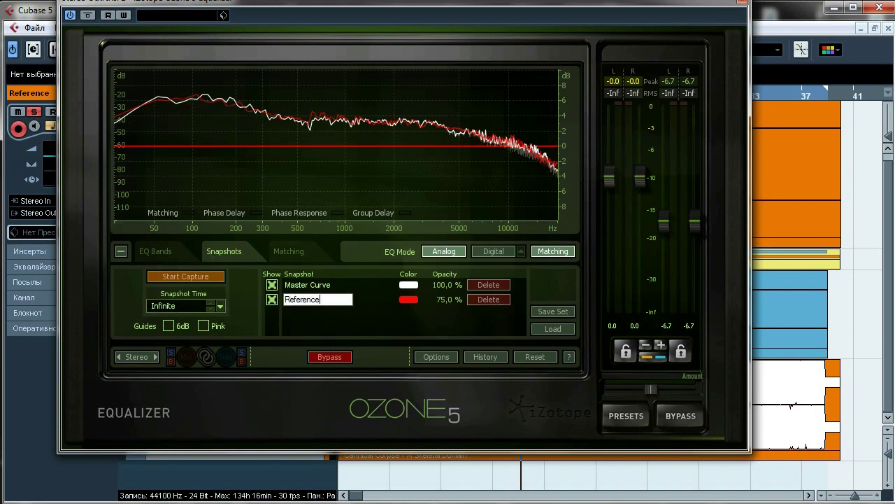
pyautogui.press('Return')
# Set EQ matching from the Reference snapshot to the Master Curve with an amount of 21.1
pyautogui.click(286, 251)
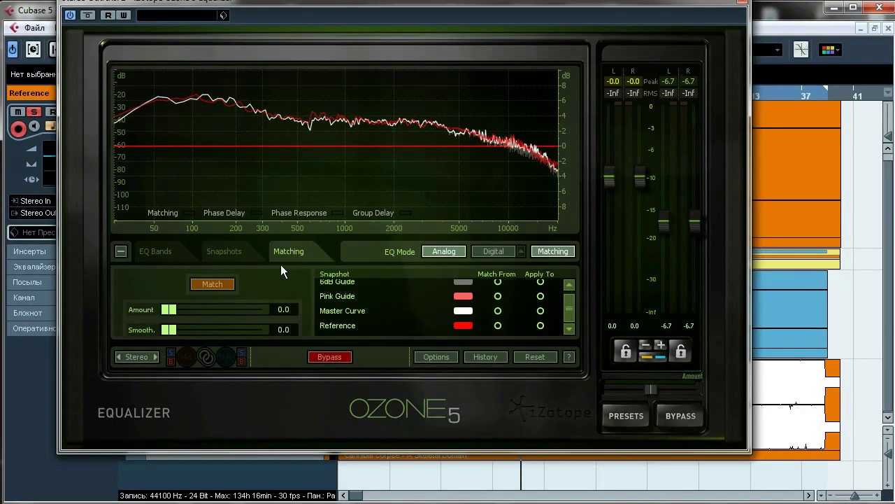
pyautogui.click(498, 326)
pyautogui.click(207, 289)
pyautogui.moveTo(169, 310); pyautogui.dragTo(187, 314)
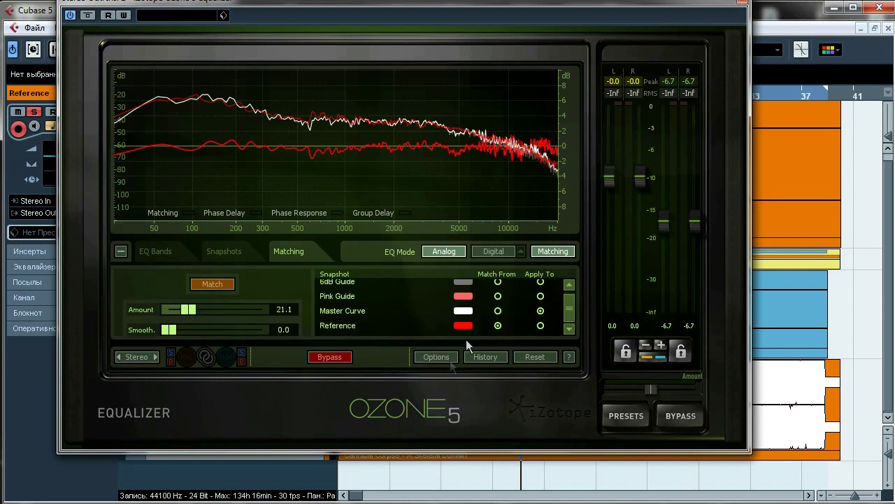
# Reverse the matching so it matches from Master Curve and applies to Reference, with amount 27.8 and smoothing 0.8
pyautogui.click(499, 311)
pyautogui.click(541, 325)
pyautogui.moveTo(188, 310); pyautogui.dragTo(250, 328)
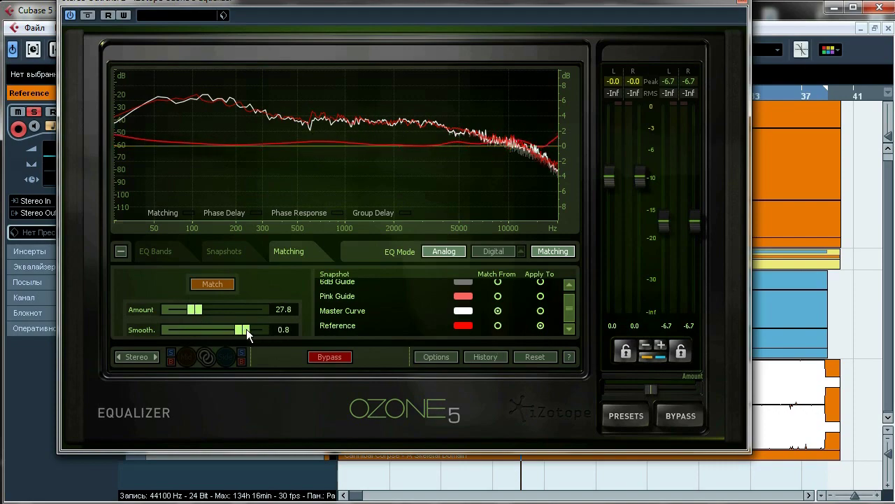
# Unsolo the Reference track and solo Master Test, keeping the Ozone 5 Equalizer open
pyautogui.moveTo(258, 2); pyautogui.dragTo(470, 2)
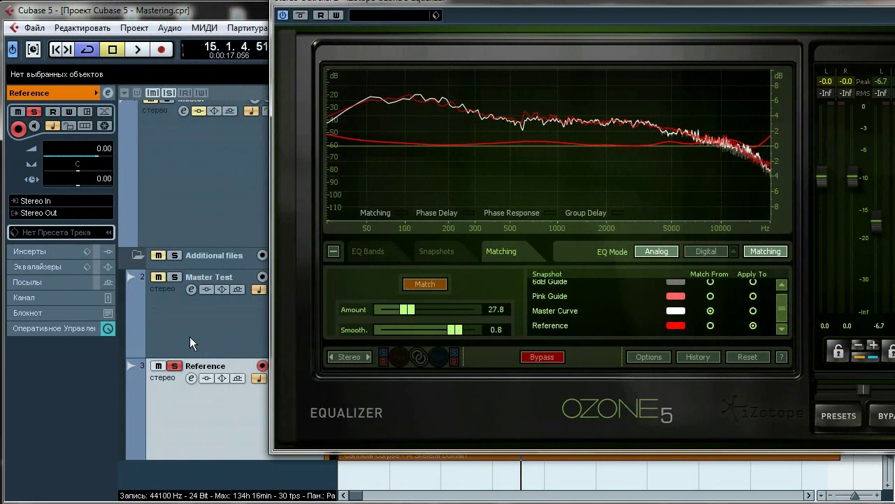
pyautogui.click(174, 365)
pyautogui.click(174, 276)
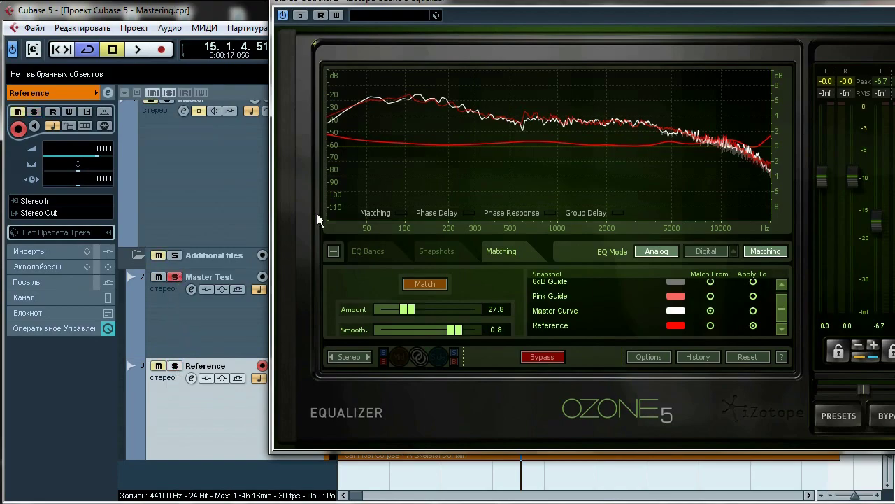
pyautogui.moveTo(444, 5); pyautogui.dragTo(419, 7)
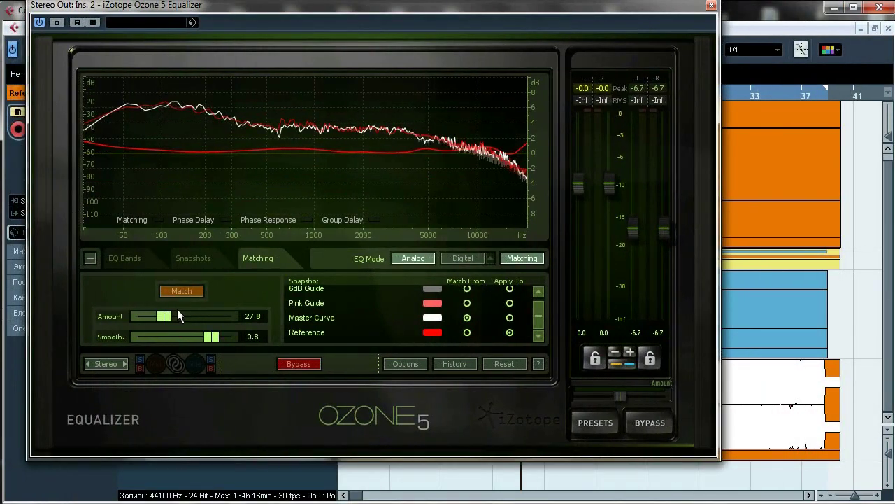
# Play Master Test while trying matching amounts of 100, 80.5 and 42.9, and stop playback
pyautogui.moveTo(177, 315); pyautogui.dragTo(249, 318)
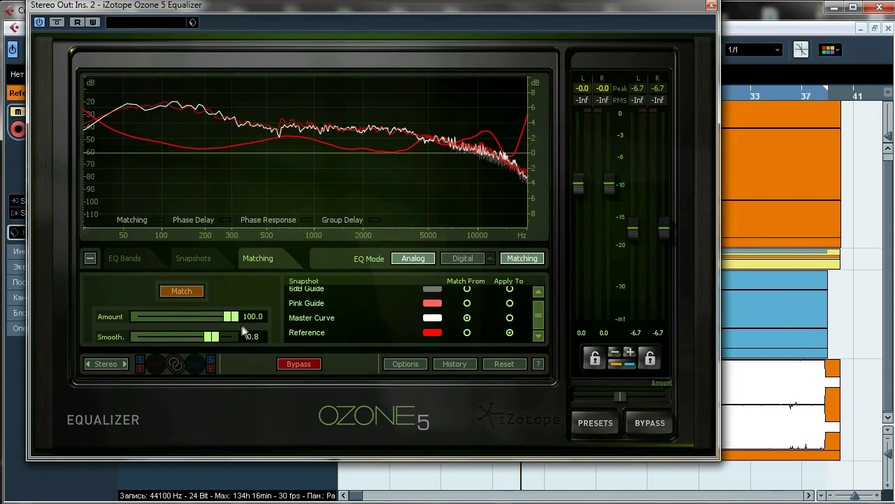
pyautogui.press('space')
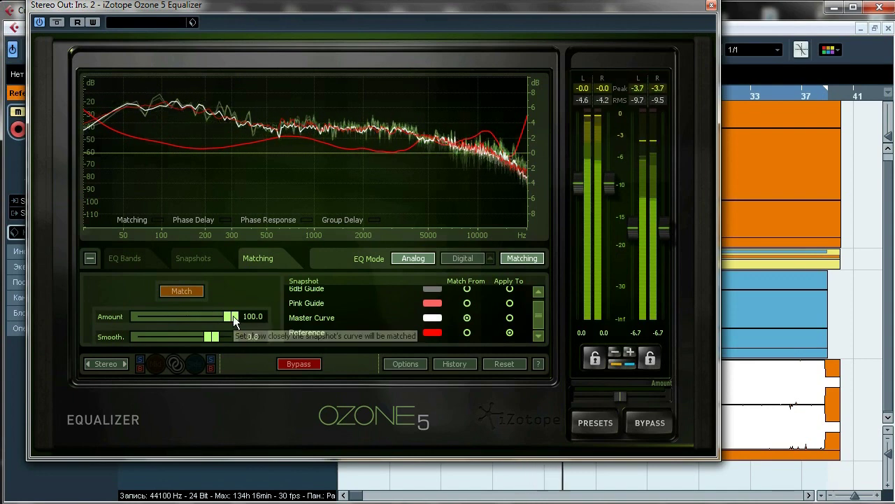
pyautogui.moveTo(233, 315); pyautogui.dragTo(216, 320)
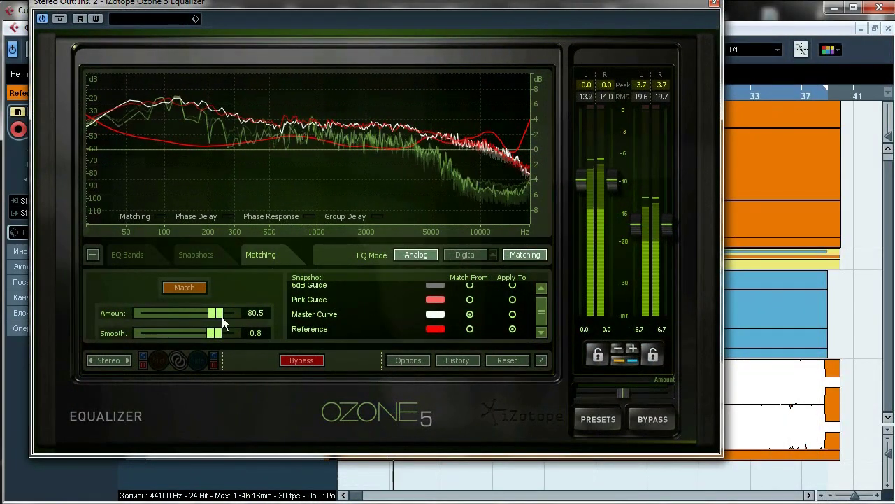
pyautogui.moveTo(220, 316); pyautogui.dragTo(185, 321)
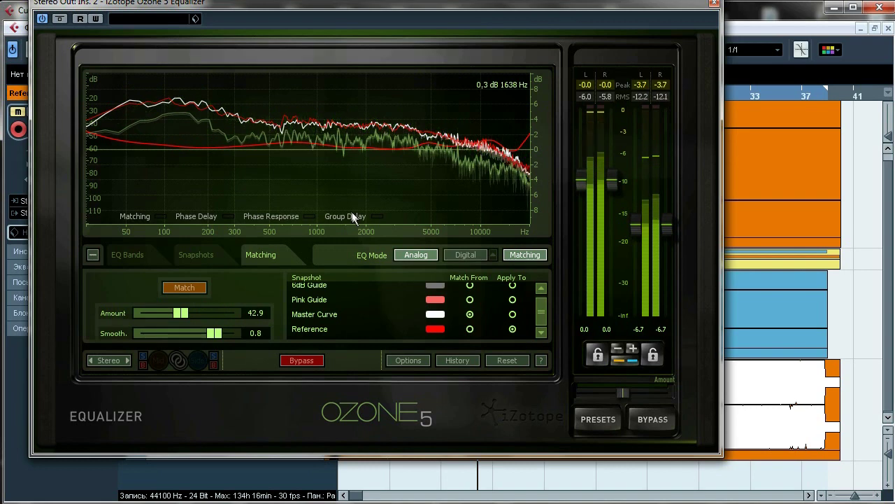
pyautogui.press('space')
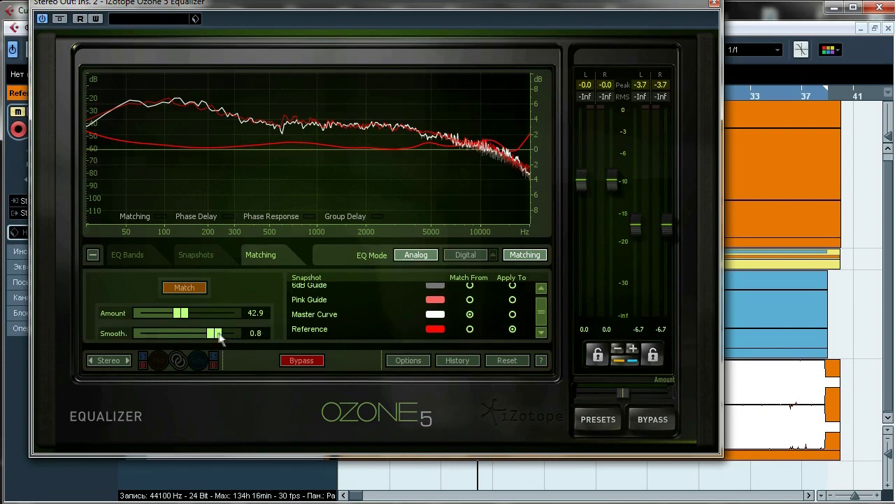
# Play Master Test with smoothing at 0.0, settle on matching amount 31.6 and smoothing 0.6, and stop playback
pyautogui.press('space')
pyautogui.moveTo(212, 333); pyautogui.dragTo(68, 338)
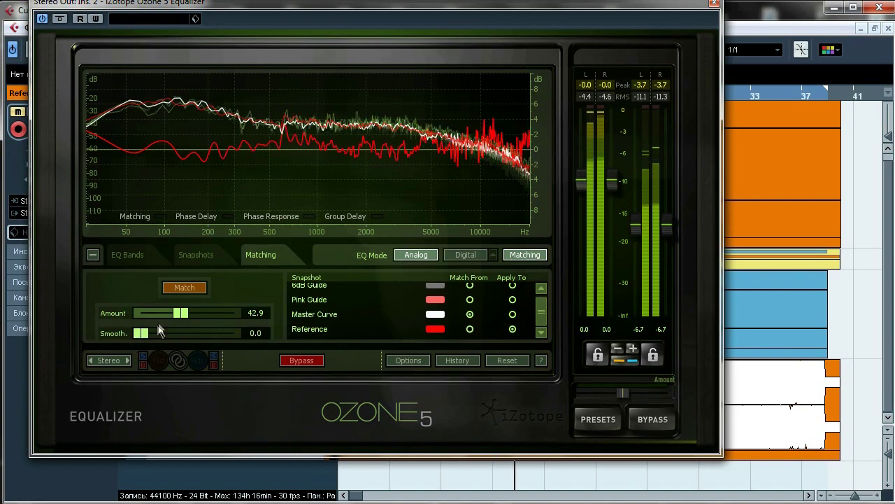
pyautogui.moveTo(179, 319); pyautogui.dragTo(192, 319)
pyautogui.moveTo(216, 317); pyautogui.dragTo(201, 338)
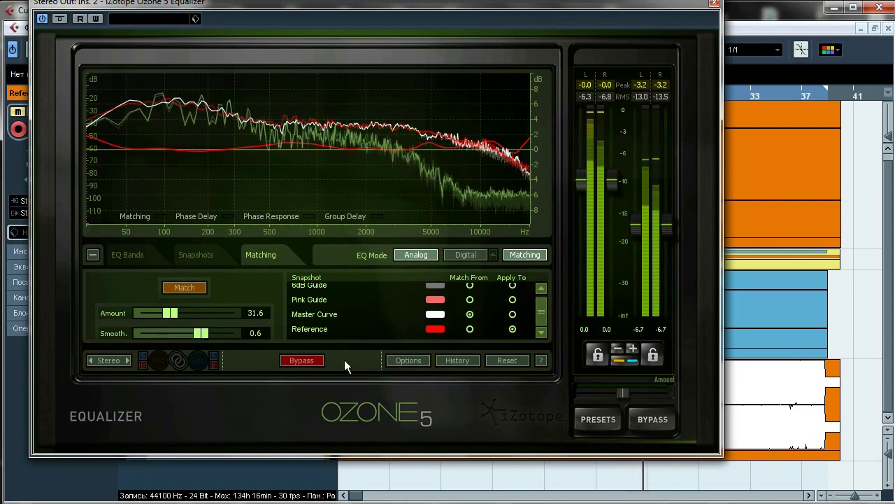
pyautogui.press('space')
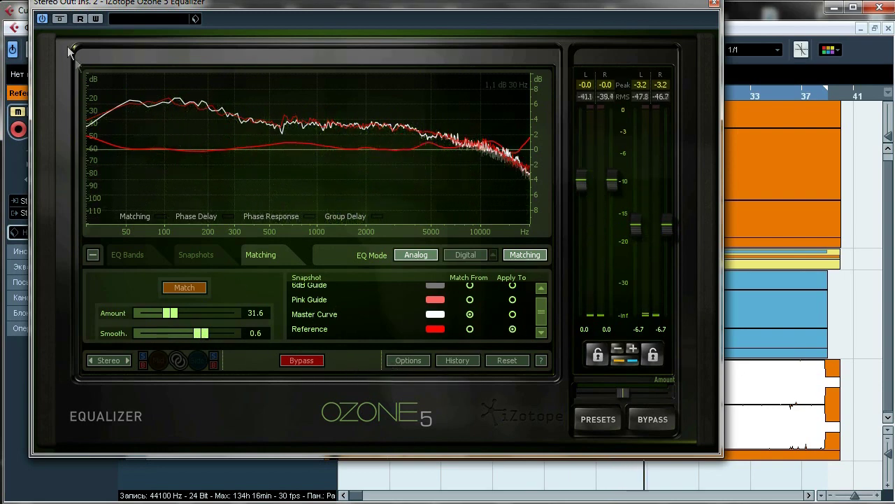
# Deactivate the Ozone 5 Equalizer on the Stereo Out and close its window
pyautogui.click(42, 18)
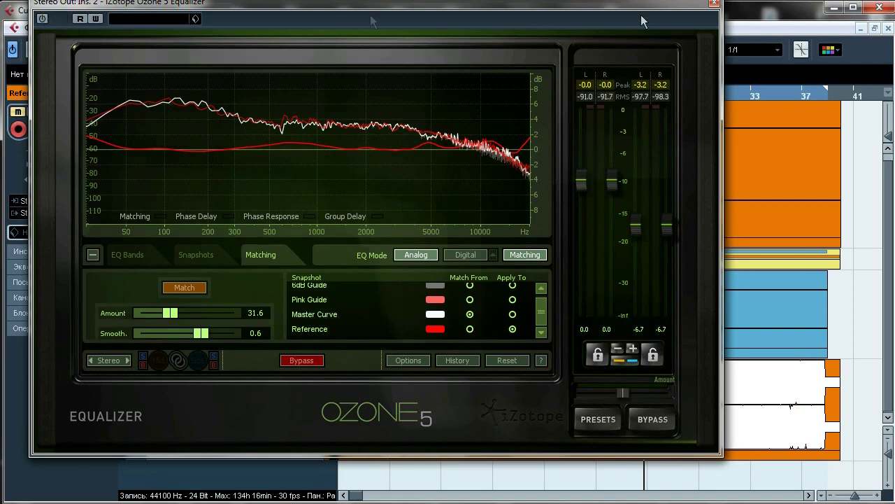
pyautogui.click(715, 3)
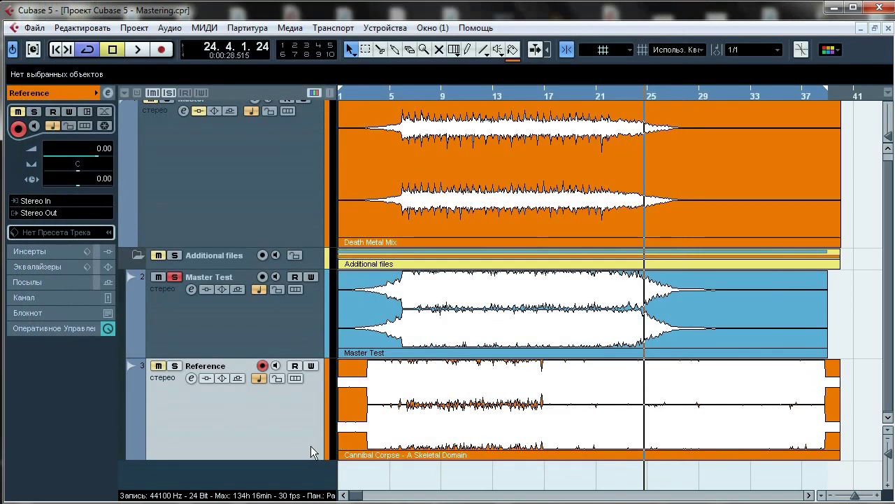
# Delete the Additional files folder with its Master Test and Reference tracks, and bypass the inserts on the Master track
pyautogui.click(297, 338)
pyautogui.click(412, 334)
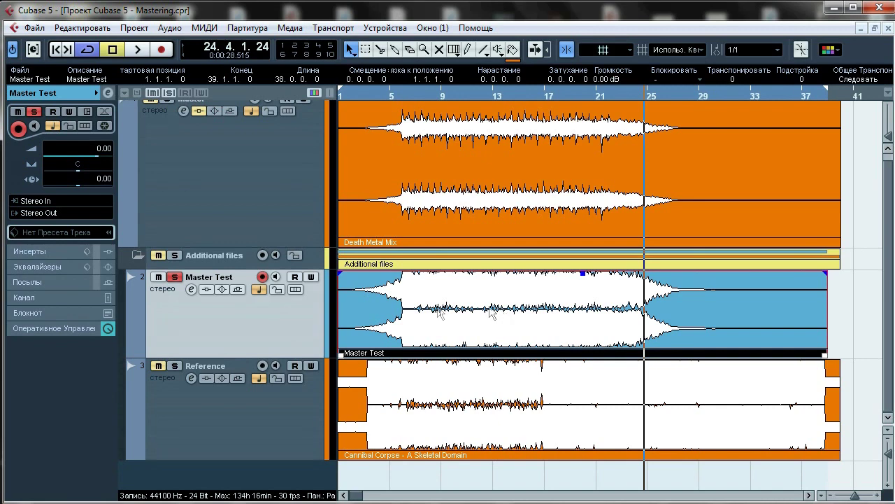
pyautogui.rightClick(226, 261)
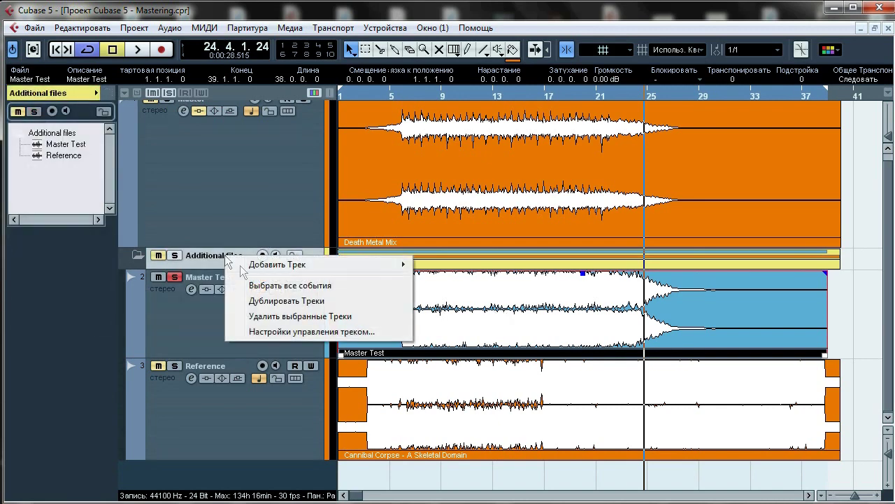
pyautogui.click(269, 318)
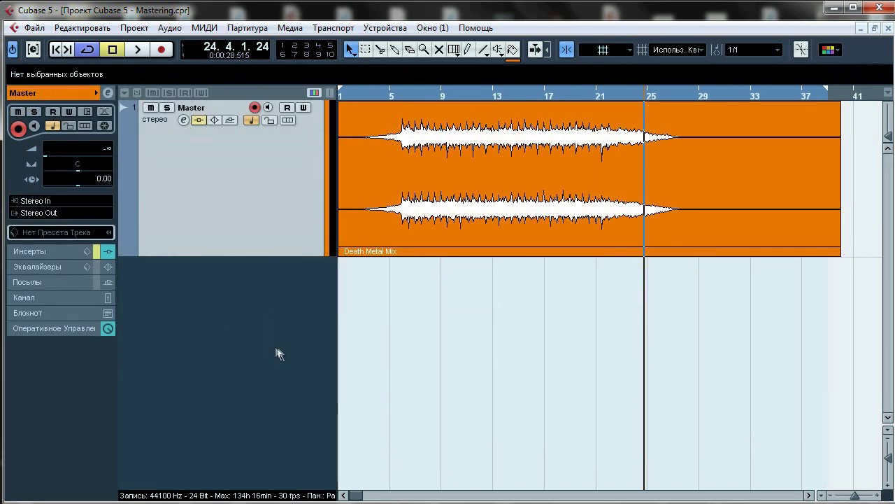
pyautogui.click(200, 121)
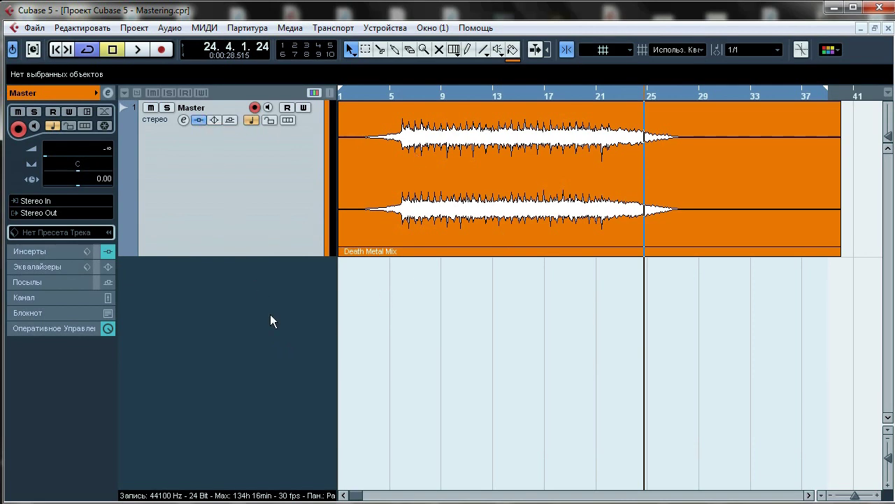